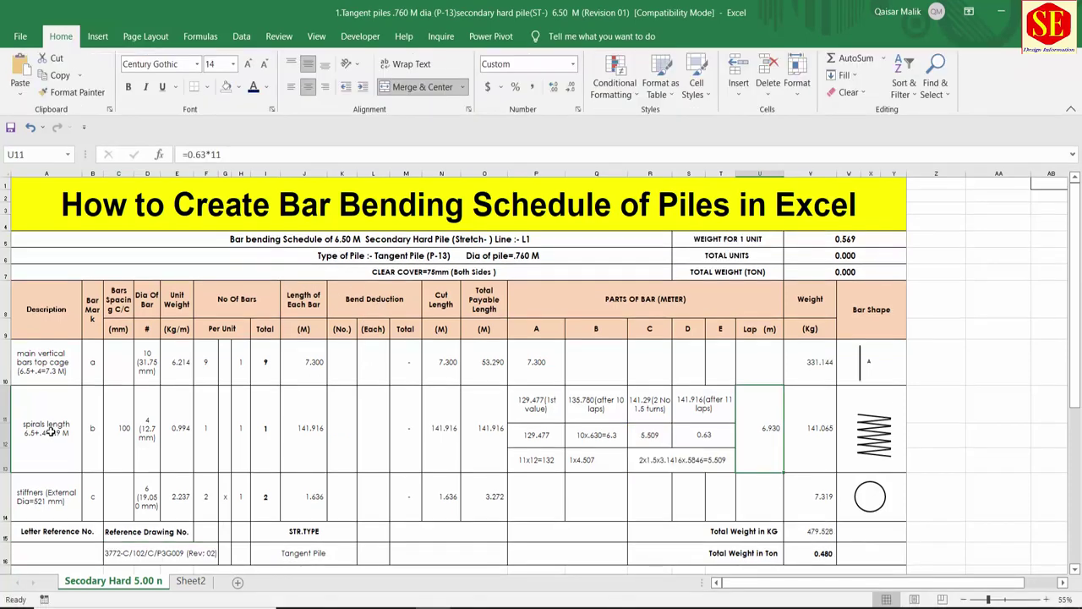
- Select the spirals length rows 11–13 and the 129.477 spiral length cell
drag(51, 431, 897, 448)
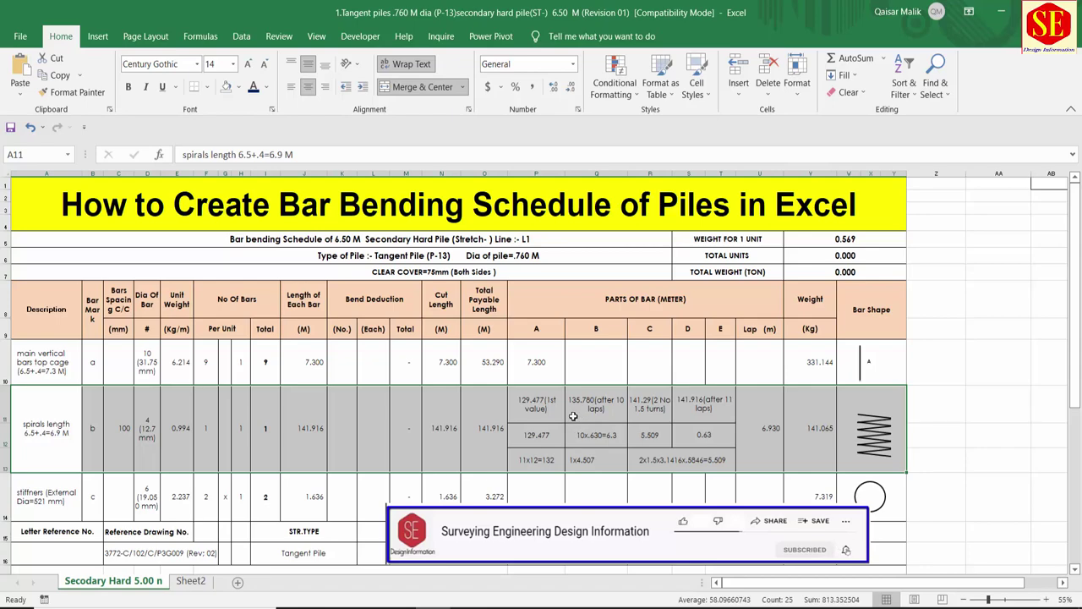
click(524, 436)
click(190, 581)
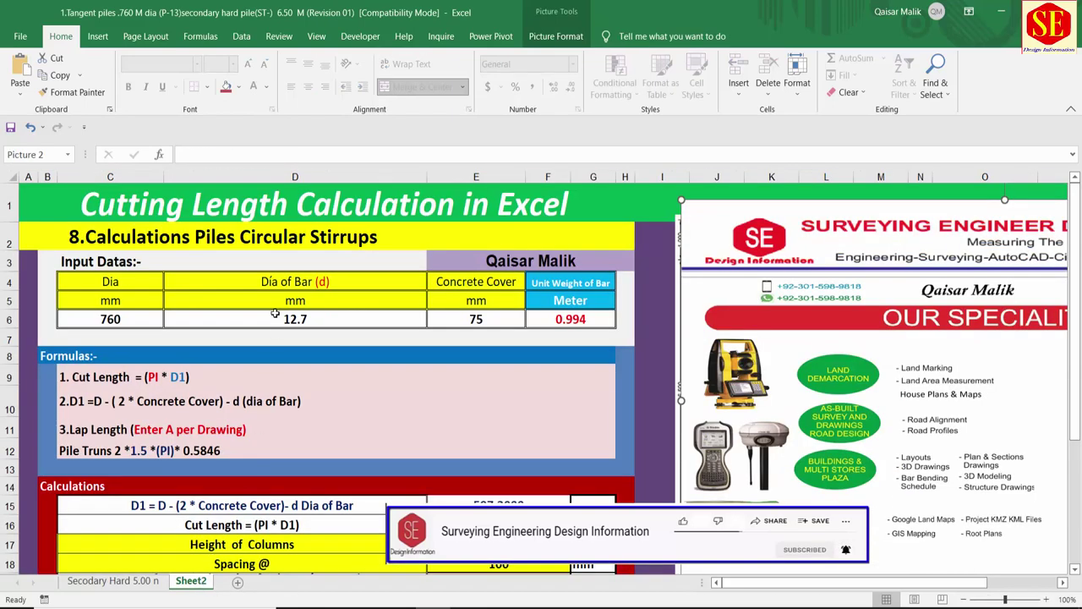
scroll(179, 336, down, 2)
scroll(179, 335, down, 1)
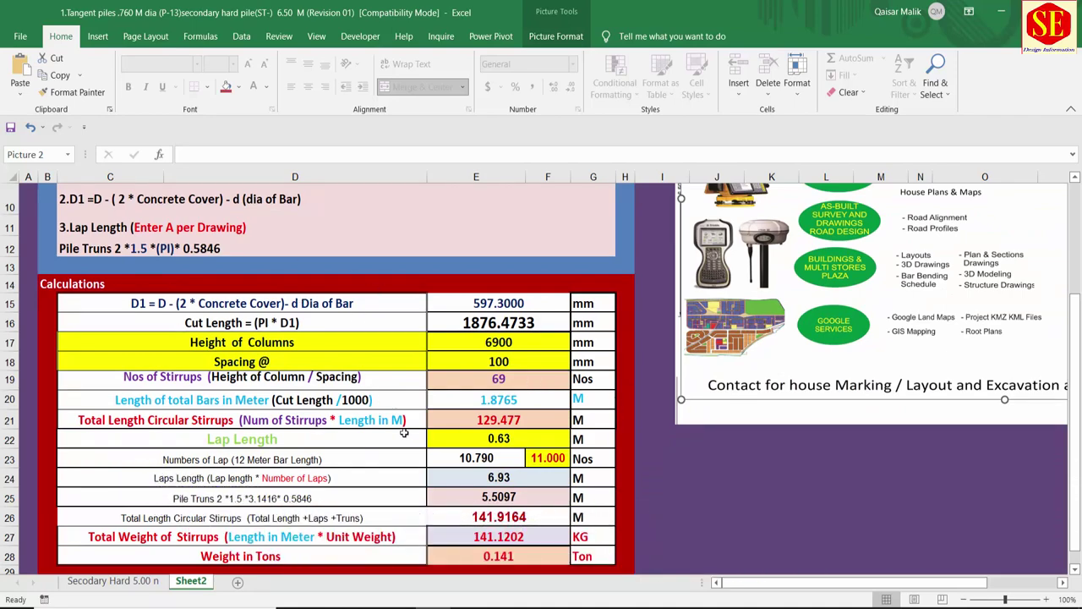
scroll(405, 432, up, 1)
scroll(404, 432, up, 1)
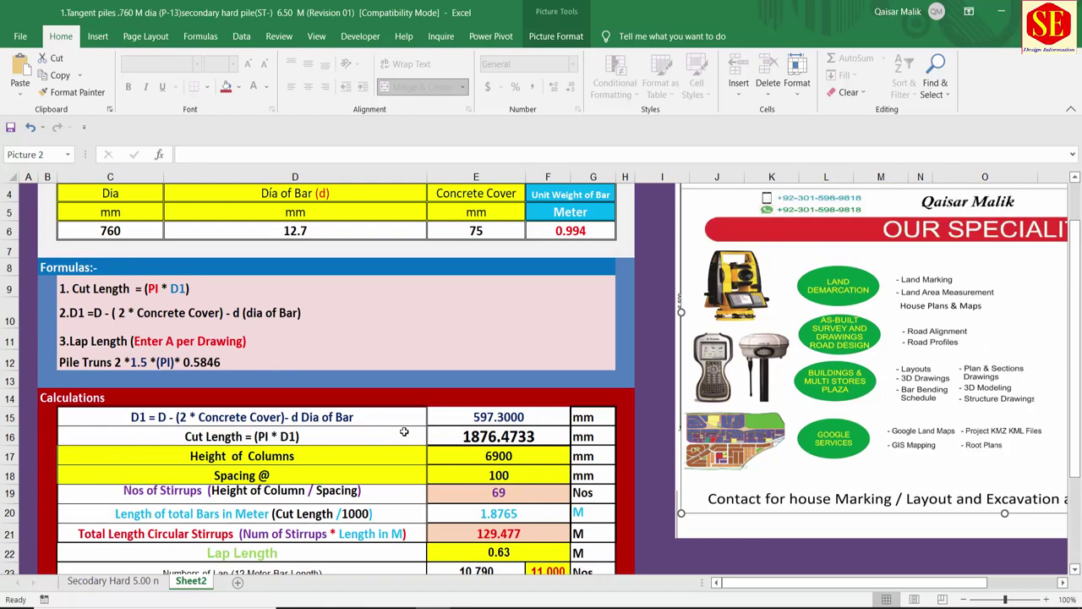
scroll(404, 432, up, 1)
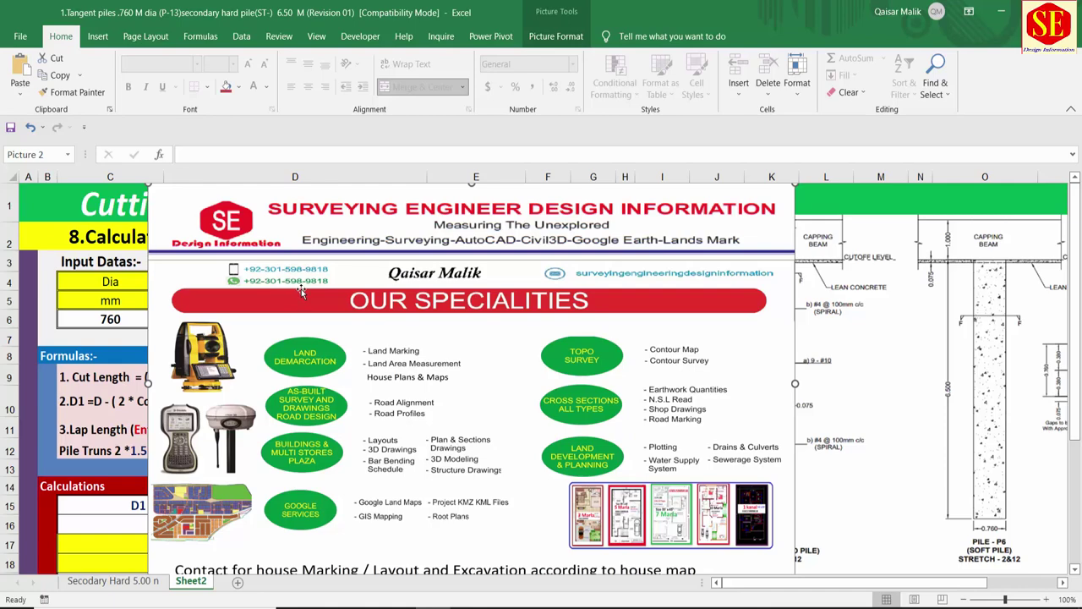
drag(301, 288, 855, 367)
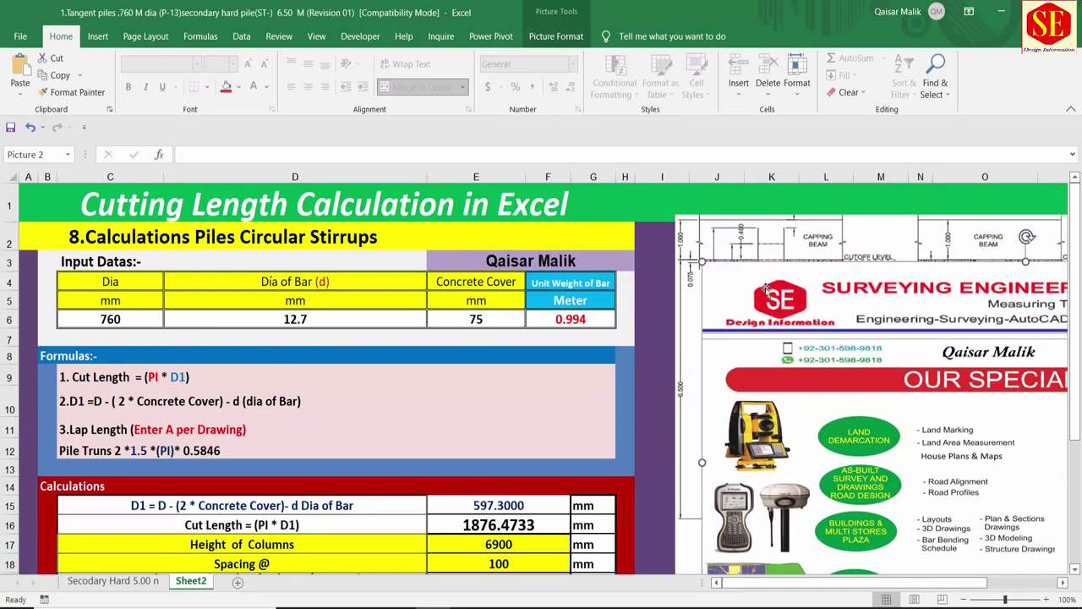
scroll(338, 283, down, 1)
scroll(338, 283, down, 1)
click(113, 580)
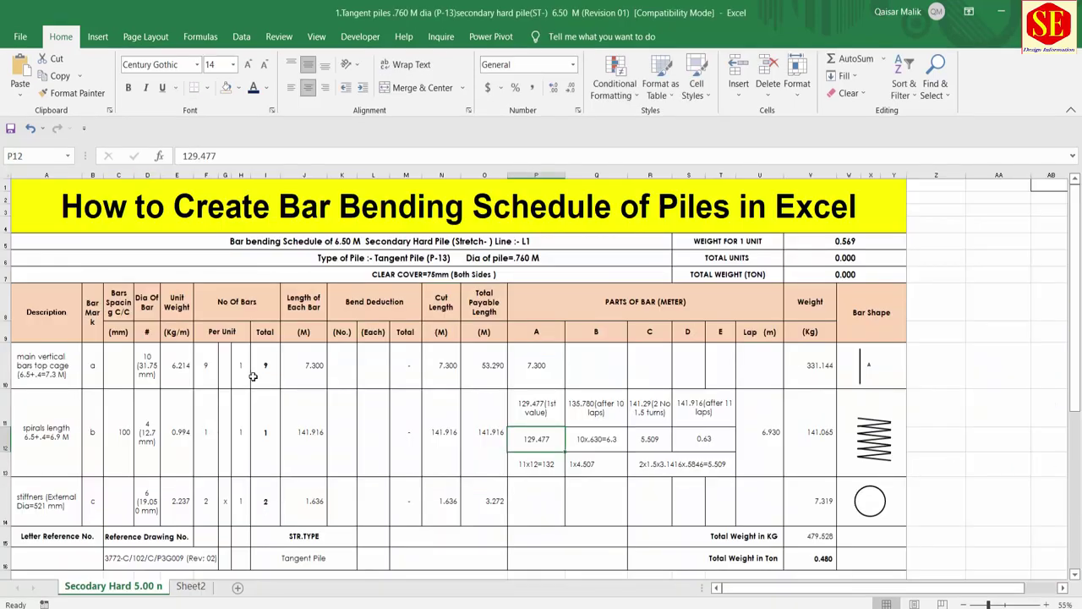
click(190, 585)
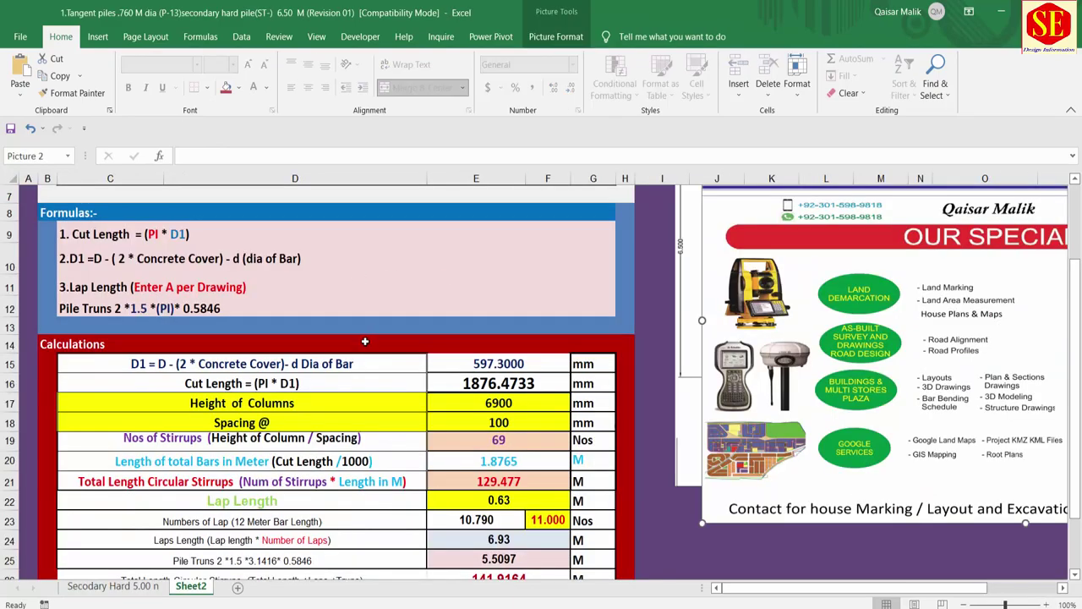
key(alt+Tab)
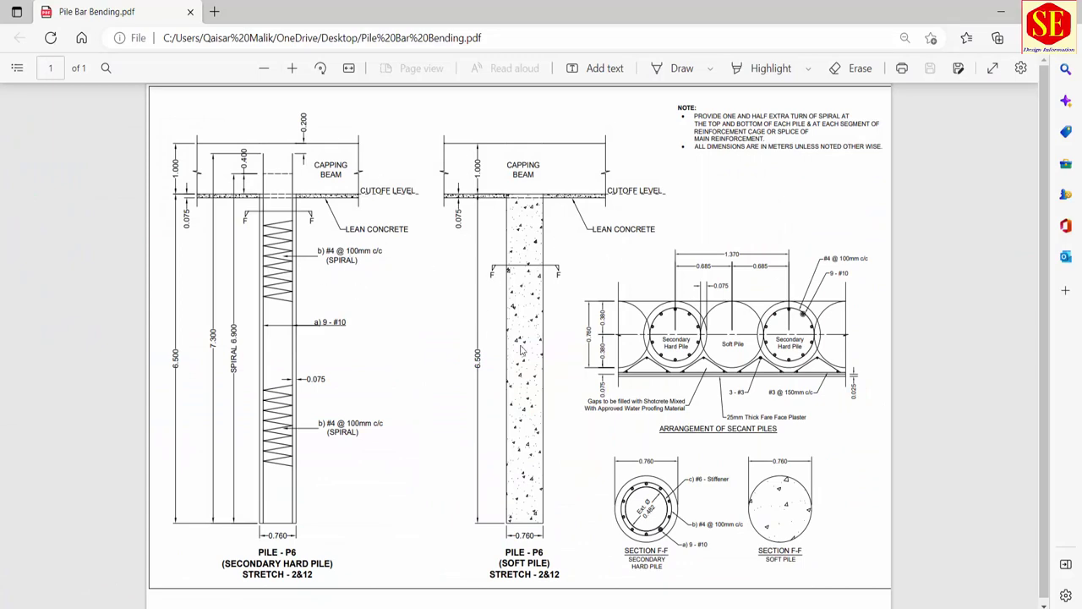
- Return from the PDF to Excel and show the Secodary Hard bar bending schedule sheet
key(alt+Tab)
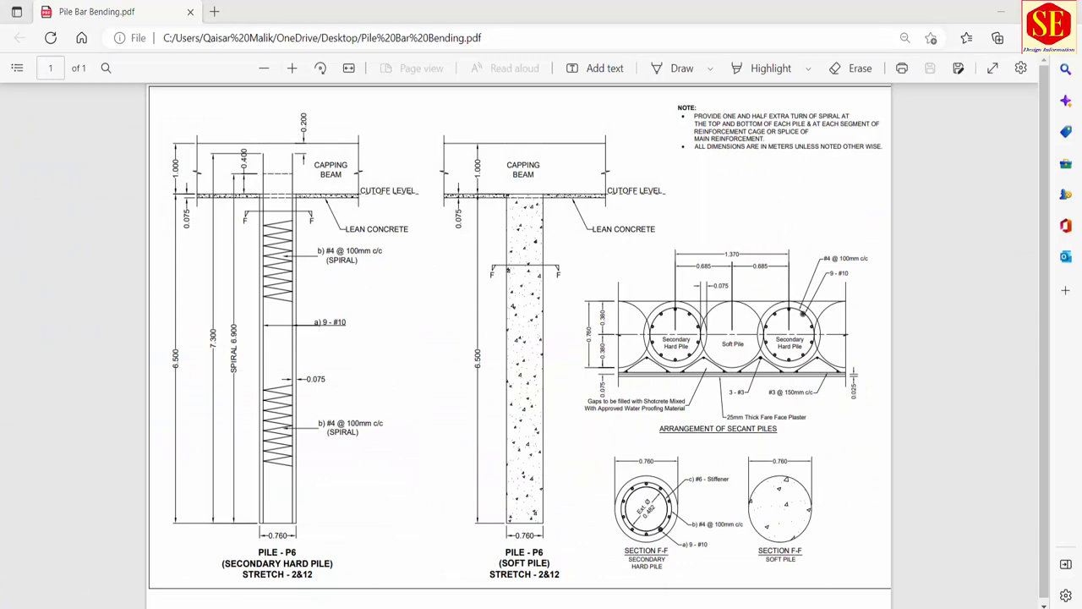
click(119, 588)
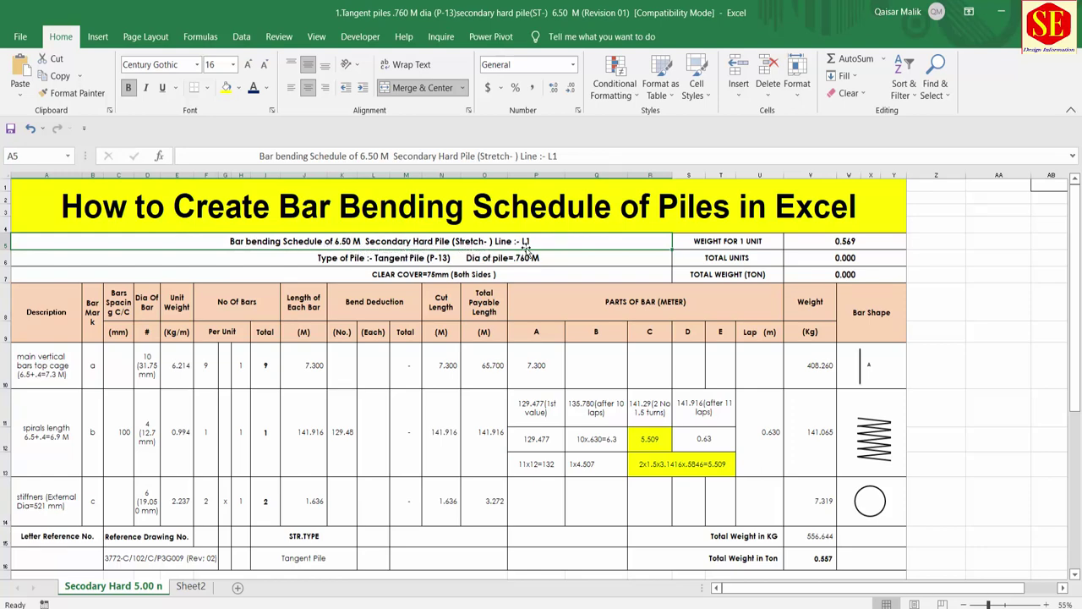
click(698, 241)
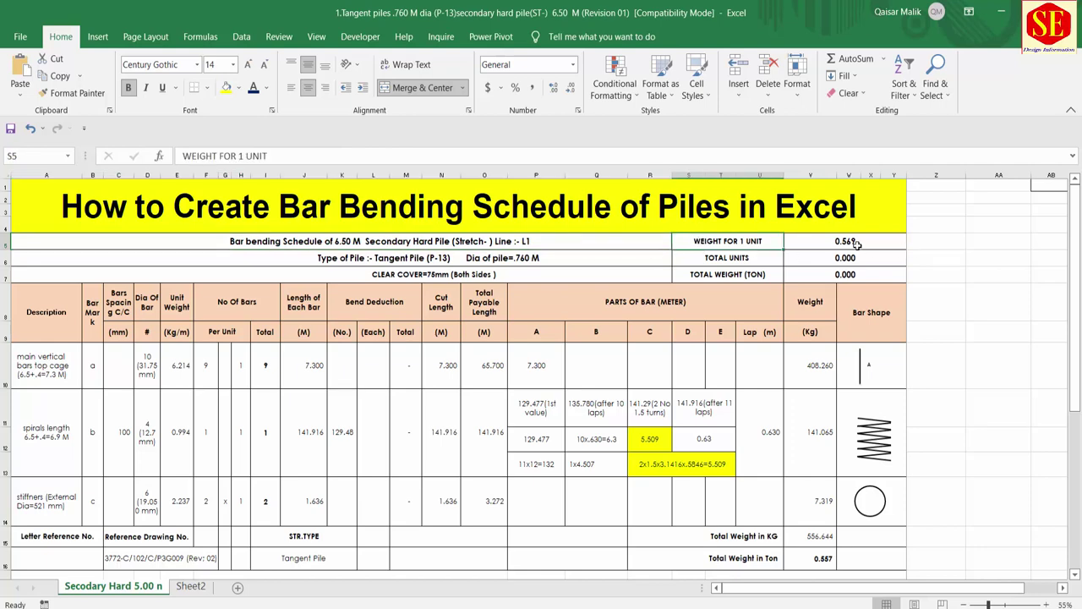
click(856, 246)
click(723, 253)
click(835, 257)
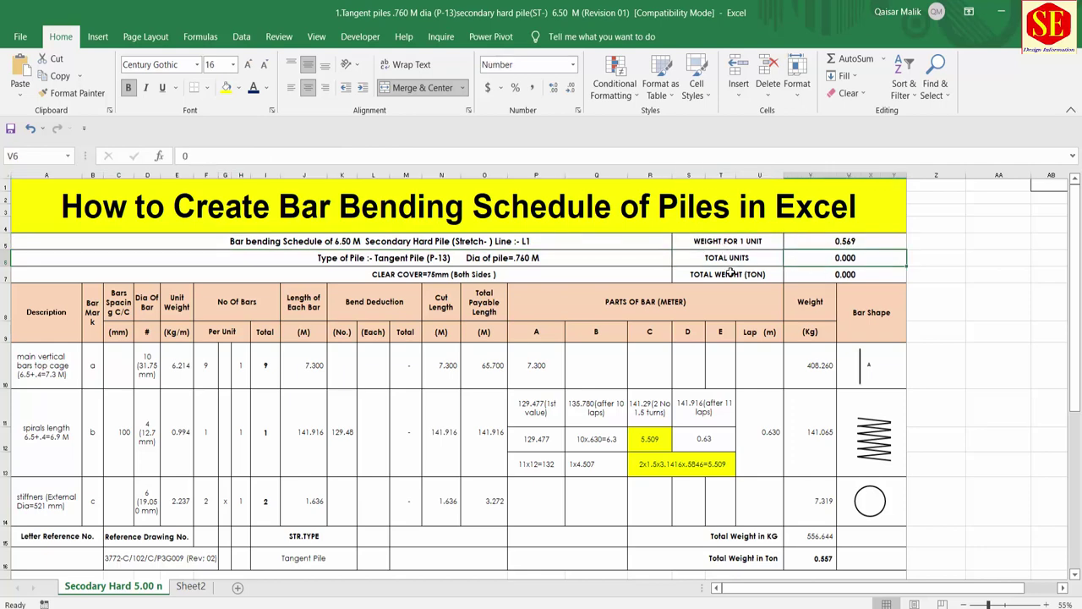
click(731, 273)
click(829, 276)
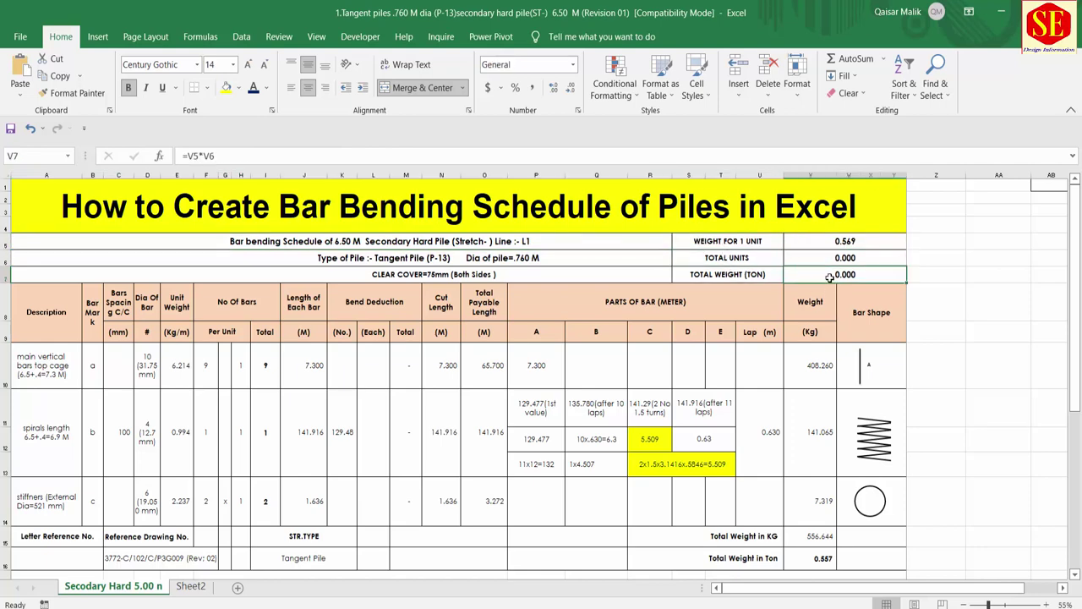
click(375, 262)
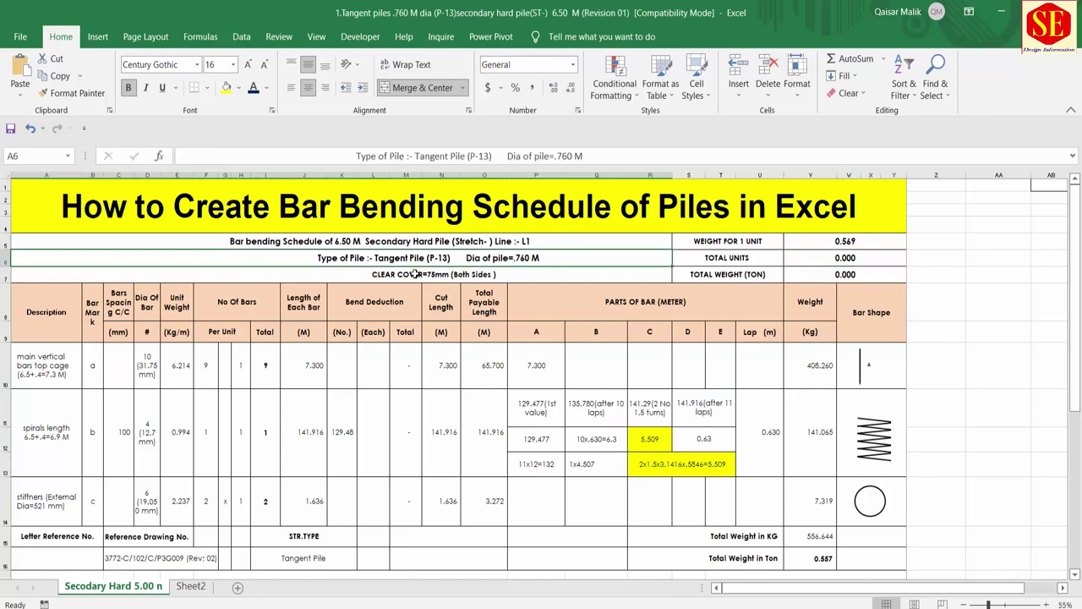
click(423, 275)
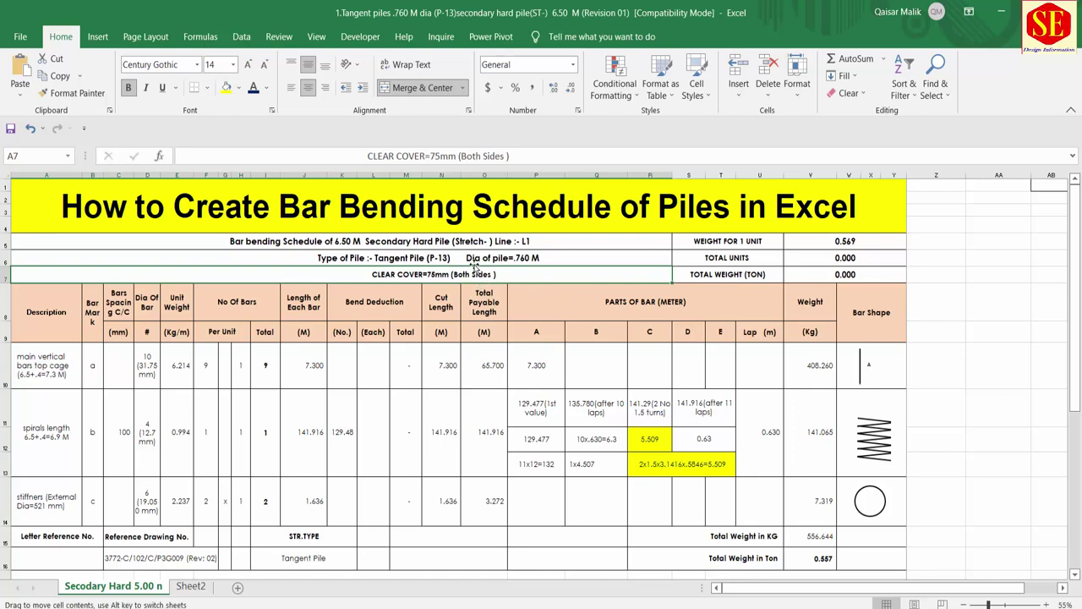
click(522, 260)
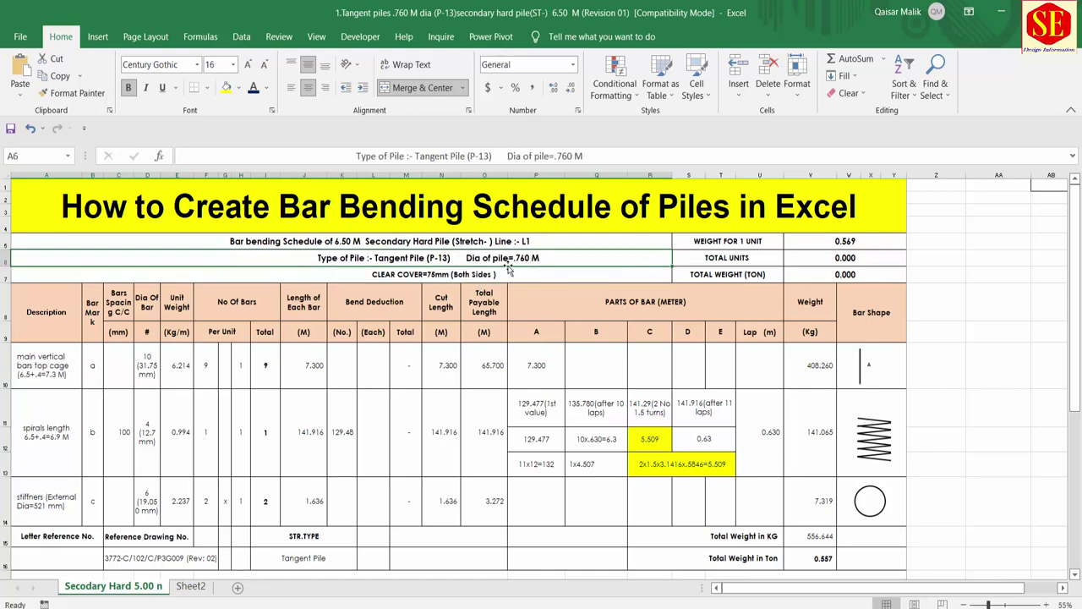
drag(457, 241, 455, 276)
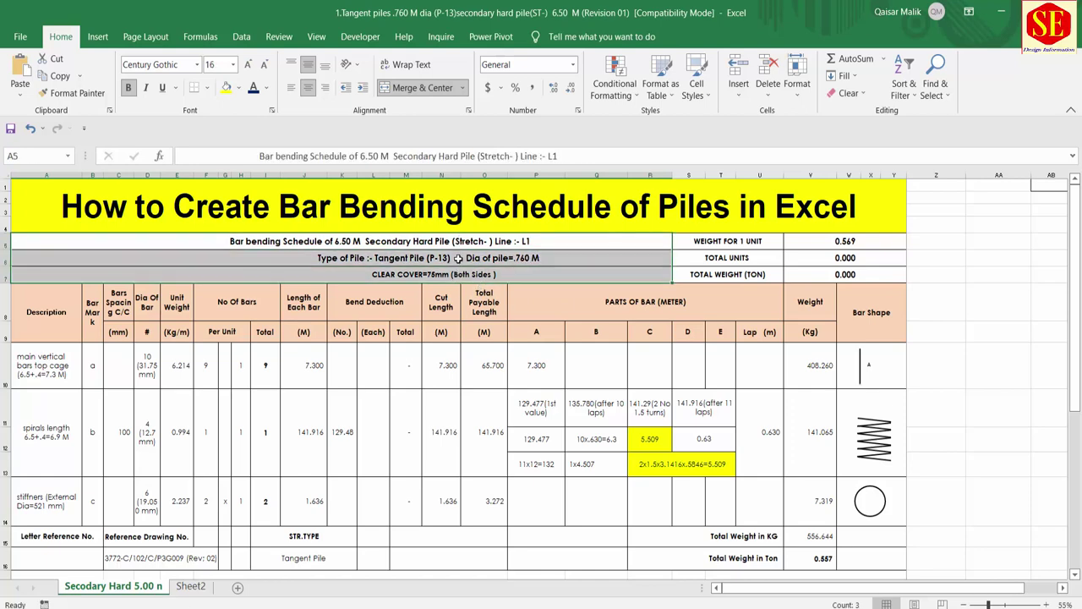
click(524, 258)
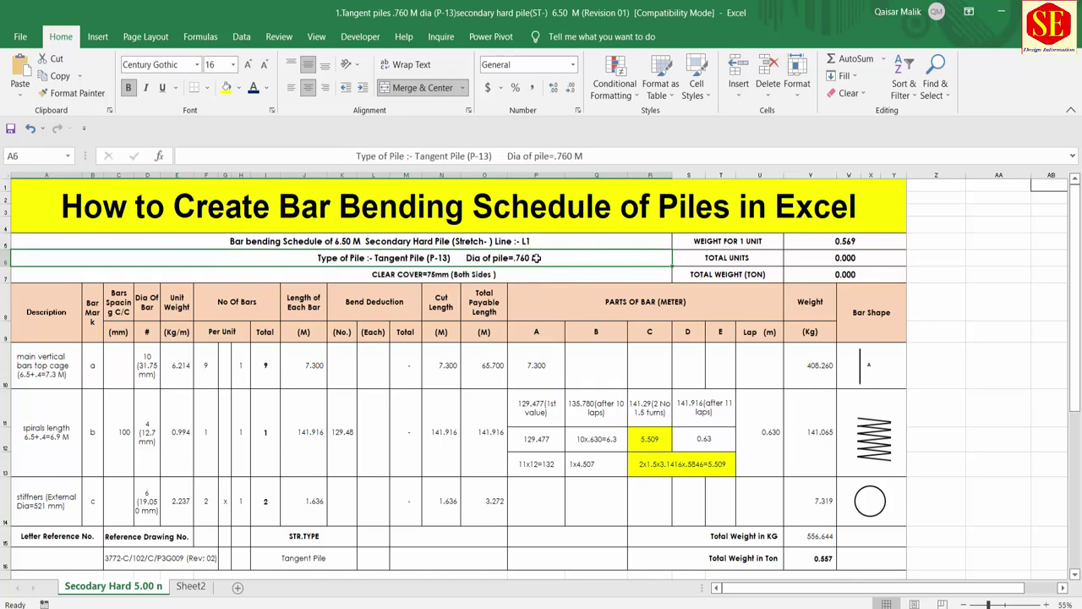
click(93, 322)
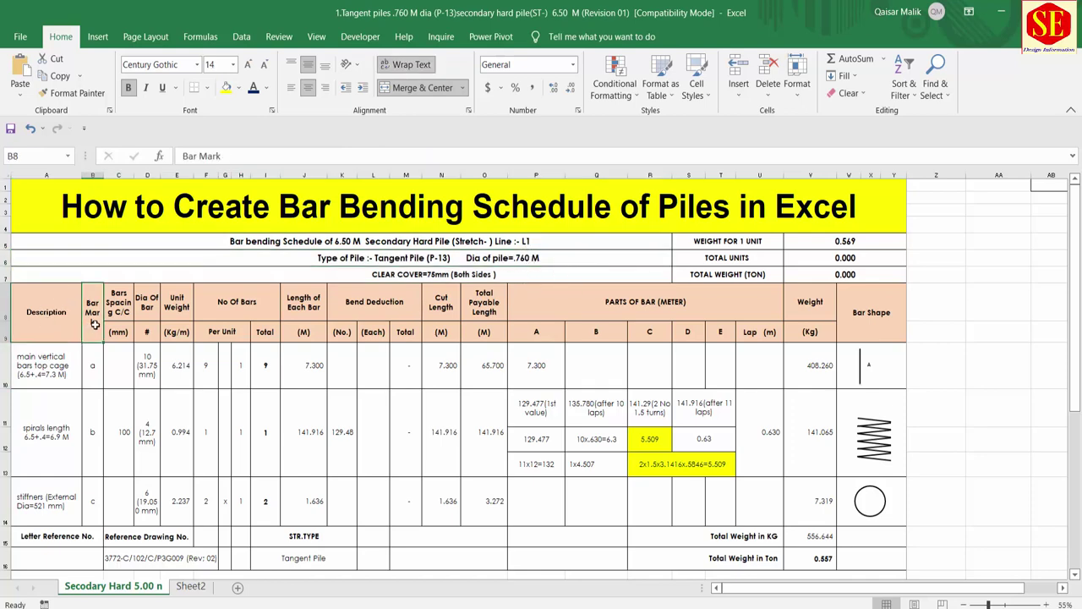
click(122, 306)
click(149, 312)
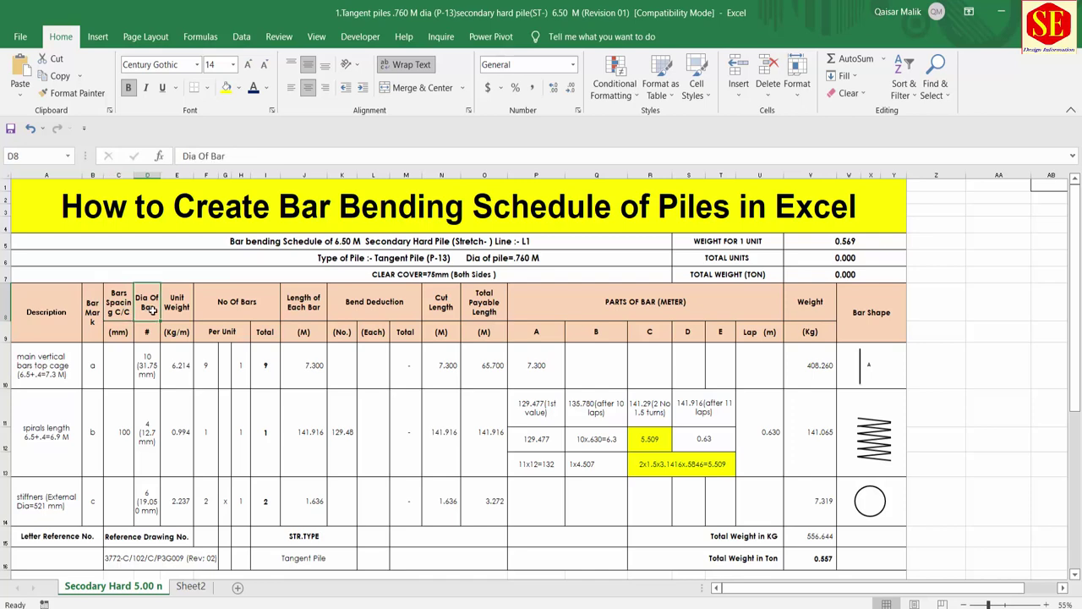
click(182, 308)
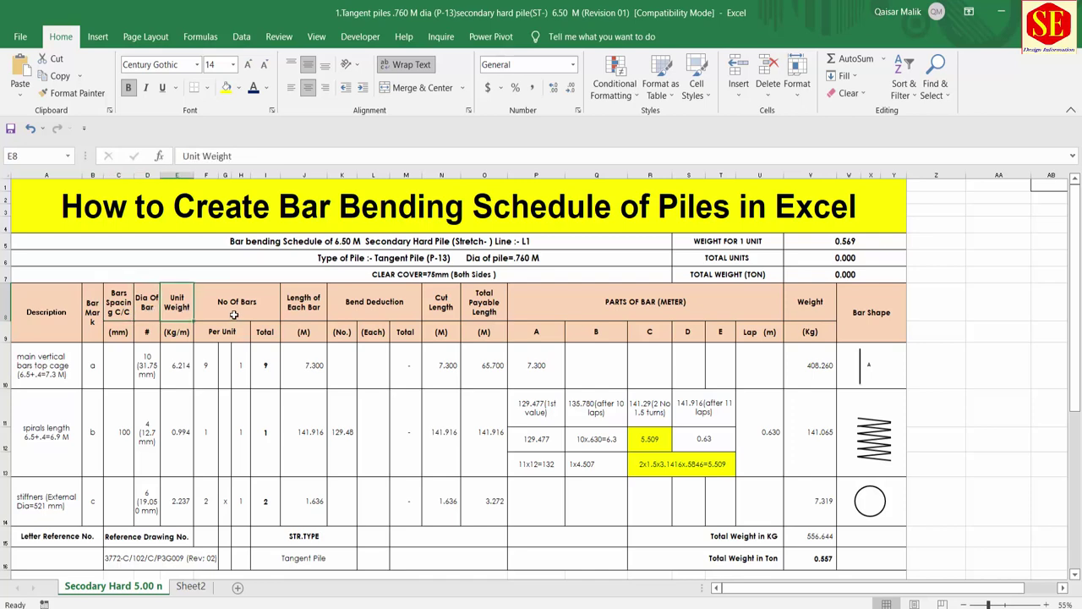
click(234, 313)
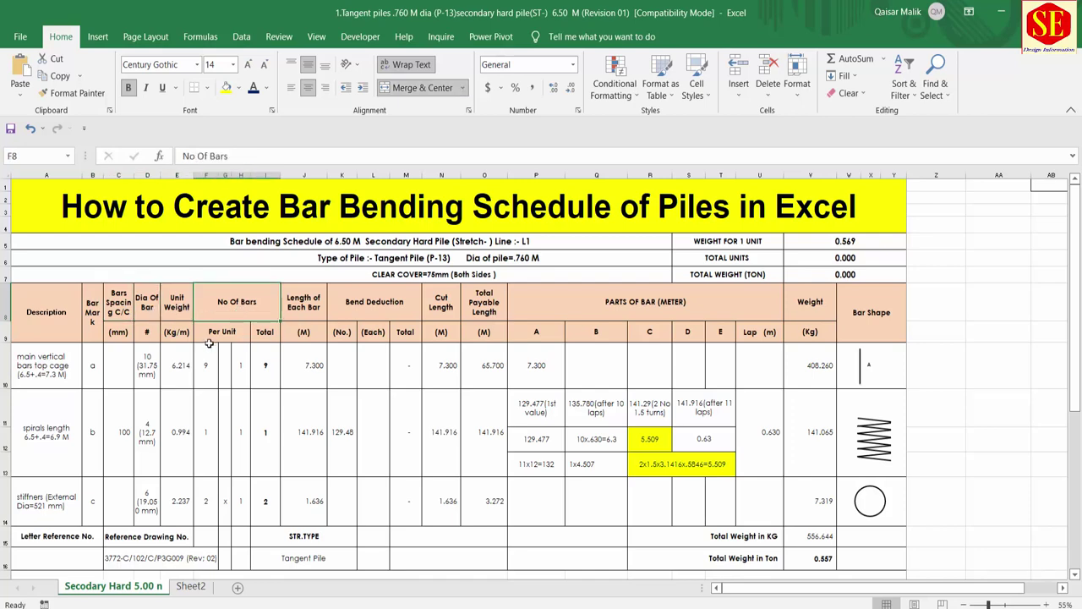
click(212, 334)
click(265, 331)
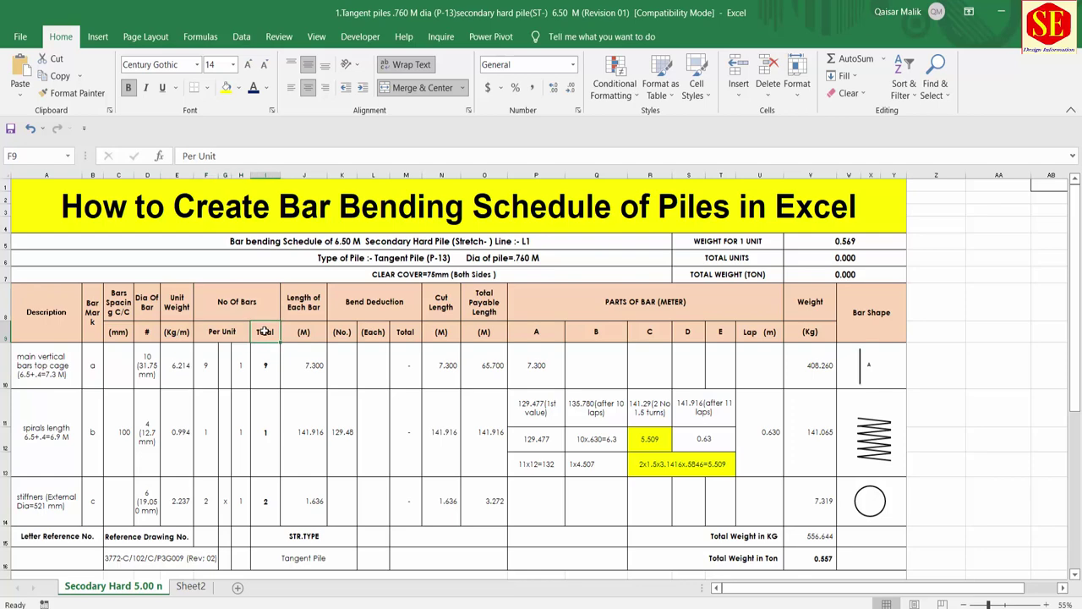
click(307, 303)
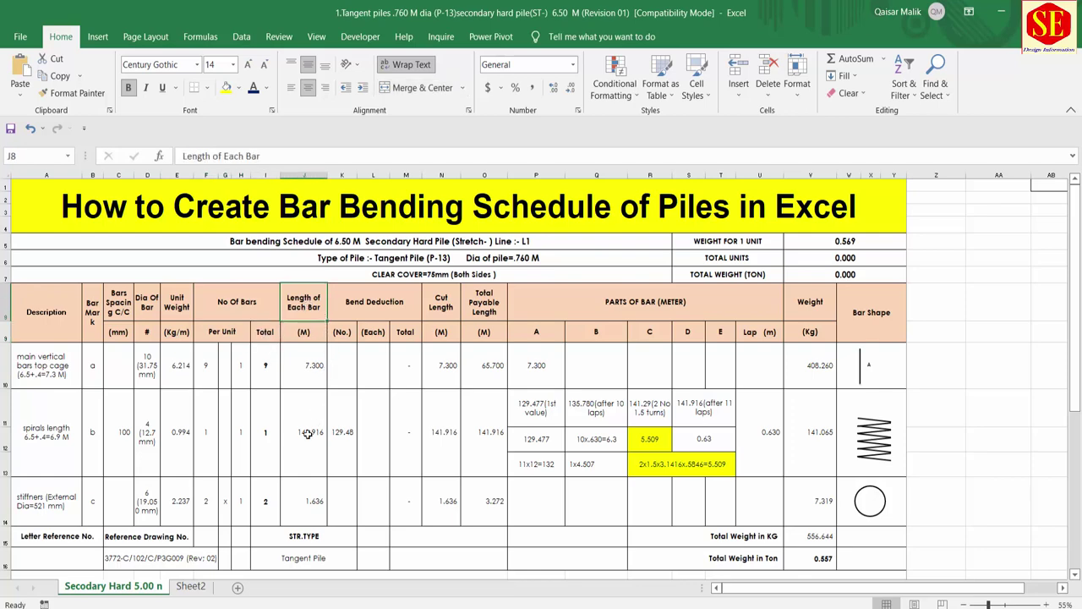
click(374, 309)
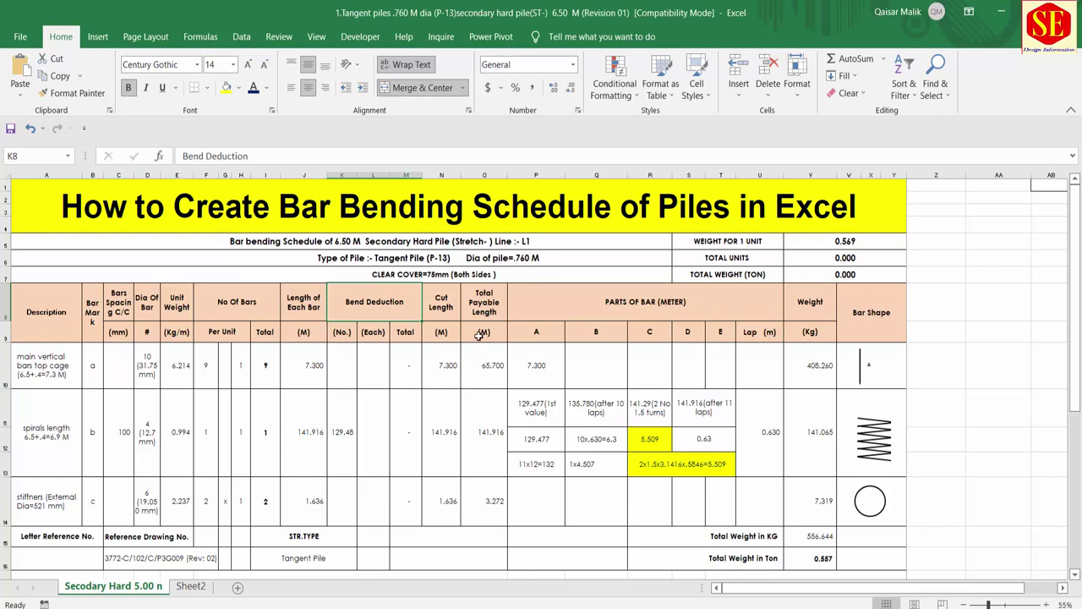
click(446, 310)
click(496, 310)
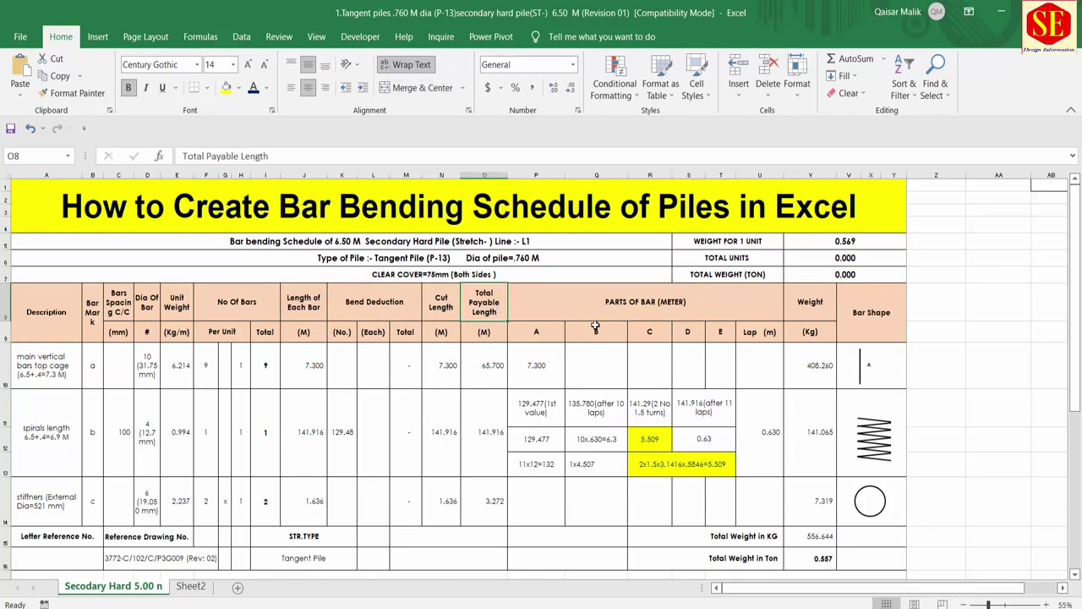
click(660, 303)
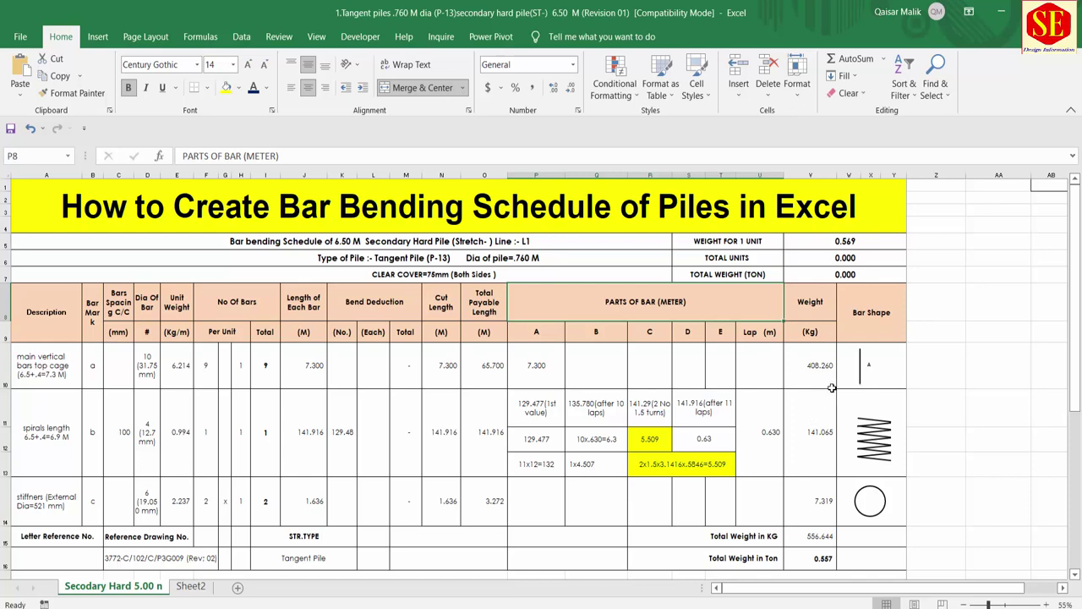
scroll(871, 427, down, 1)
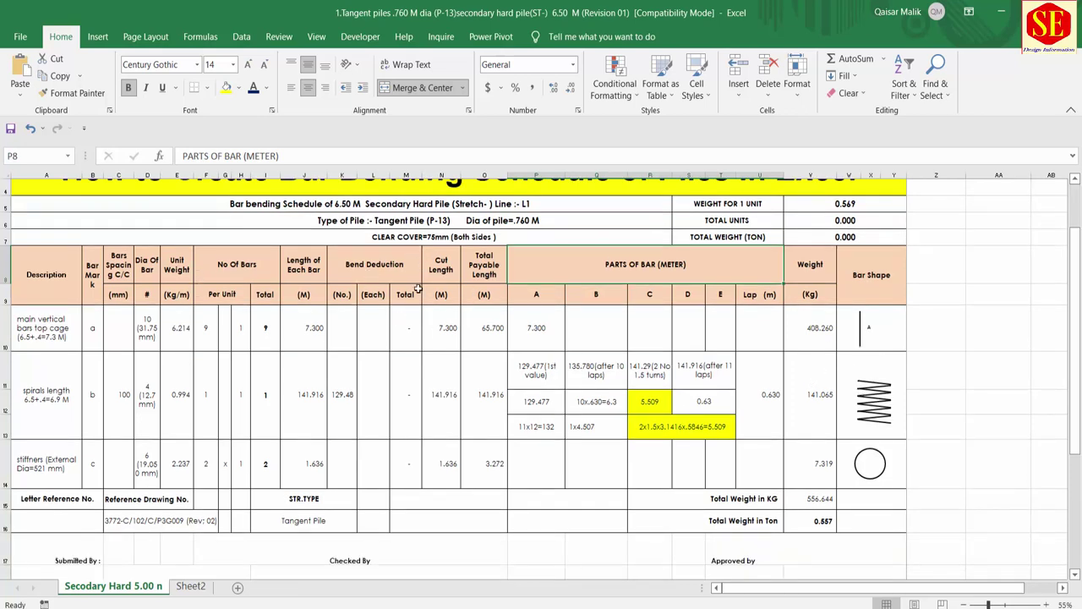
scroll(419, 290, up, 1)
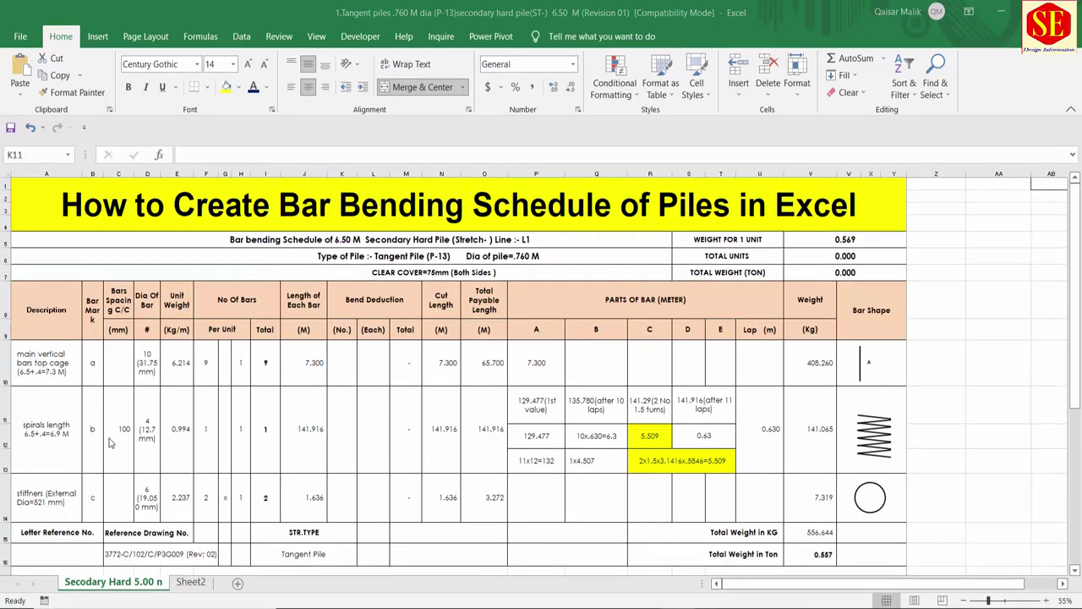
- Check bar marks a and c in the schedule, then bring up the Pile Bar Bending PDF
click(96, 365)
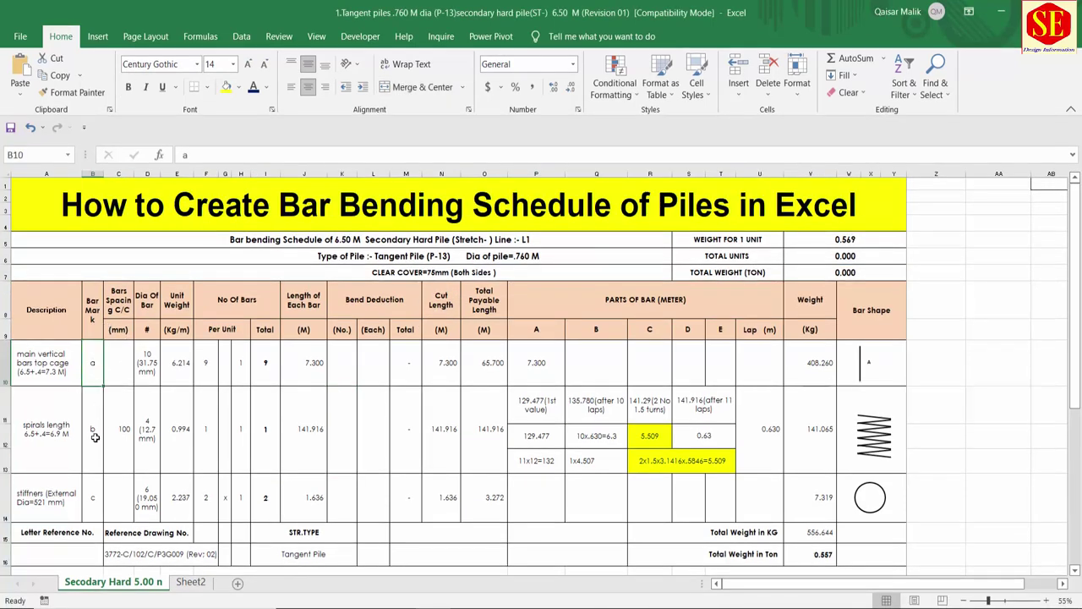
click(96, 437)
click(98, 479)
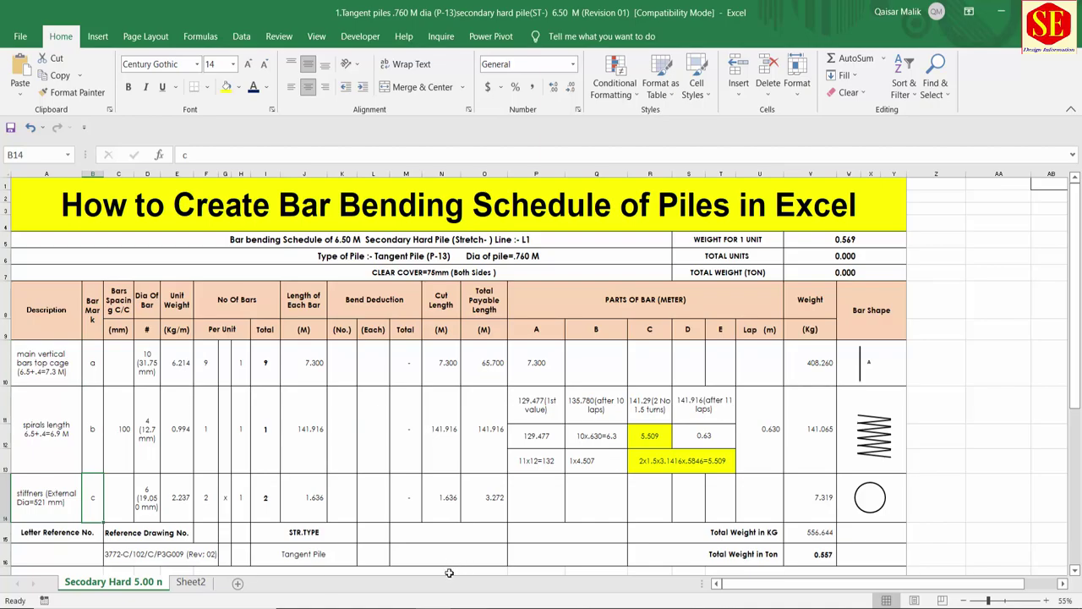
key(alt+Tab)
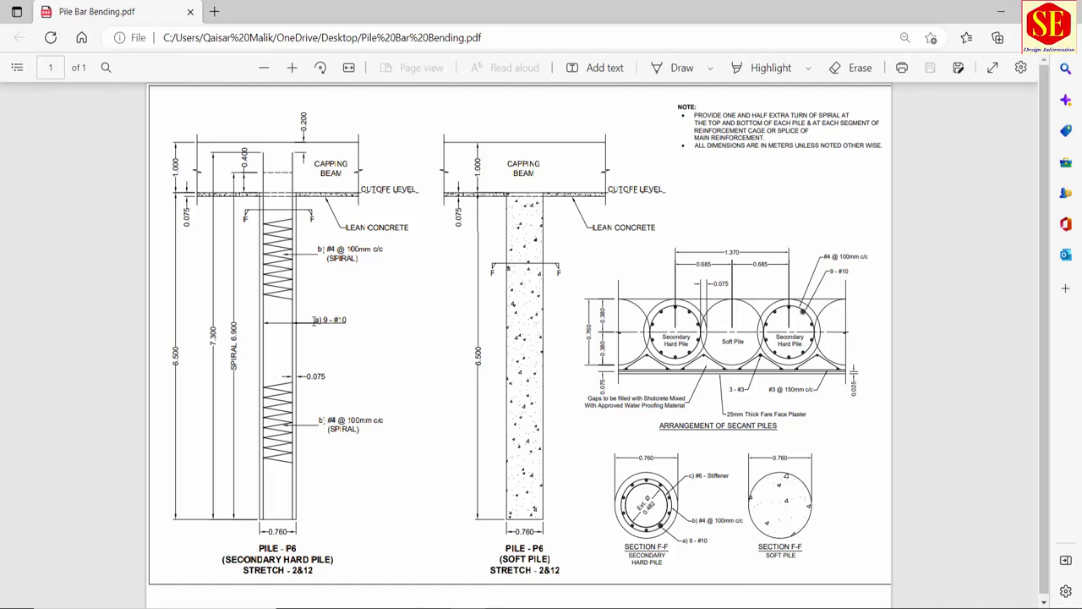
- Highlight and clear the a) 9 - #10 label, then zoom into the pile drawing
drag(336, 319, 322, 336)
click(331, 314)
click(292, 67)
scroll(740, 491, down, 3)
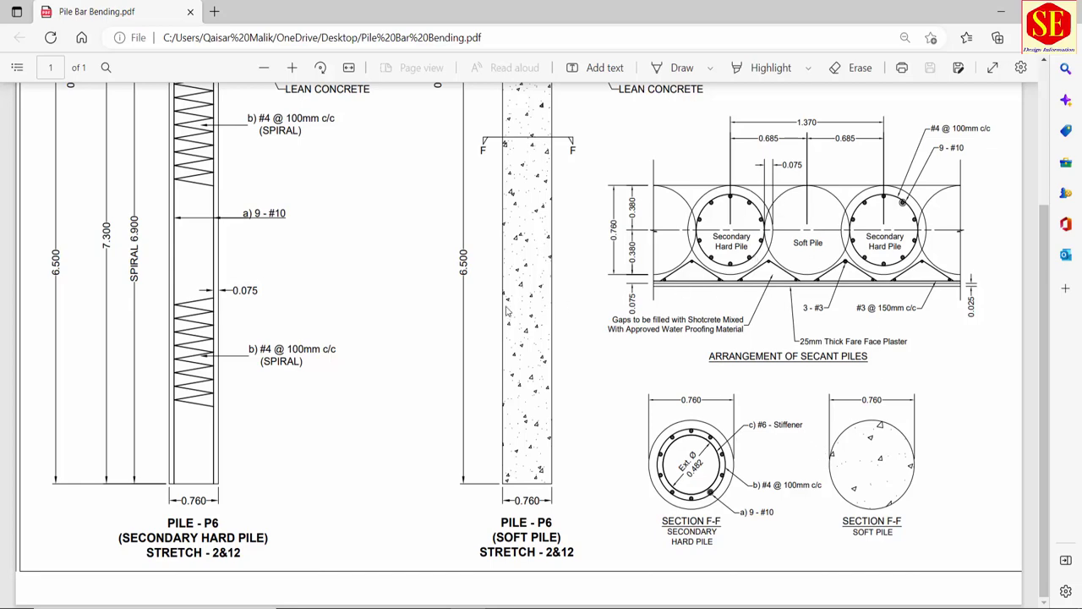
- Scroll through the zoomed pile drawing to review the Section F-F reinforcement
scroll(512, 280, up, 2)
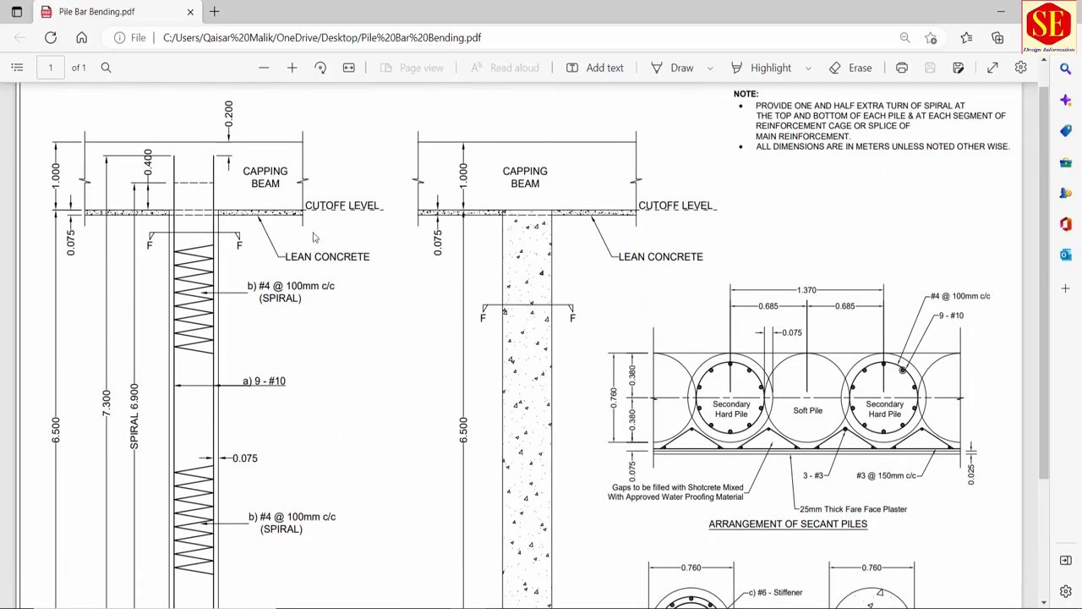
scroll(241, 364, down, 1)
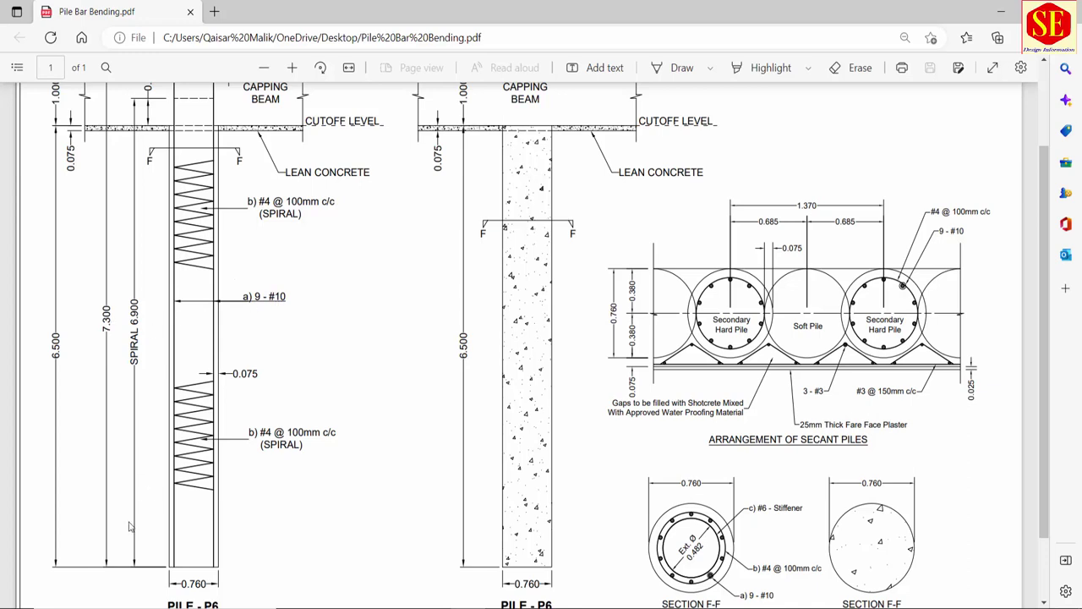
scroll(106, 306, up, 1)
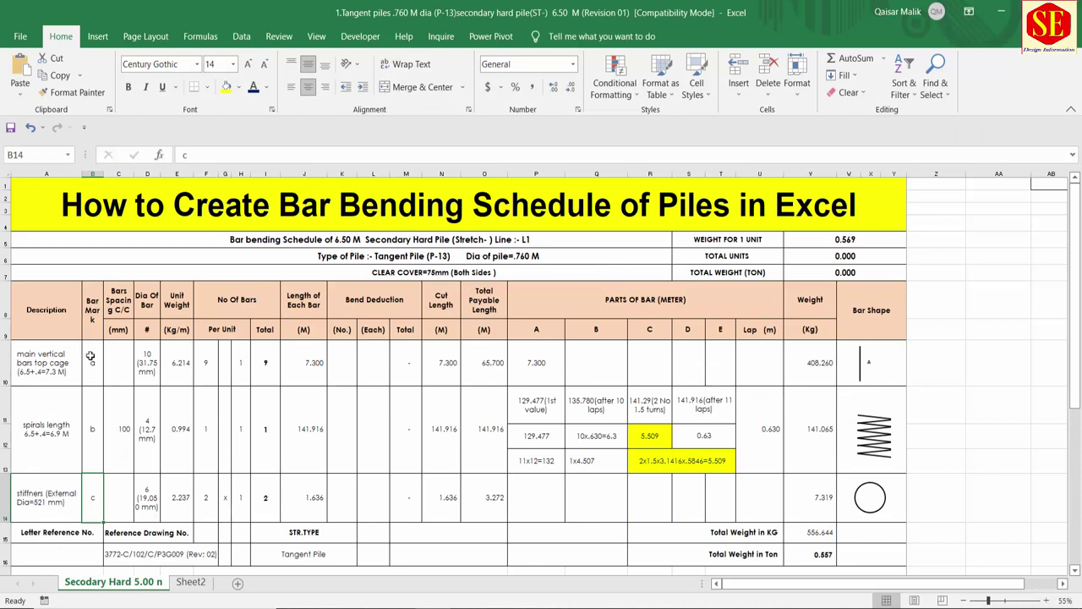
- Check the main bars' diameter, 6.214 unit weight and 9 bars per unit in row 10
click(90, 356)
click(148, 365)
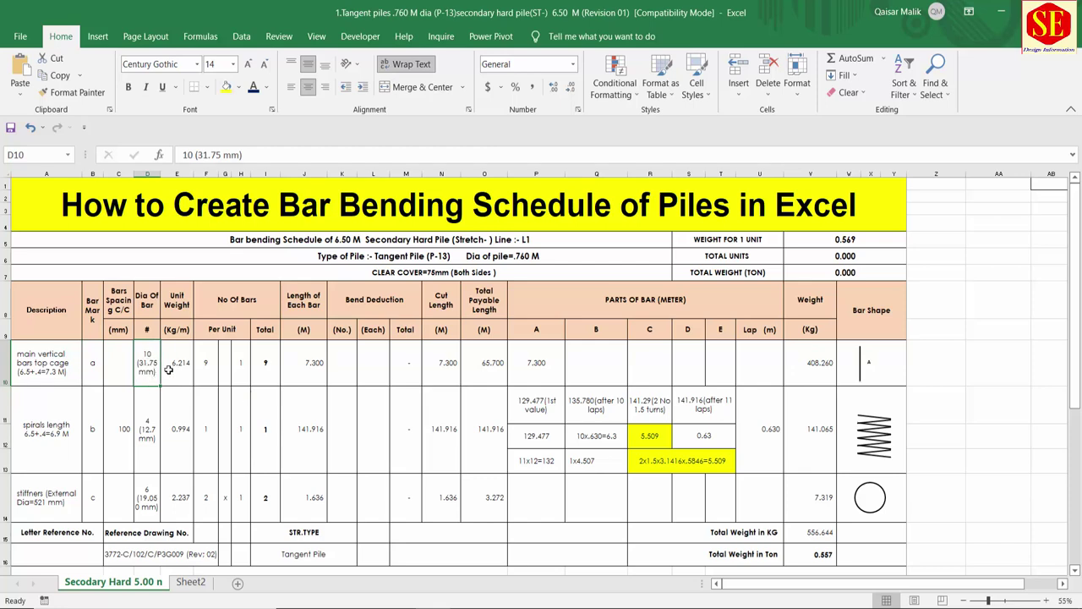
click(177, 371)
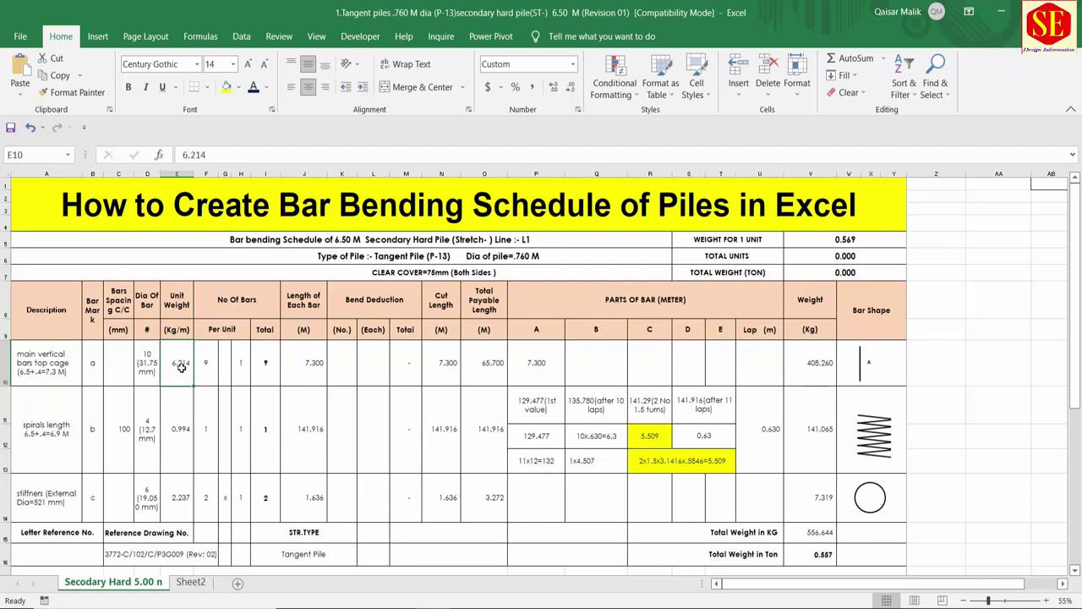
click(205, 371)
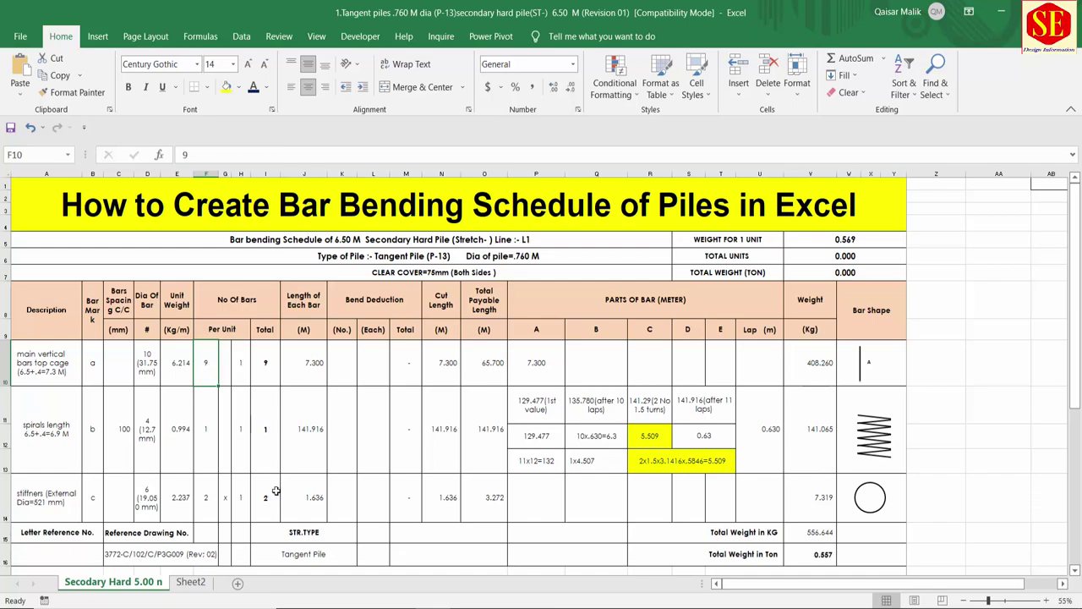
scroll(747, 434, down, 3)
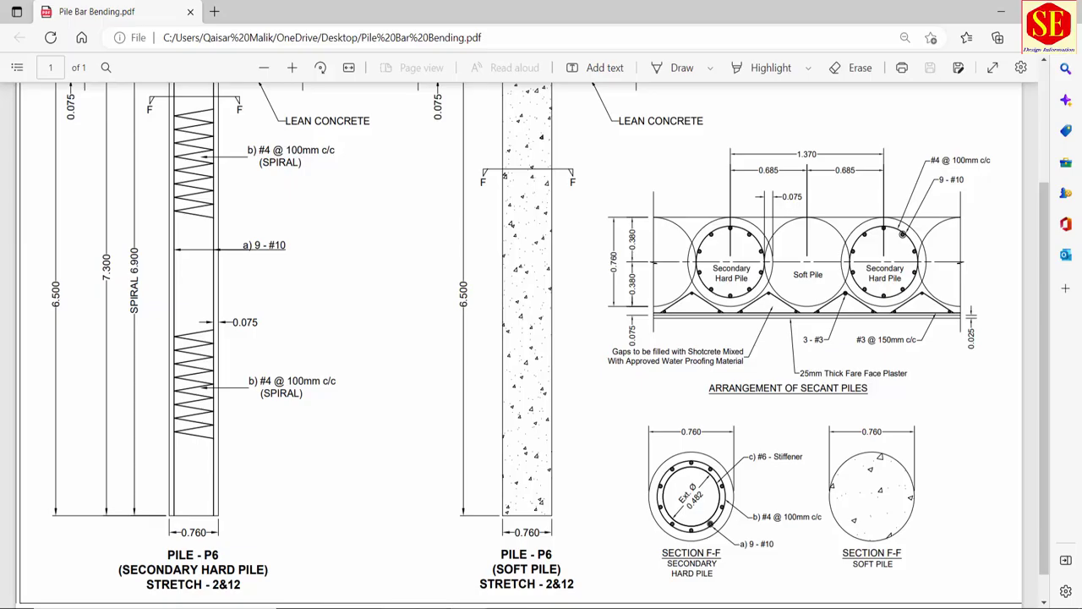
- Back in Excel, check the 9 total main bars and their 7.300 m length
key(alt+Tab)
click(263, 363)
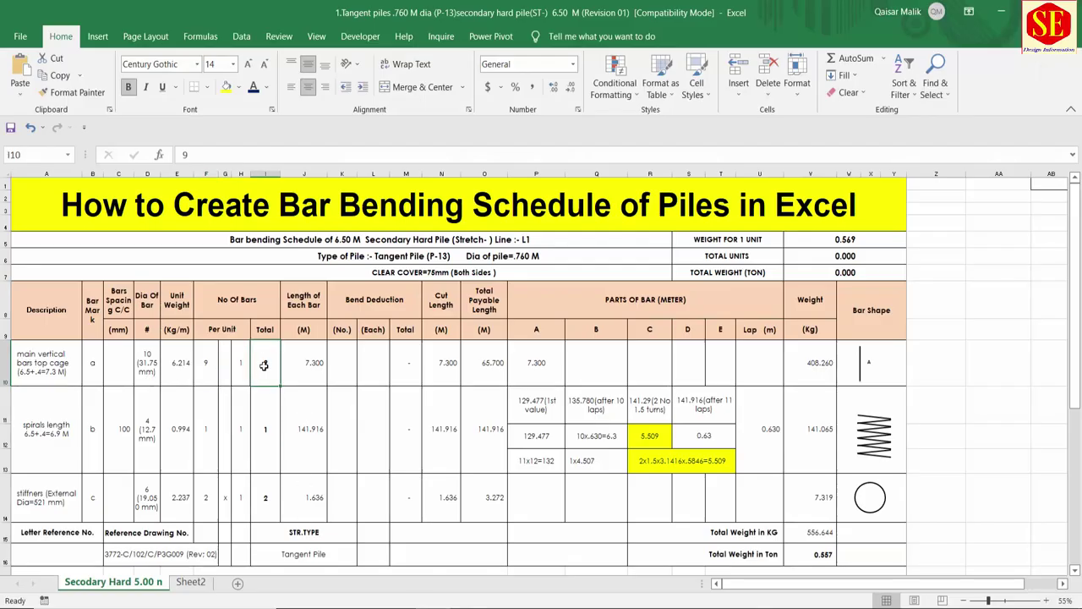
click(299, 369)
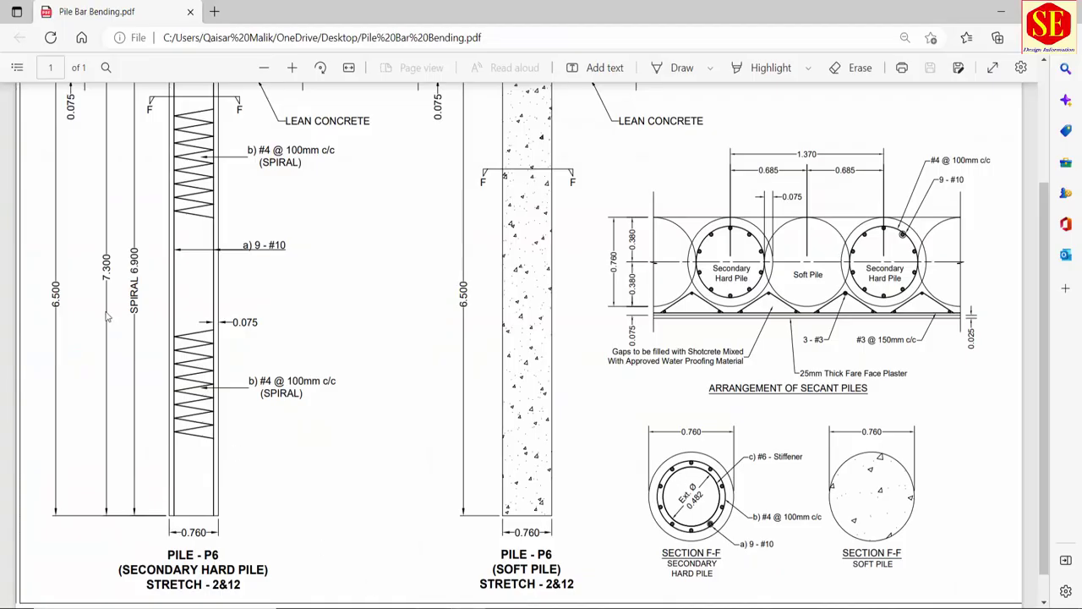
scroll(98, 304, up, 2)
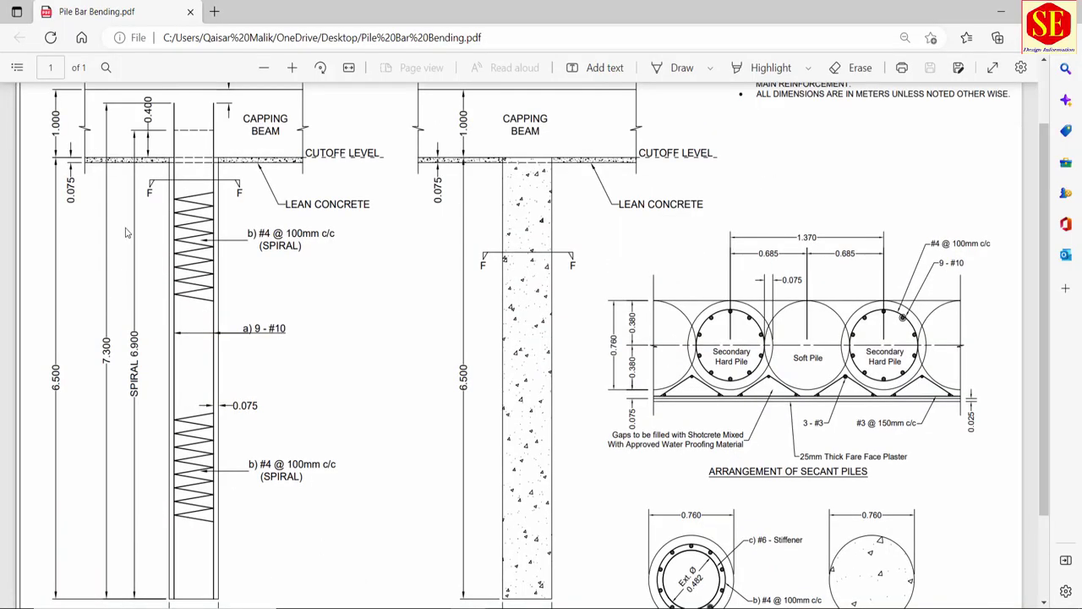
scroll(126, 232, up, 2)
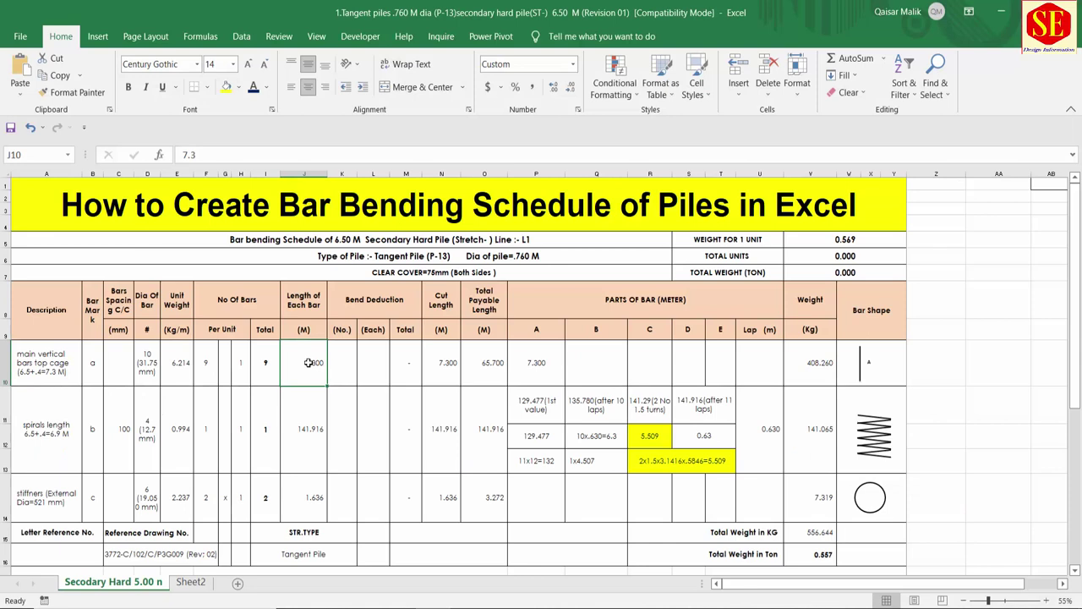
- Inspect the main bars' N10 cut length formula and the empty bend deduction cells
click(438, 357)
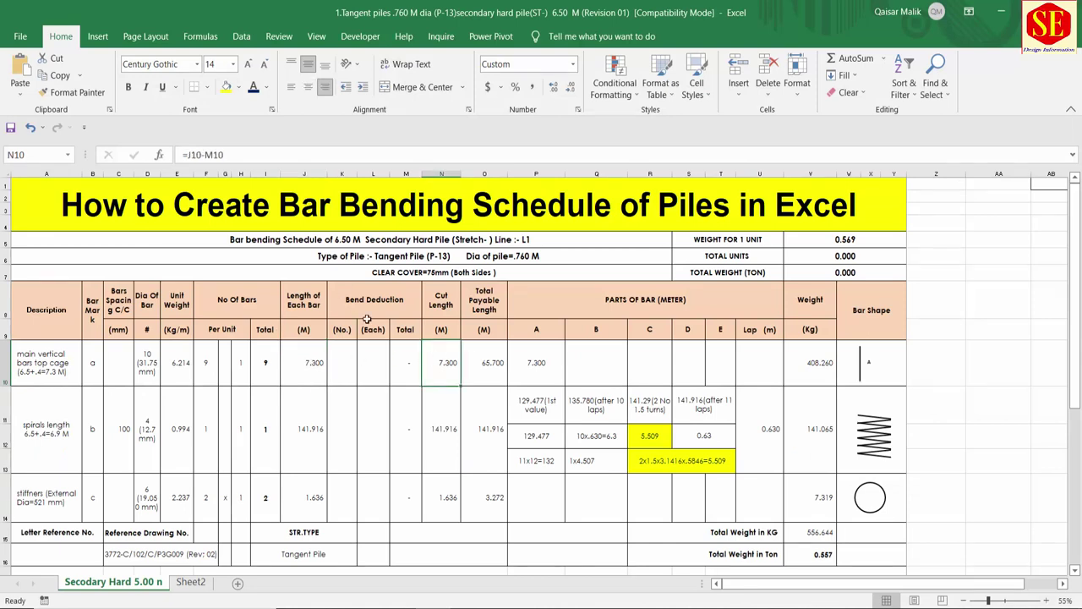
drag(346, 358, 406, 362)
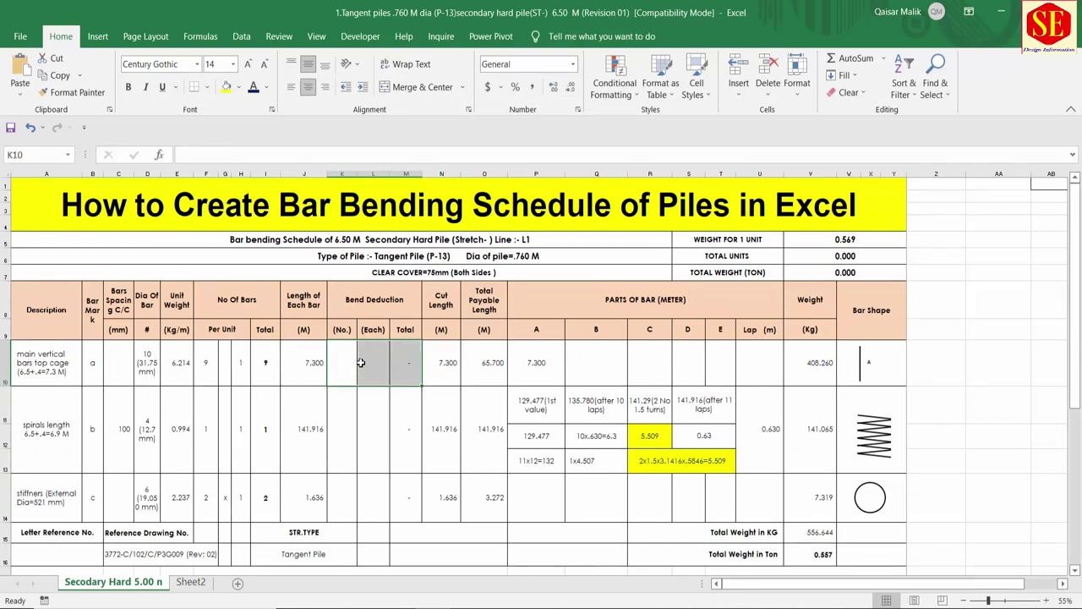
click(448, 359)
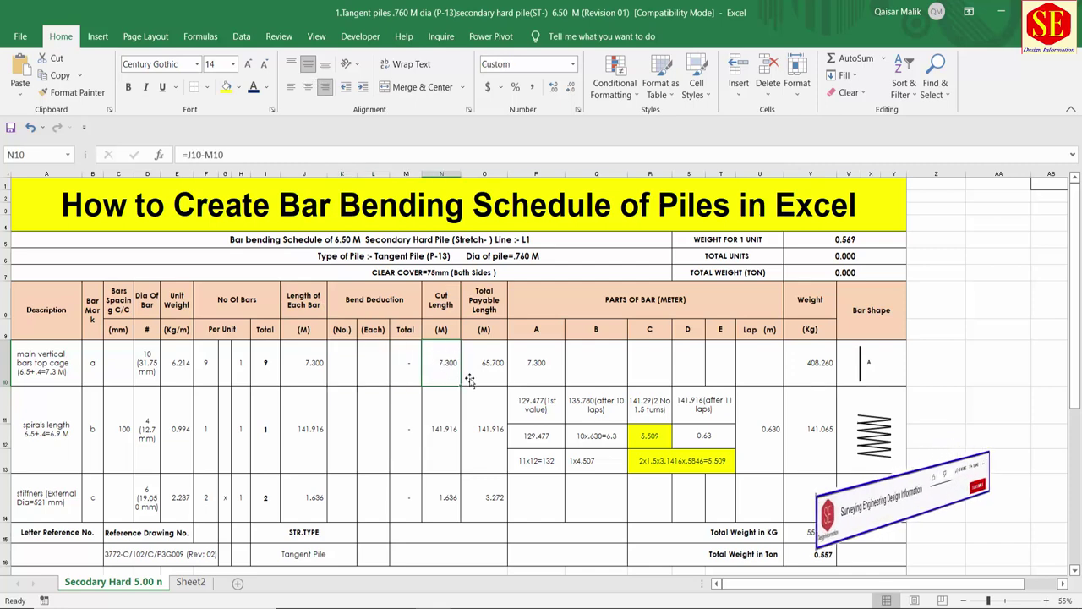
click(494, 365)
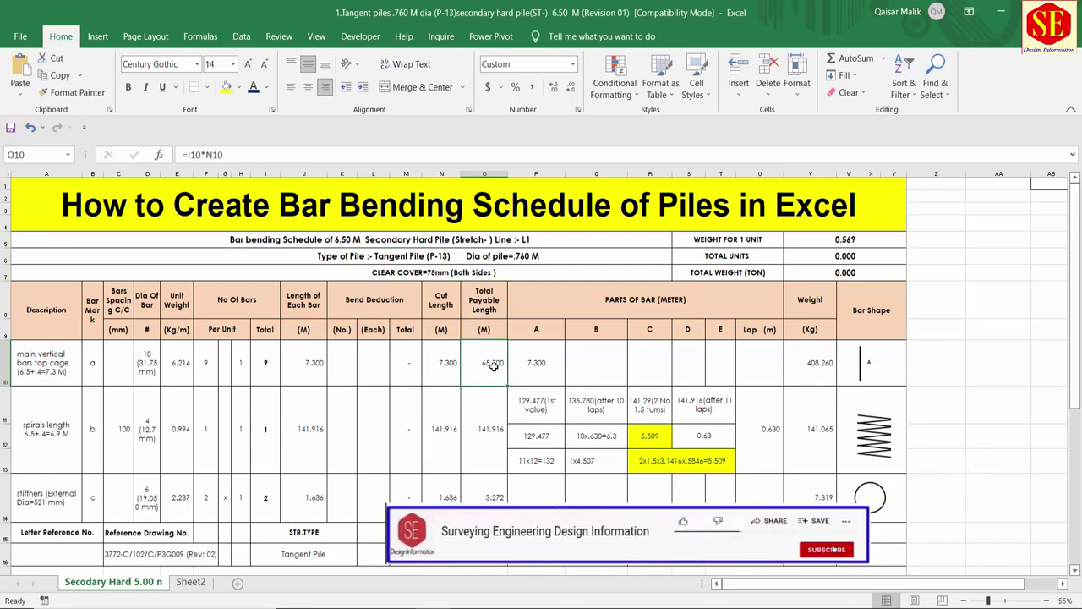
- Re-enter O10 as =J10*N10, giving a 53.290 m total payable length
double_click(493, 370)
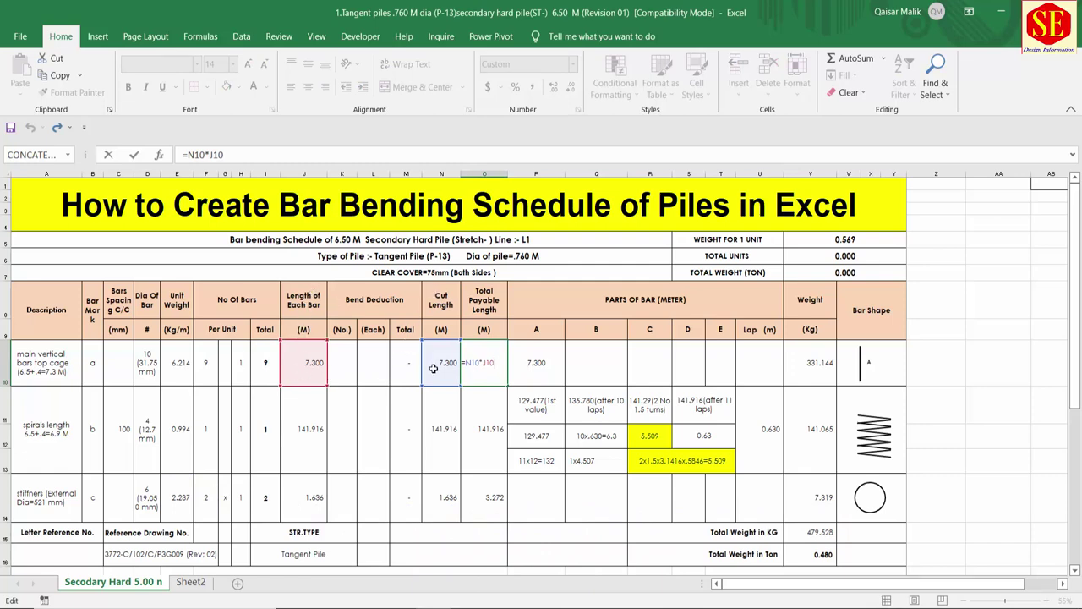
key(ctrl+Return)
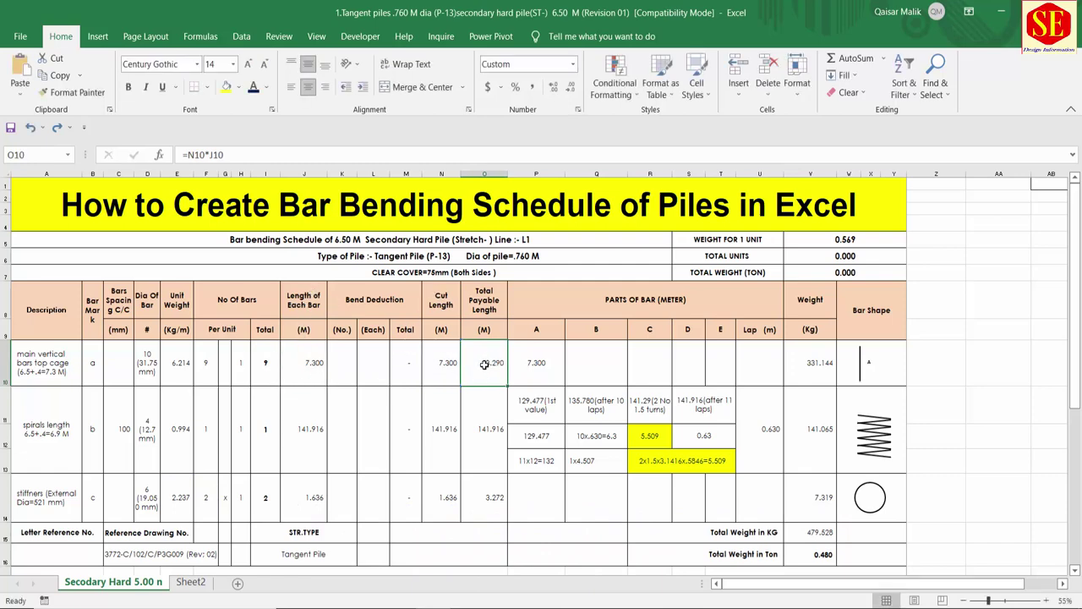
text(=)
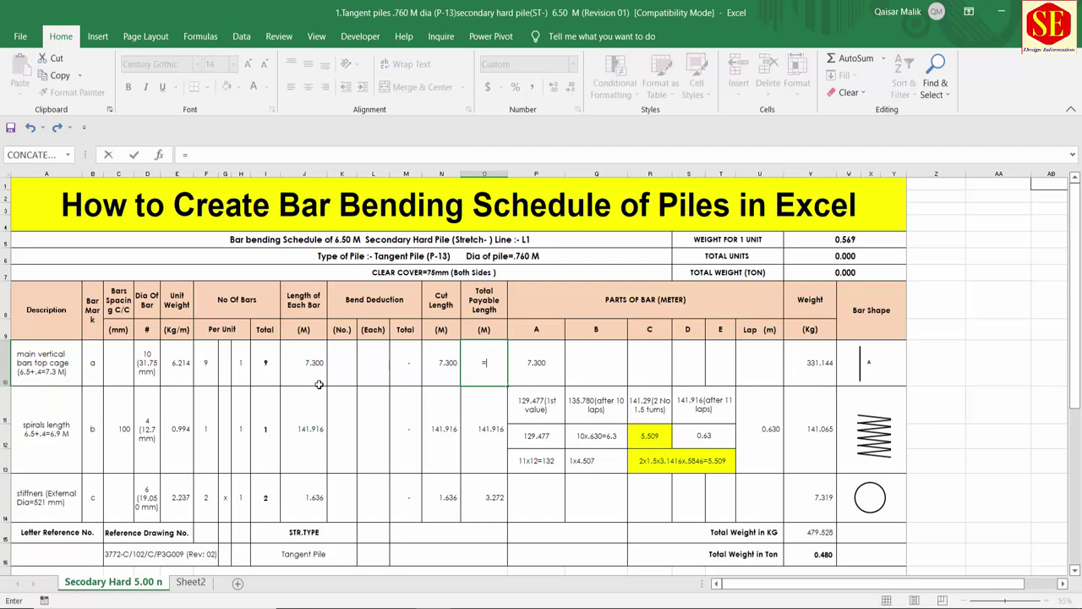
click(313, 366)
text(*)
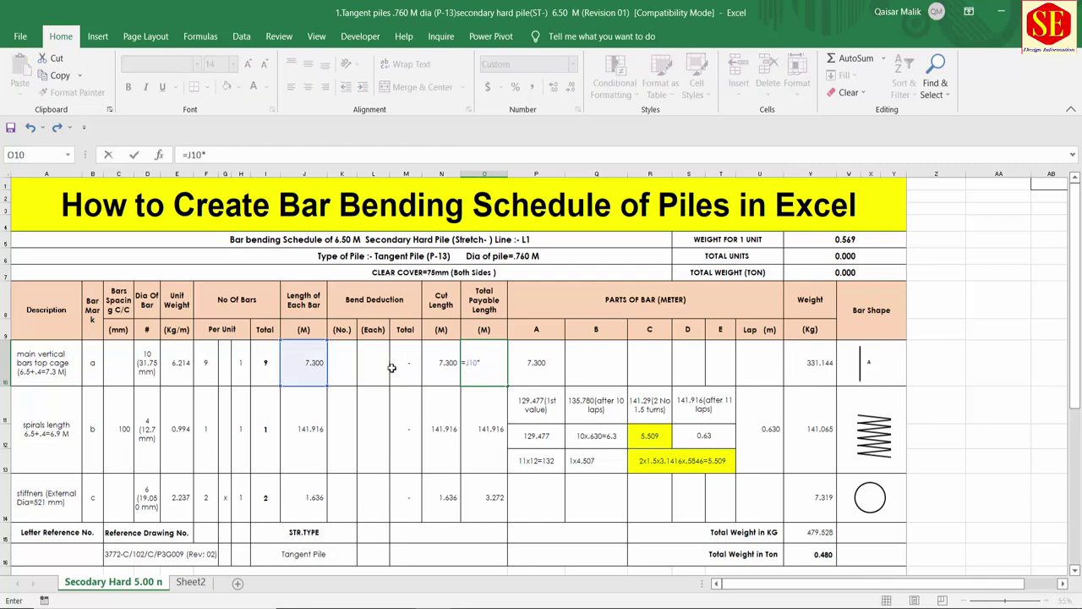
click(433, 362)
key(Return)
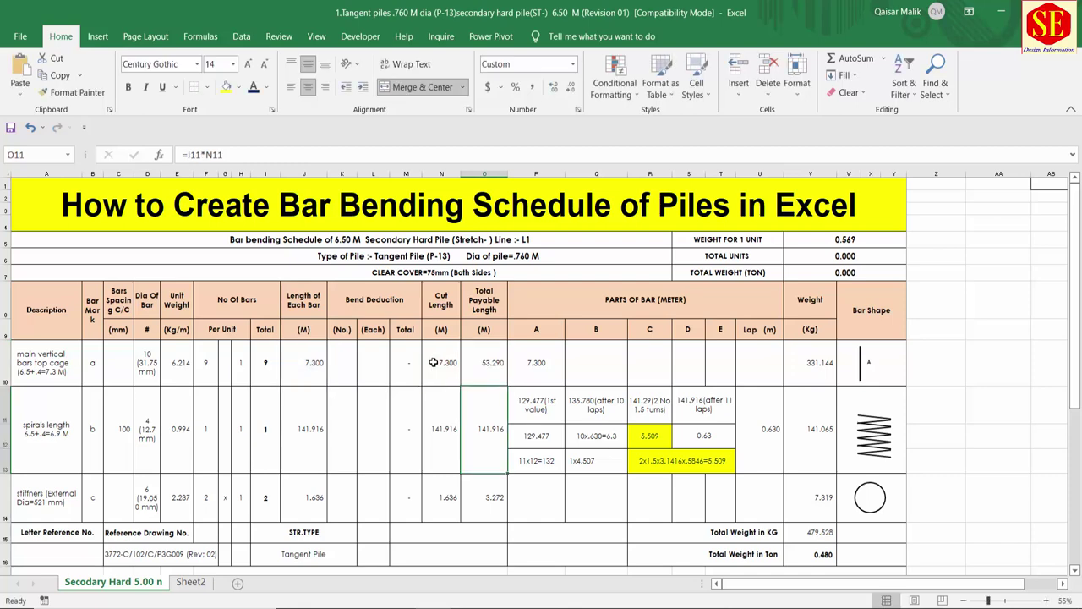
click(482, 371)
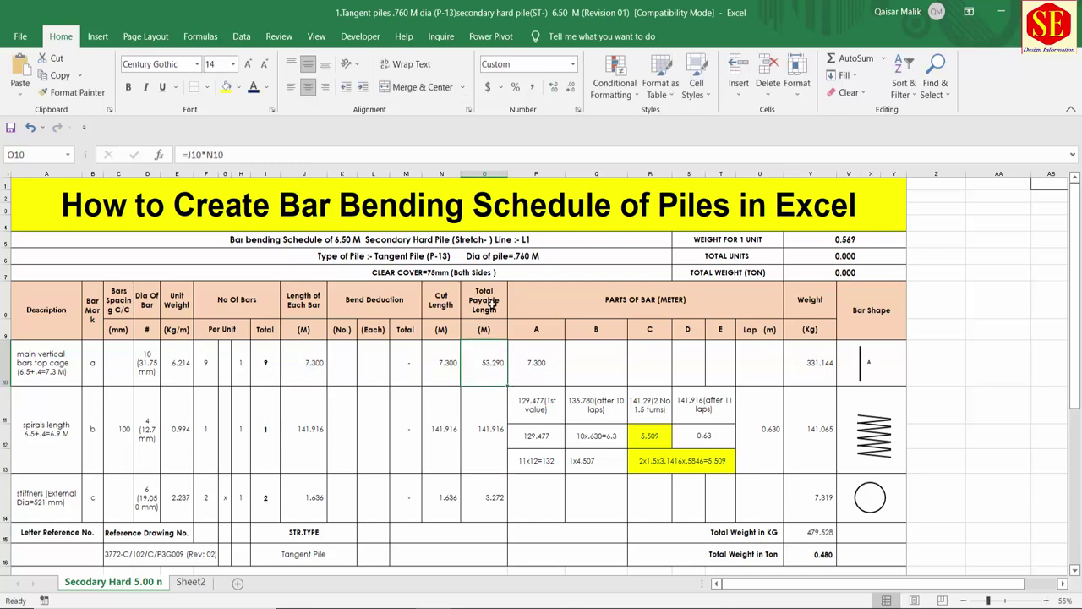
click(554, 377)
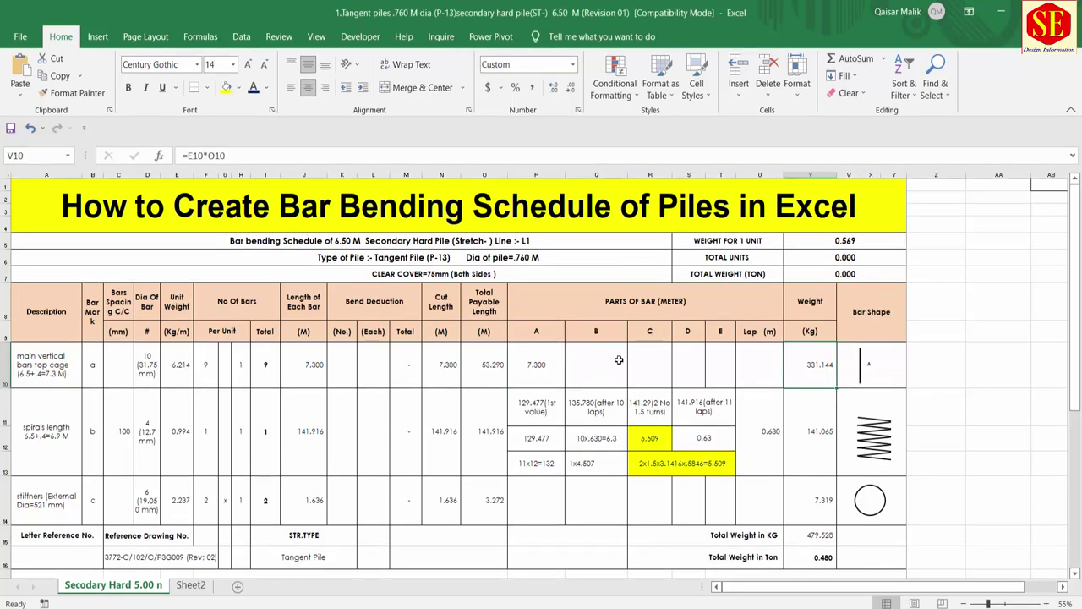
- Re-enter V10 as =E10*O10 so the main vertical bars weigh 331.144 kg
double_click(810, 363)
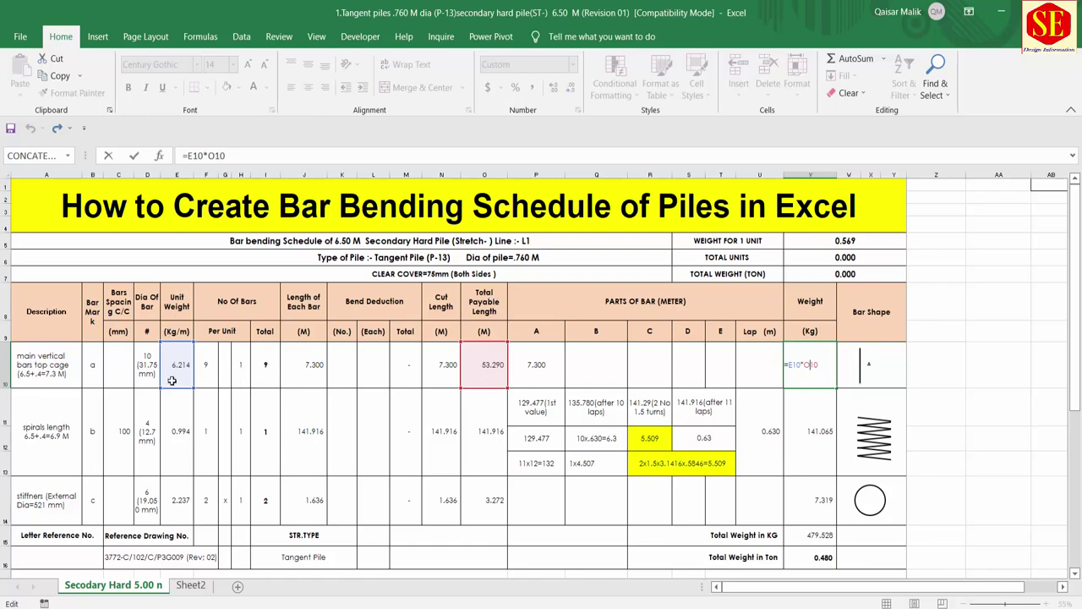
key(ctrl+Return)
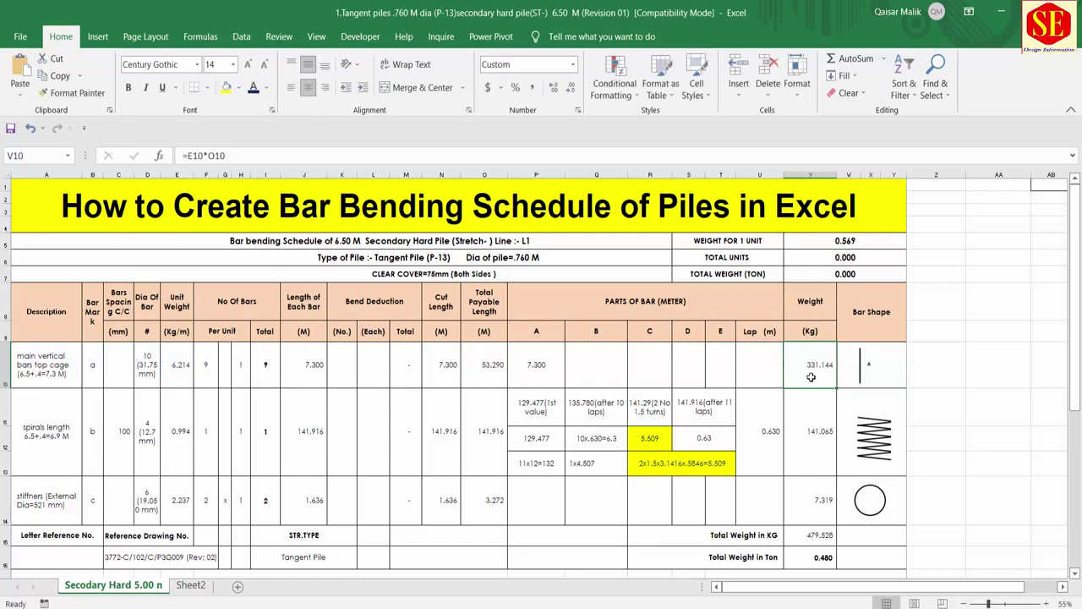
text(=)
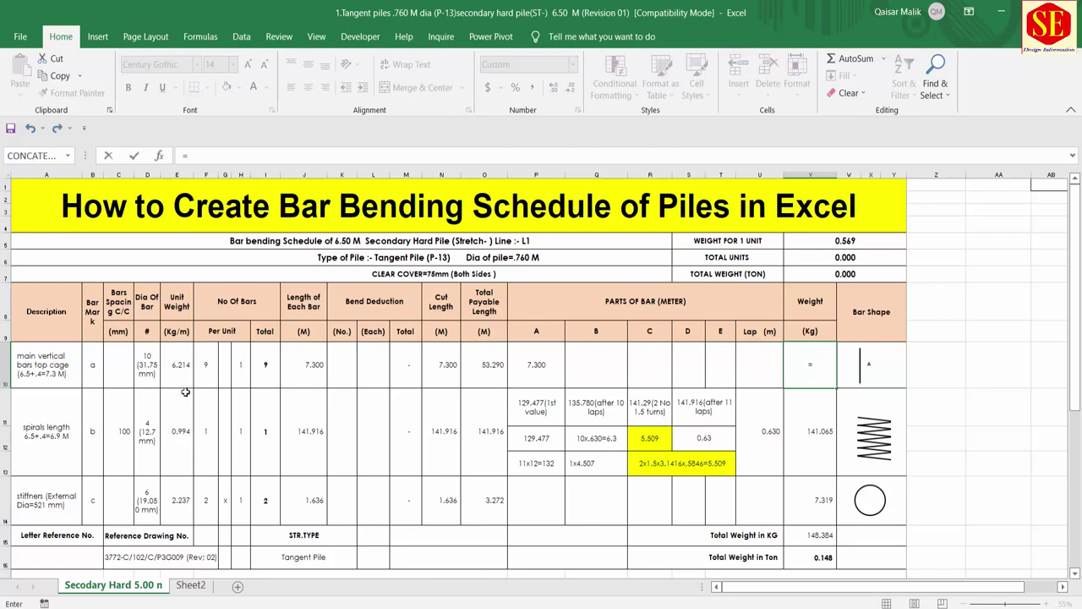
click(175, 373)
text(*)
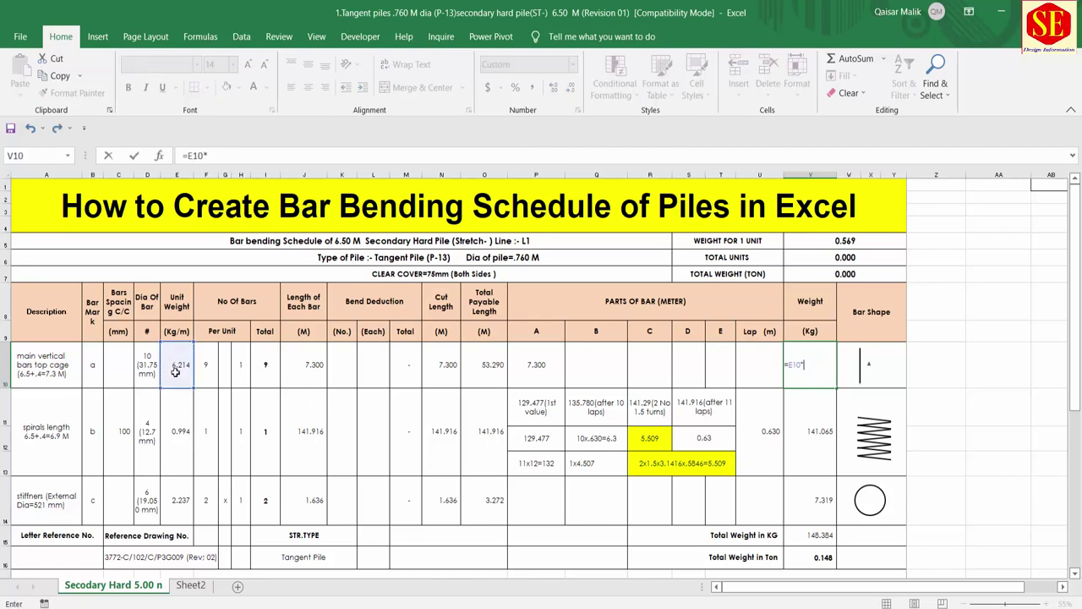
click(488, 371)
key(Return)
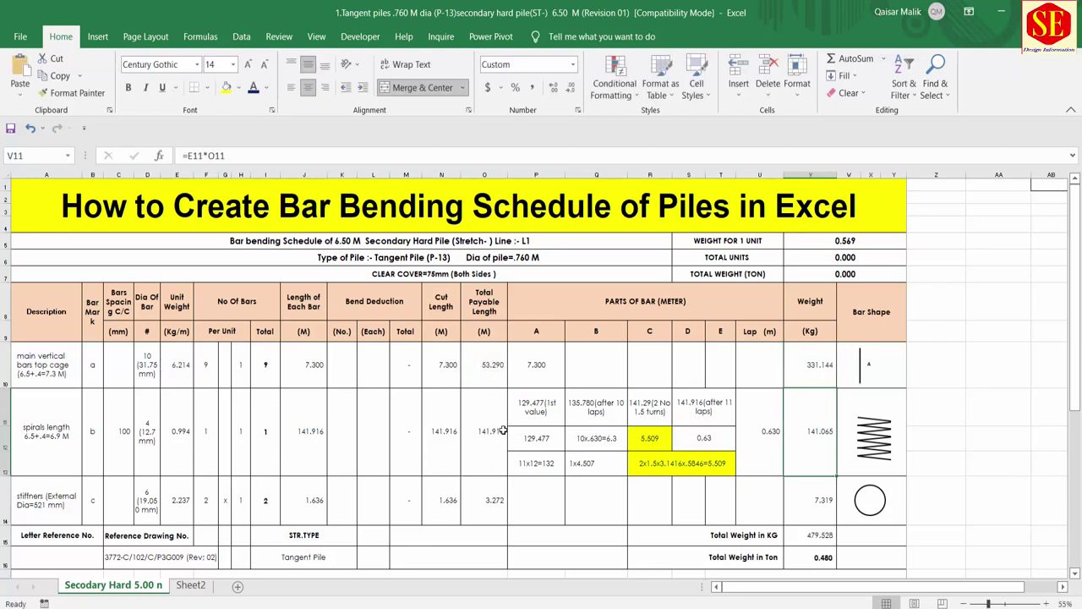
click(821, 360)
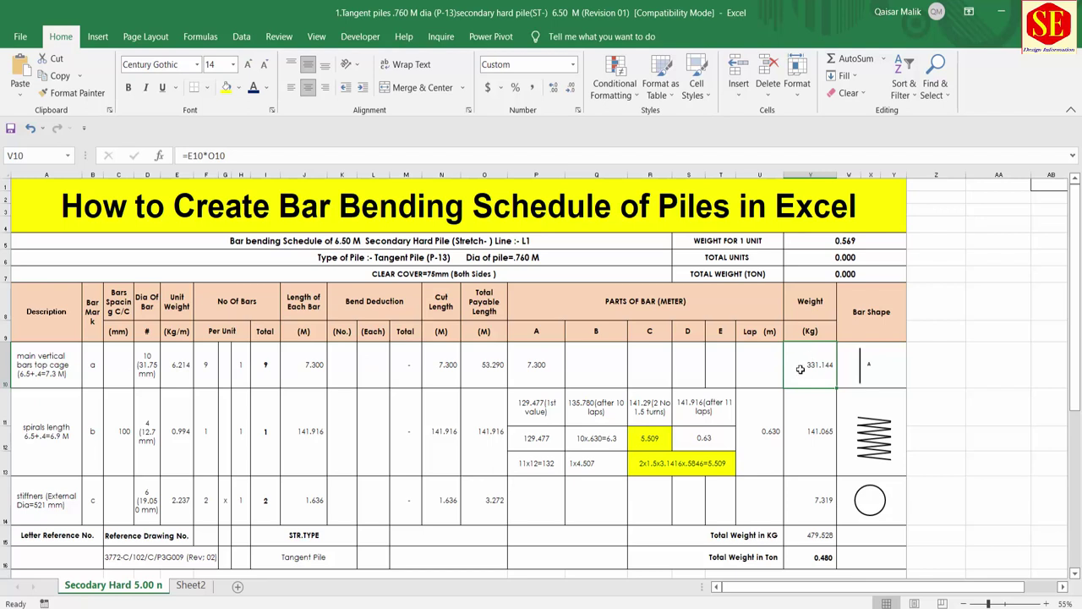
click(859, 365)
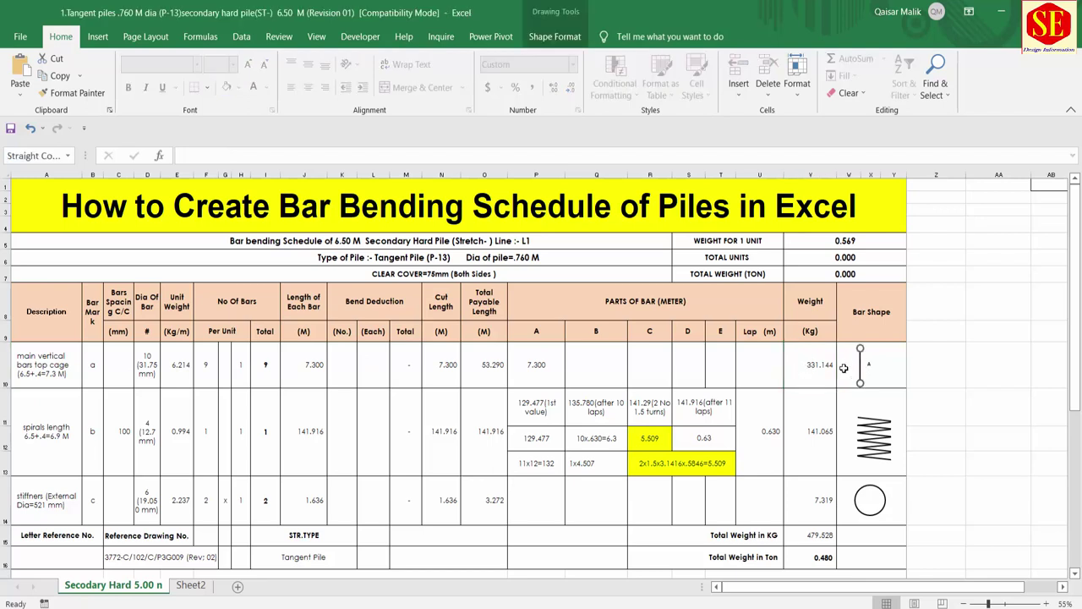
click(883, 359)
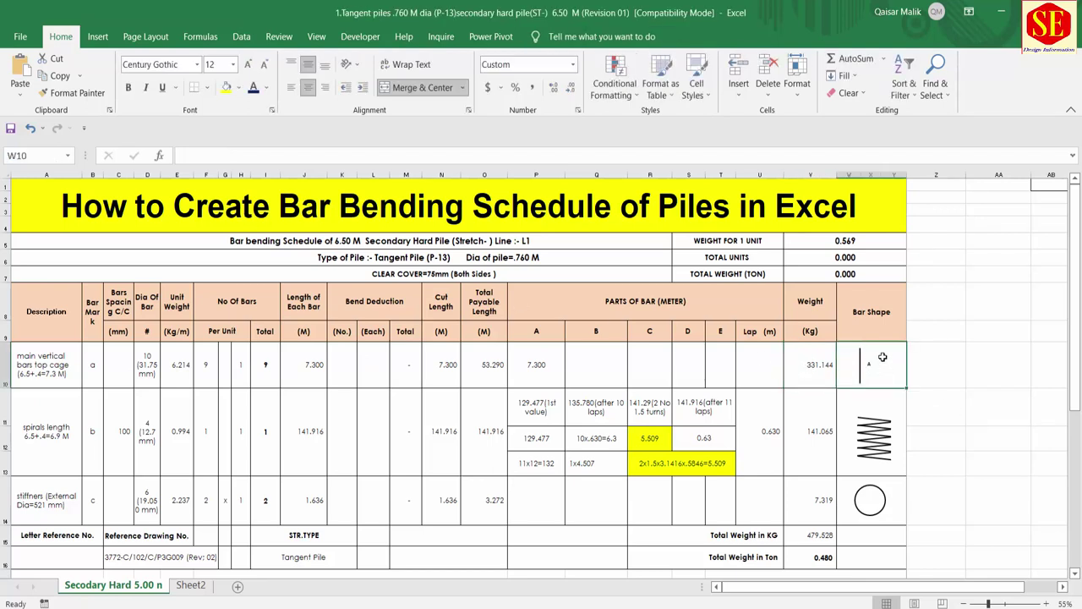
click(98, 37)
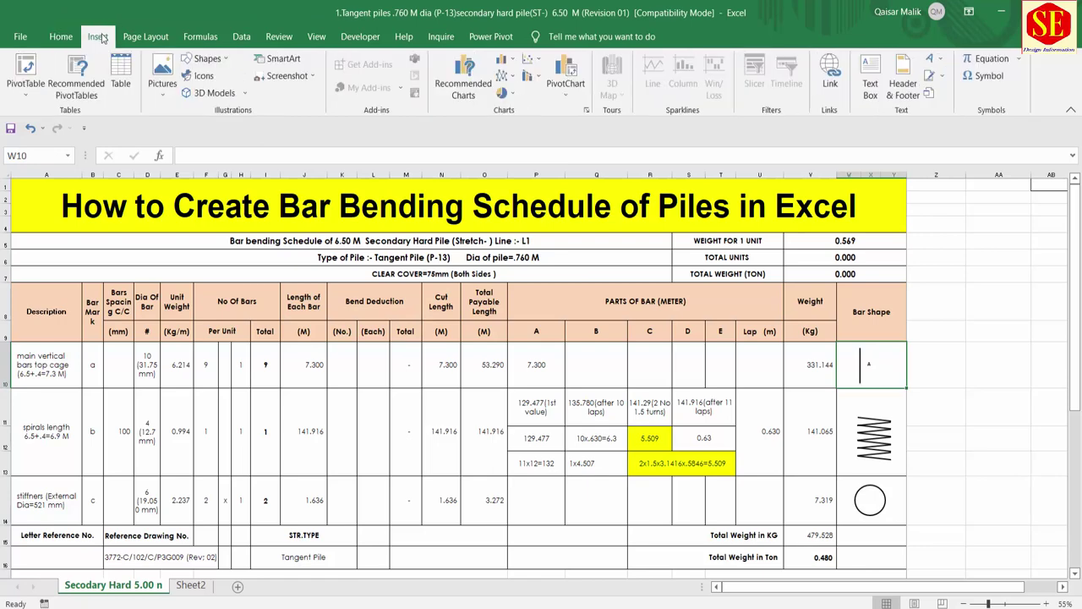
click(220, 65)
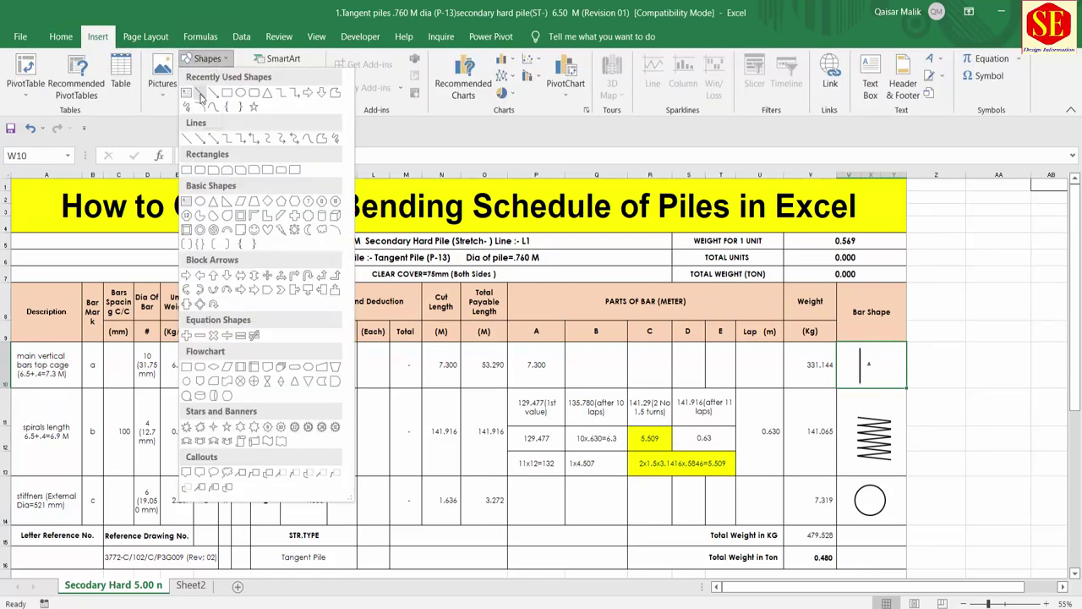
click(201, 95)
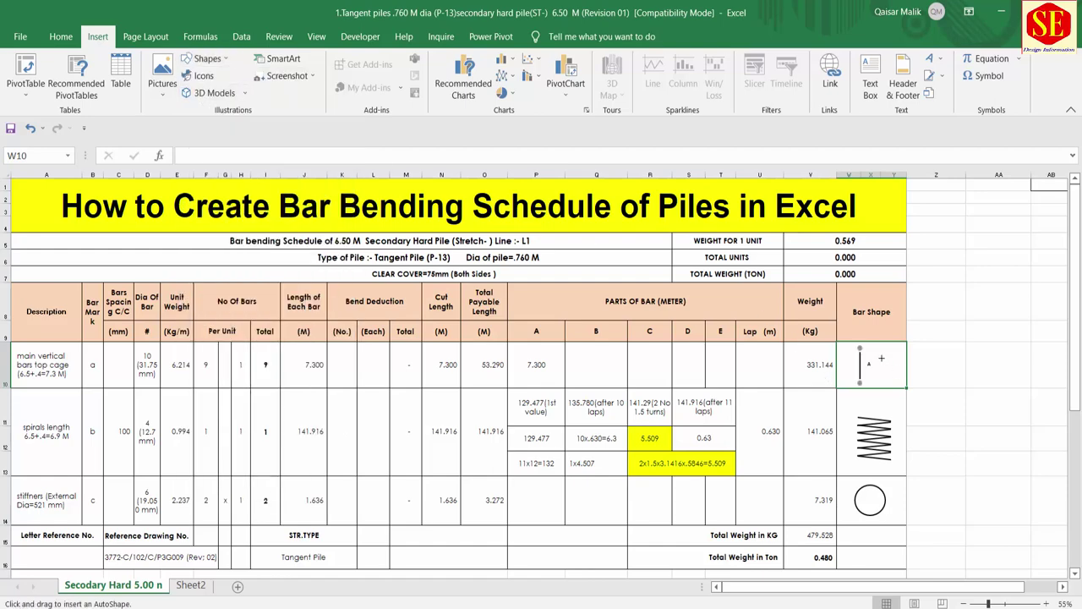
drag(891, 350, 891, 379)
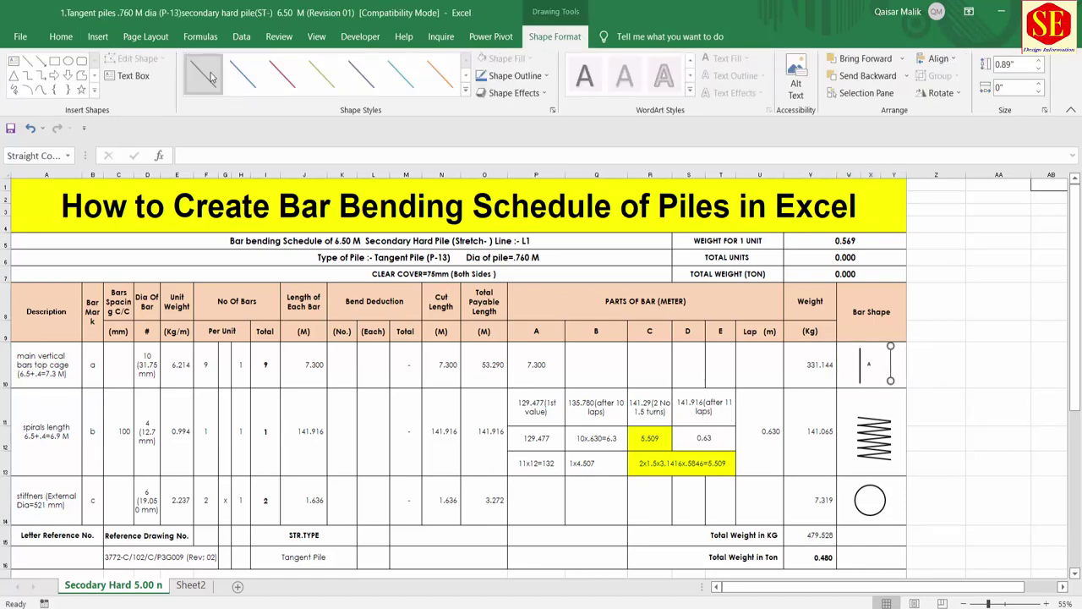
click(465, 90)
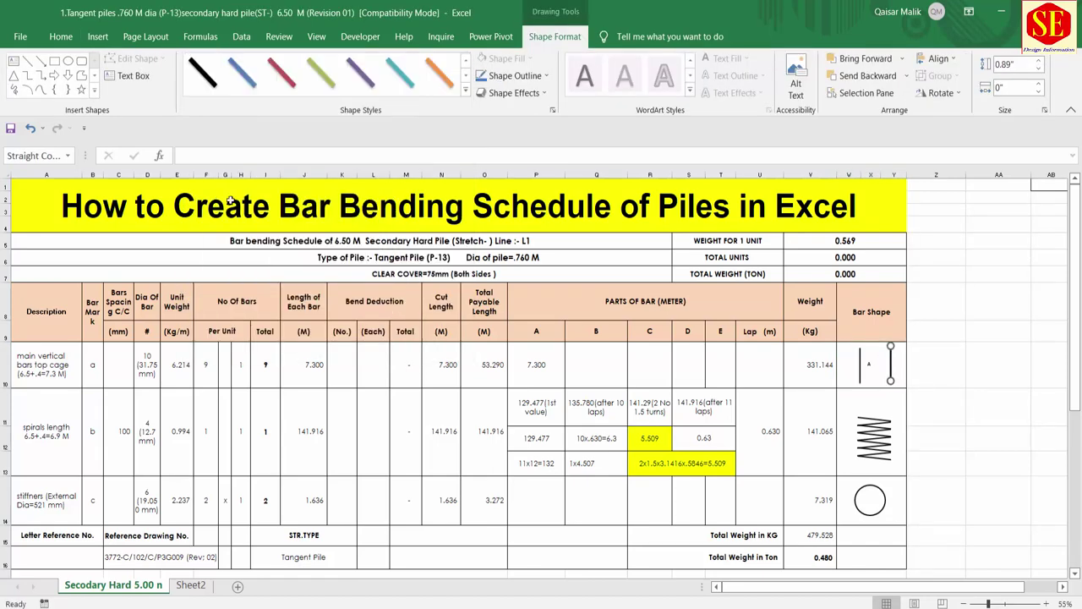
click(203, 191)
click(281, 72)
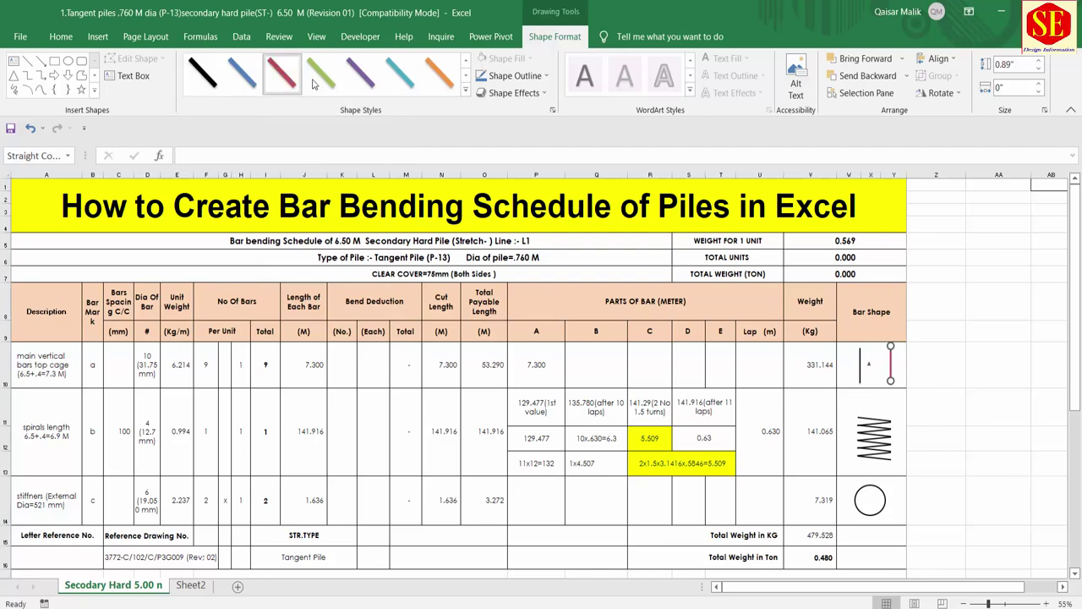
key(Delete)
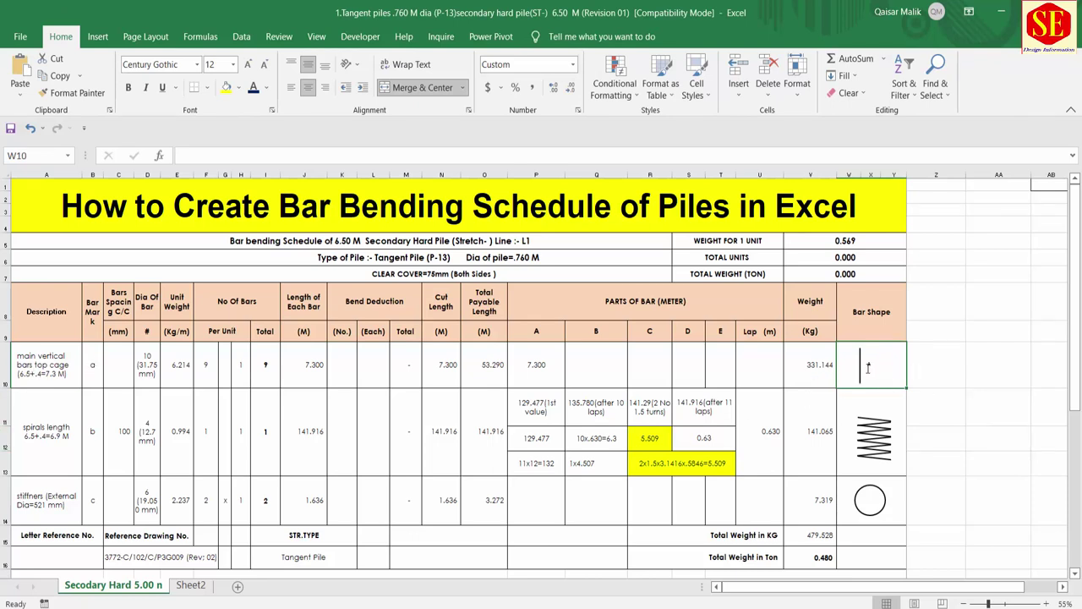
- Review spirals rows 11–13 and bar mark b, then switch to the pile drawing PDF
scroll(290, 392, down, 1)
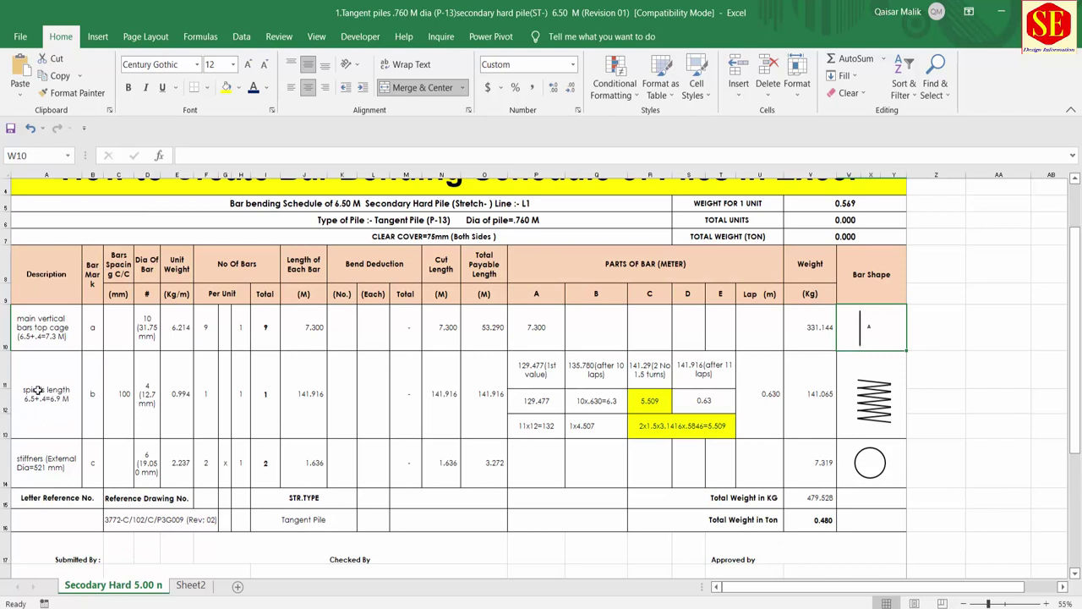
drag(38, 391, 792, 410)
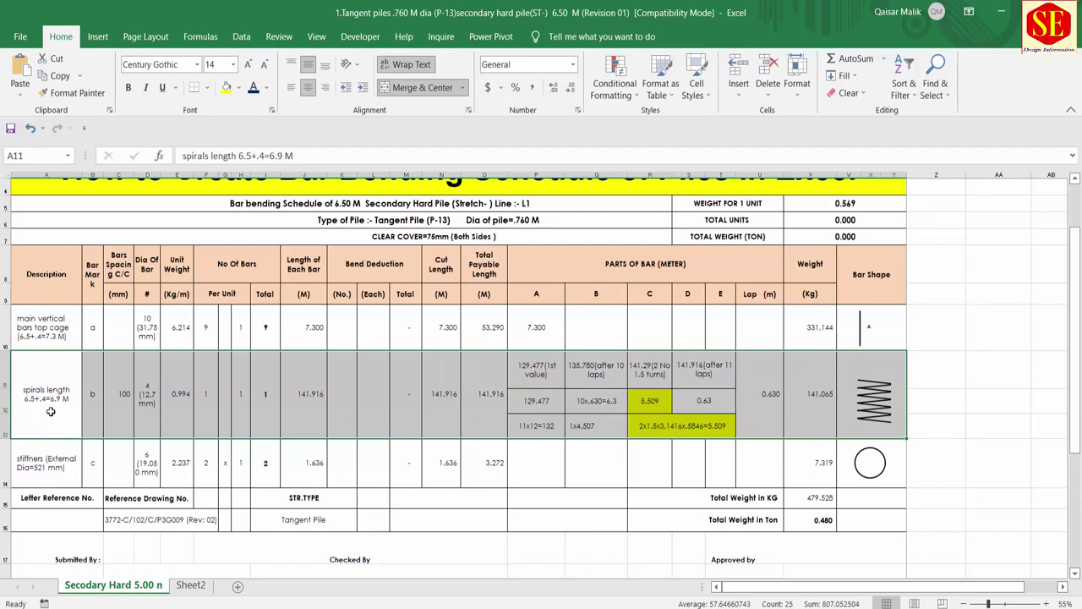
click(54, 411)
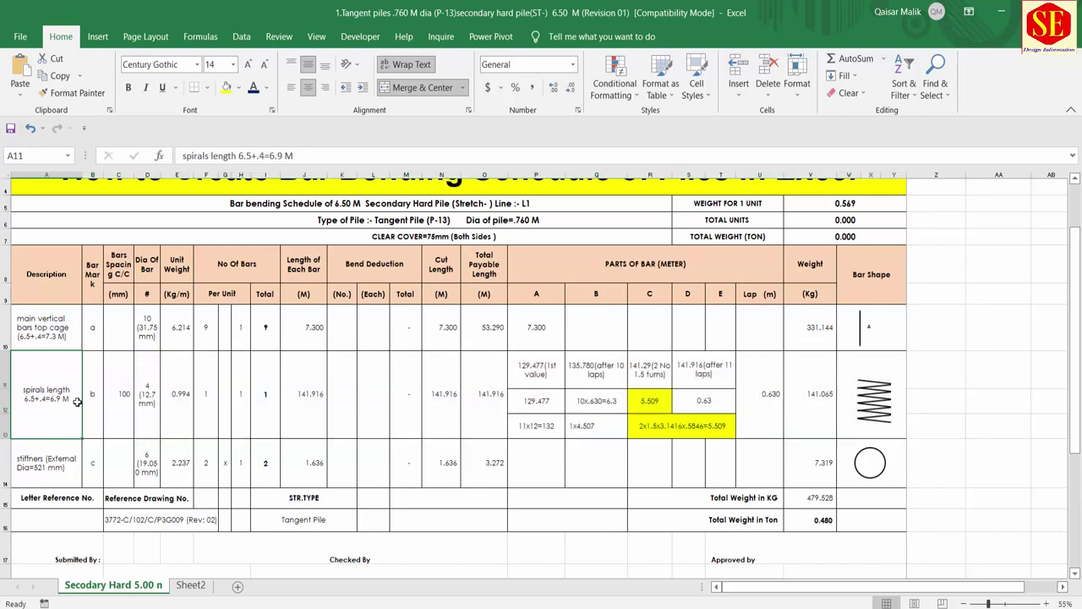
click(86, 396)
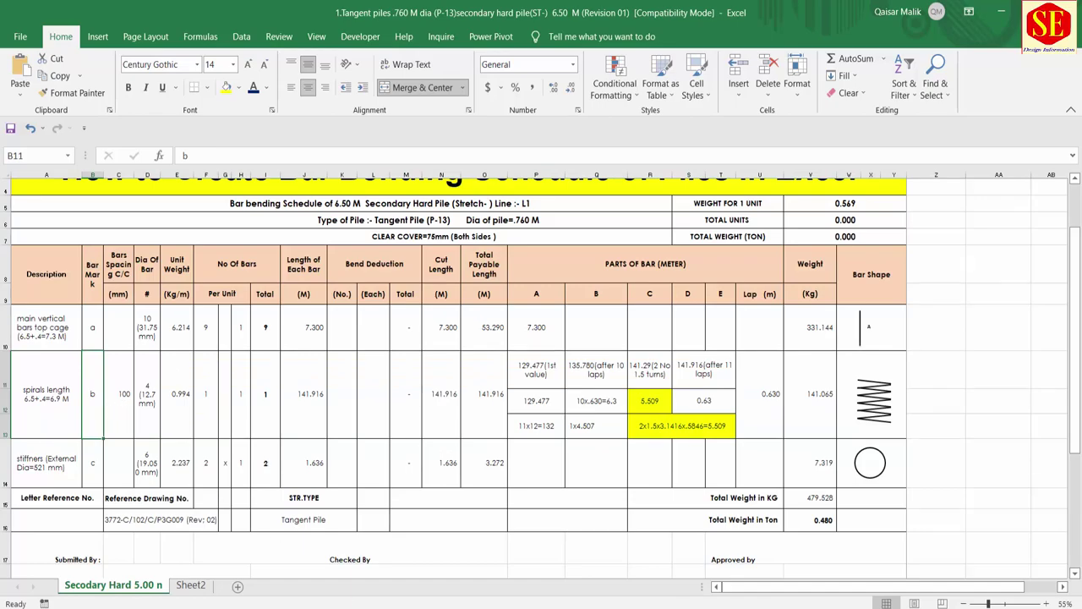
key(alt+Tab)
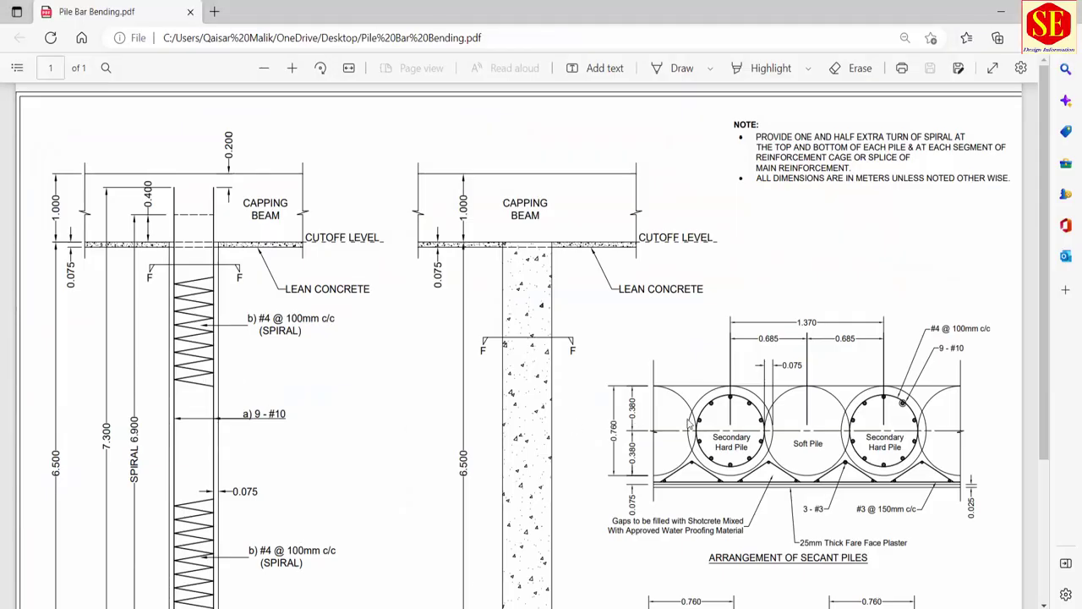
- Scroll up and down the pile drawing PDF to review the spiral and section details
scroll(690, 424, down, 2)
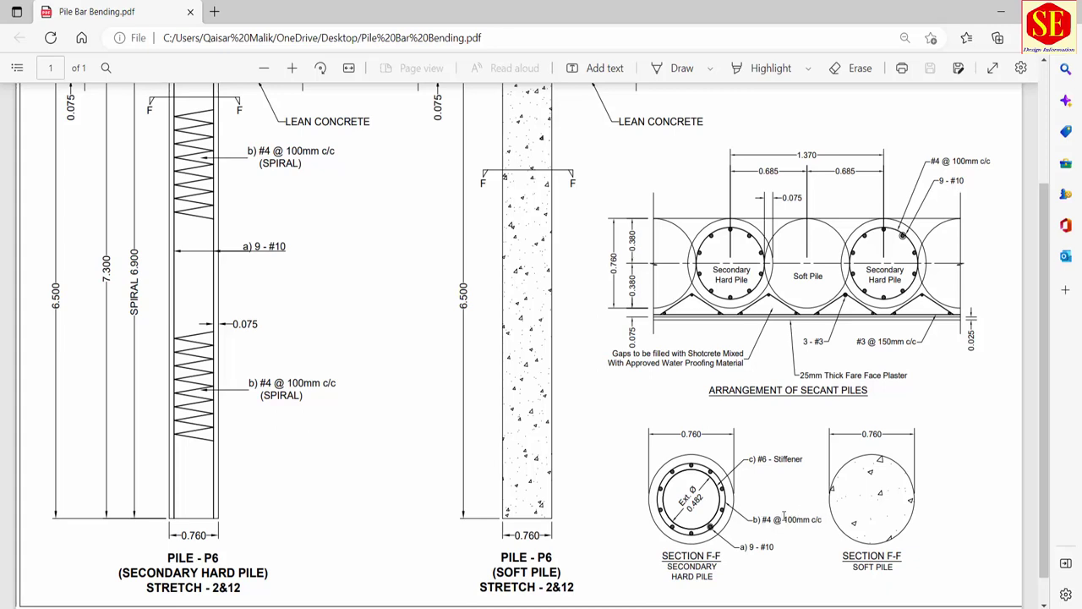
scroll(190, 461, up, 2)
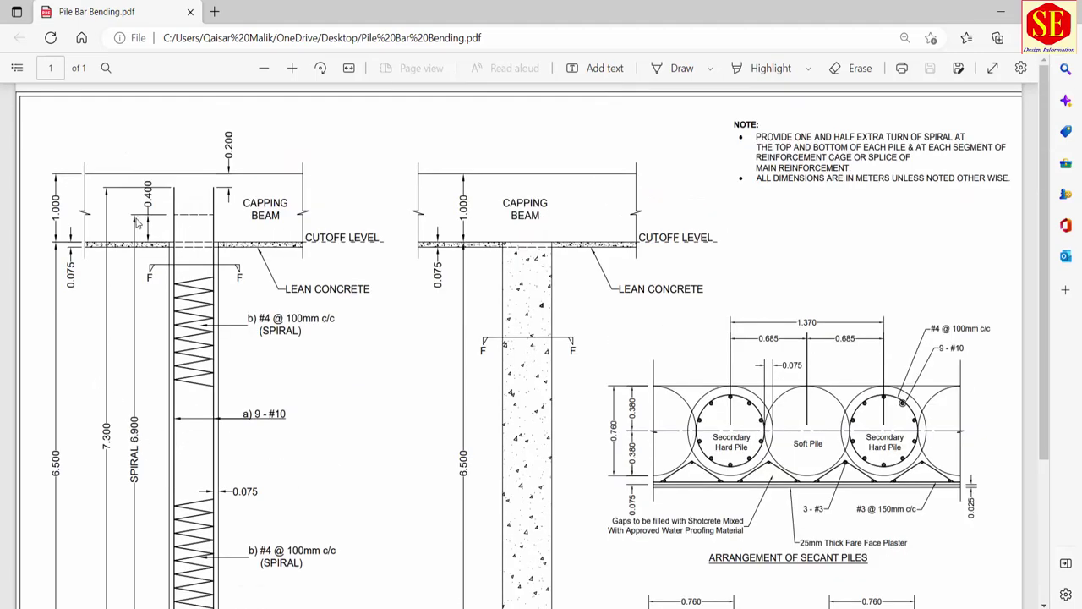
scroll(172, 275, down, 1)
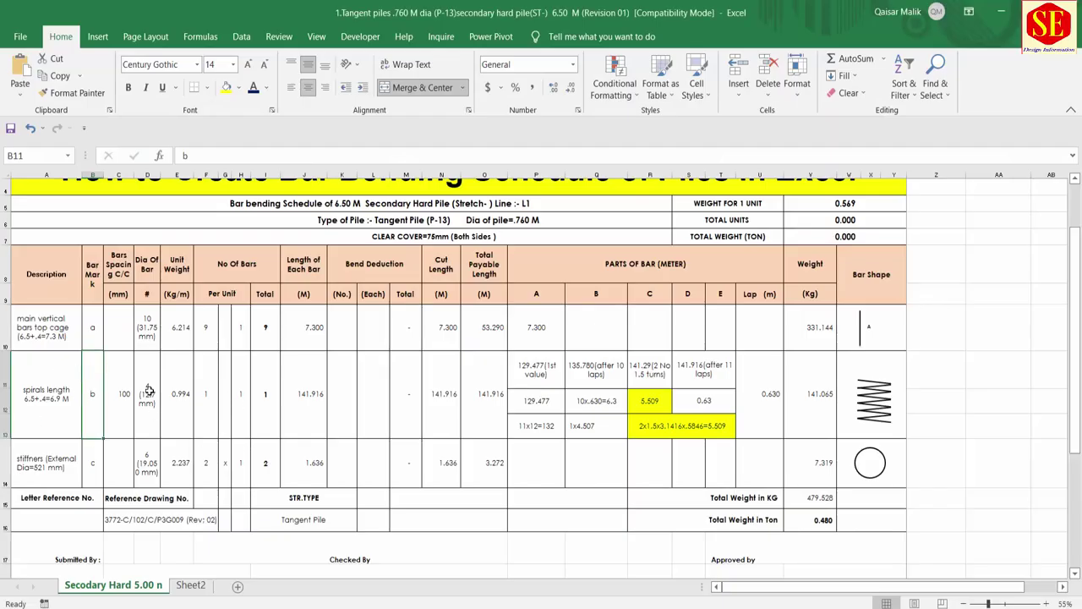
click(144, 402)
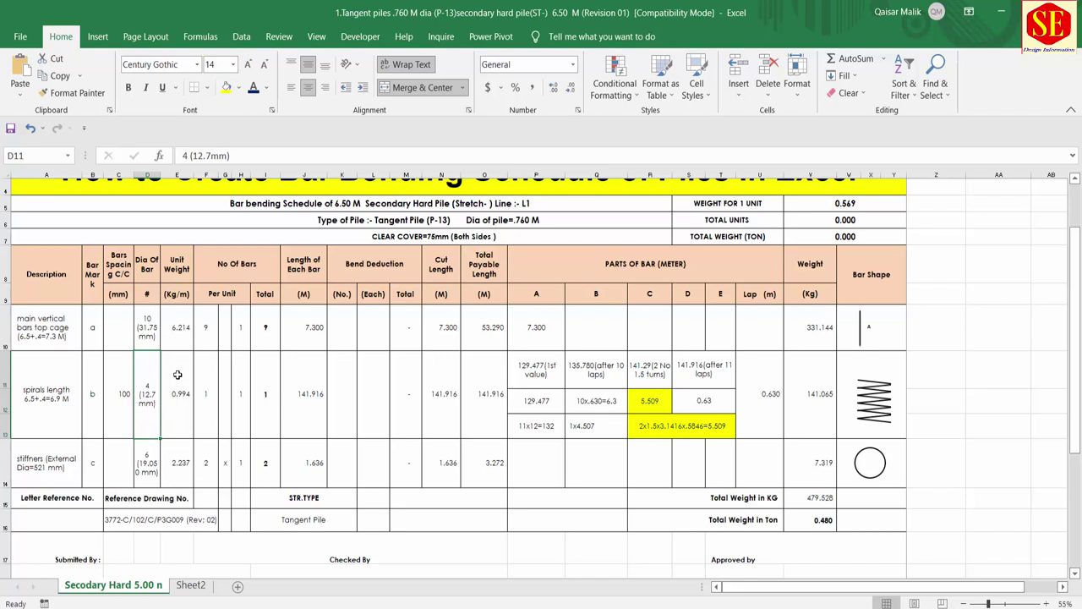
click(179, 400)
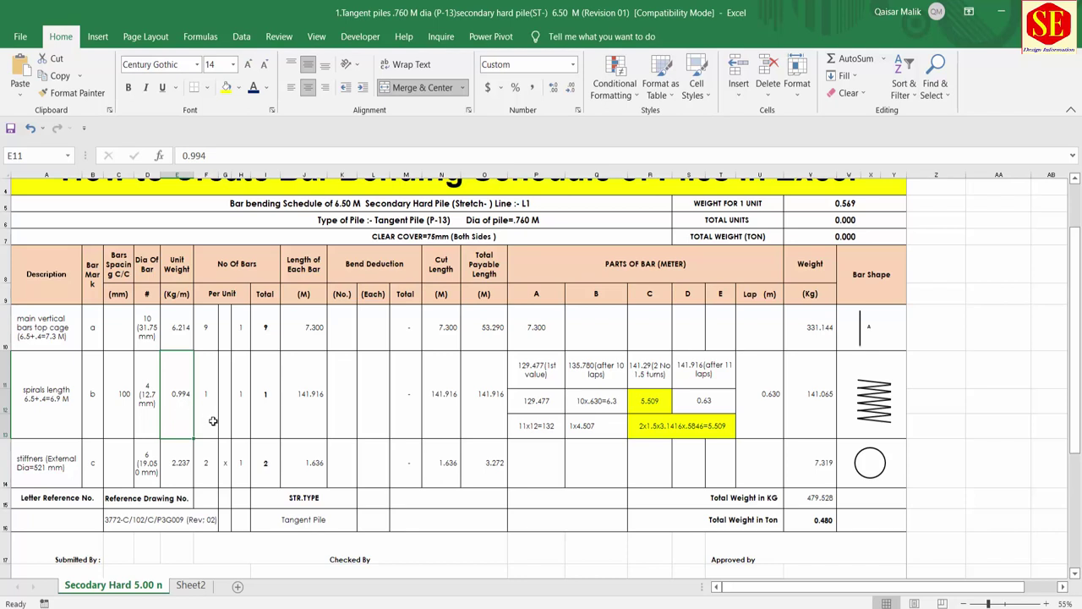
click(207, 416)
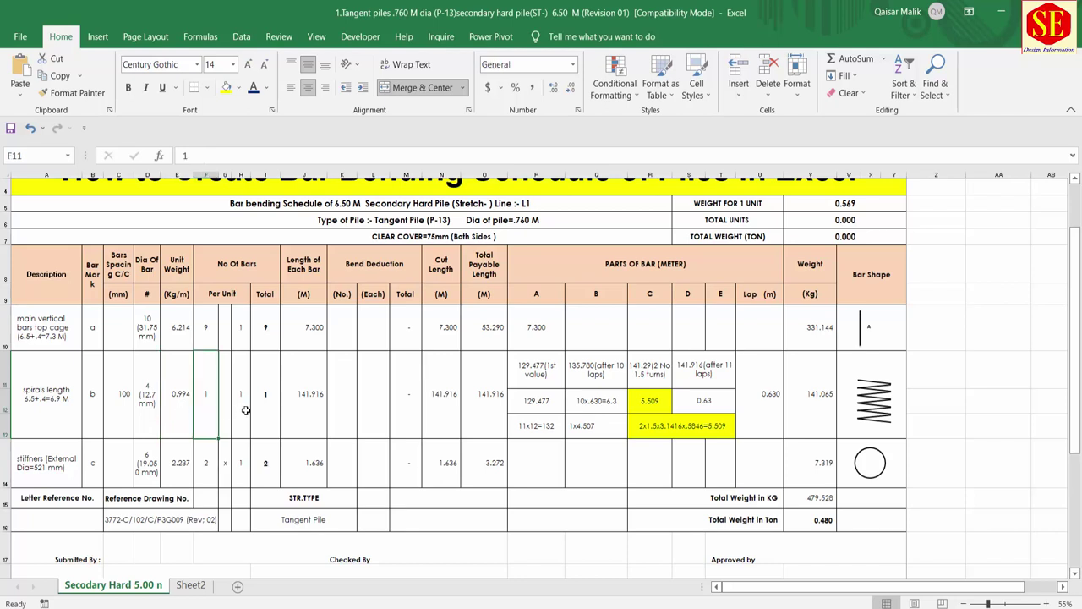
click(246, 411)
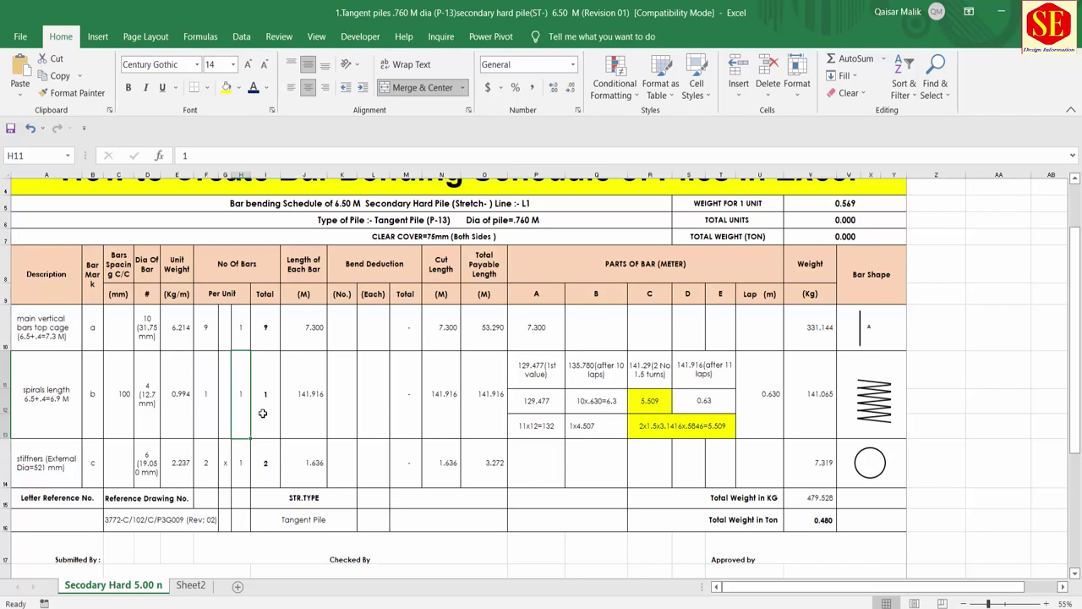
click(263, 412)
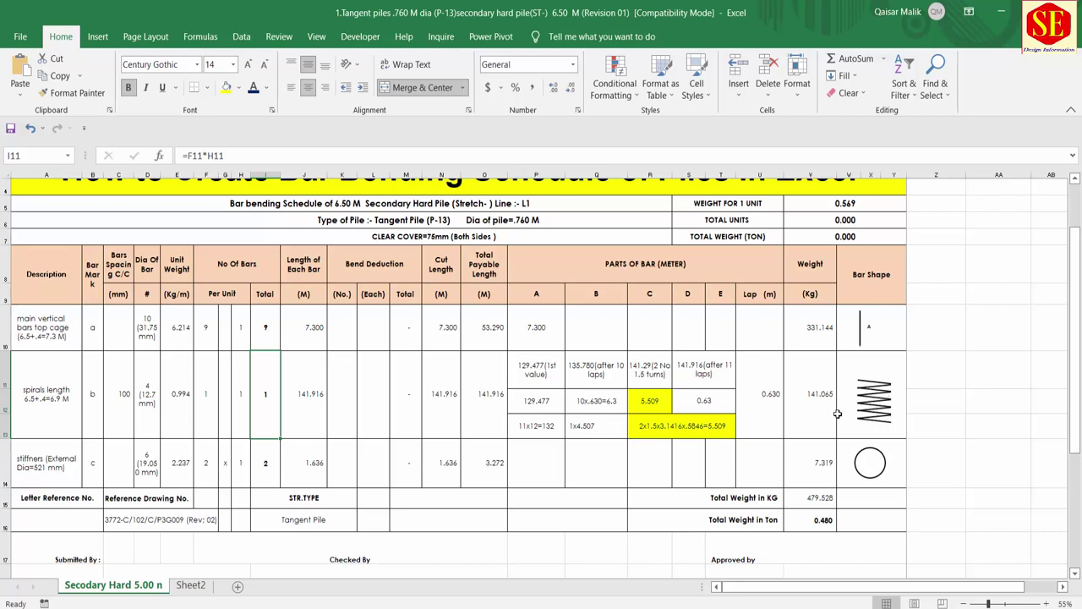
click(298, 268)
click(309, 418)
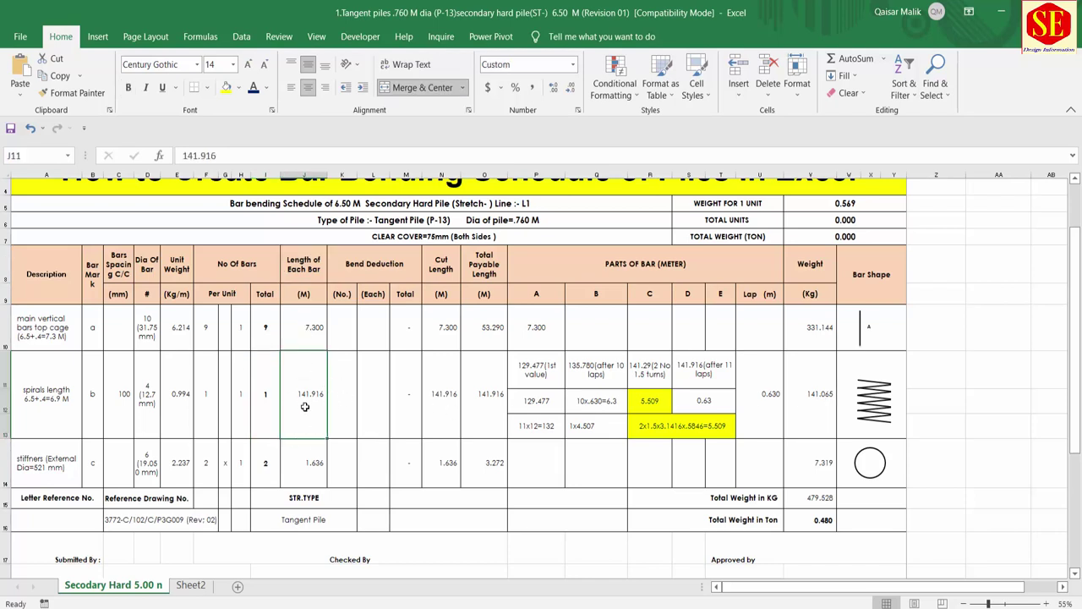
double_click(304, 406)
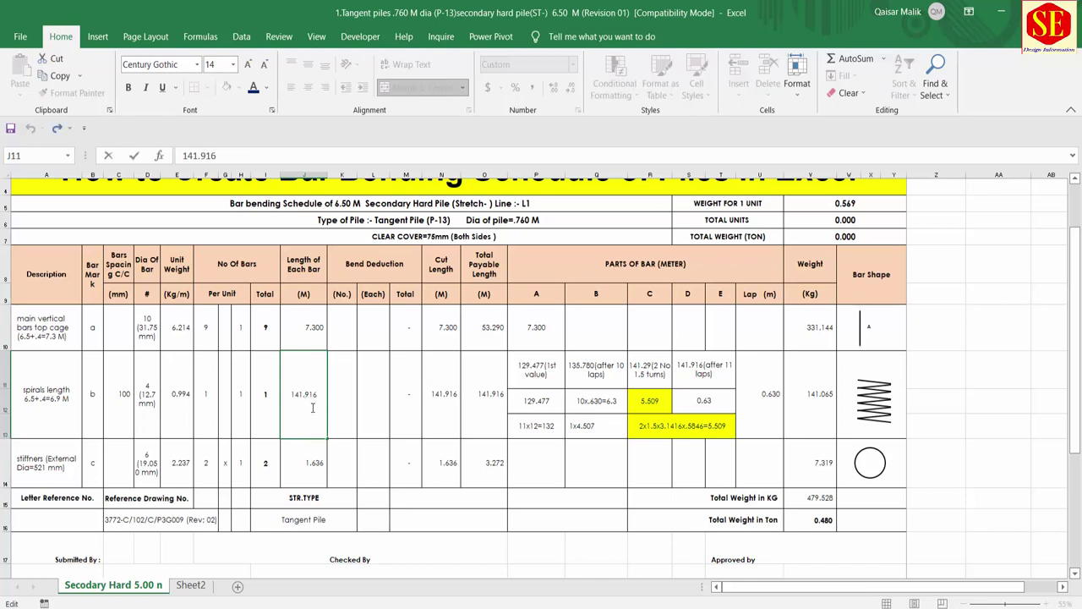
key(Escape)
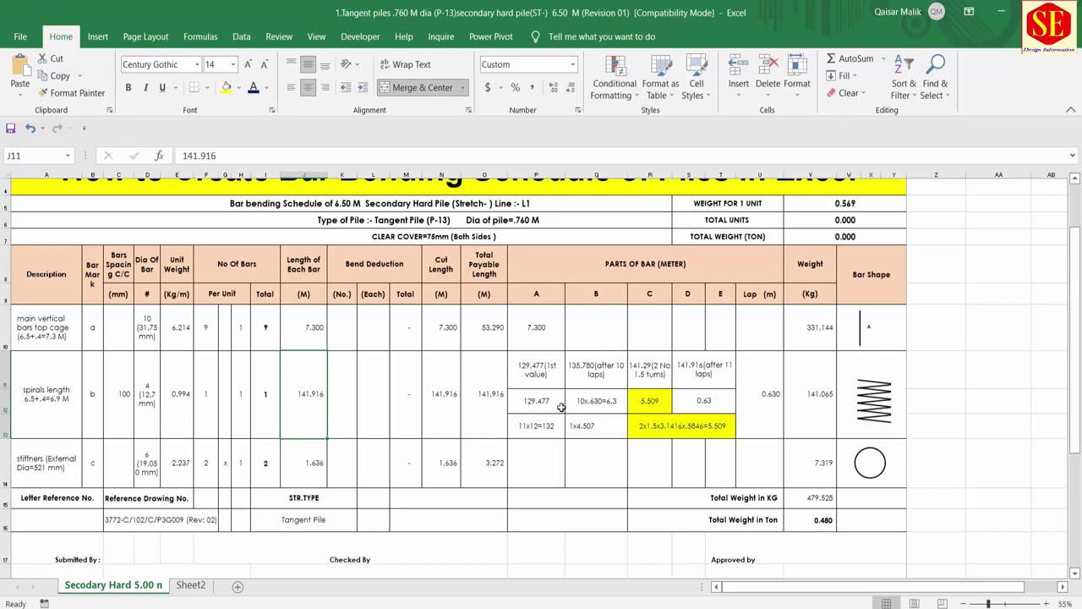
drag(335, 400, 407, 400)
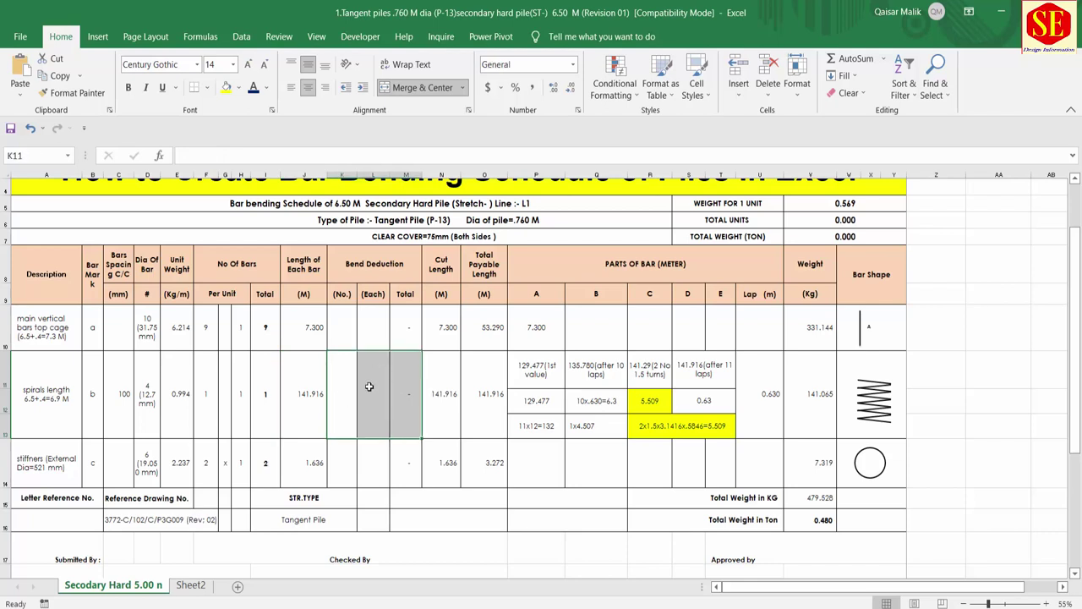
click(435, 409)
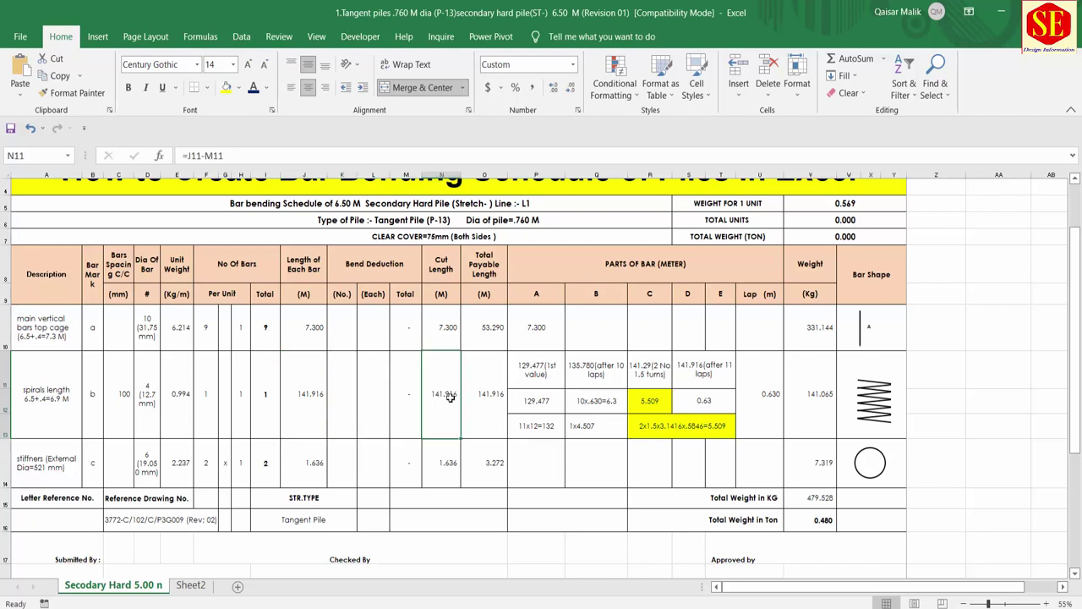
click(297, 397)
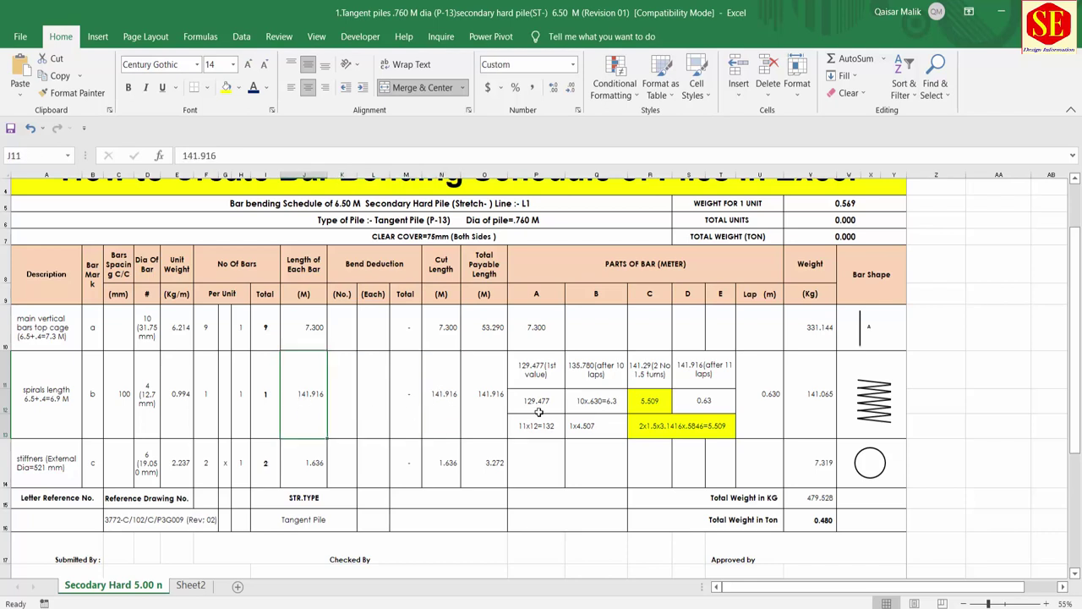
click(432, 415)
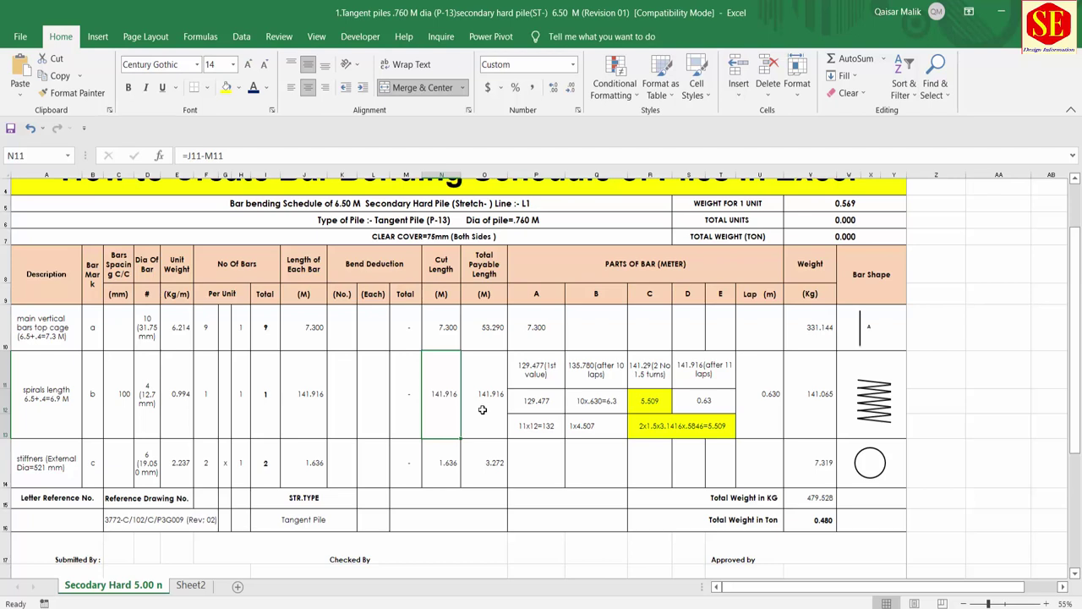
click(482, 409)
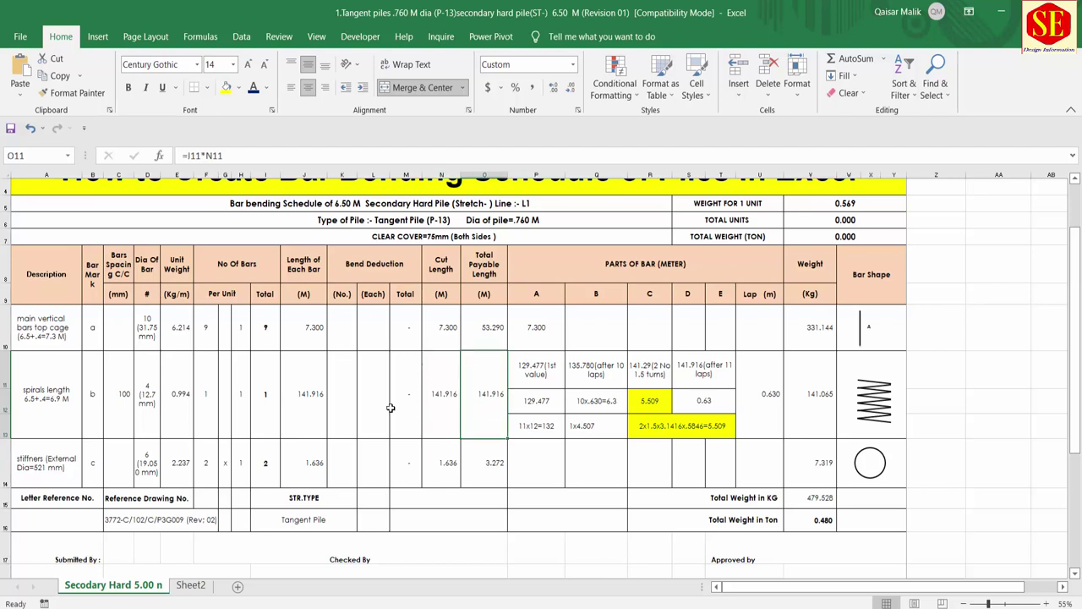
drag(305, 398, 486, 397)
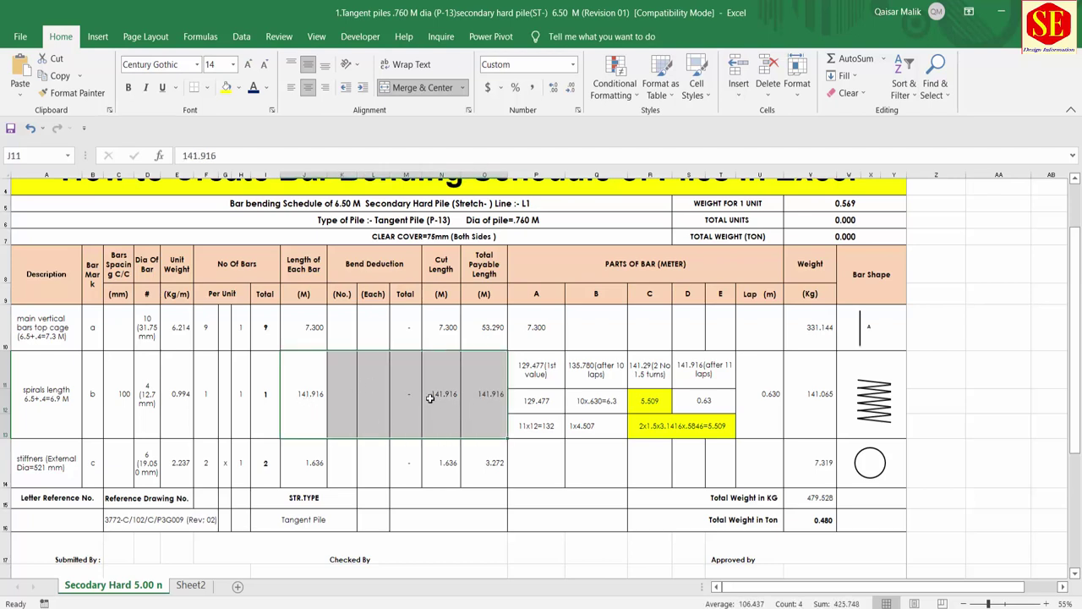
click(483, 402)
mouse_move(527, 370)
mouse_down()
mouse_move(766, 422)
mouse_move(752, 423)
mouse_up()
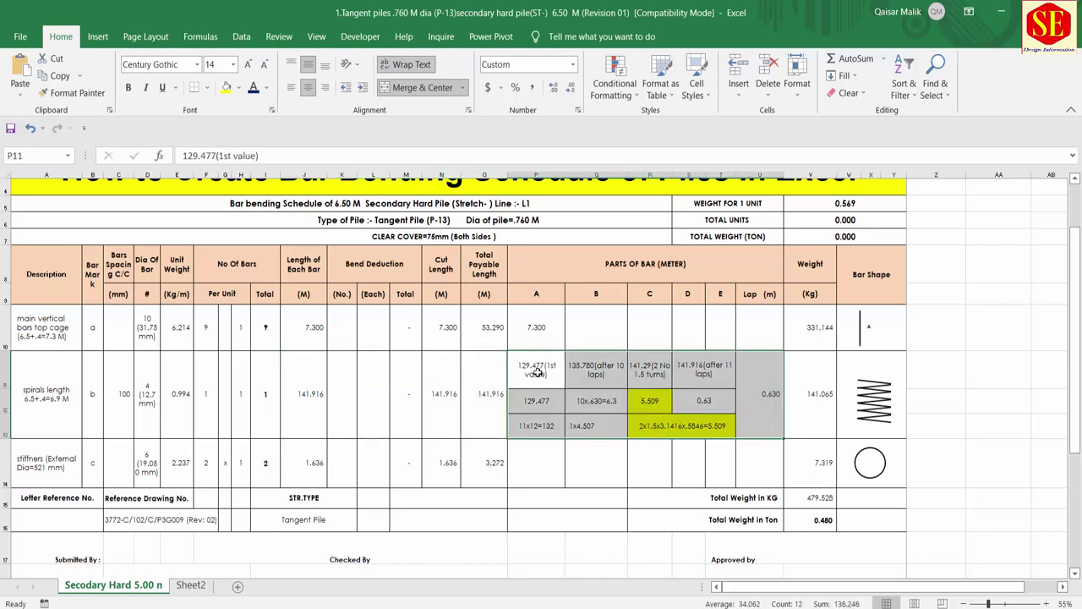
- Check the spiral's 1st value in P11 and the 0.63 lap value in S12
click(537, 372)
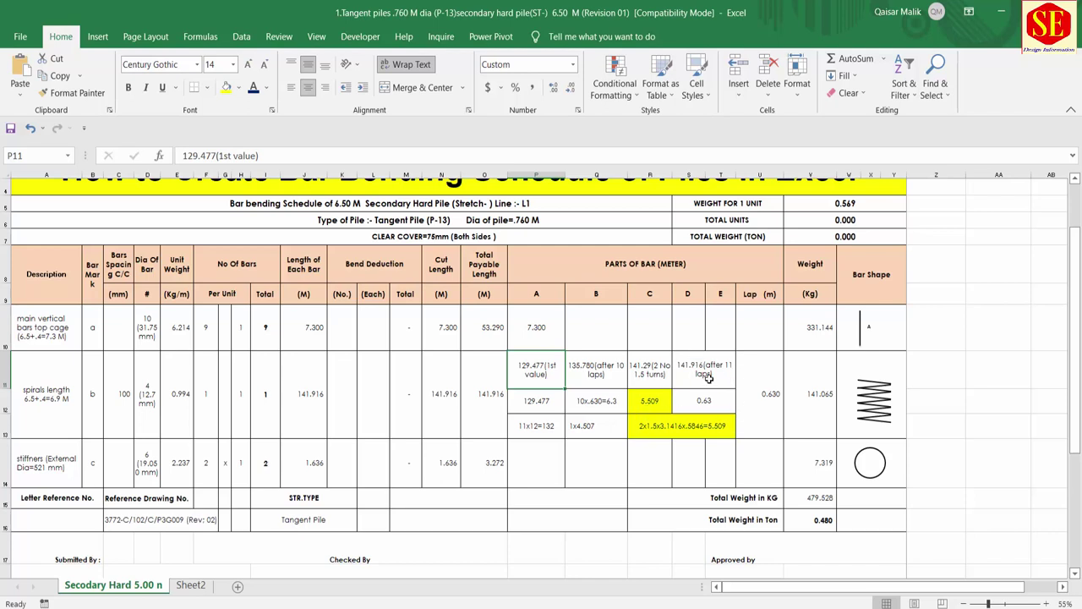
click(713, 402)
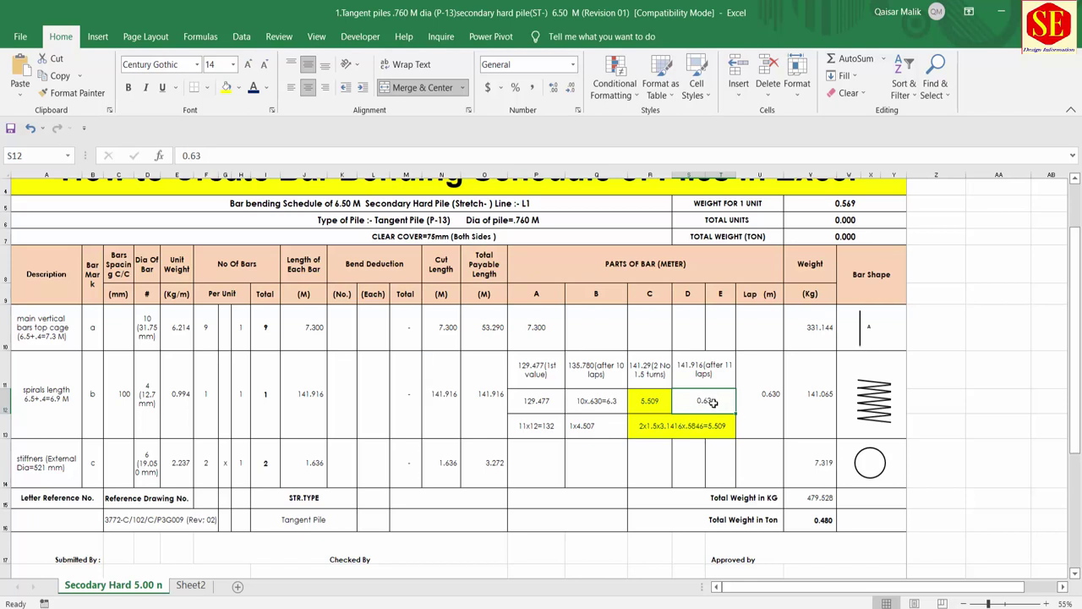
- Switch to the pile drawing PDF and scroll through the NOTE block and F-F sections
key(alt+Tab)
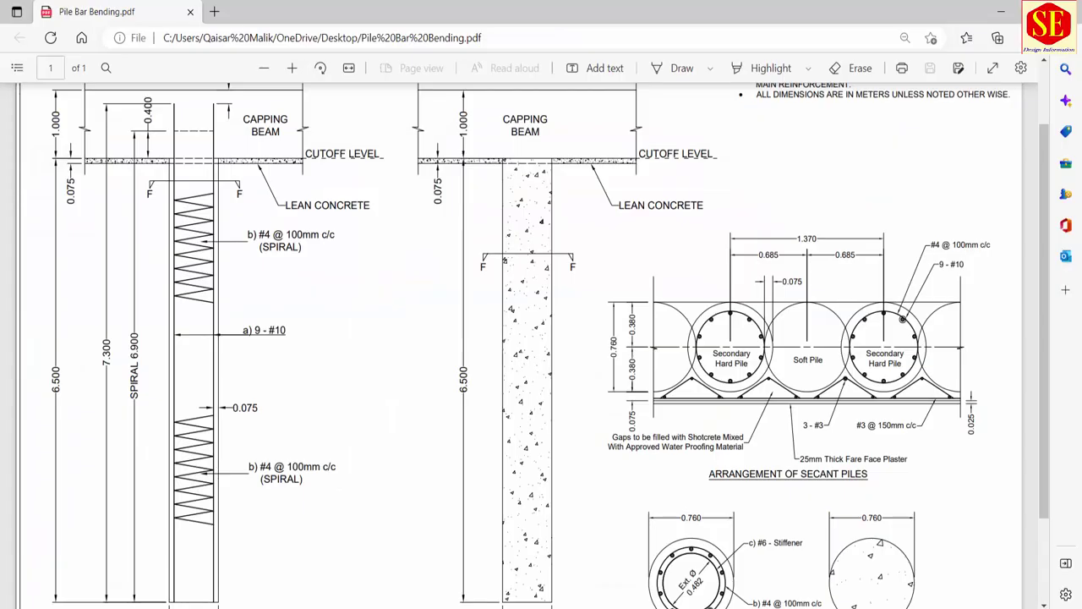
scroll(833, 409, up, 1)
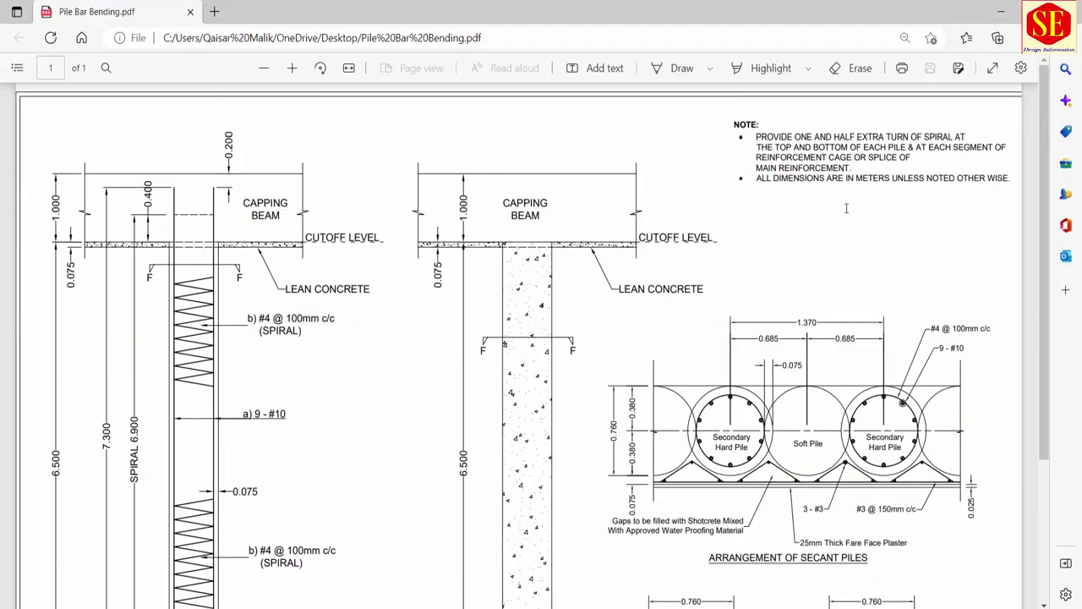
scroll(457, 300, down, 2)
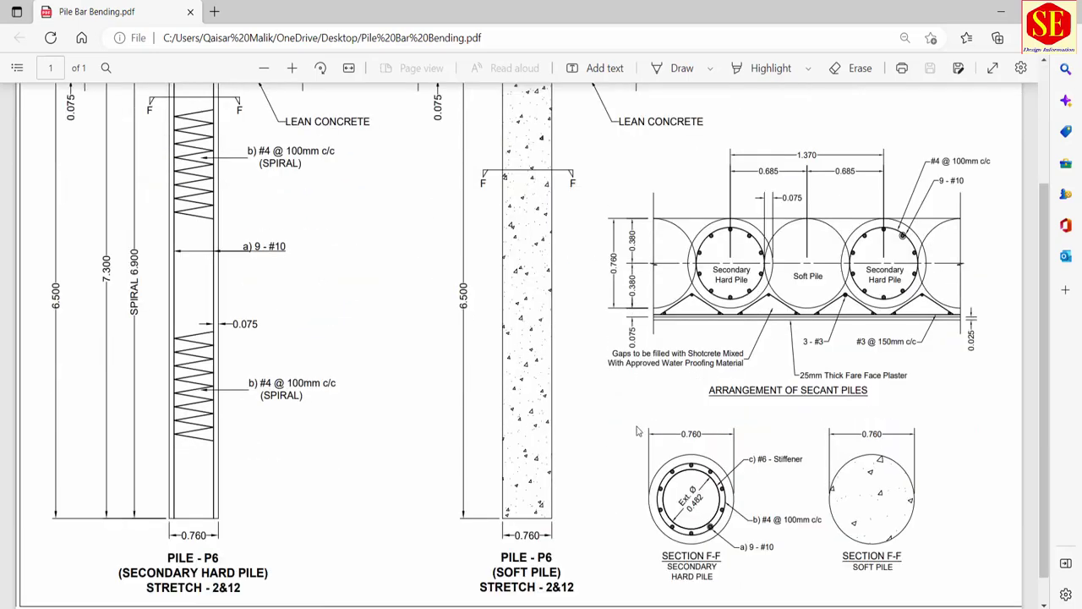
scroll(638, 431, up, 2)
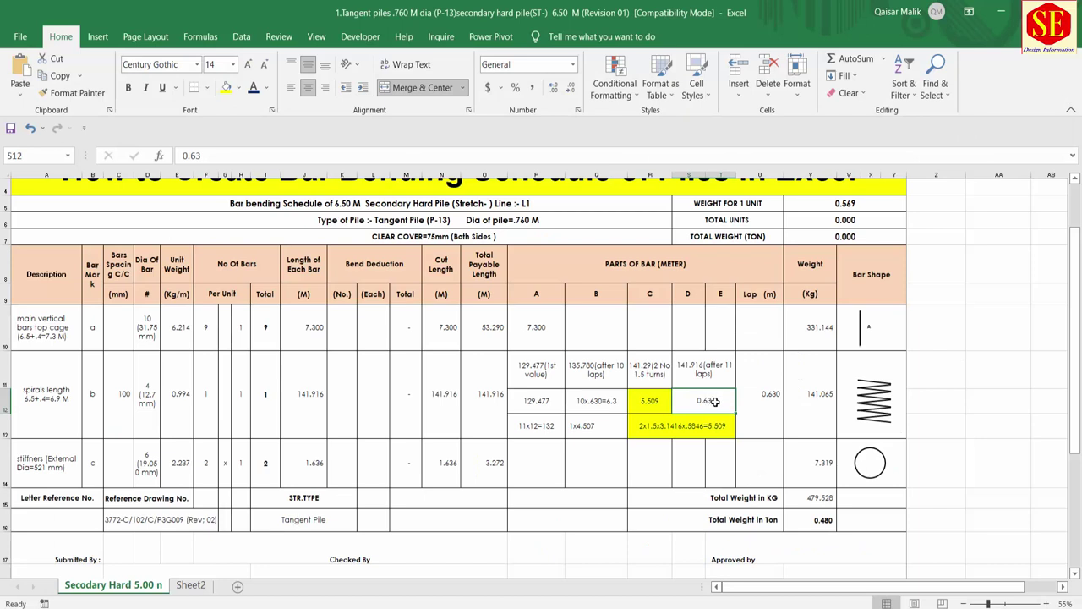
- Recheck the spiral's 1st value in P11, then go to Sheet2's input data
click(540, 372)
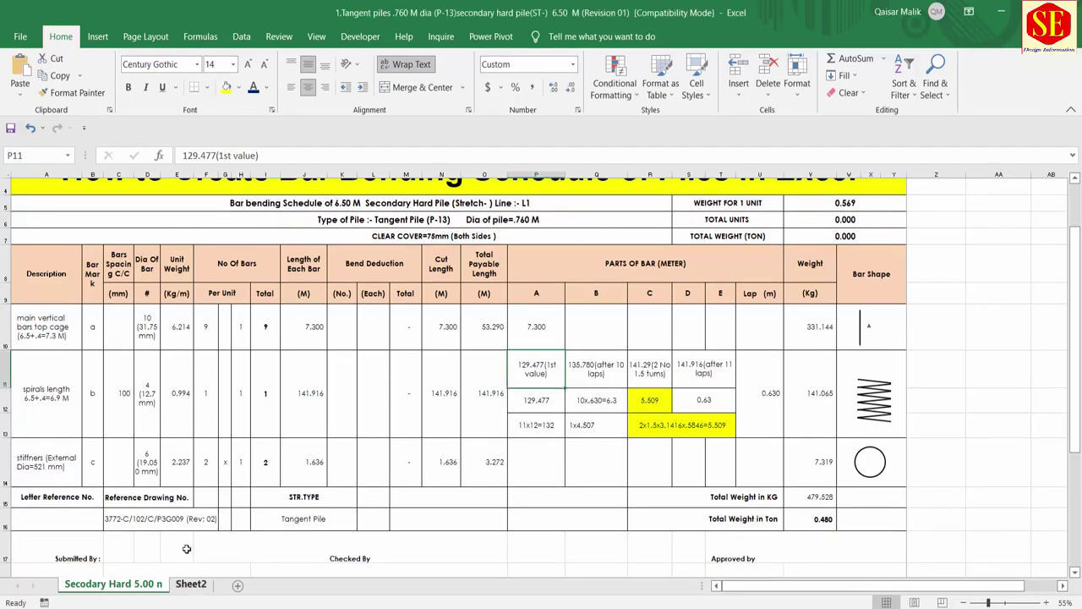
click(191, 584)
scroll(161, 237, up, 2)
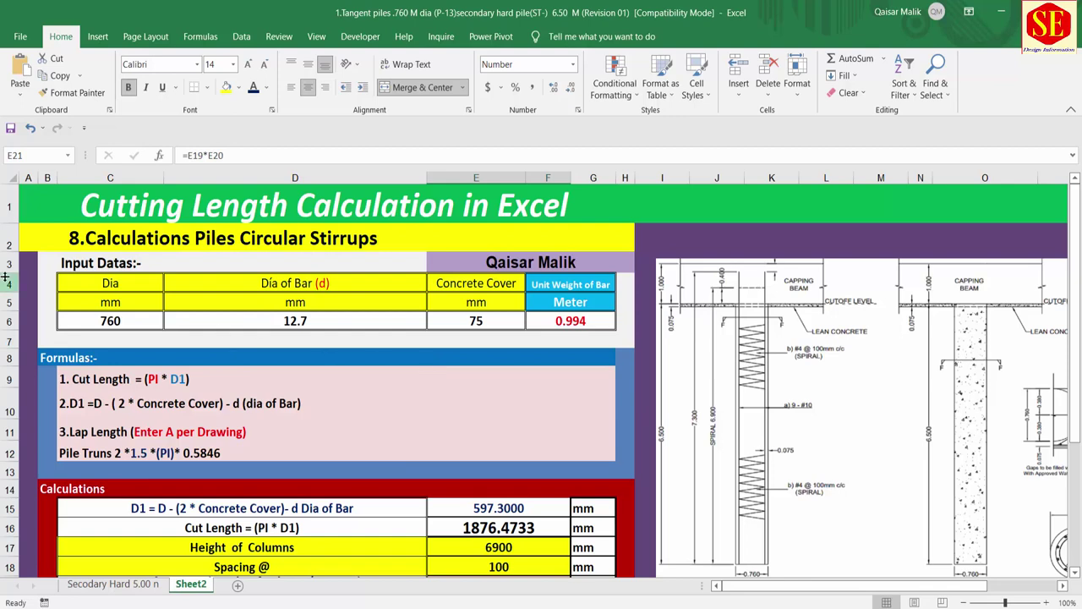
- Reposition the pile drawing picture and re-enter the 760 pile diameter in C6
click(135, 322)
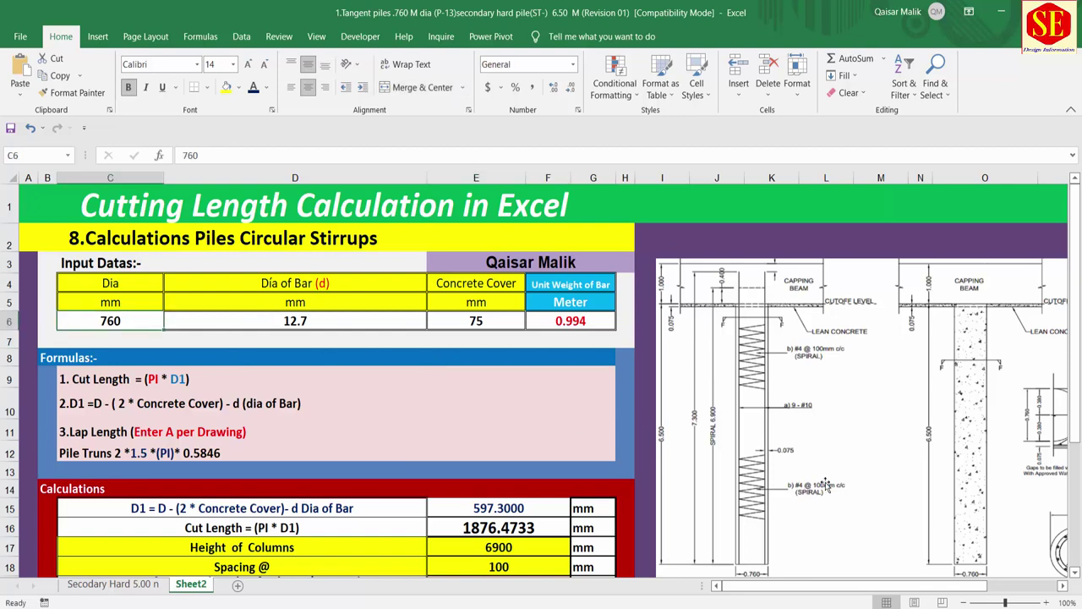
drag(824, 485, 638, 411)
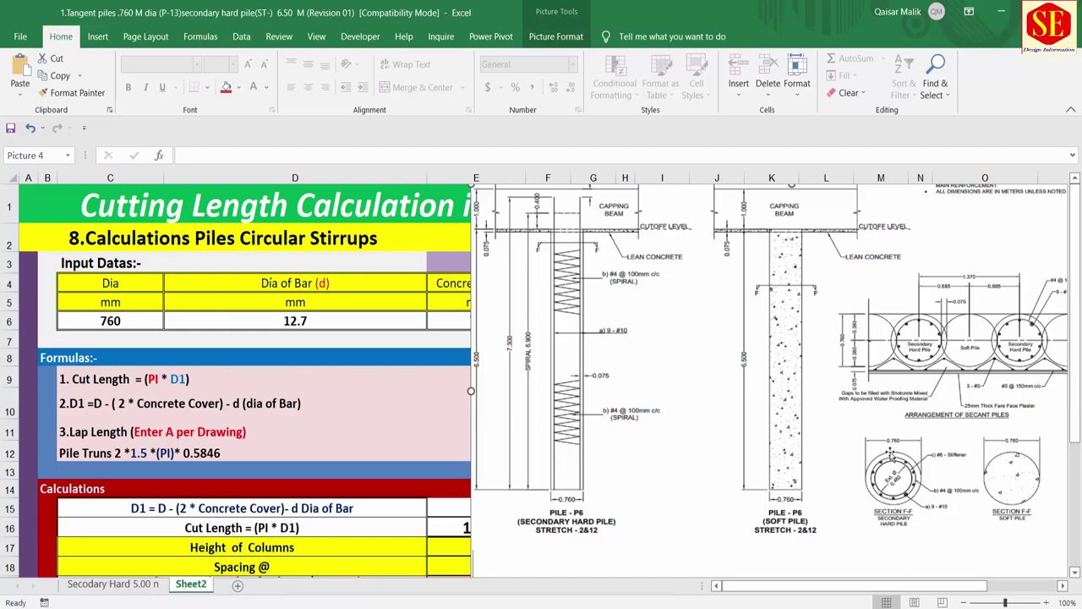
drag(608, 361, 659, 387)
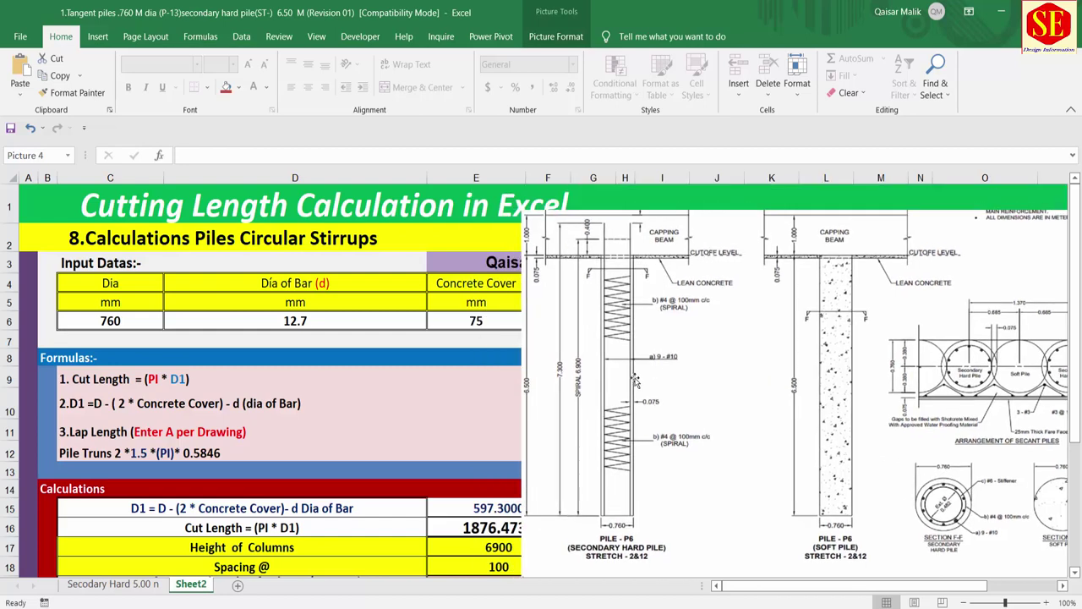
key(Escape)
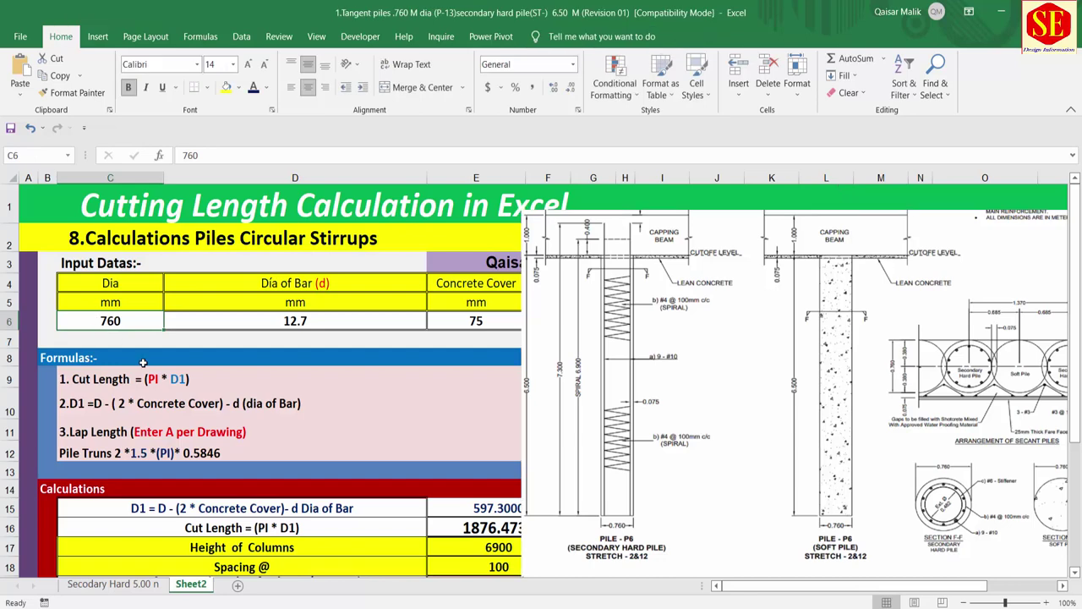
text(760)
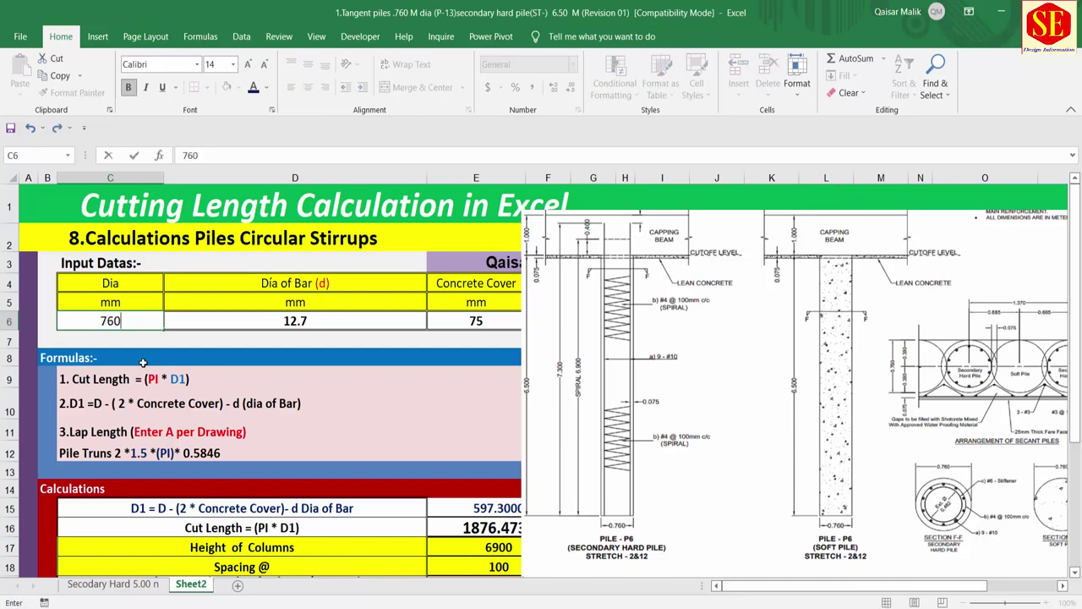
key(Return)
- Compare Sheet2's 12.7 mm bar diameter with the spiral's bar diameter 4 on the schedule sheet
click(310, 324)
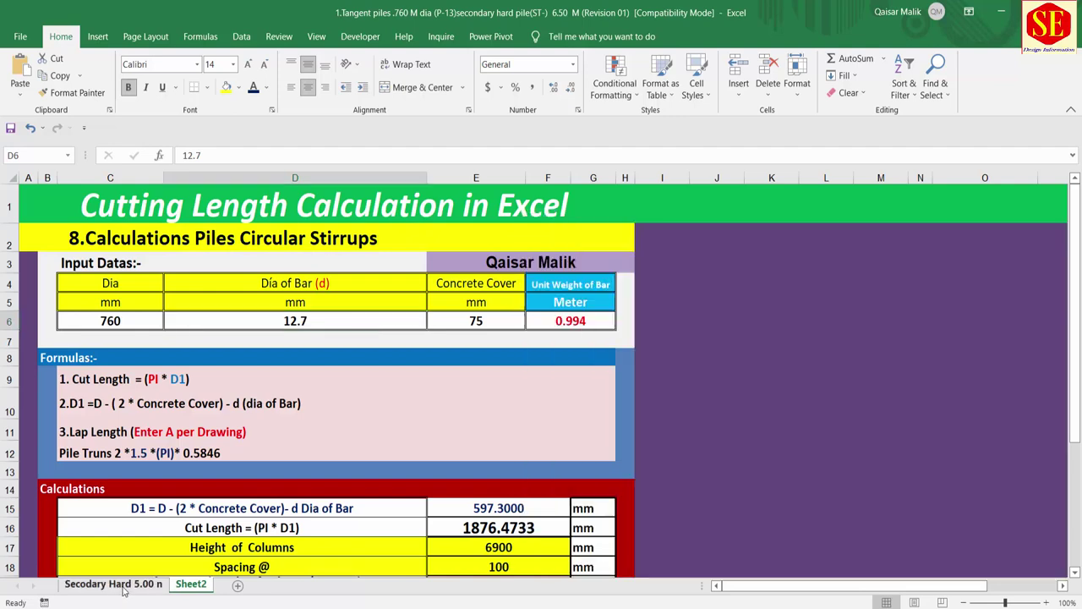
click(110, 583)
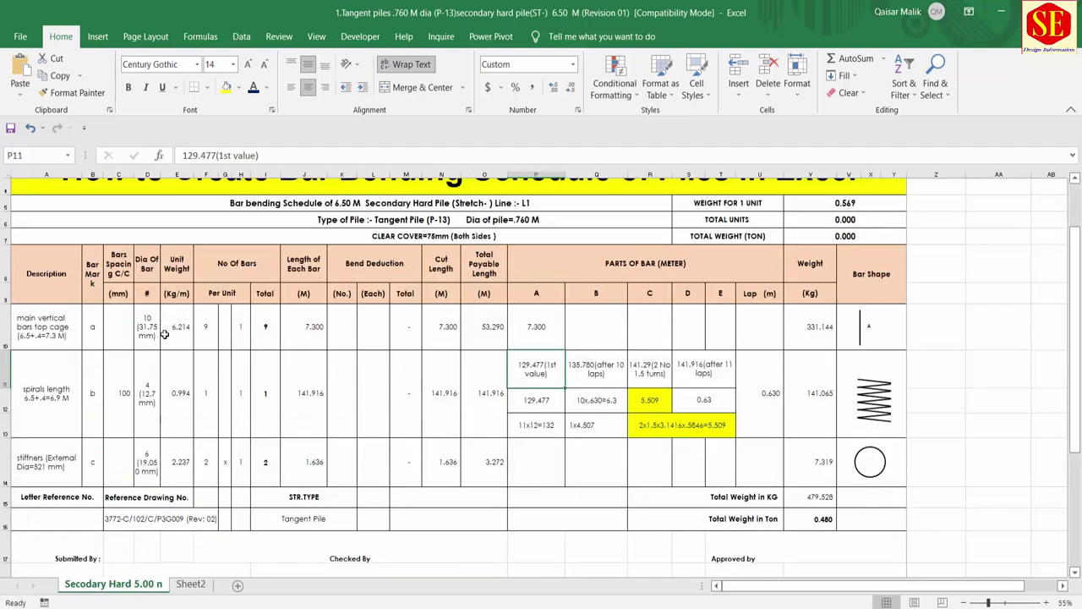
click(147, 394)
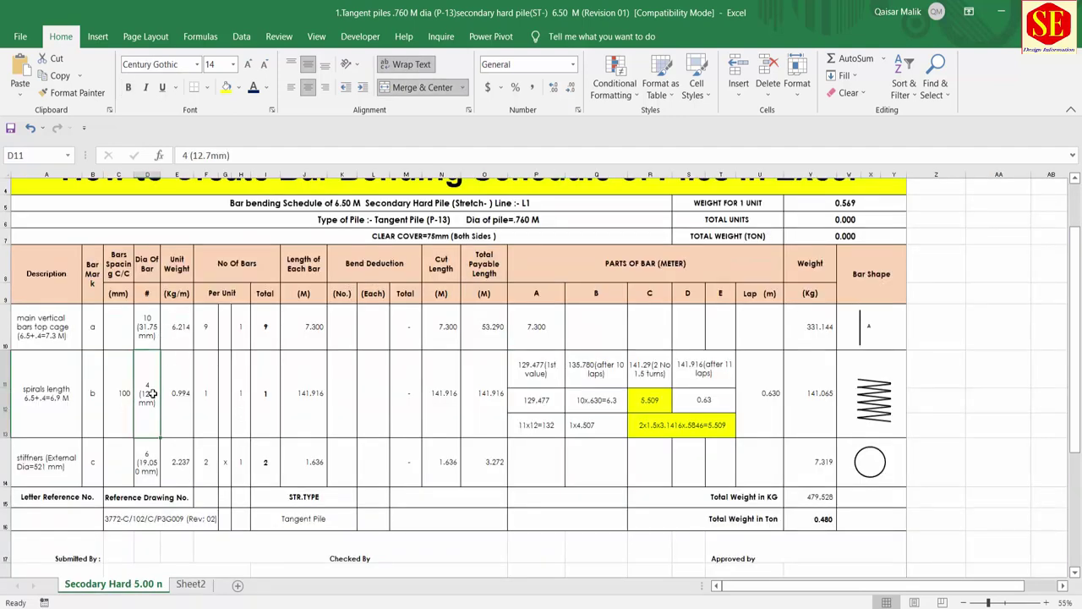
click(191, 584)
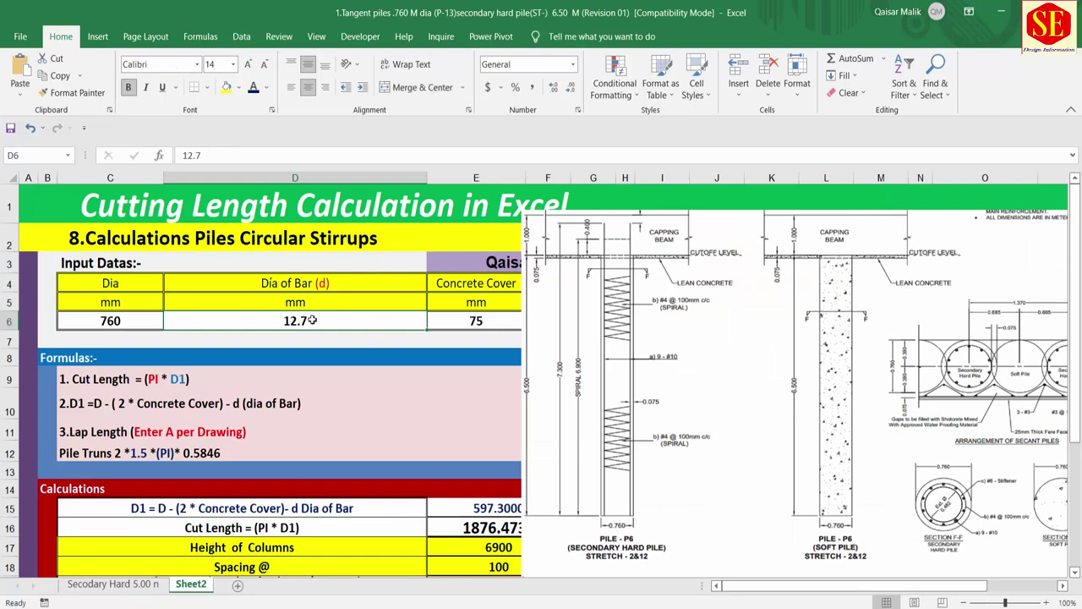
- Move the drawing right and cross-check the 75 cover against the CLEAR COVER=75mm note, selecting E6
drag(524, 319, 613, 334)
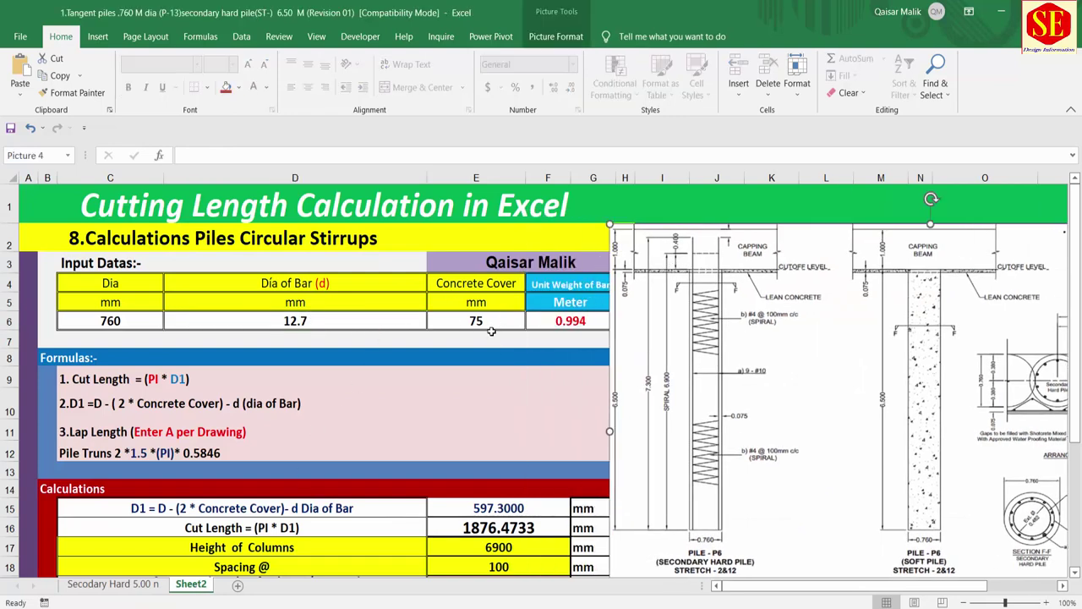
click(507, 327)
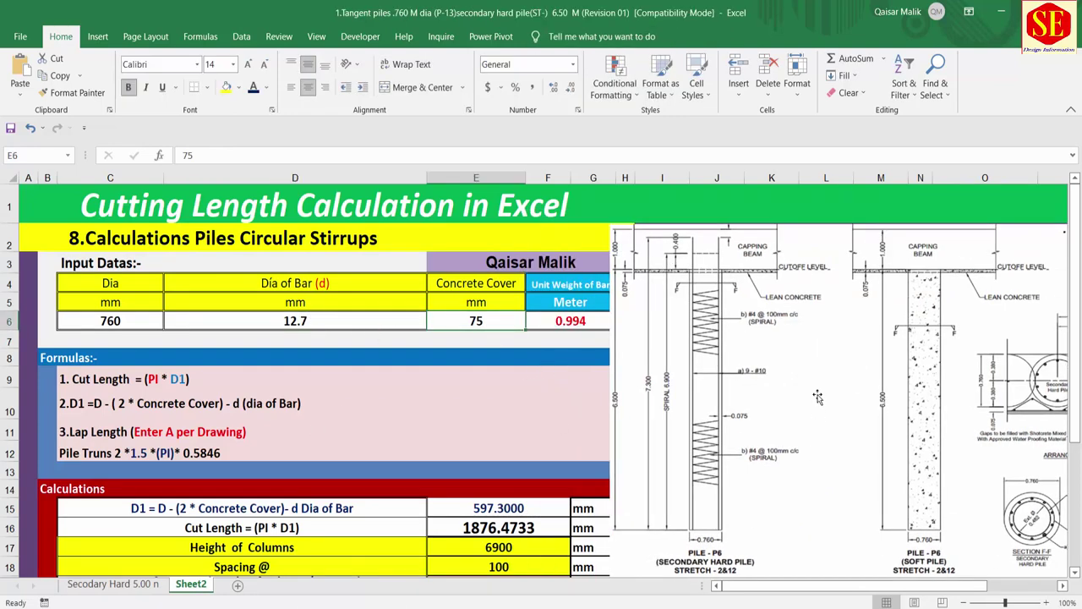
drag(817, 397, 905, 429)
click(118, 584)
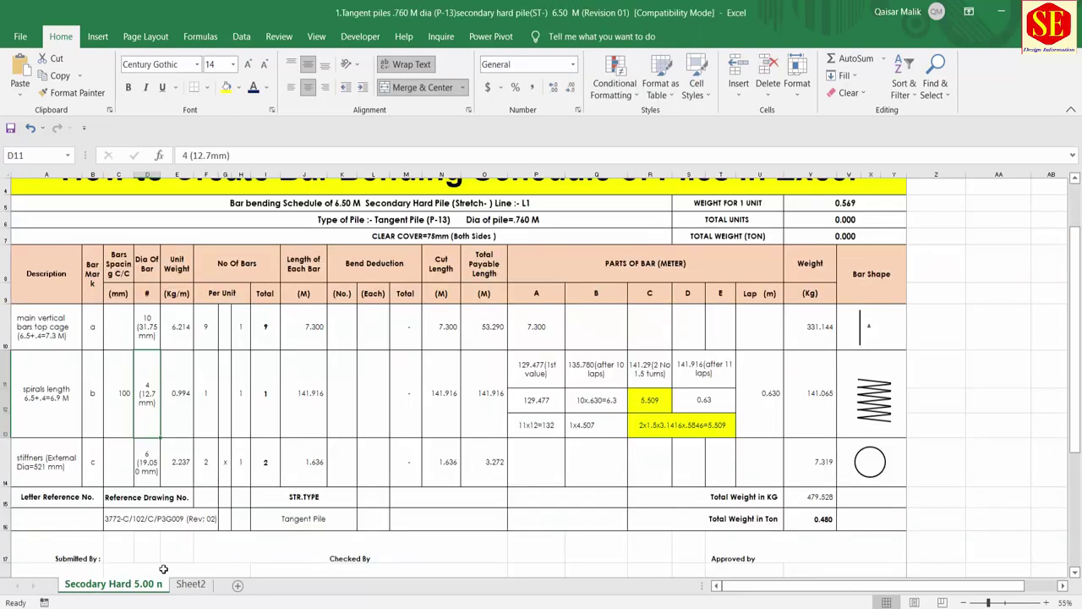
click(473, 237)
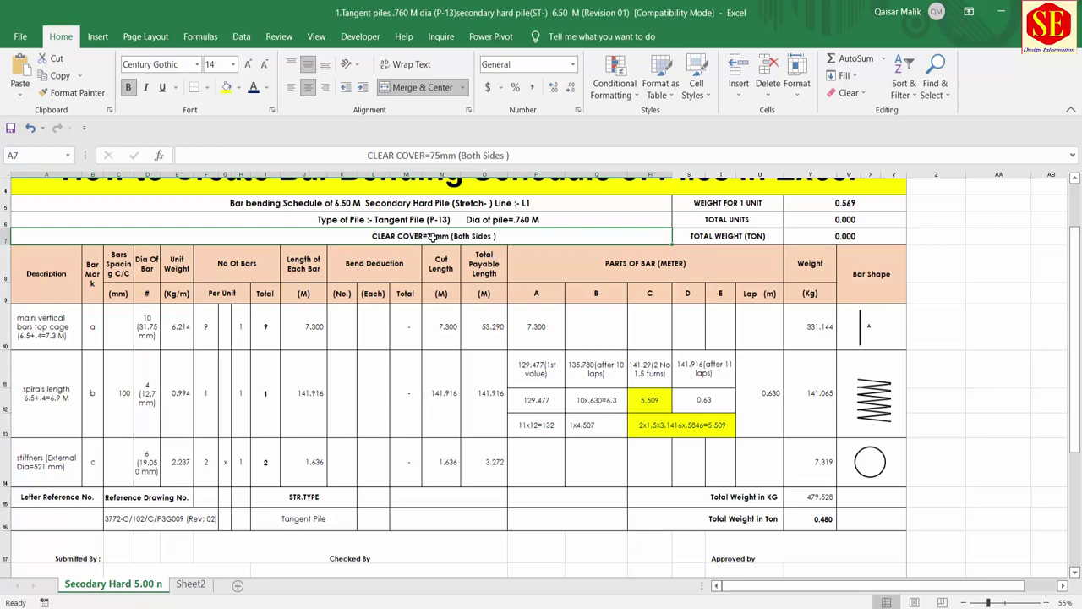
click(199, 586)
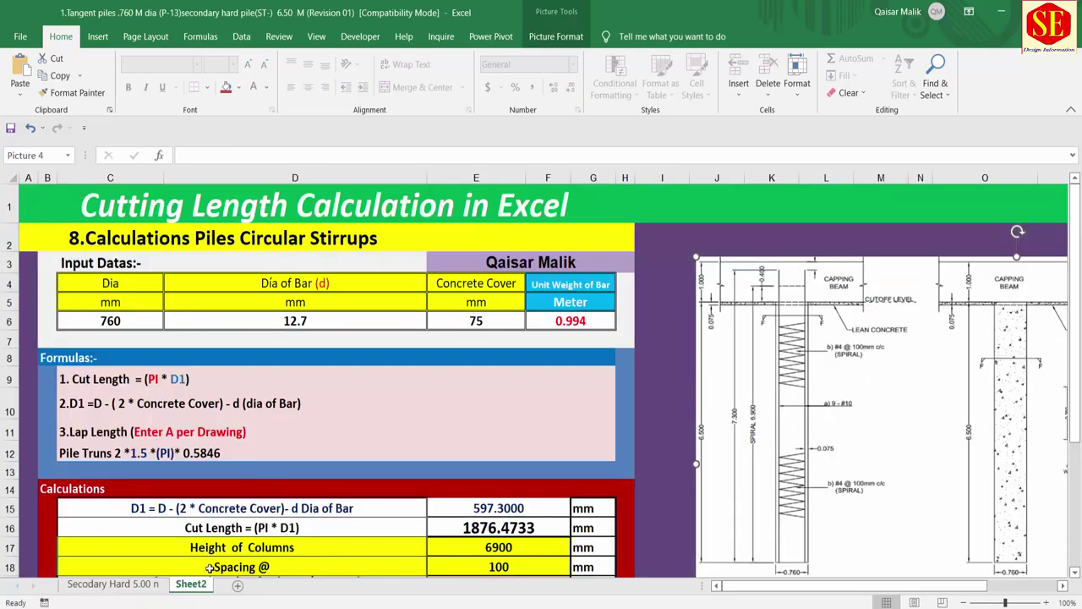
click(497, 327)
double_click(593, 329)
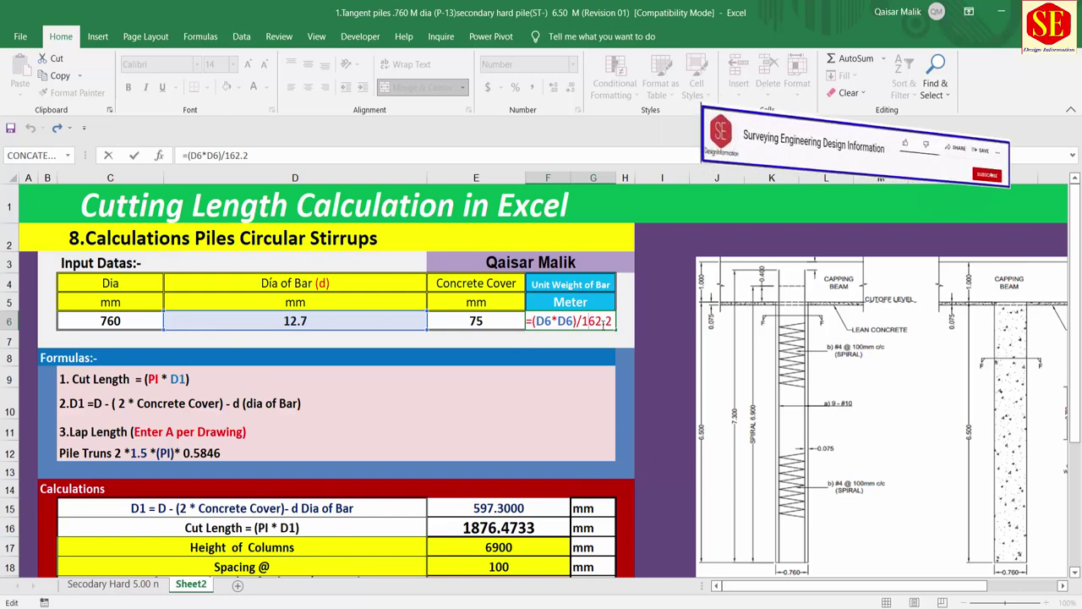
key(ctrl+Return)
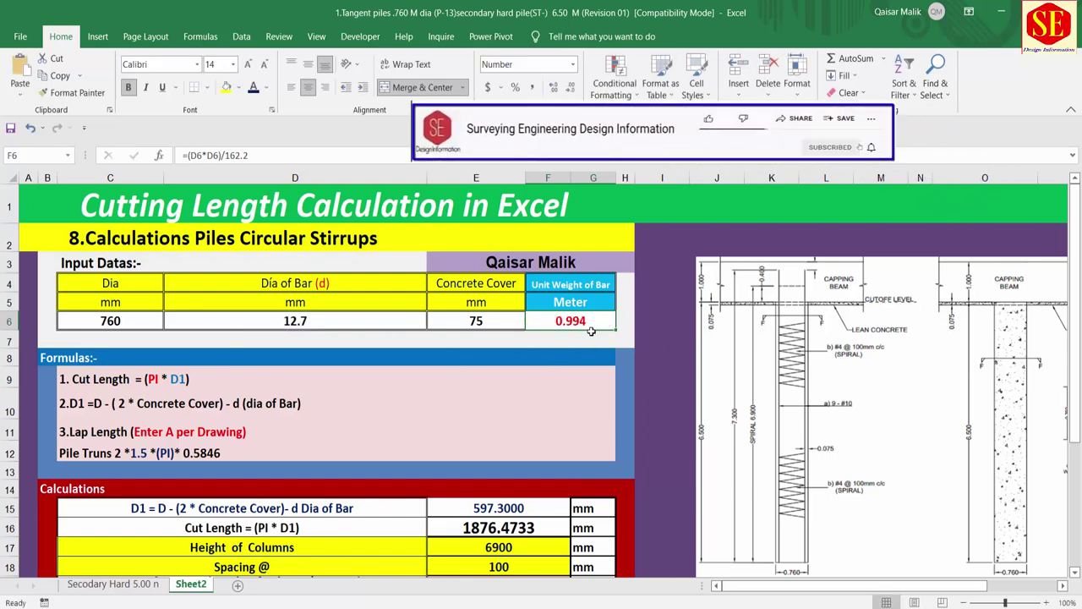
scroll(581, 319, down, 1)
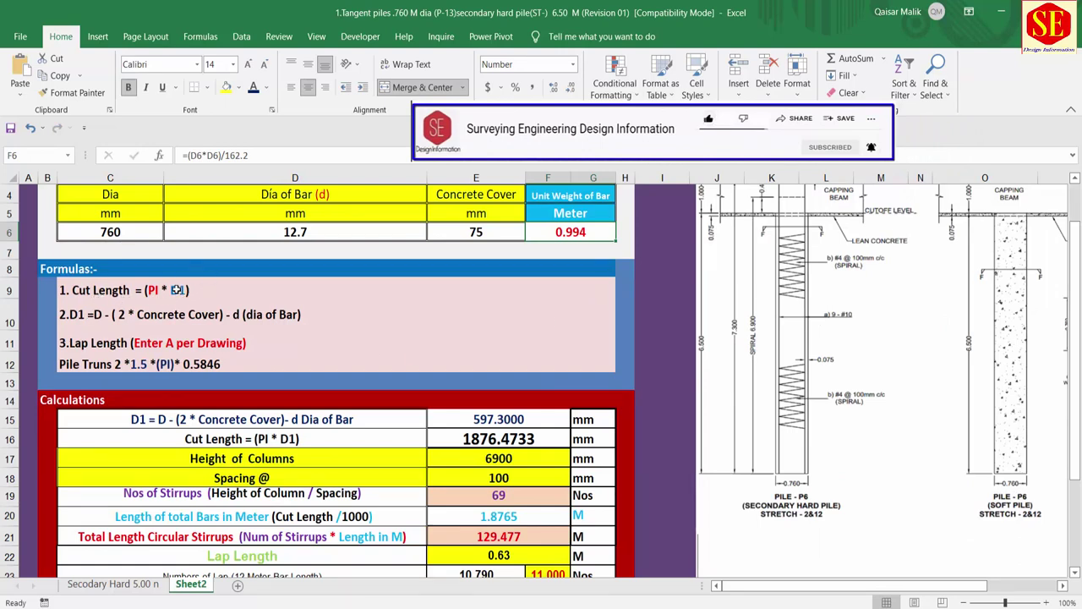
click(99, 322)
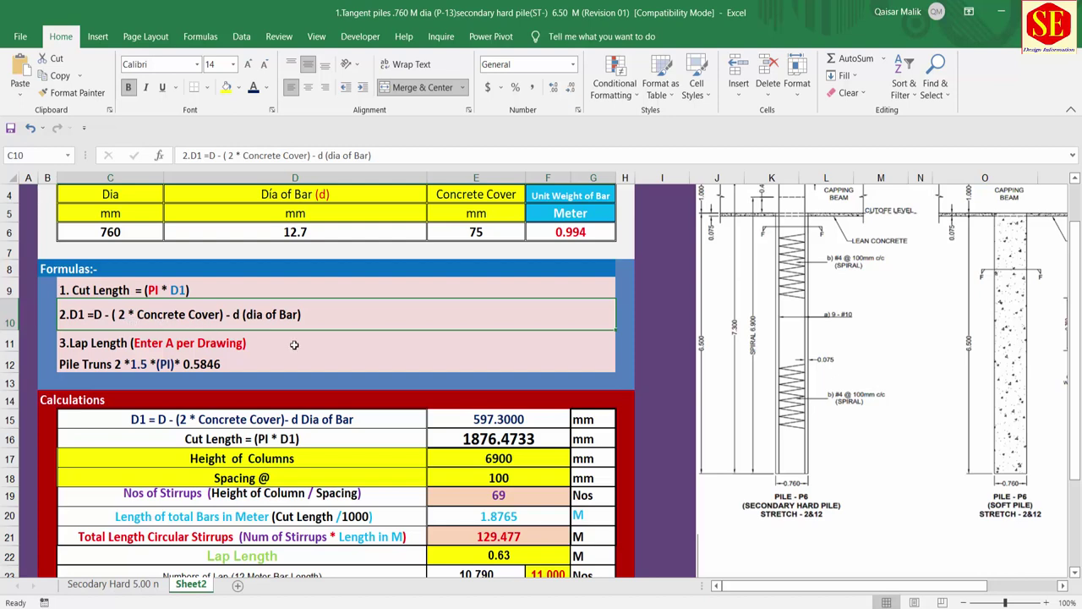
scroll(294, 344, up, 1)
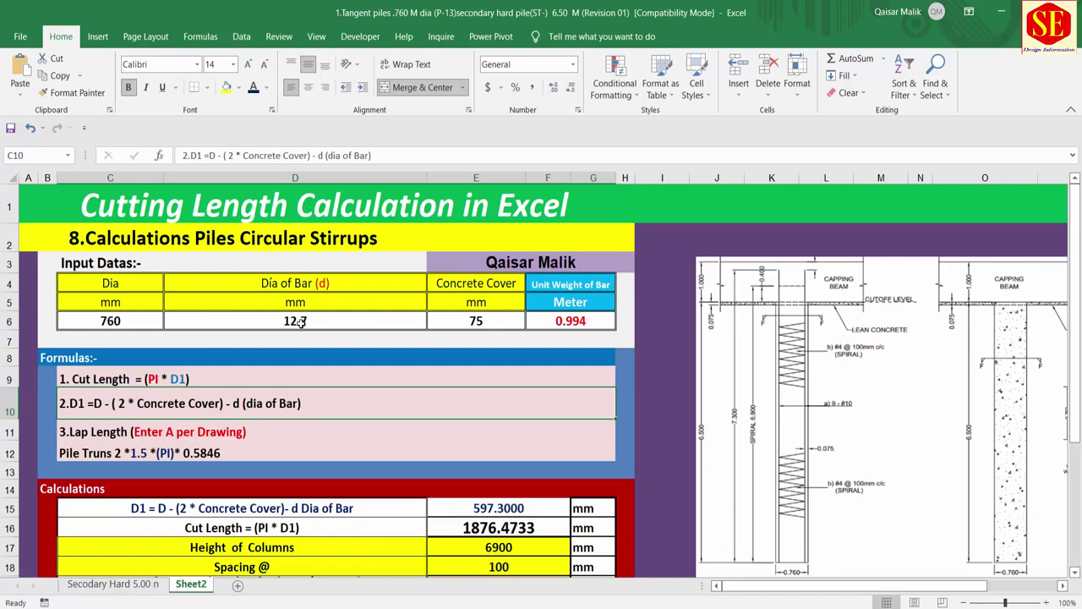
click(518, 507)
scroll(518, 507, down, 2)
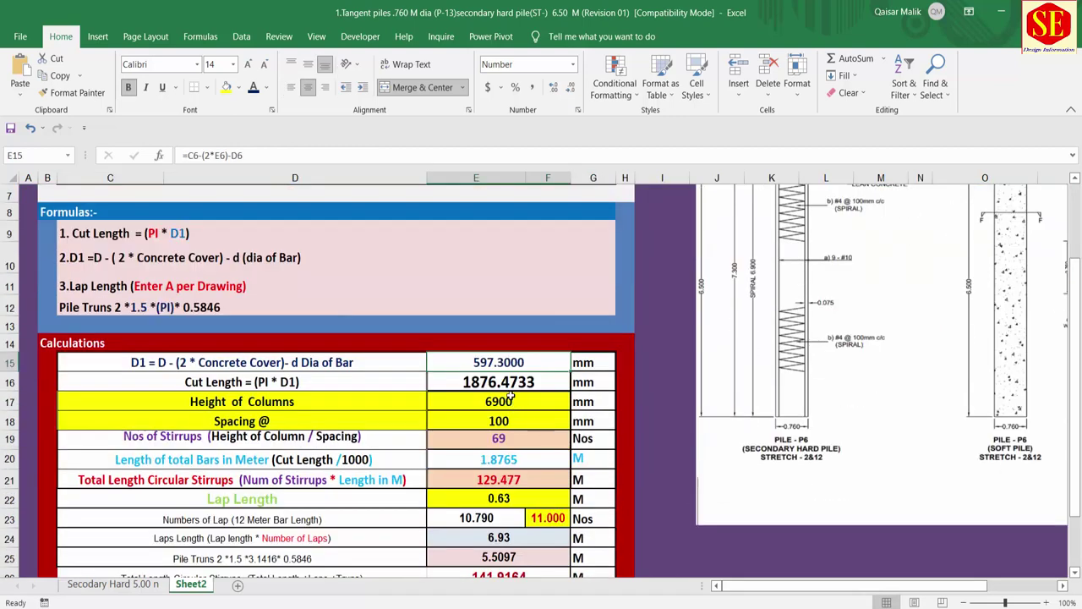
- Inspect the existing D1 formula in E15 and clear the cell
double_click(498, 362)
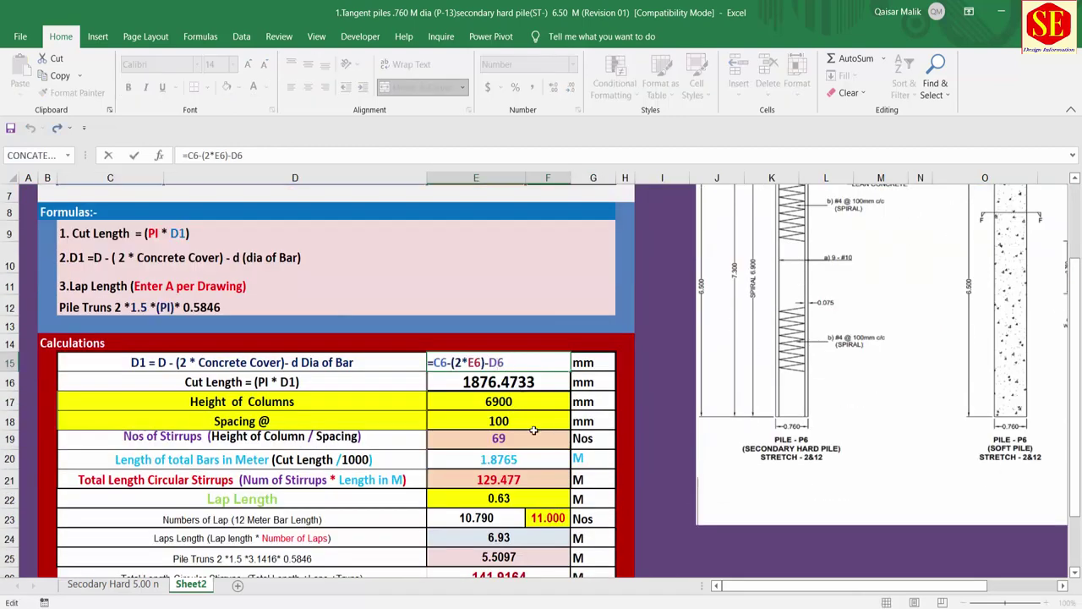
key(Escape)
key(F2)
text(=)
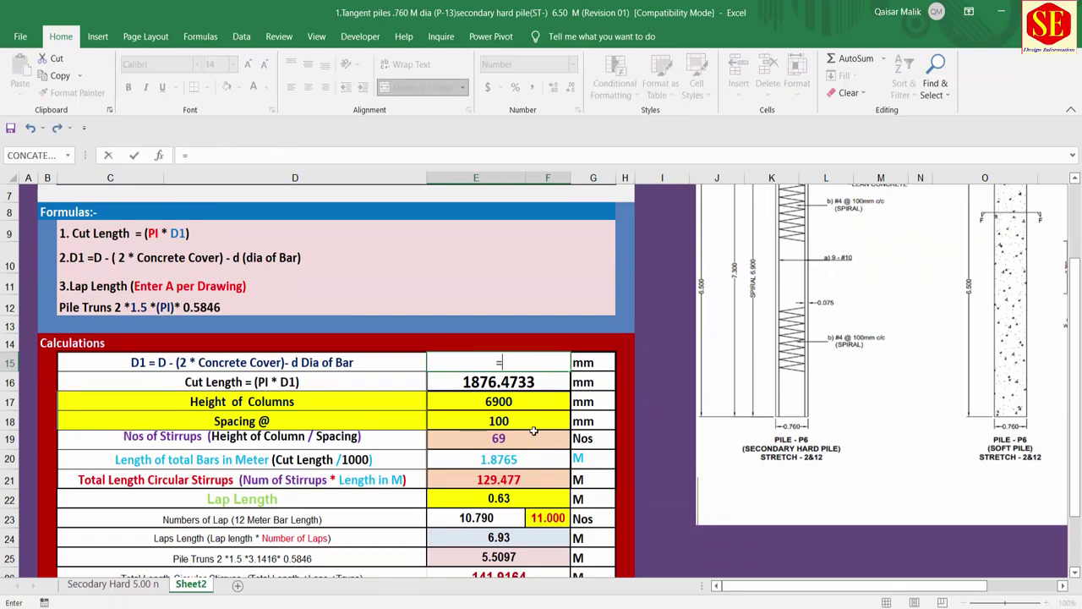
scroll(456, 489, up, 1)
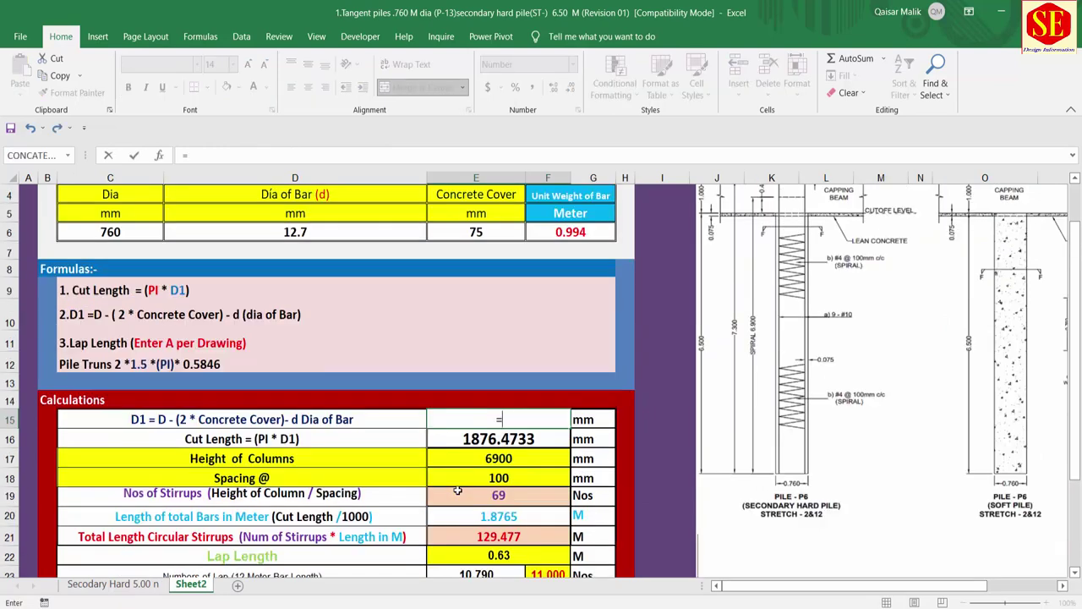
key(BackSpace)
scroll(456, 490, up, 1)
click(488, 506)
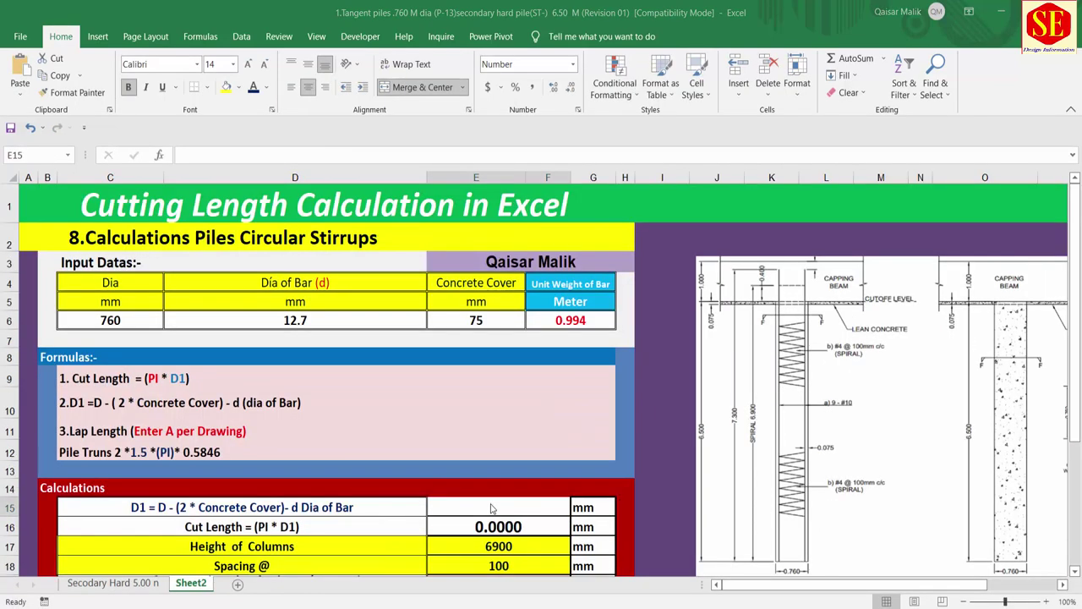
- Rebuild D1 in E15 as =C6-(2*E6)-D6, giving 597.3000 mm
text(=)
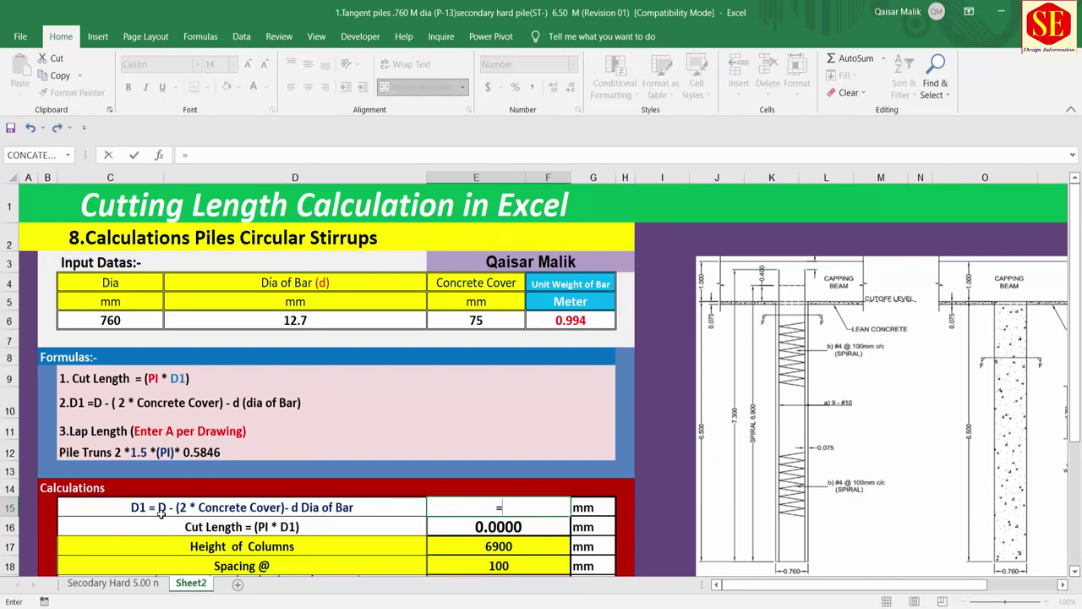
click(120, 322)
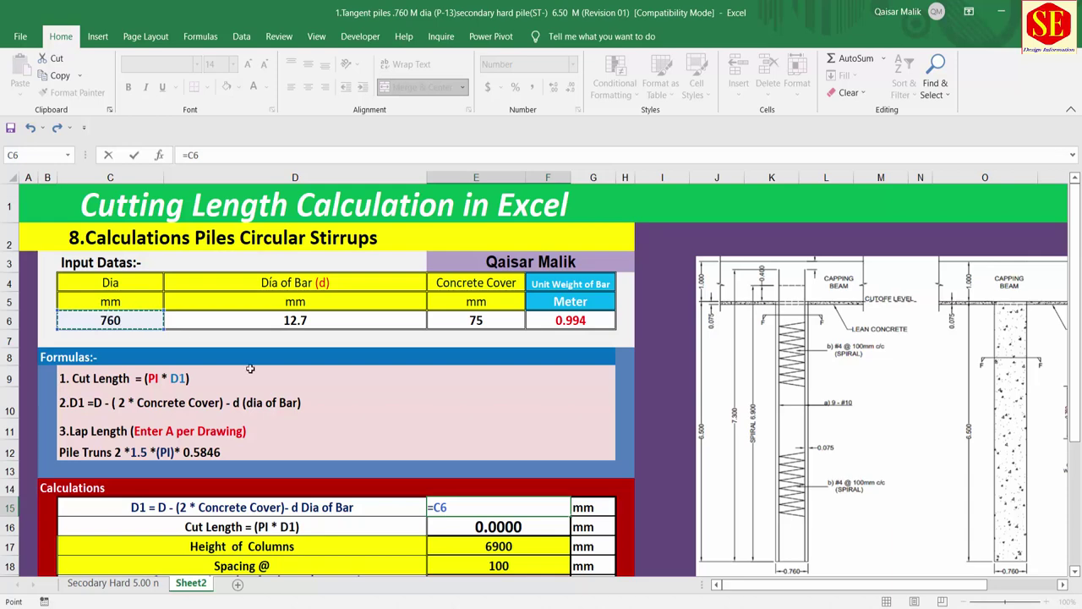
text(-(2*)
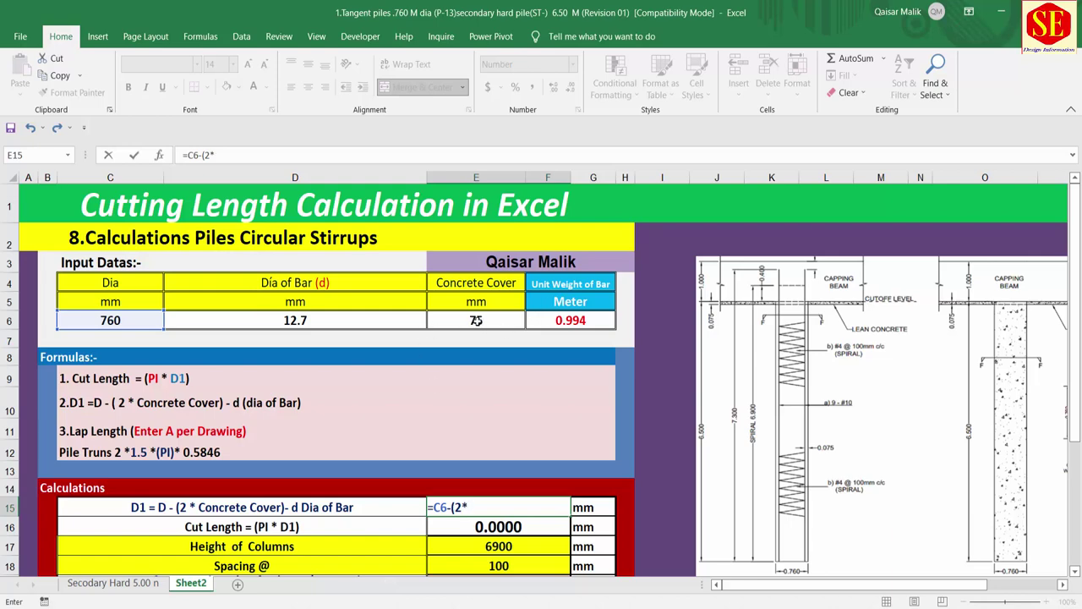
click(476, 321)
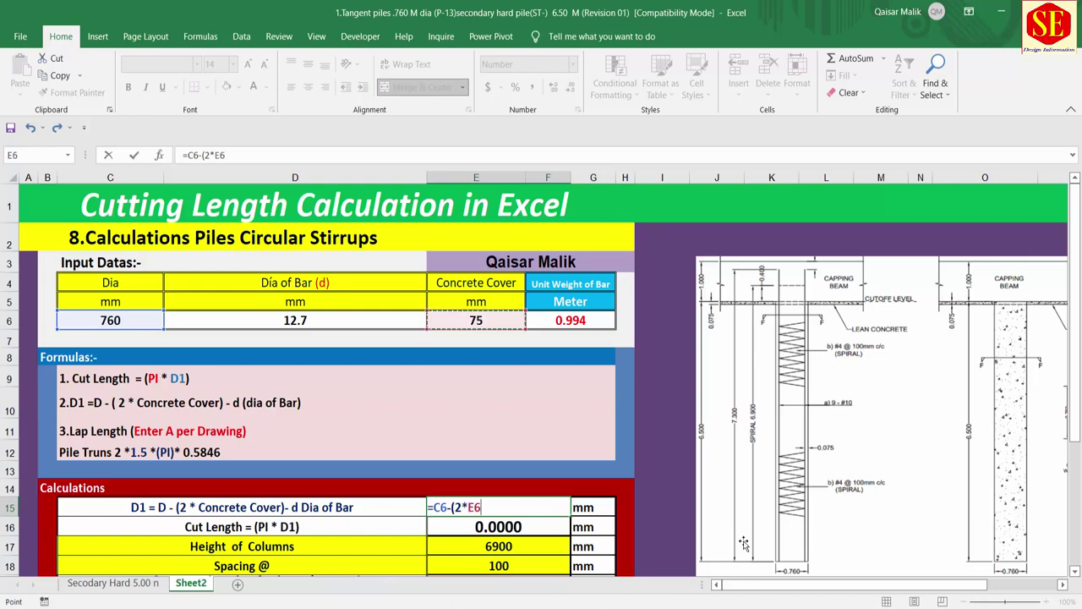
text()-)
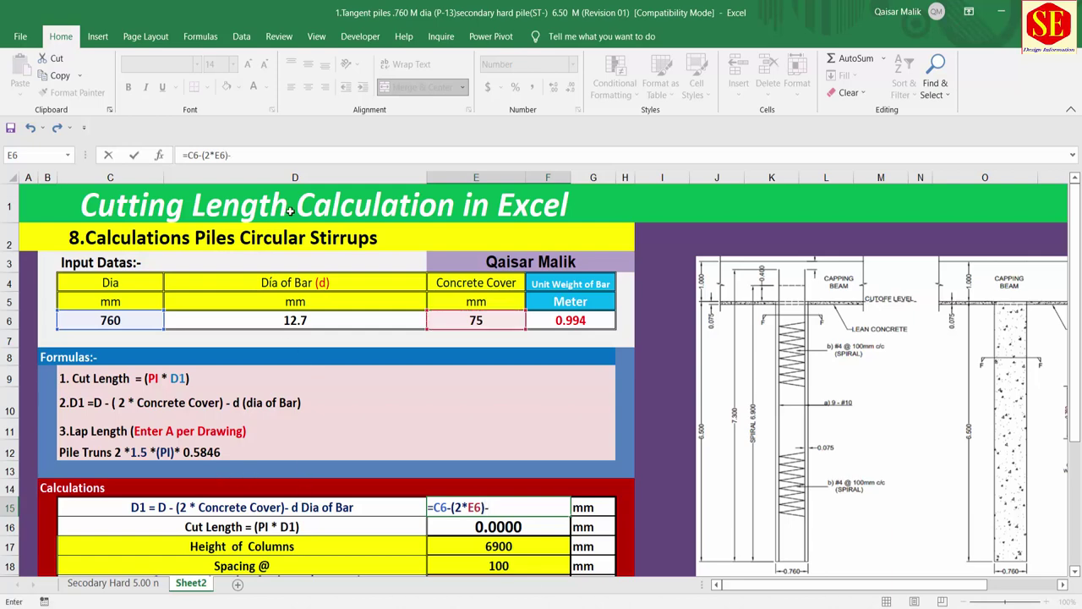
click(295, 320)
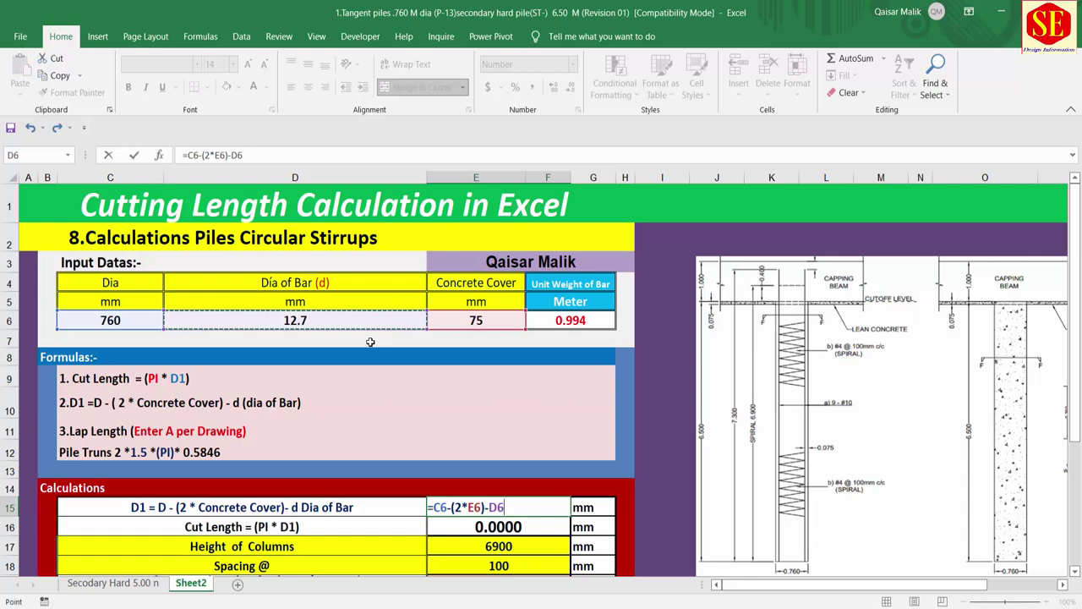
key(Return)
click(516, 508)
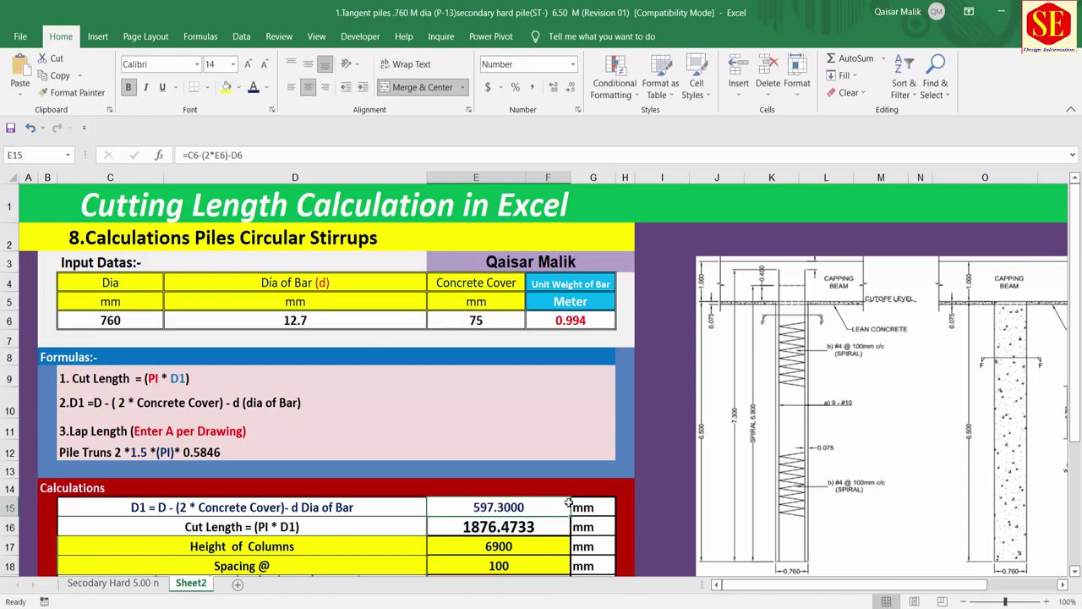
click(587, 506)
scroll(622, 431, down, 1)
scroll(623, 421, down, 1)
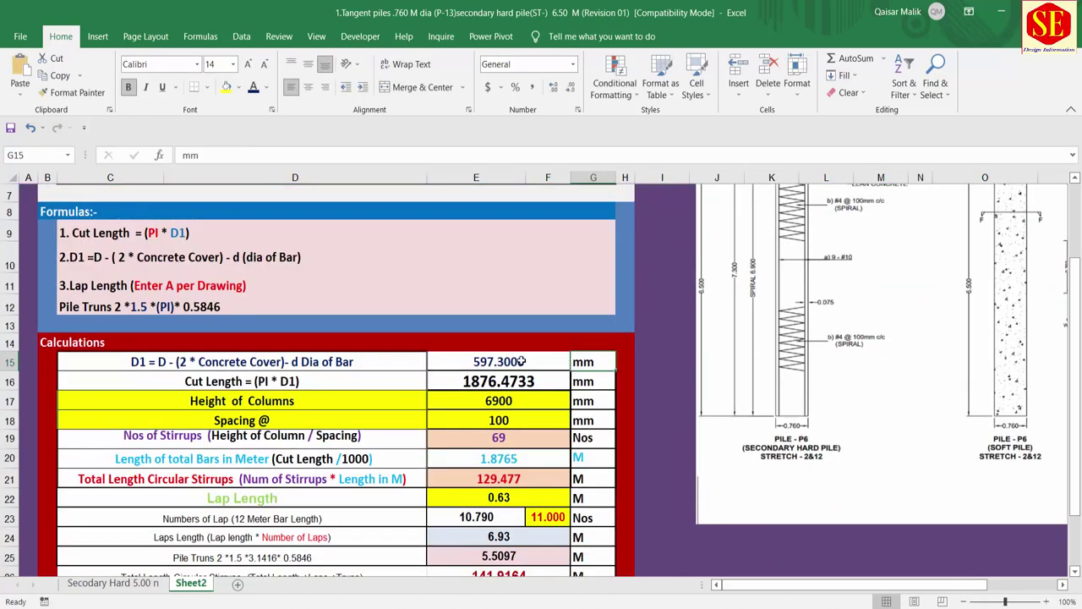
- Clear E16 and rewrite the cut length as =PI()*E15, returning 1876.4733 mm
click(228, 382)
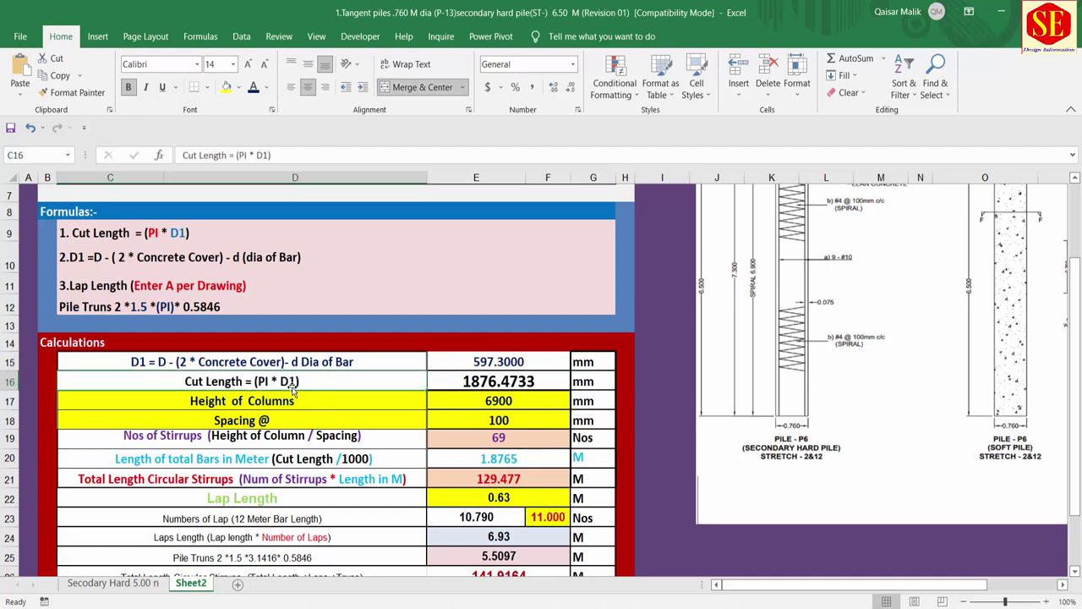
click(523, 360)
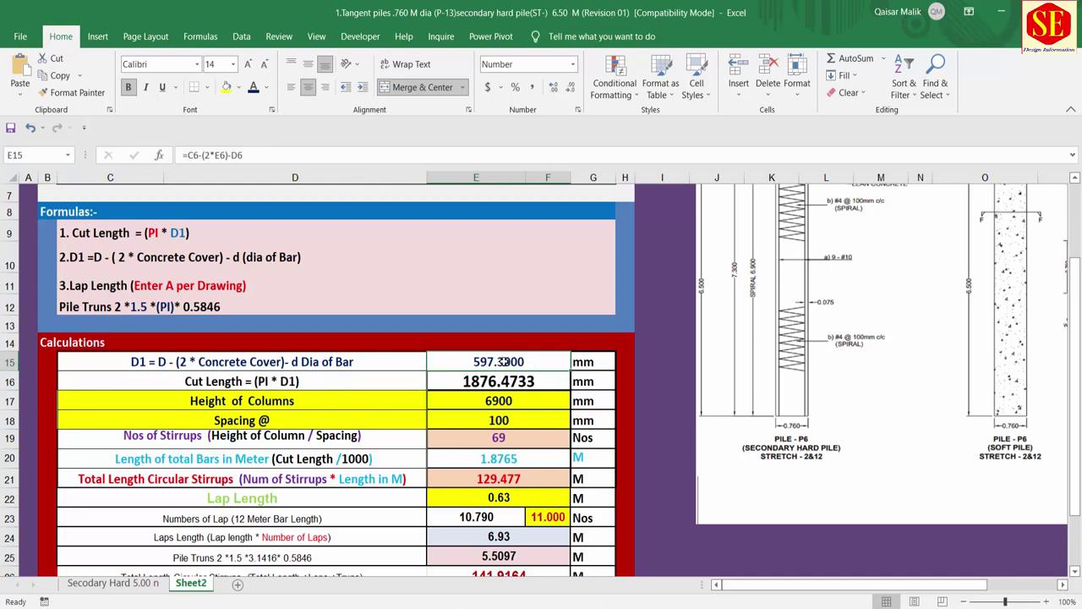
double_click(499, 383)
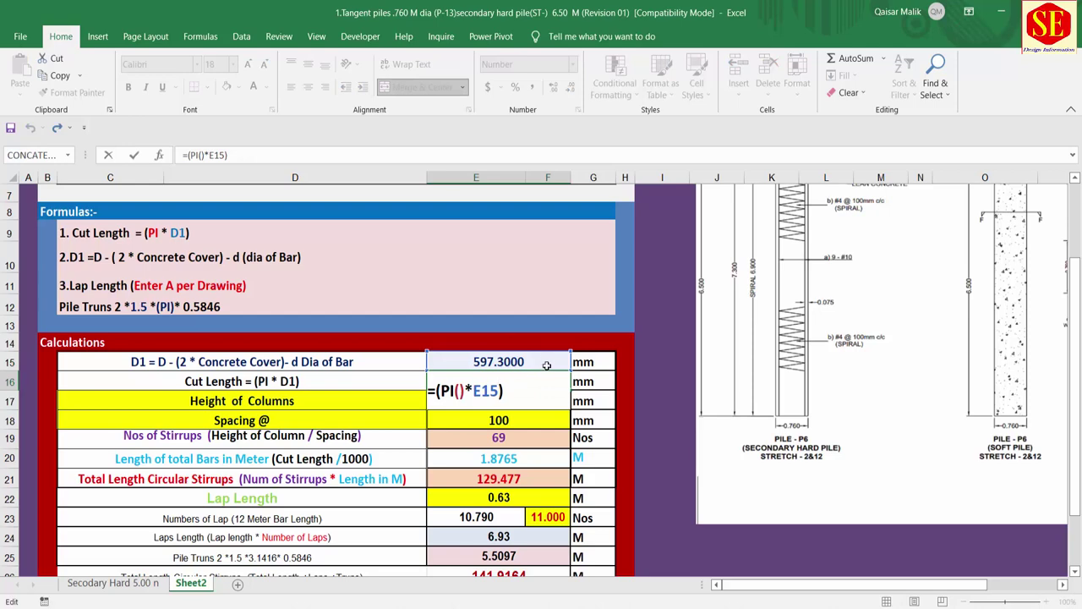
key(Escape)
key(Delete)
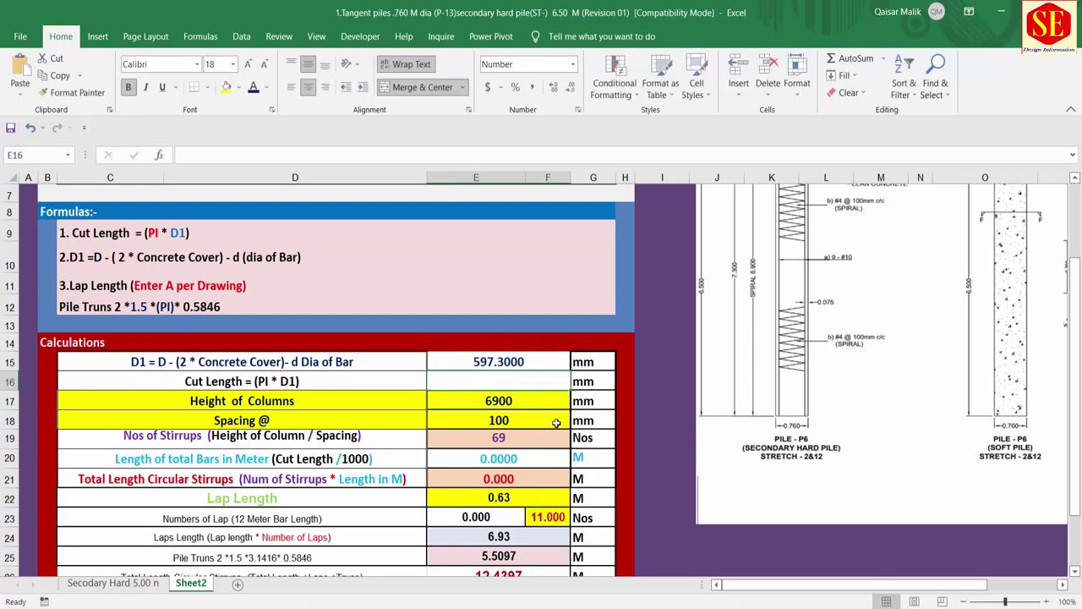
text(=)
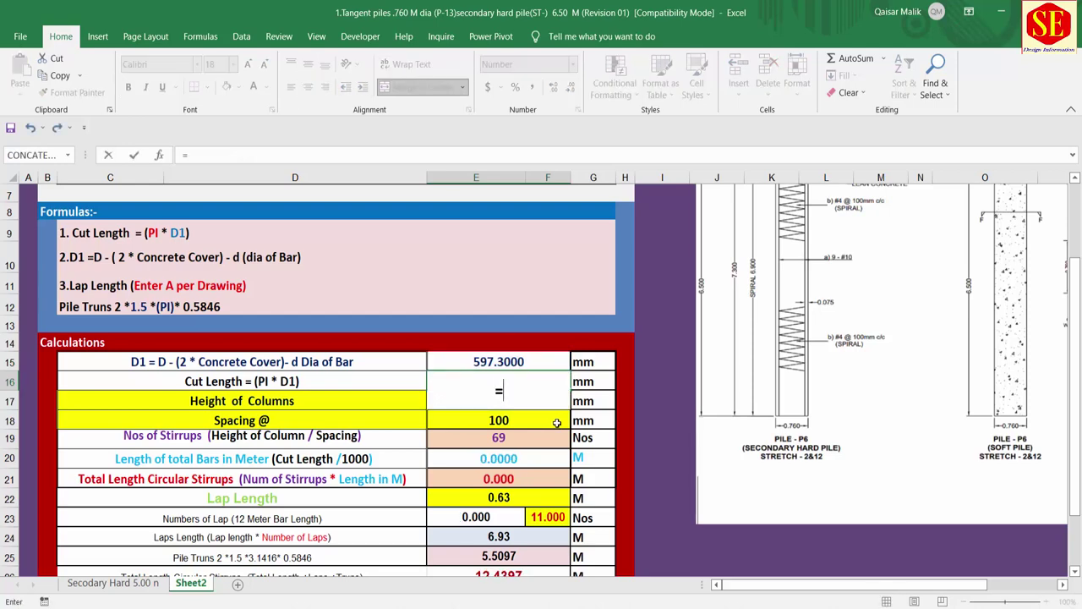
text(pi)
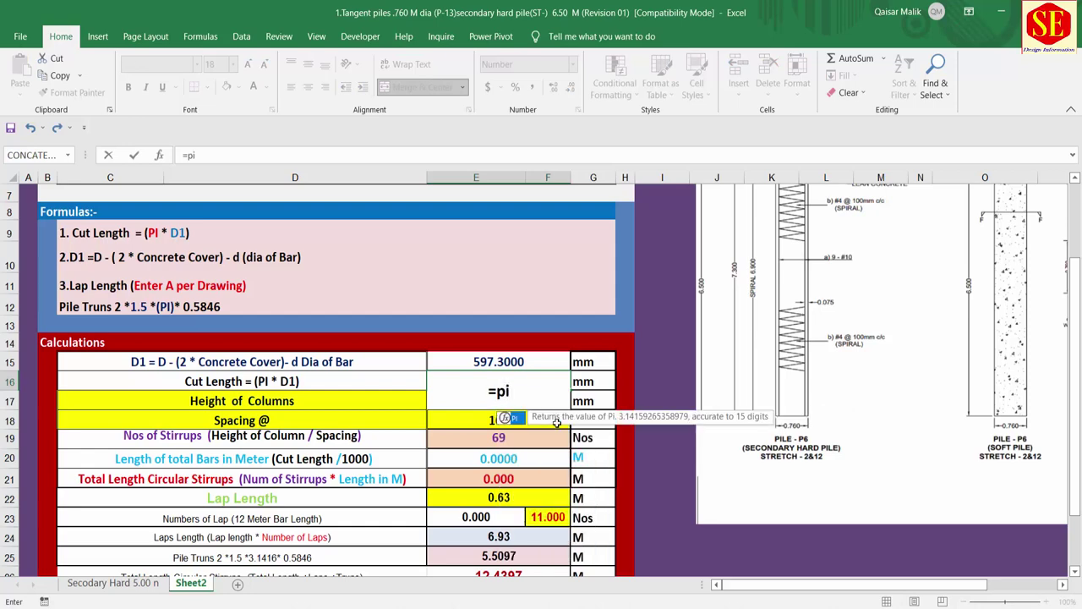
double_click(516, 417)
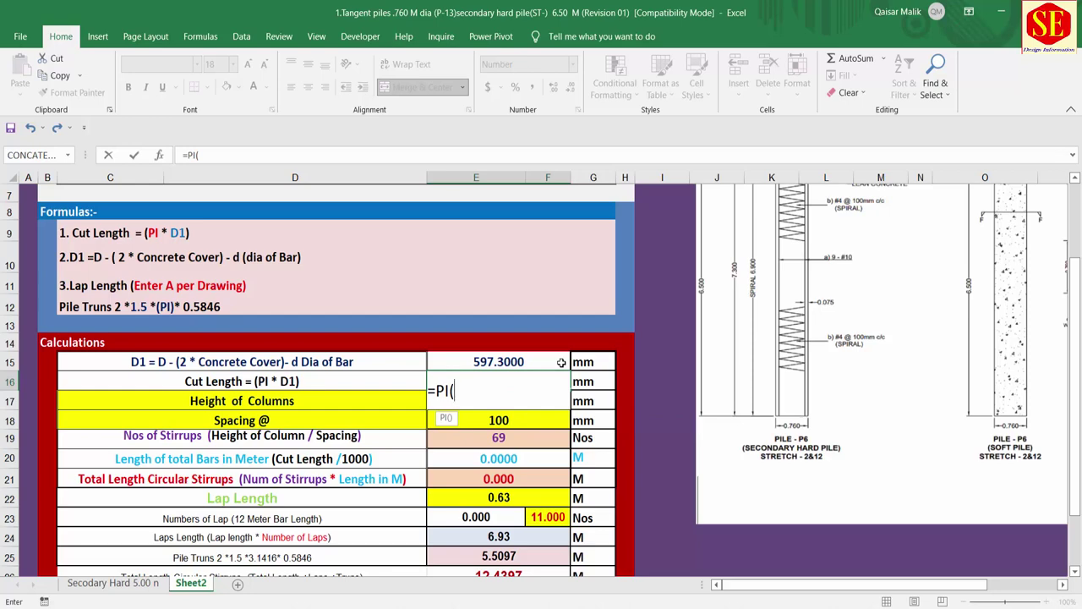
text()*)
click(504, 361)
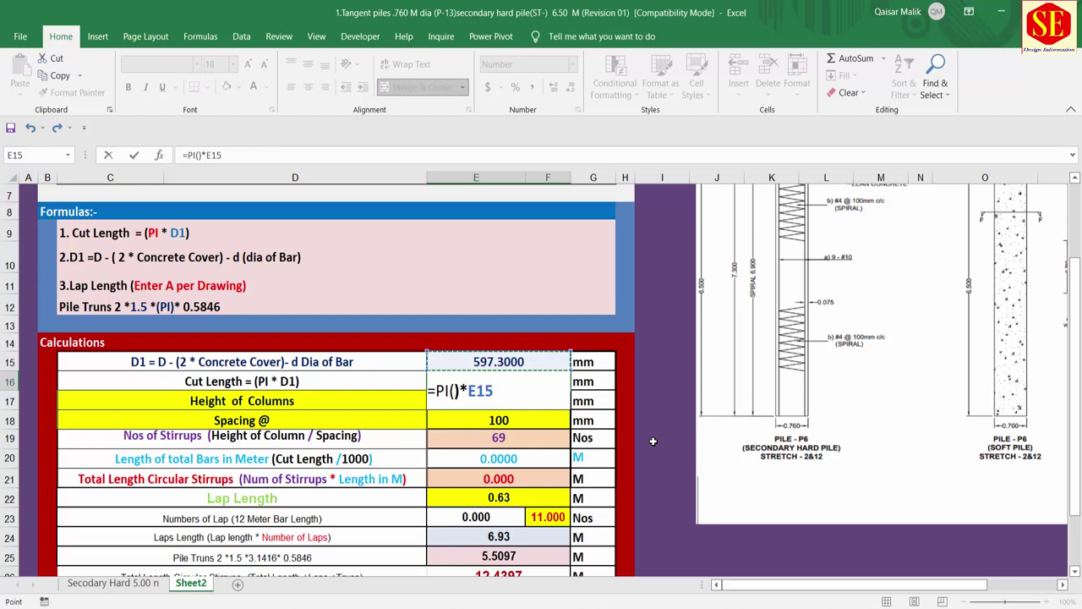
key(Return)
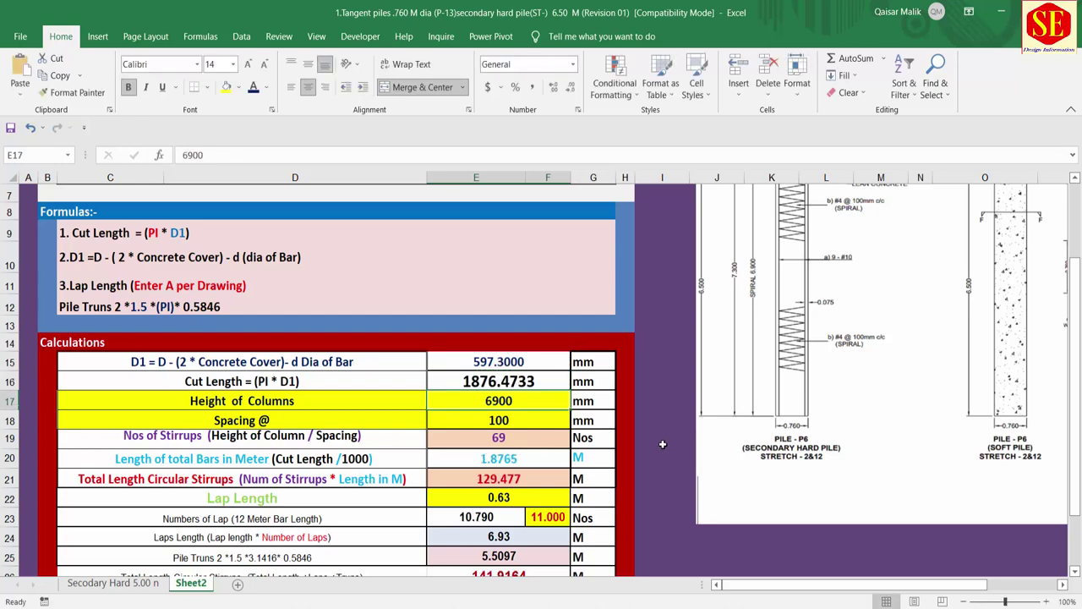
click(514, 383)
click(294, 388)
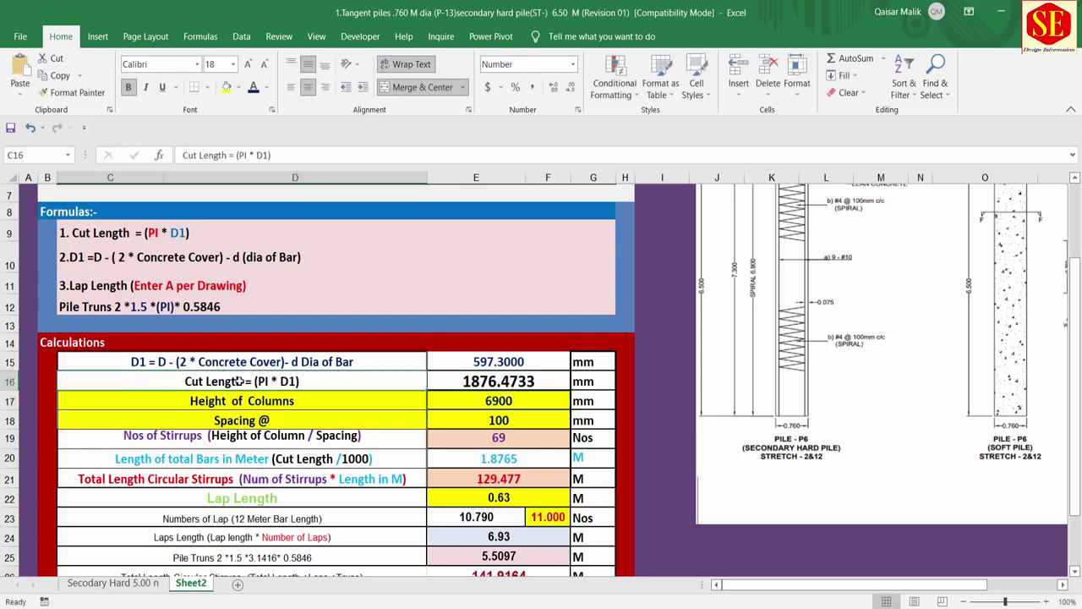
- Review Sheet2's cut length, 6900 column height and 100 spacing values, then return to the Secodary Hard sheet
click(541, 377)
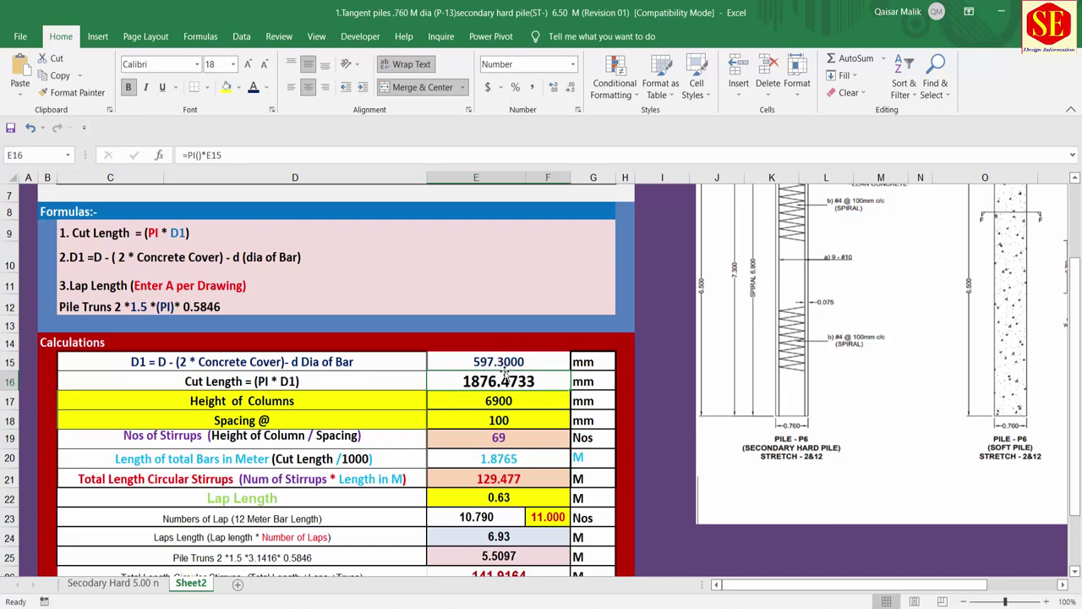
click(497, 401)
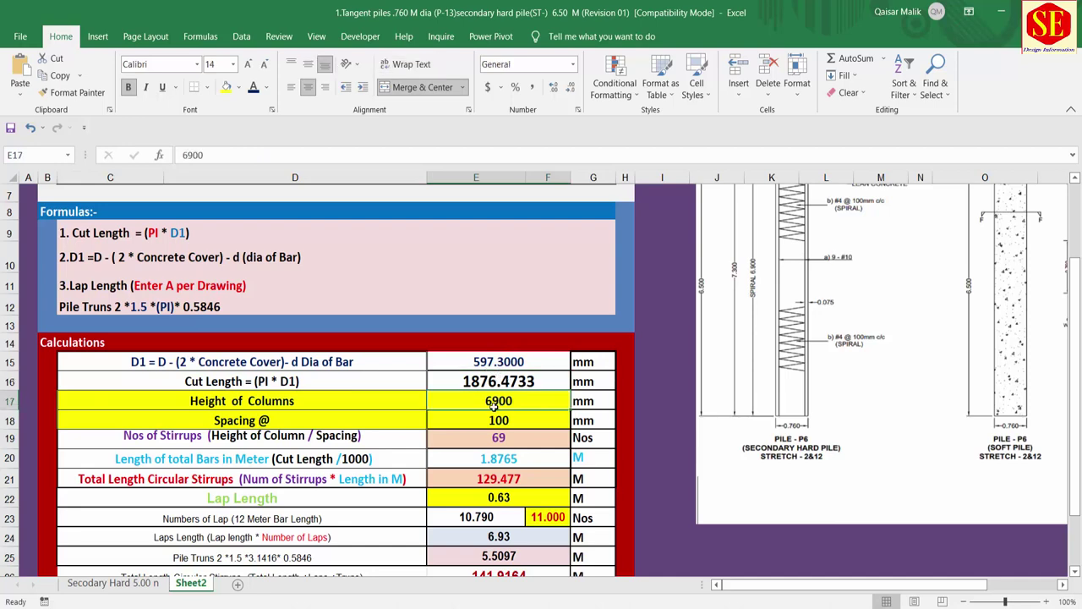
click(225, 407)
click(528, 396)
click(502, 426)
click(507, 399)
click(506, 414)
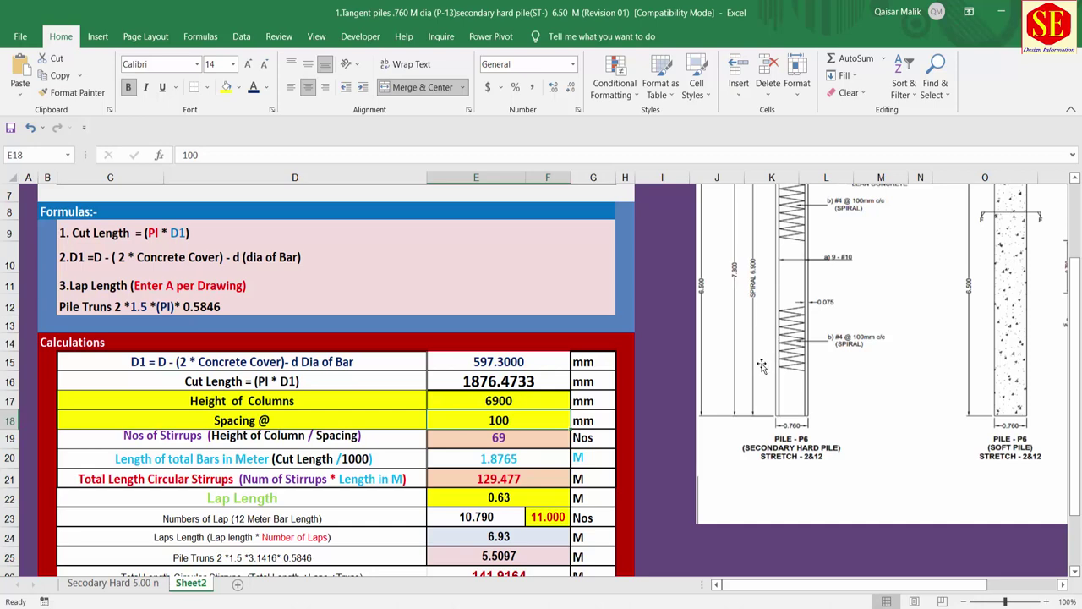
click(492, 384)
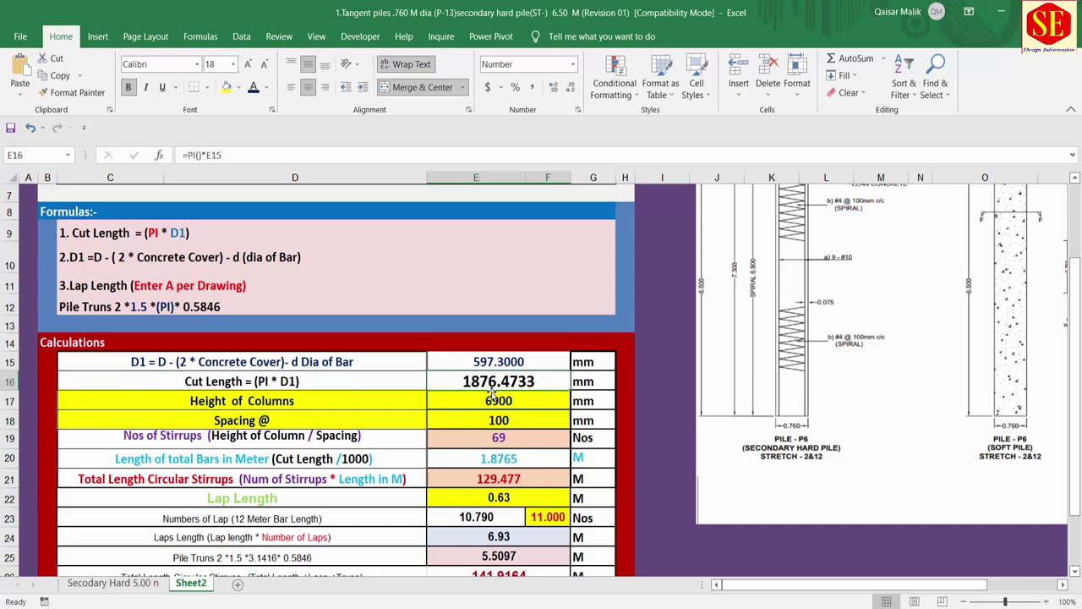
click(290, 401)
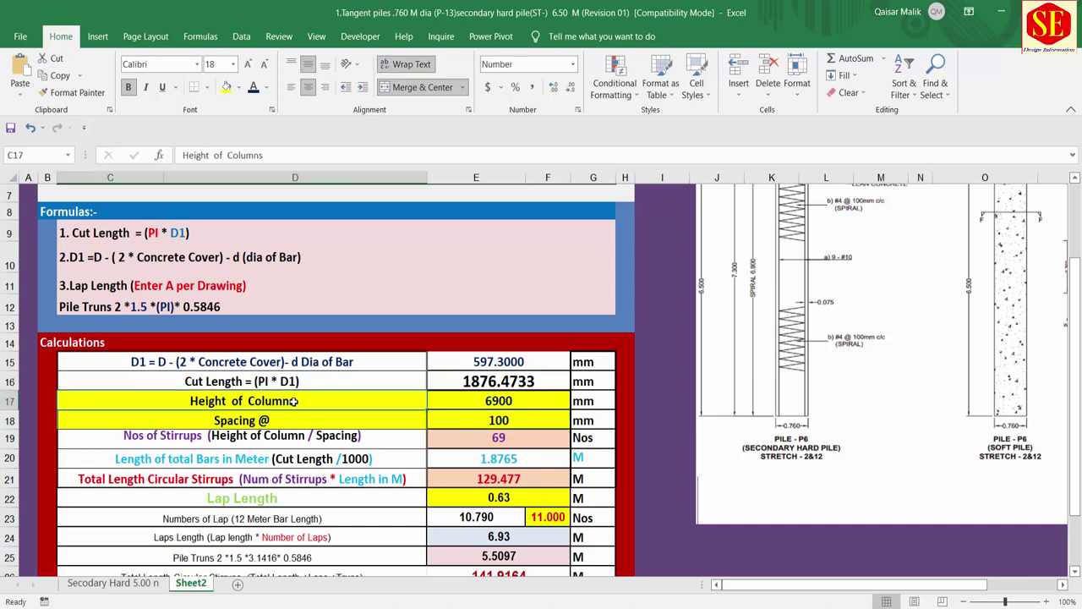
scroll(899, 408, up, 1)
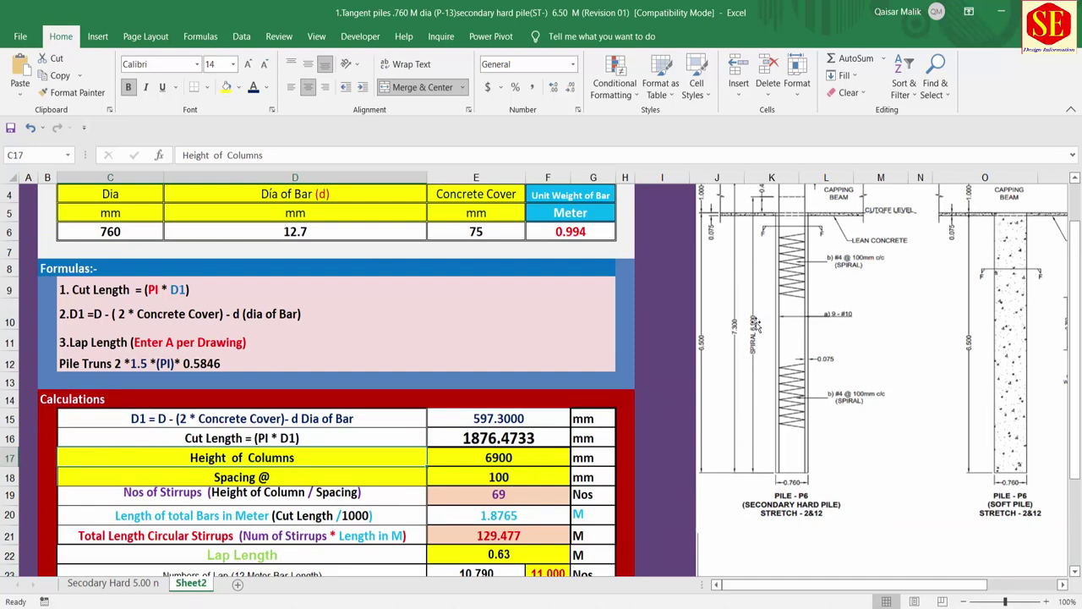
click(118, 583)
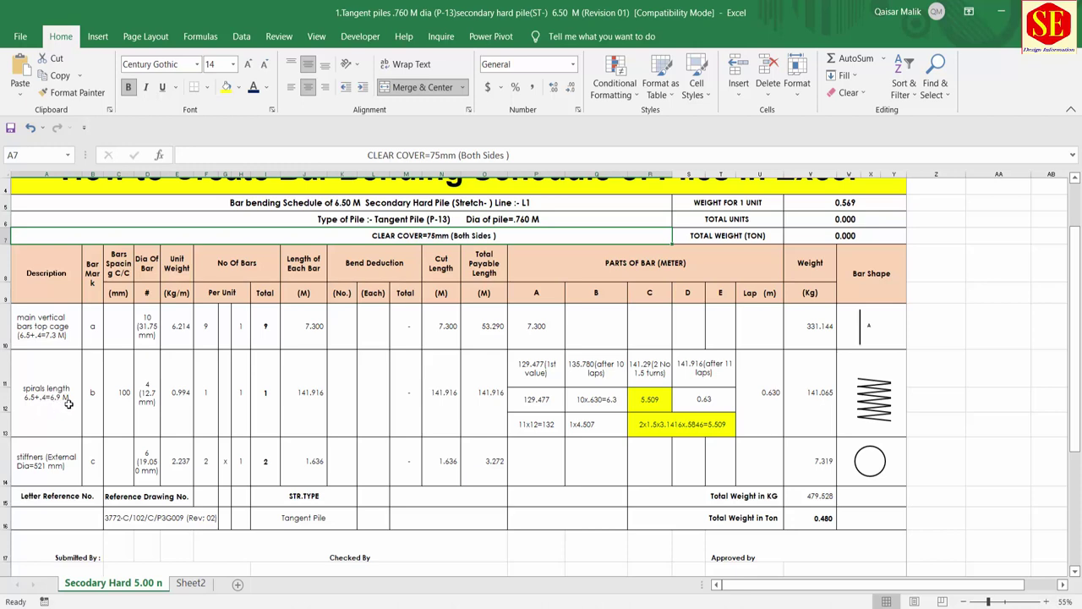
- Re-enter 6900 as Height of Columns in E17 and place the pile drawing right of the table
click(188, 583)
click(536, 465)
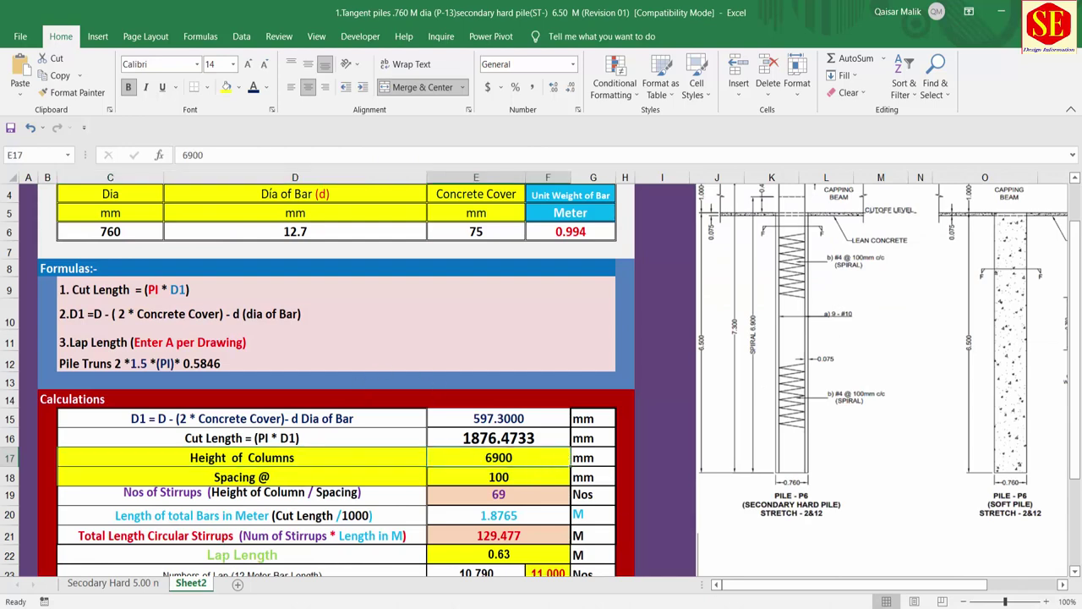
text(6900)
key(Return)
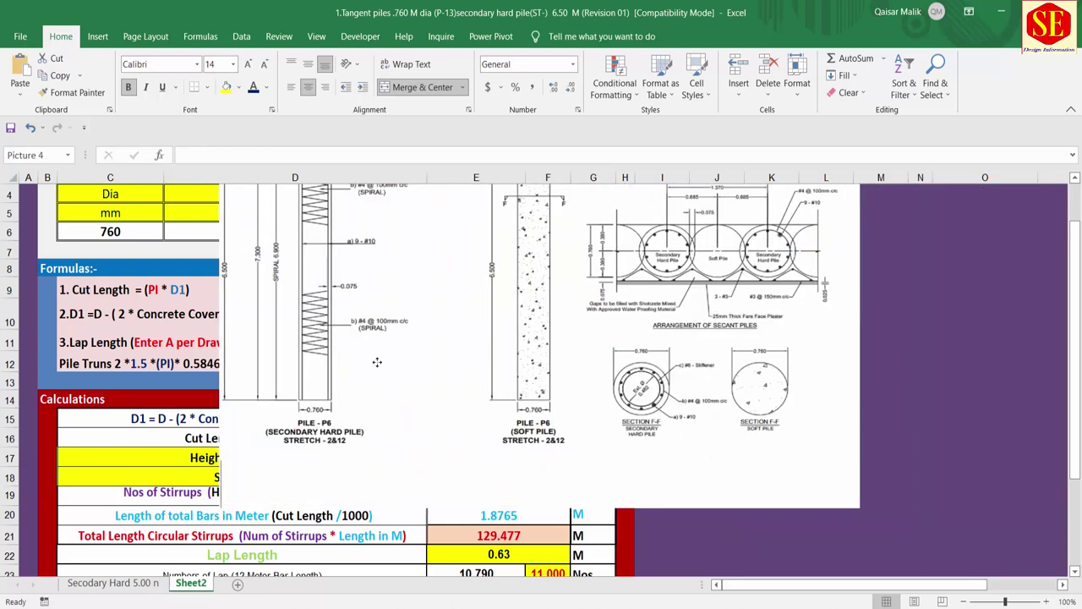
drag(850, 316, 305, 241)
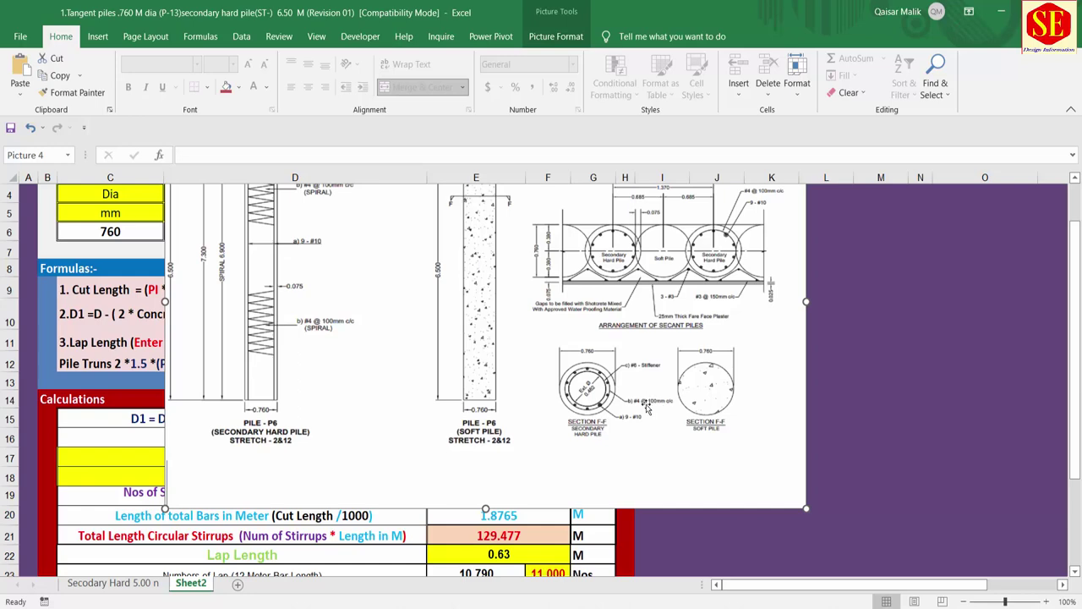
drag(425, 339, 936, 371)
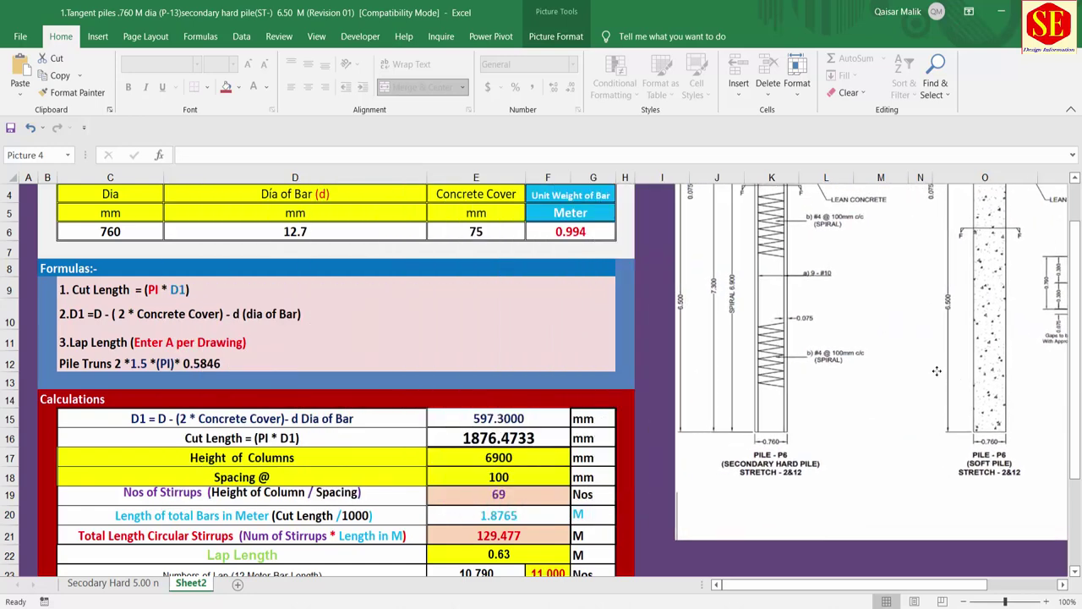
click(554, 470)
scroll(554, 463, down, 2)
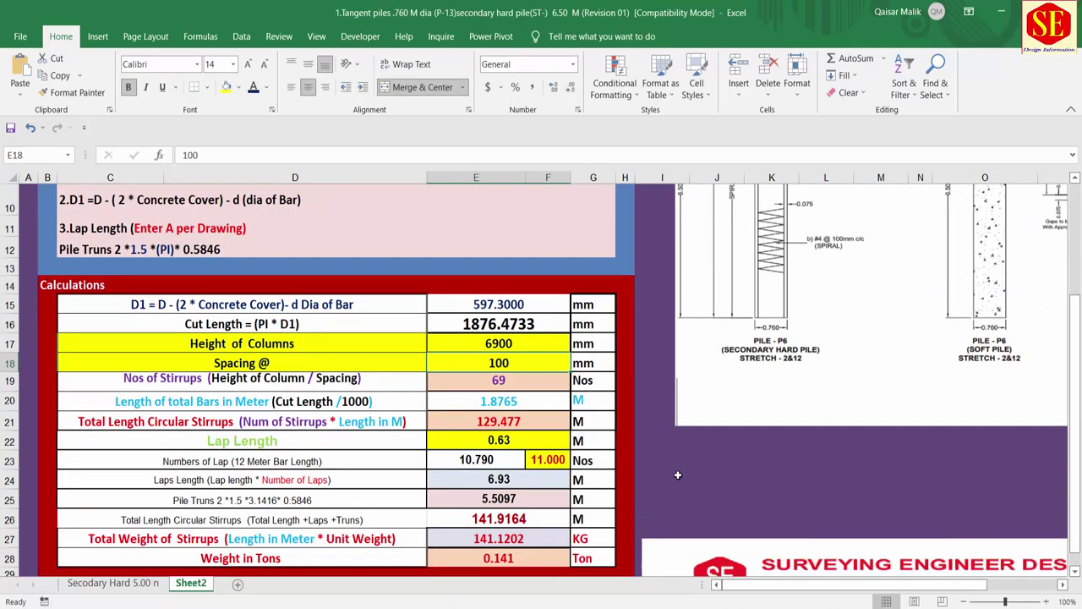
- Enter 100 spacing in E18 and recommit E19's =(E17/E18) stirrup count of 69
text(100)
key(Return)
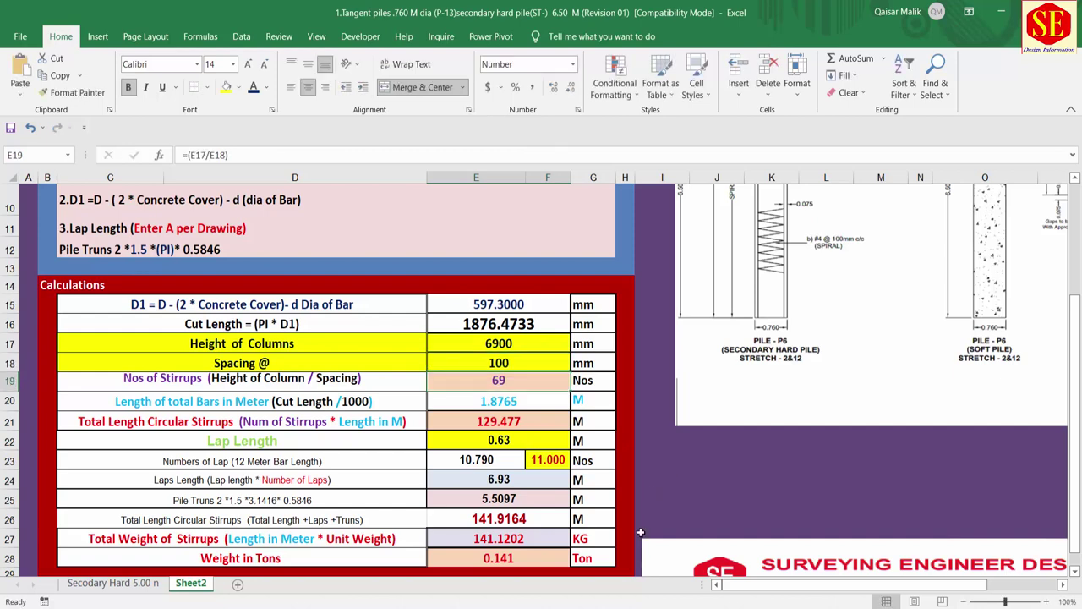
click(181, 381)
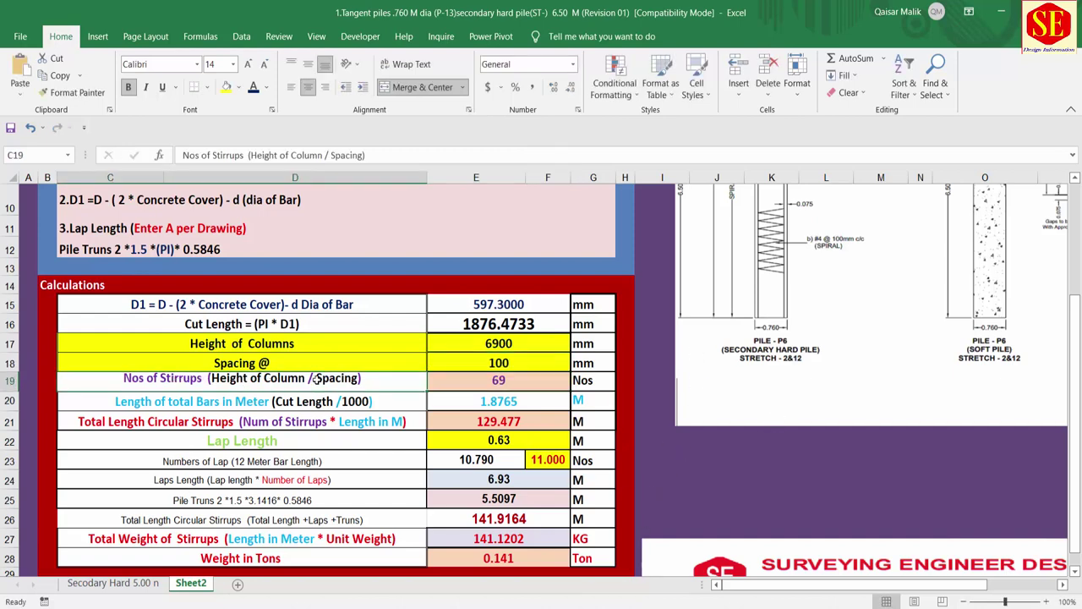
double_click(502, 377)
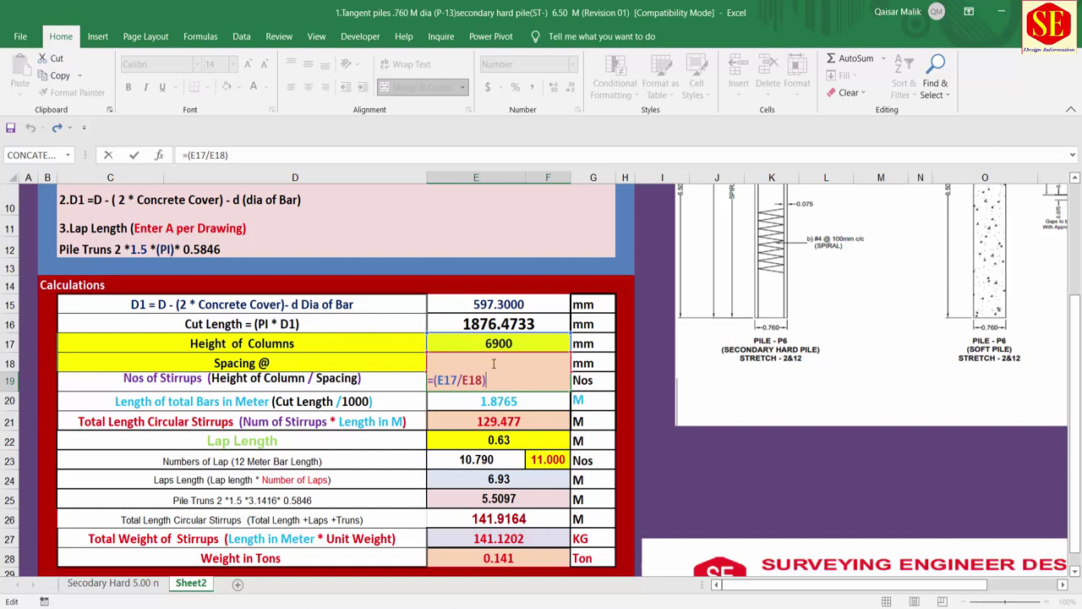
key(ctrl+Return)
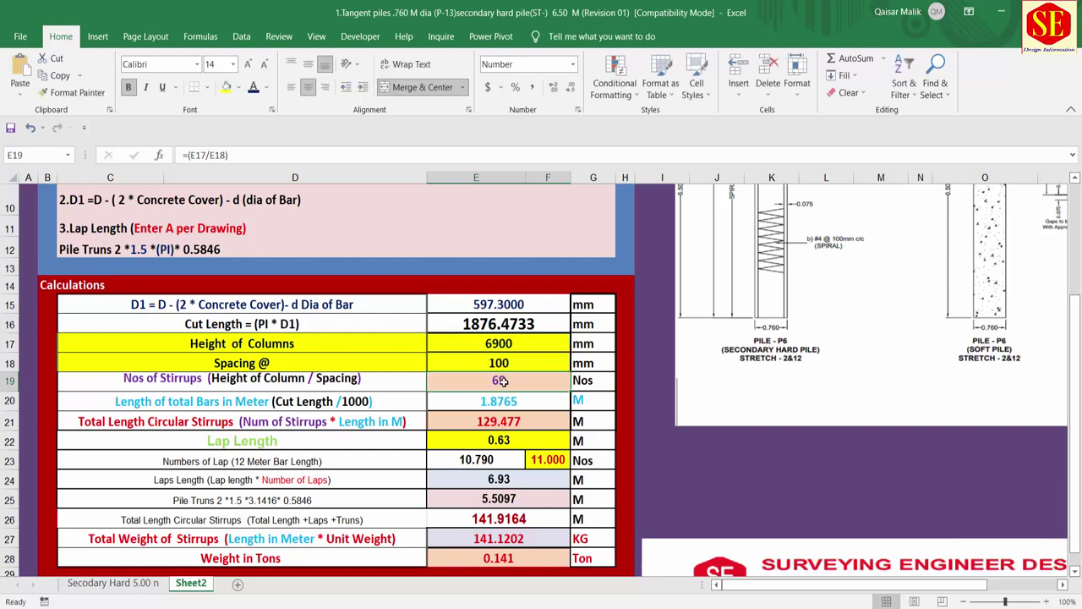
scroll(804, 430, up, 1)
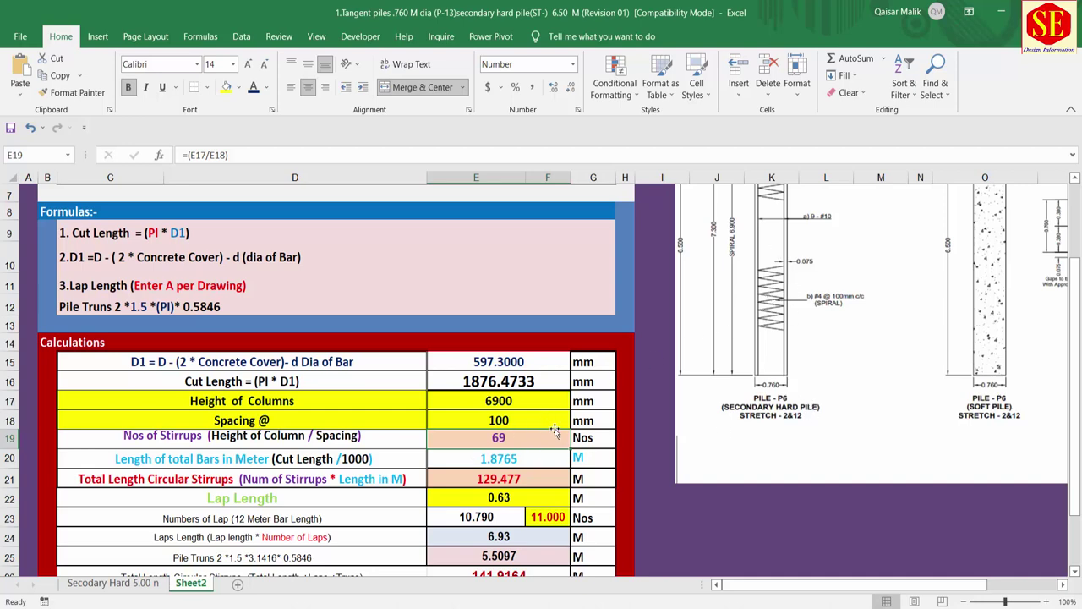
- Confirm the bar length in metres formula =E16/1000 in E20, giving 1.8765
scroll(556, 431, down, 1)
click(575, 382)
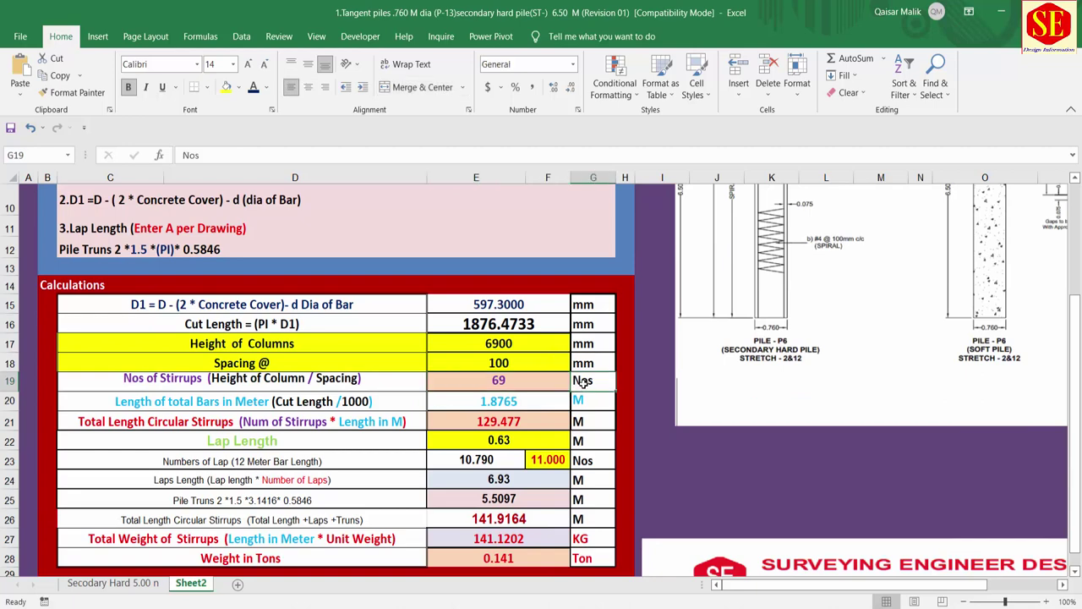
click(192, 403)
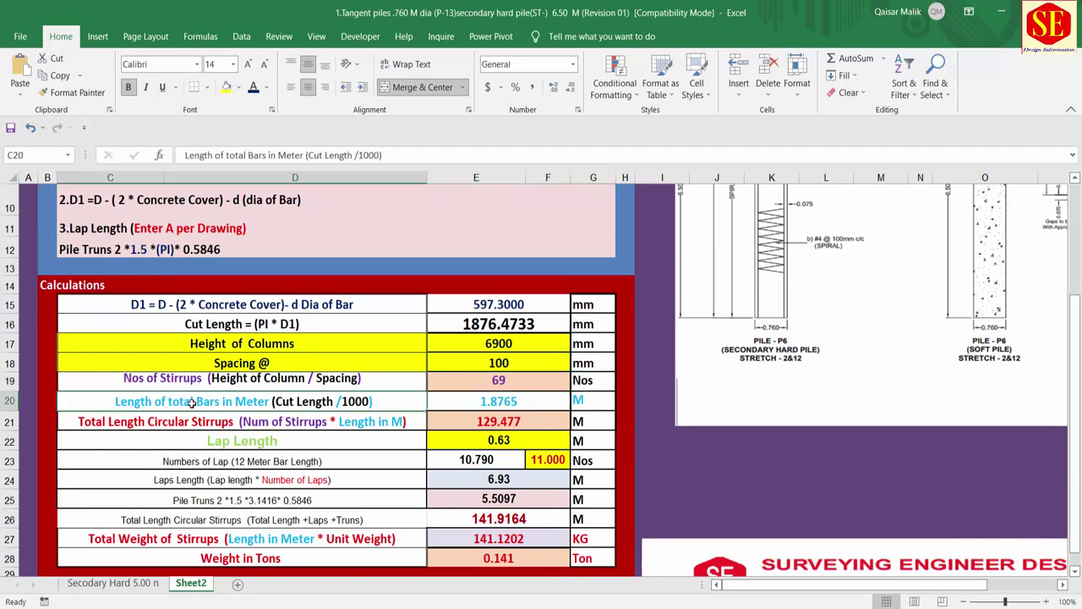
click(507, 382)
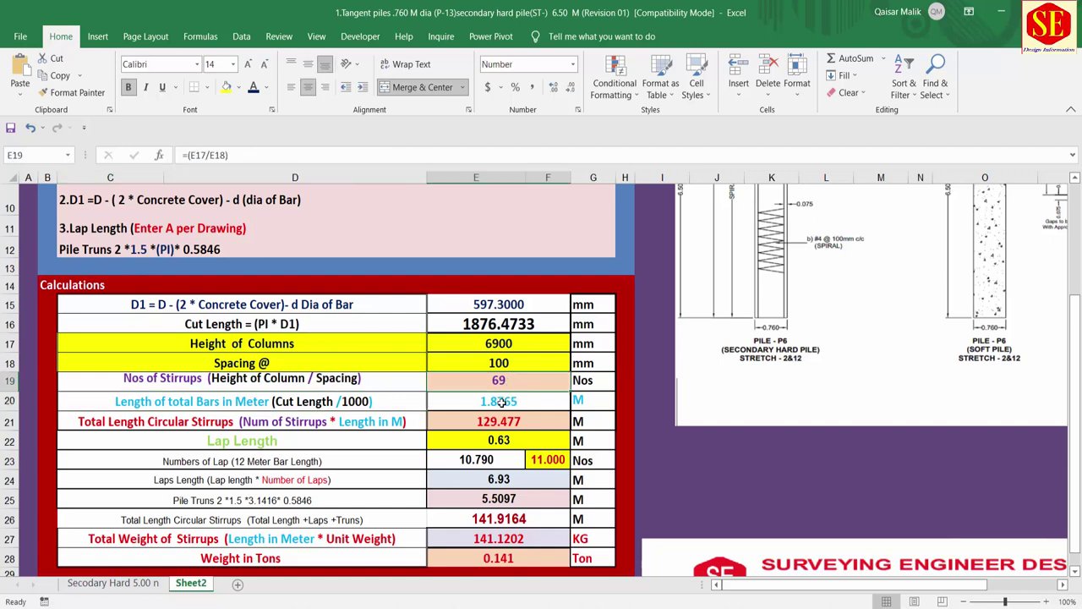
click(502, 403)
double_click(502, 403)
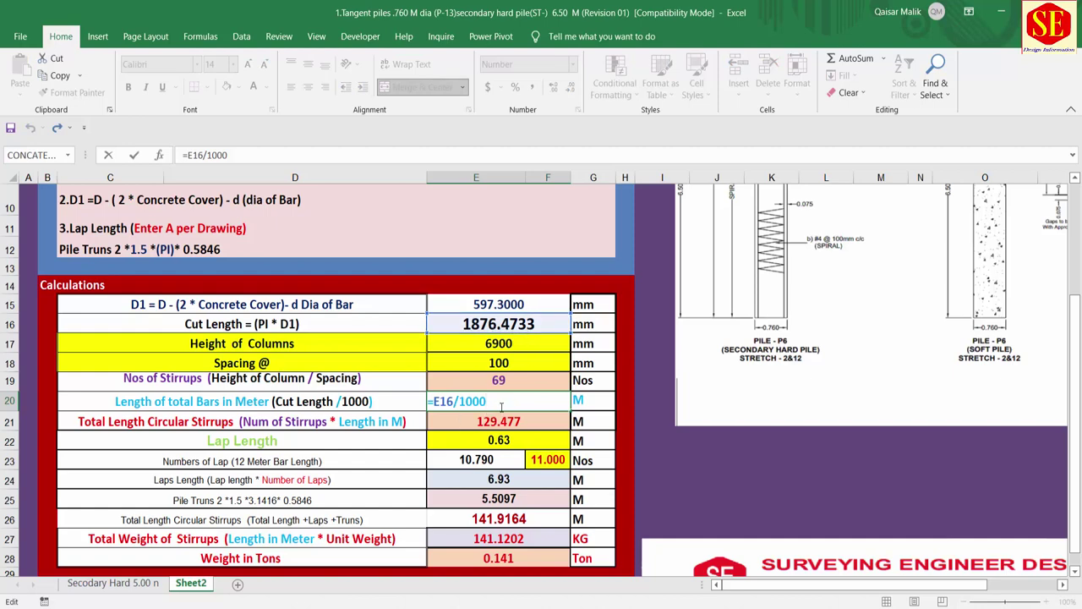
key(ctrl+Return)
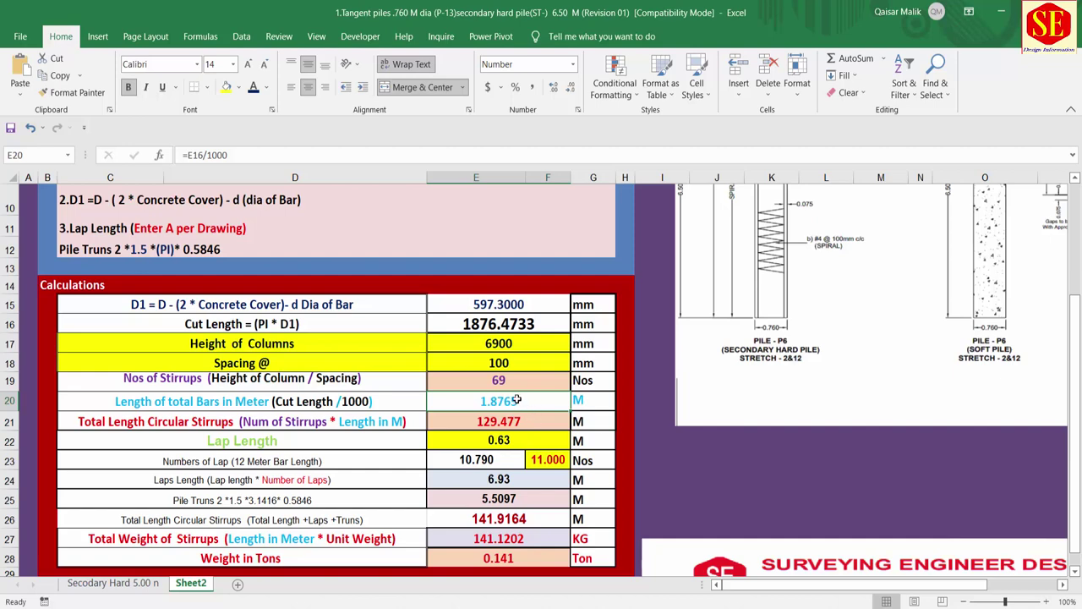
- Check the cut length, total circular stirrups and stirrup count formulas in E16, E21 and E19
click(508, 324)
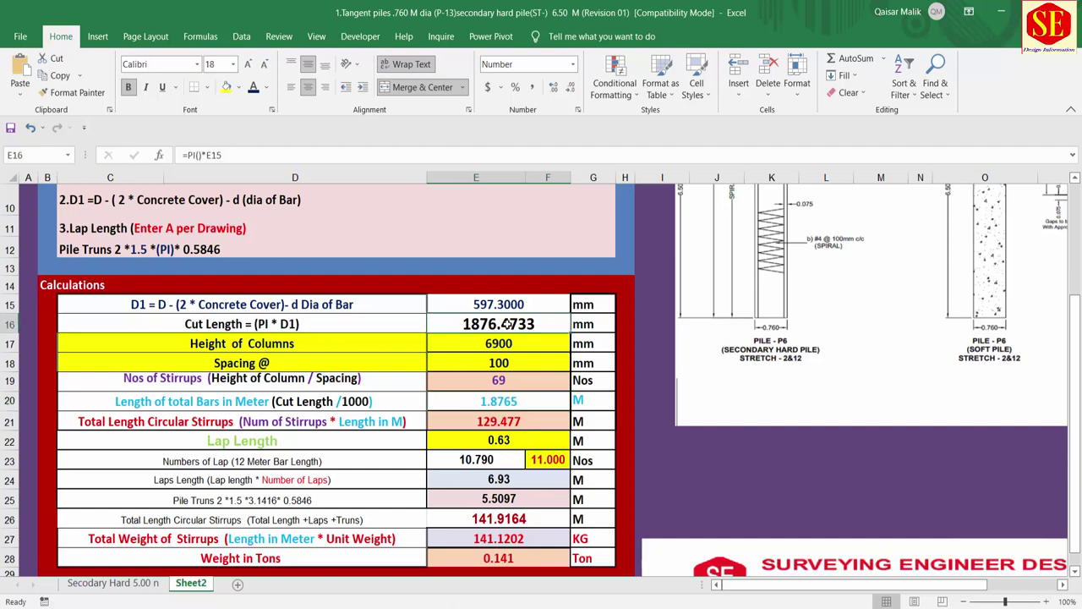
click(491, 423)
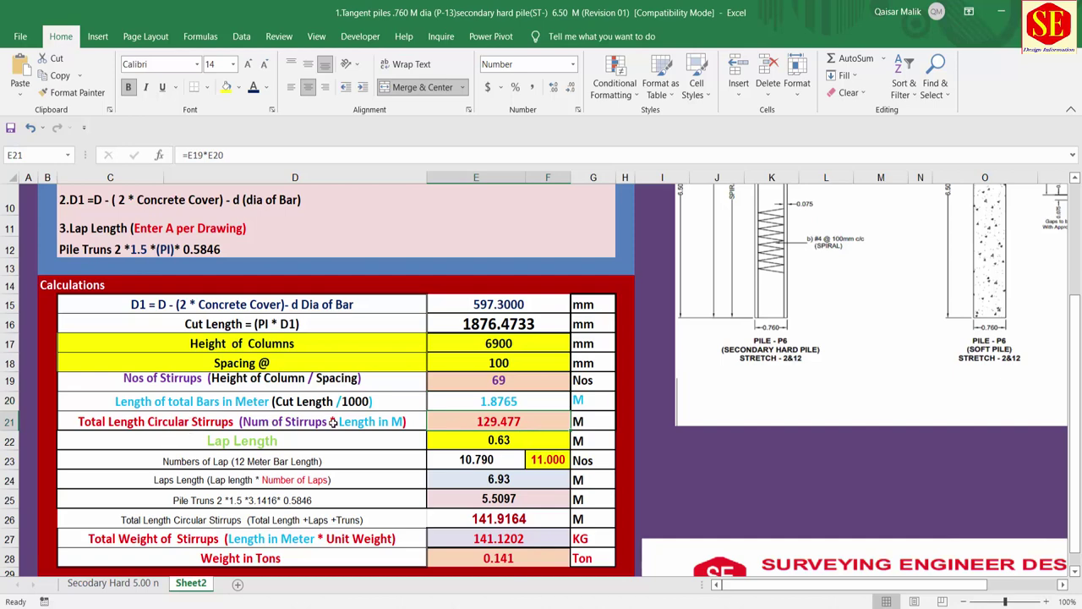
click(511, 382)
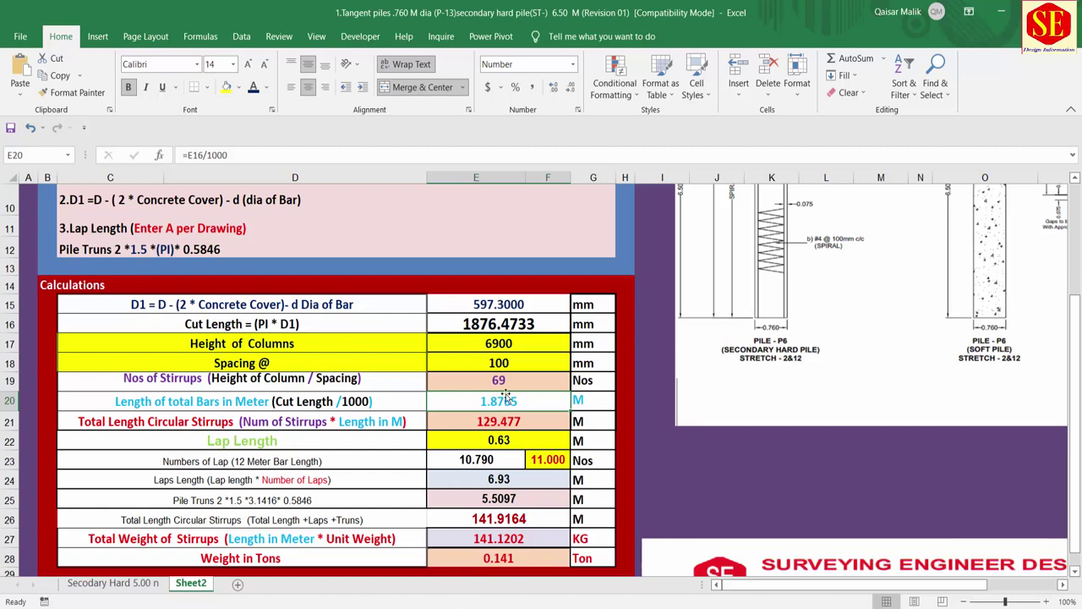
click(500, 419)
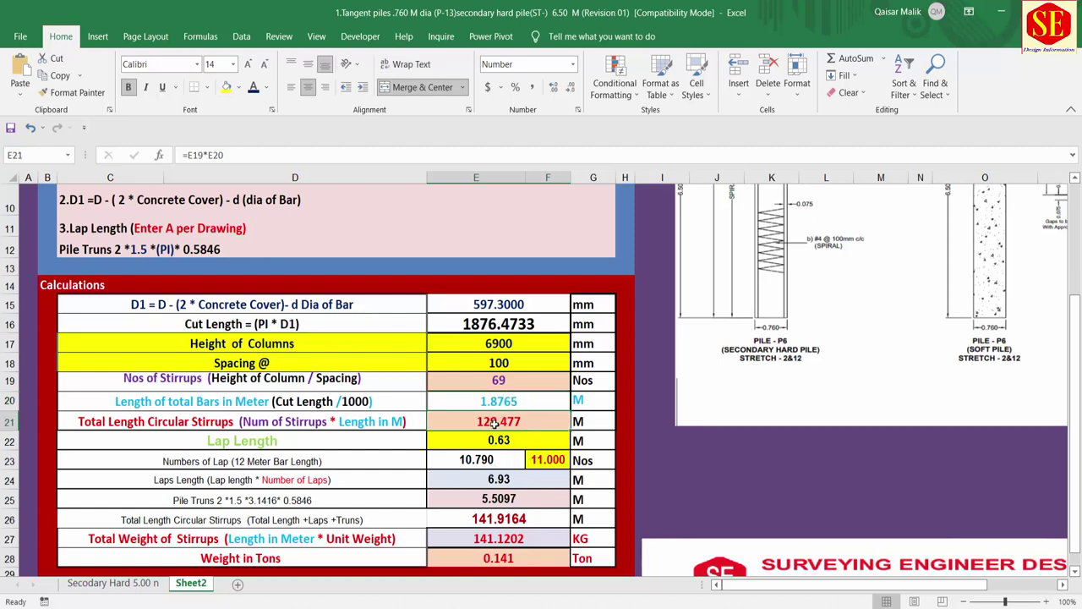
- Rebuild total circular stirrups as =E19*E20, giving 129.477
double_click(492, 420)
key(Escape)
text(=)
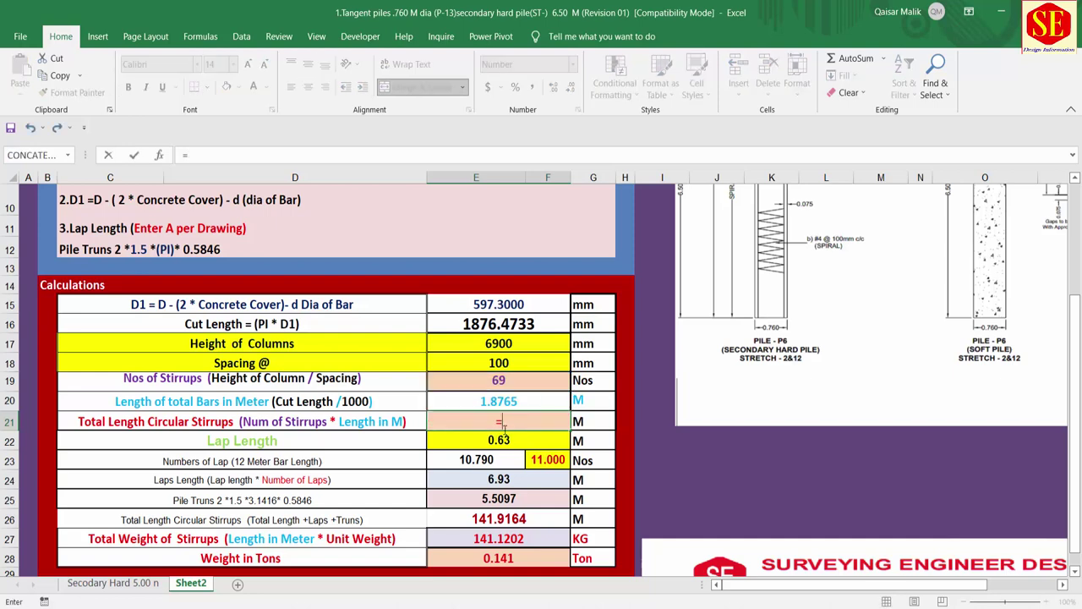
click(510, 379)
text(*)
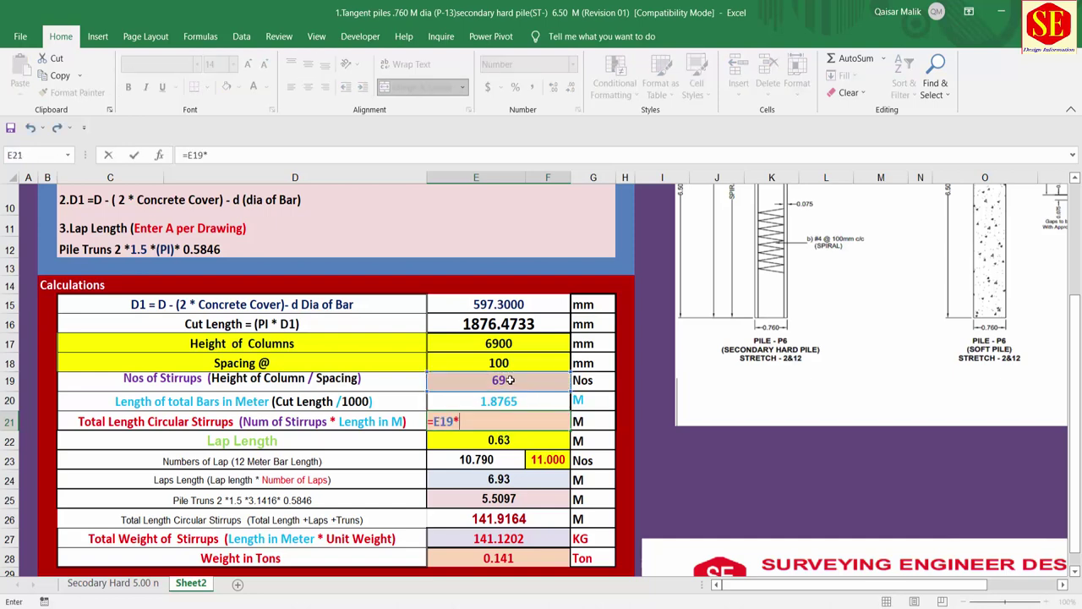
click(500, 399)
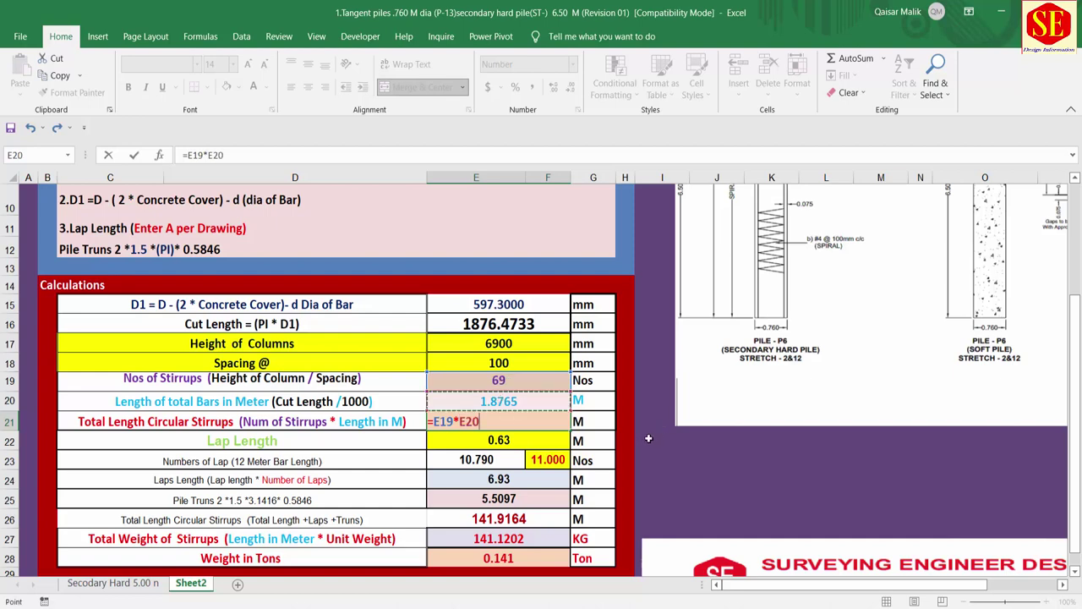
key(Return)
click(524, 420)
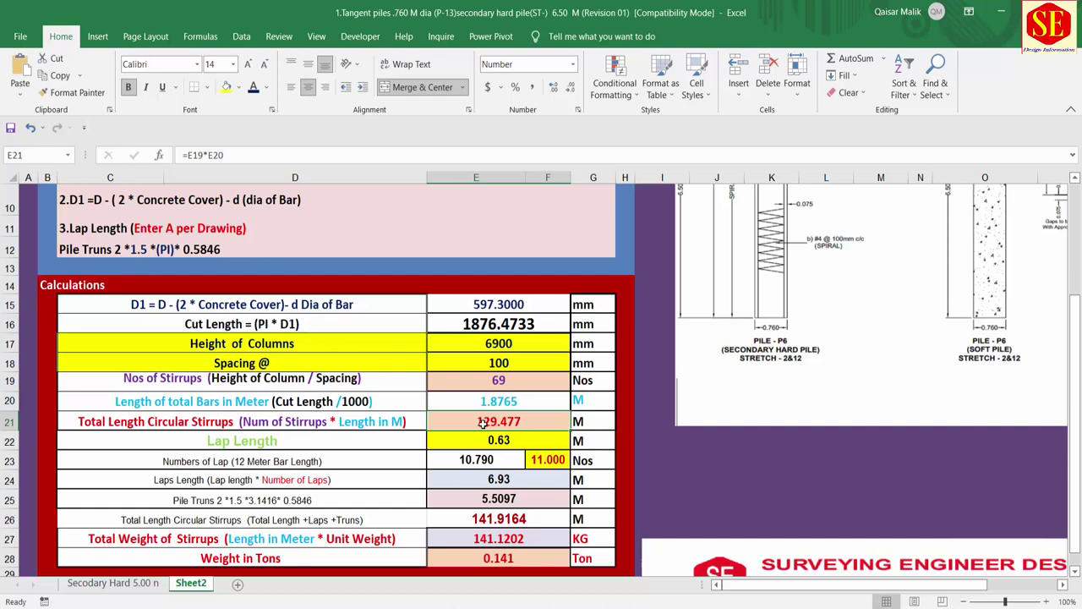
- Trace Sheet2's spiral calculation chain, then return to the 'Secodary Hard 5.00 n' schedule sheet
scroll(733, 409, up, 1)
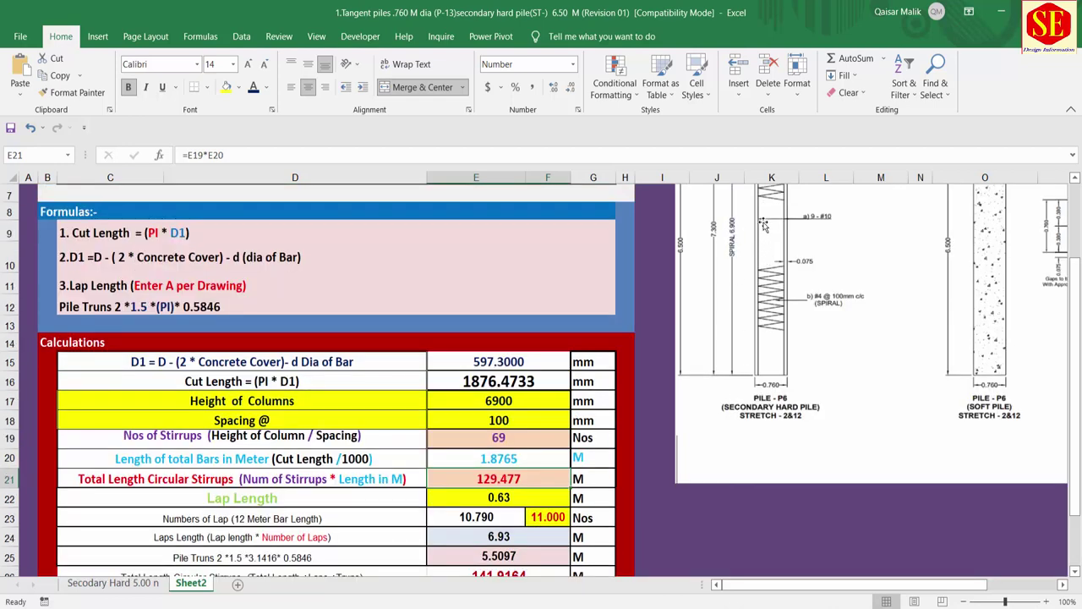
scroll(523, 447, down, 1)
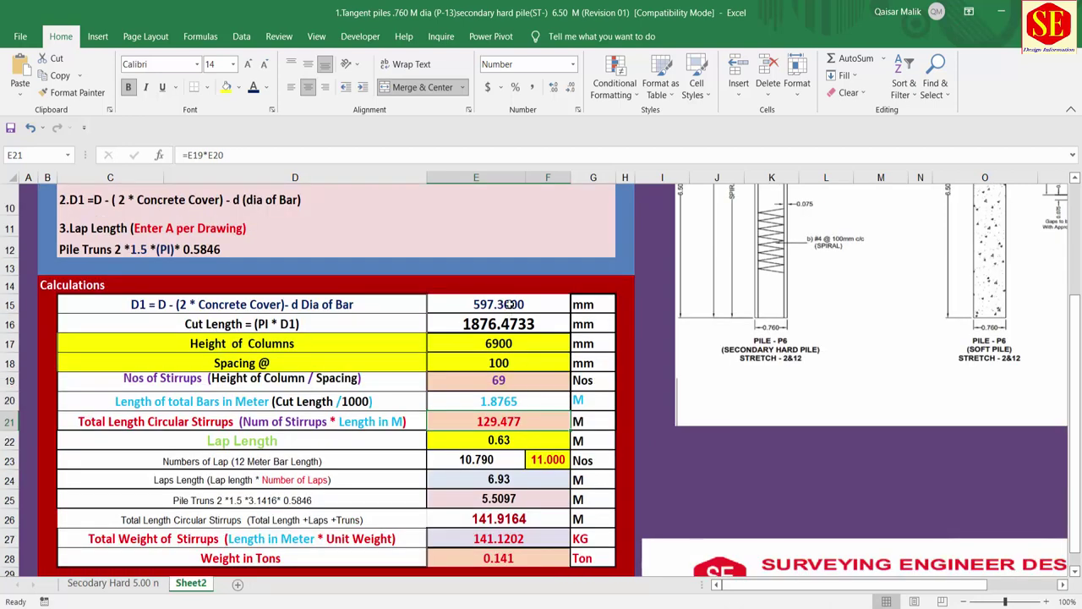
drag(510, 304, 500, 415)
click(502, 418)
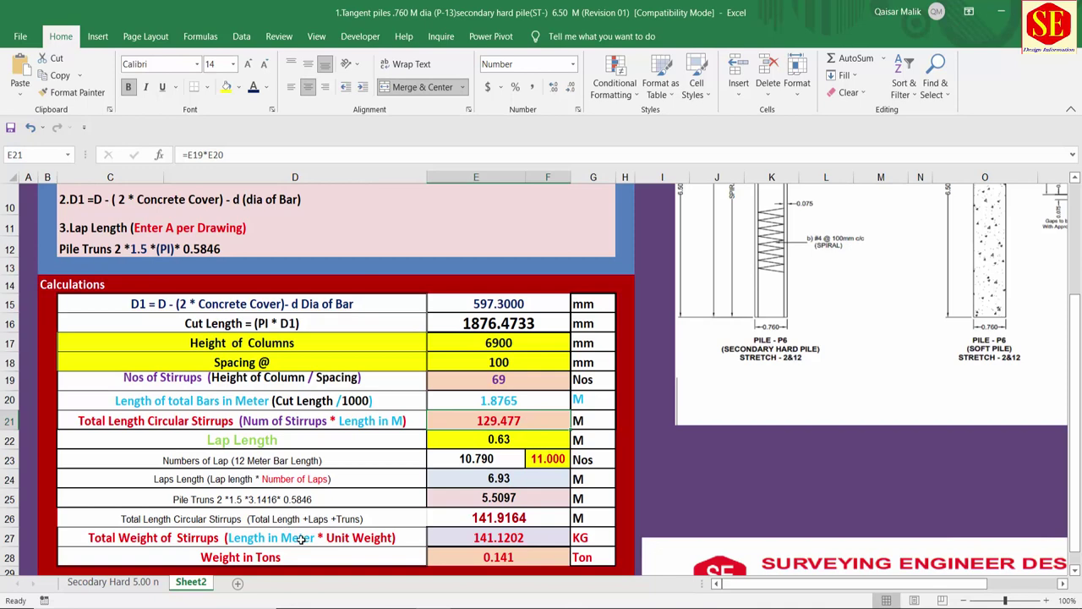
click(113, 583)
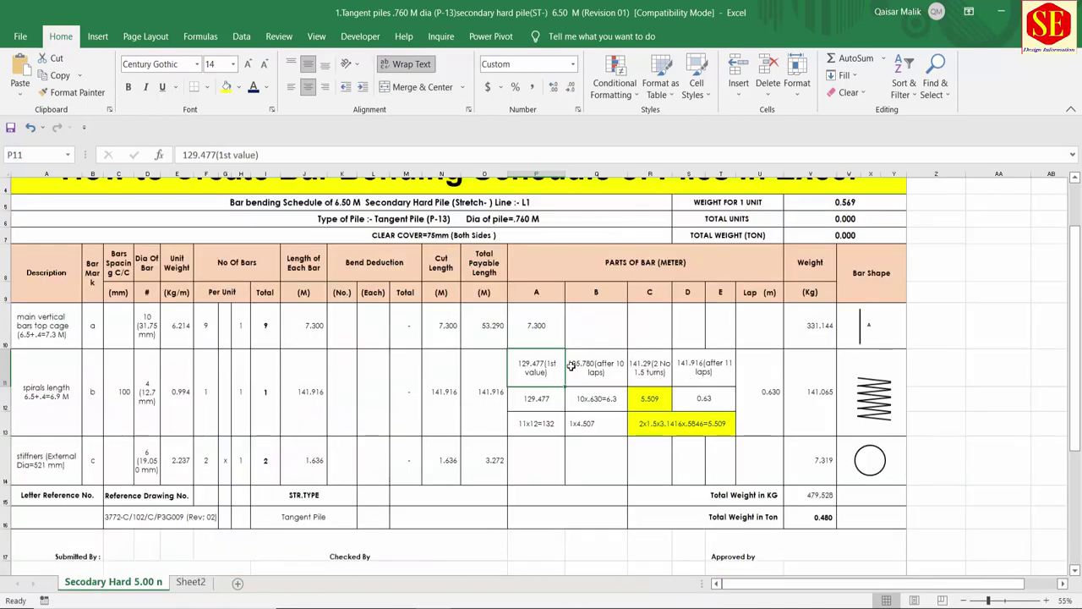
- Fill the two 129.477 cells P11:P12 in parts-of-bar column A yellow
click(534, 293)
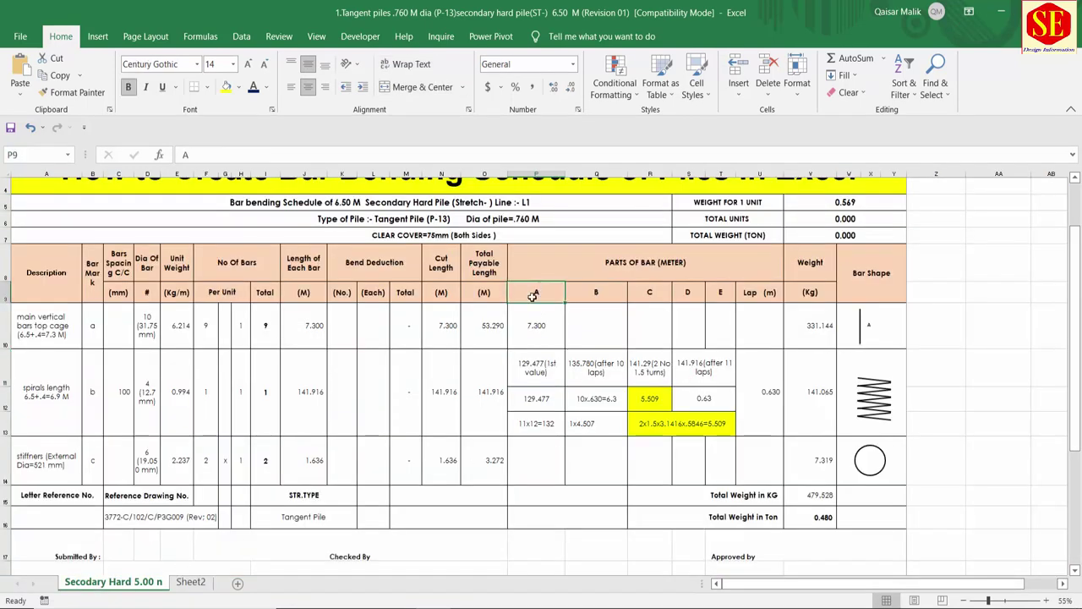
click(533, 374)
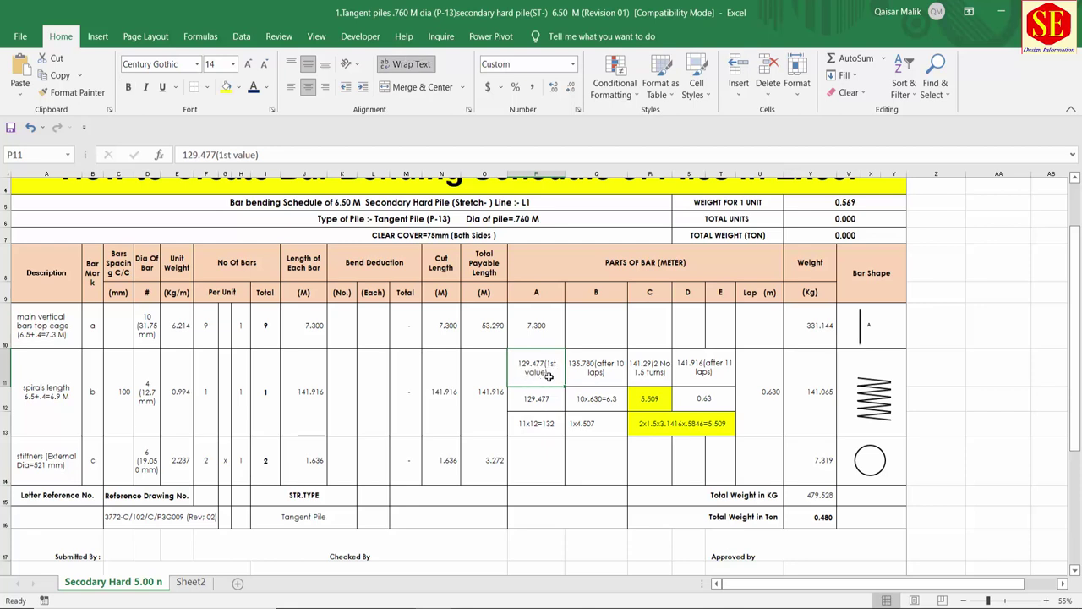
click(541, 399)
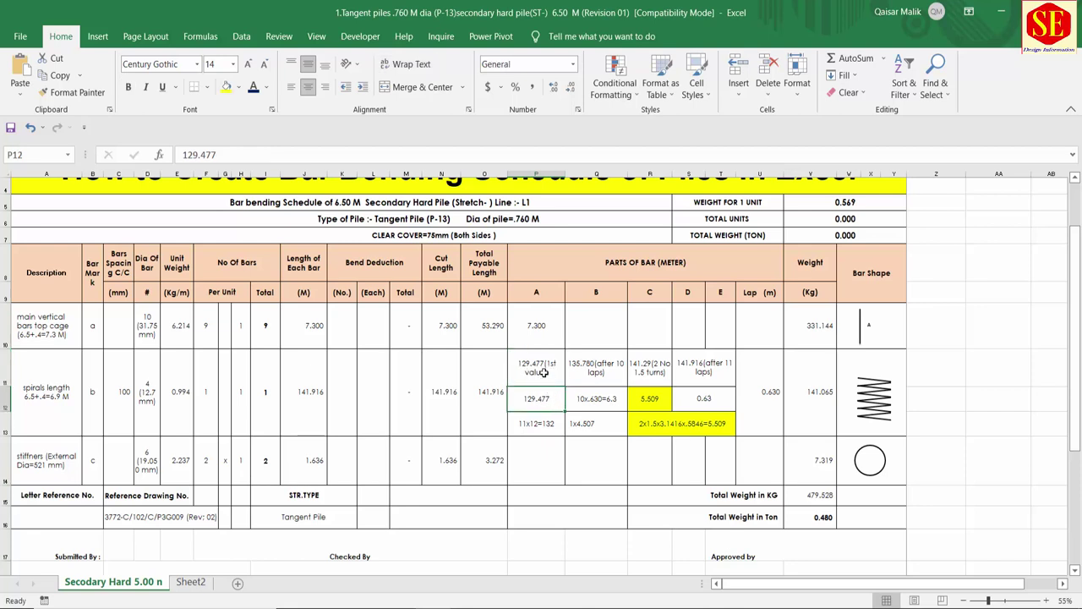
click(543, 373)
drag(543, 373, 542, 394)
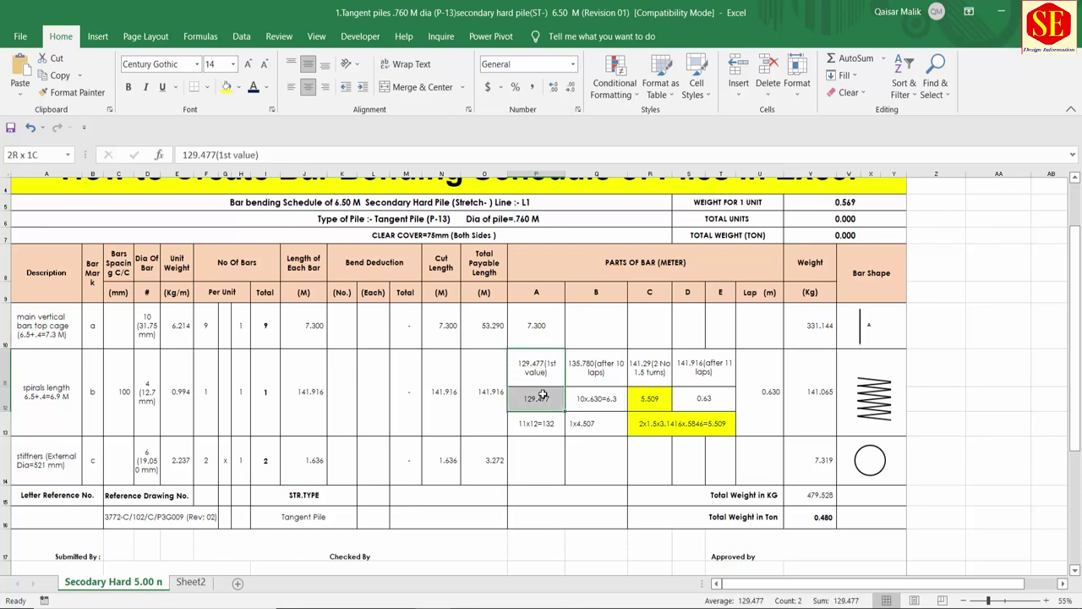
click(228, 87)
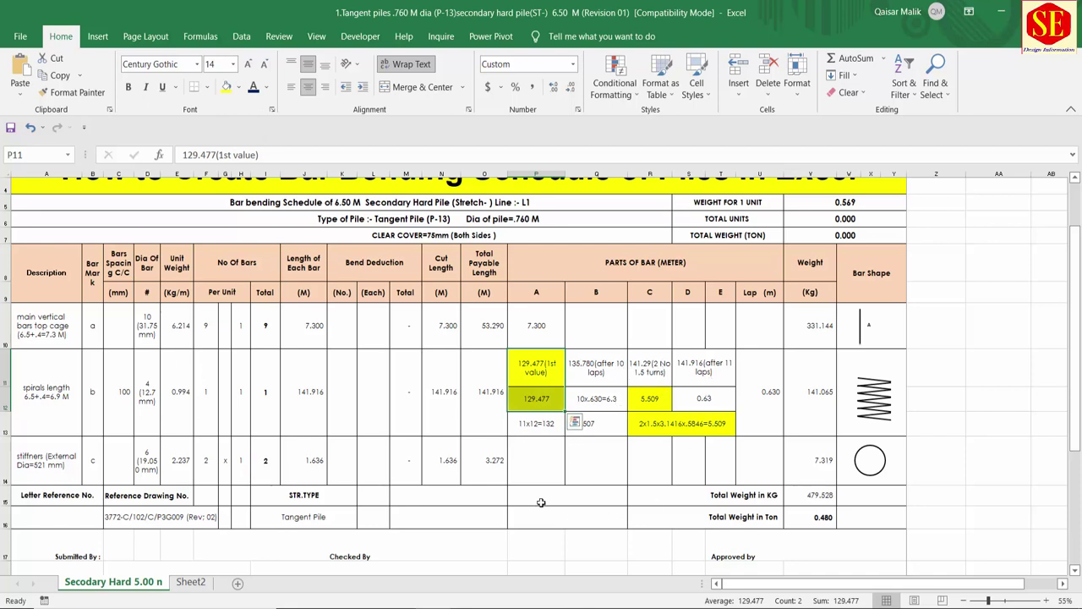
click(586, 440)
- Check the lap entries: 10x.630=6.3, the 0.630 lap values and 135.780 after 10 laps
click(607, 364)
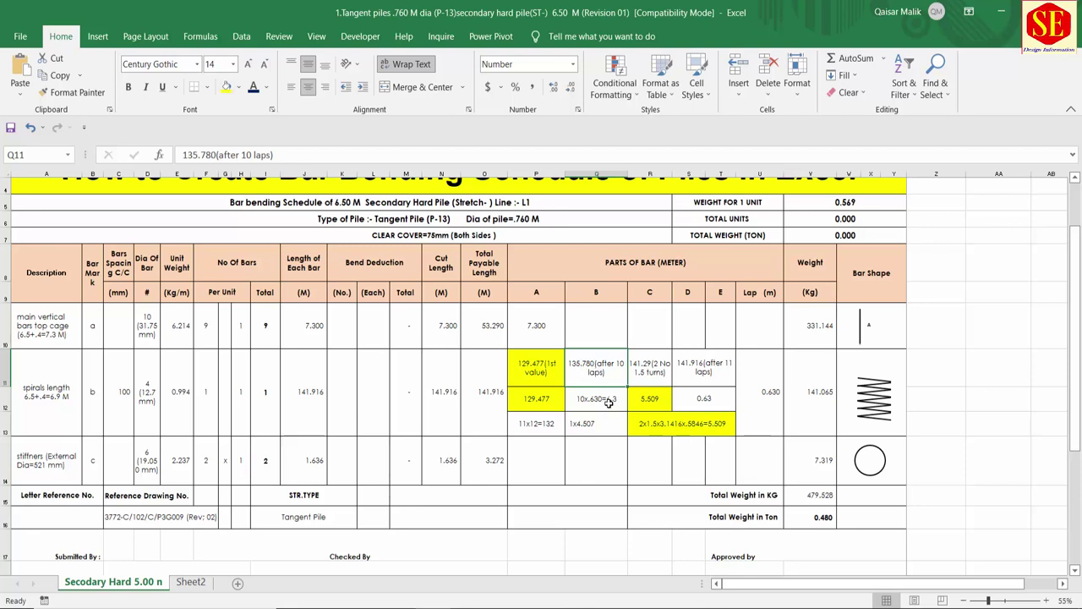
click(544, 401)
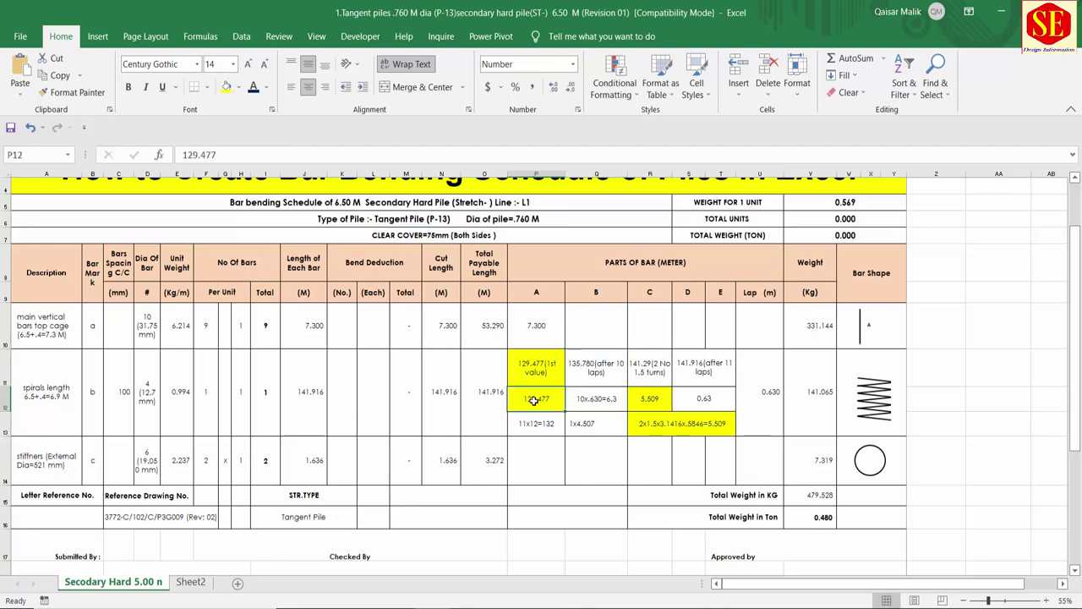
click(604, 394)
click(530, 397)
click(596, 400)
click(531, 398)
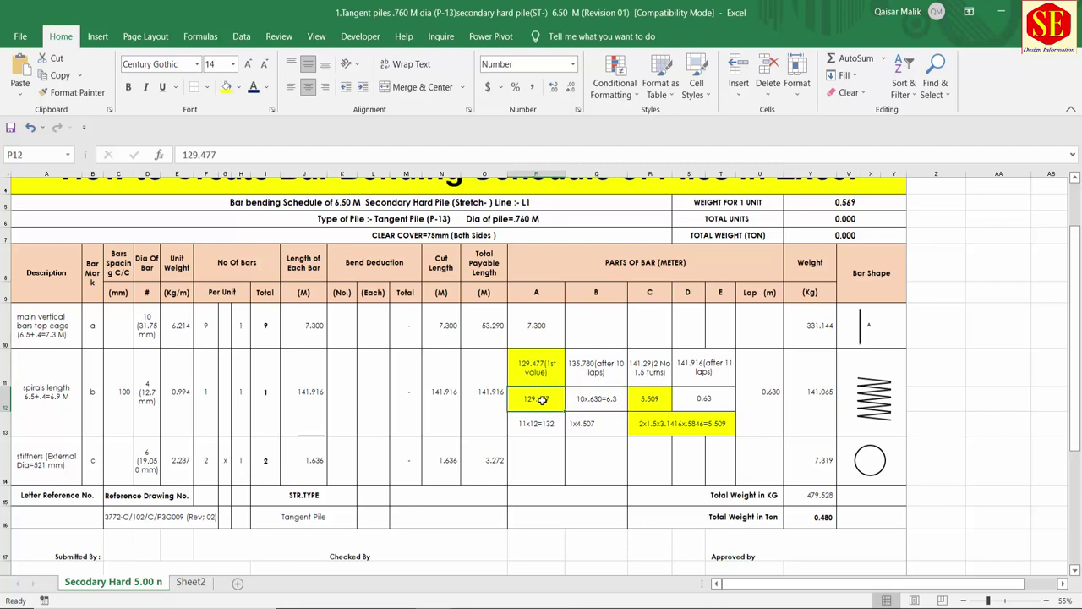
click(596, 399)
click(531, 398)
click(597, 400)
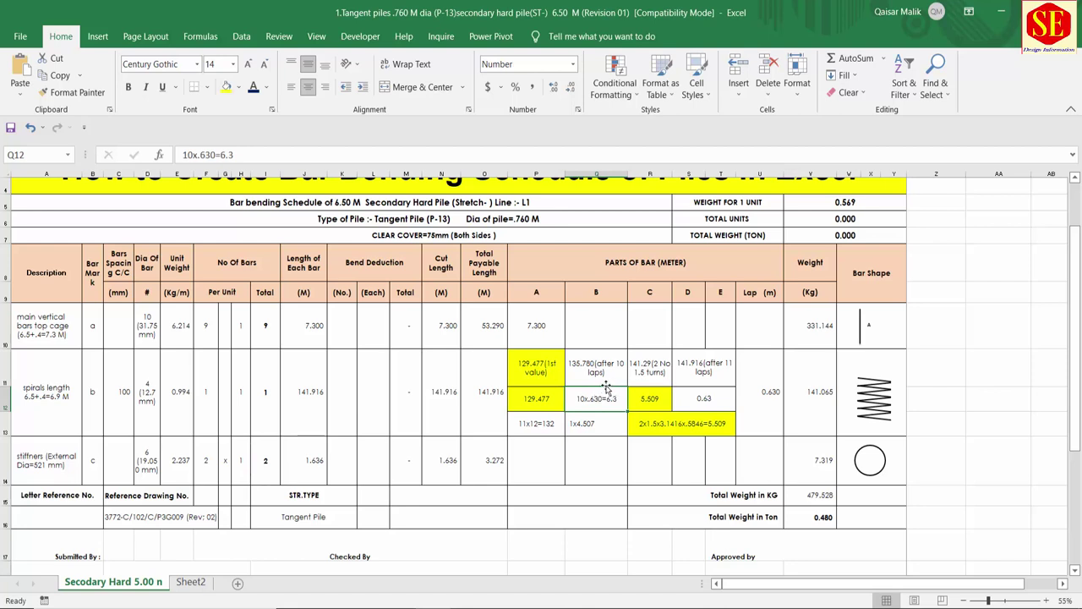
click(774, 392)
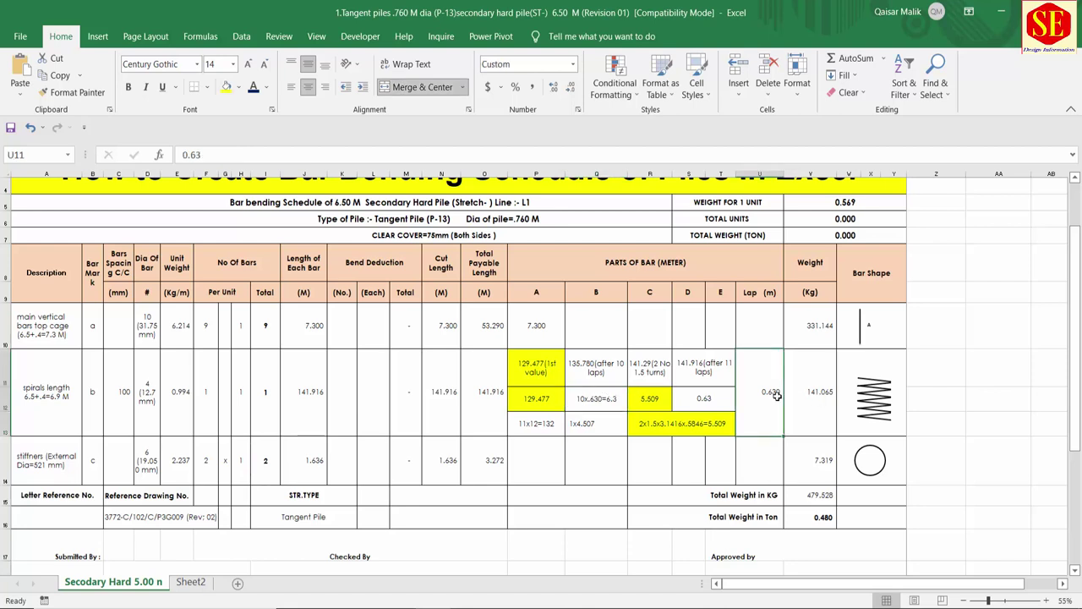
click(602, 370)
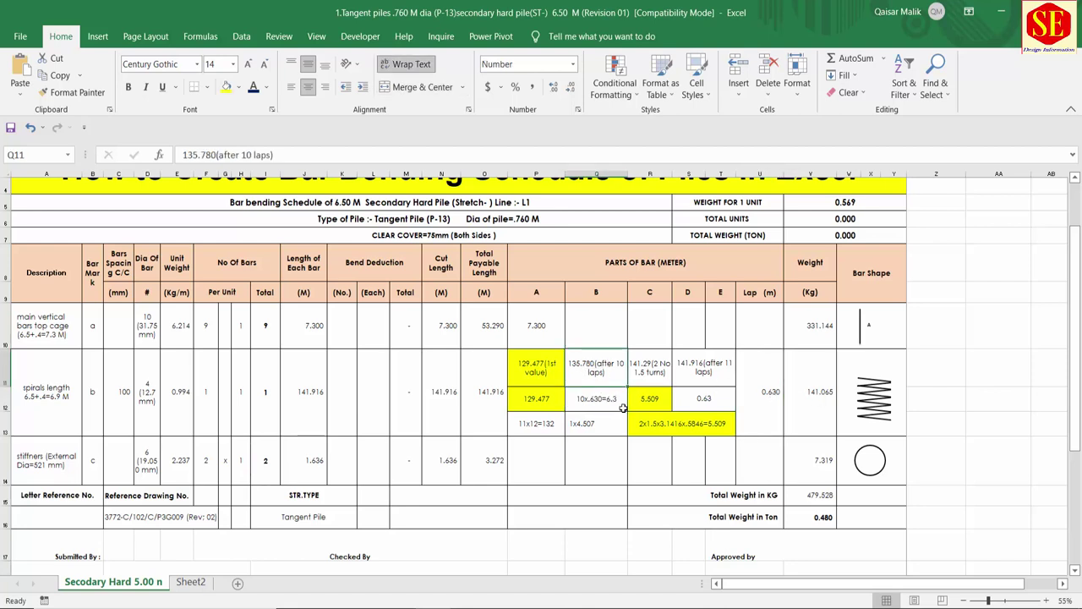
click(707, 399)
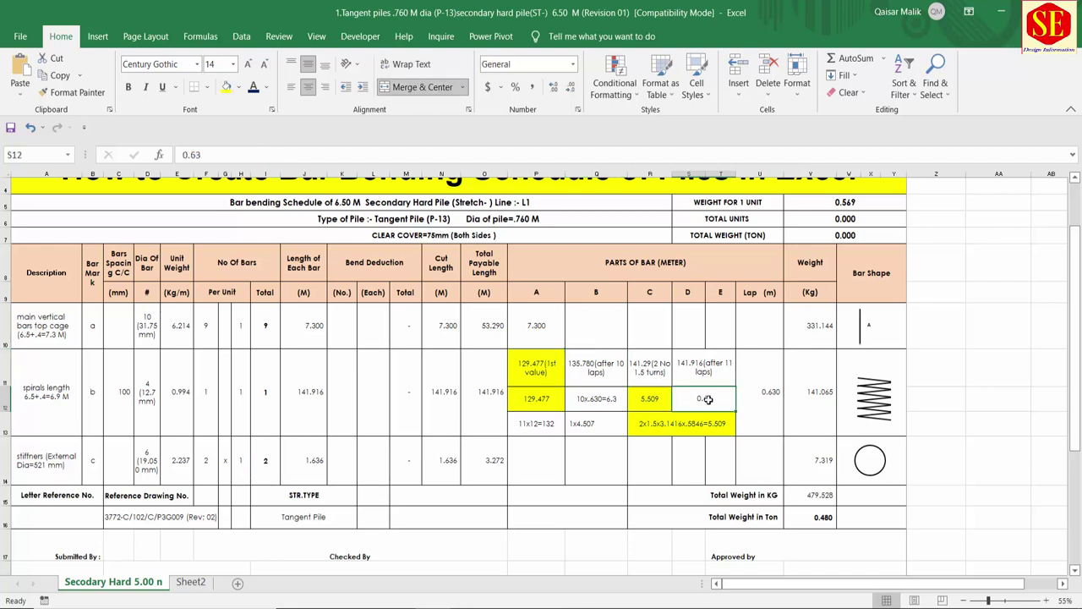
click(590, 399)
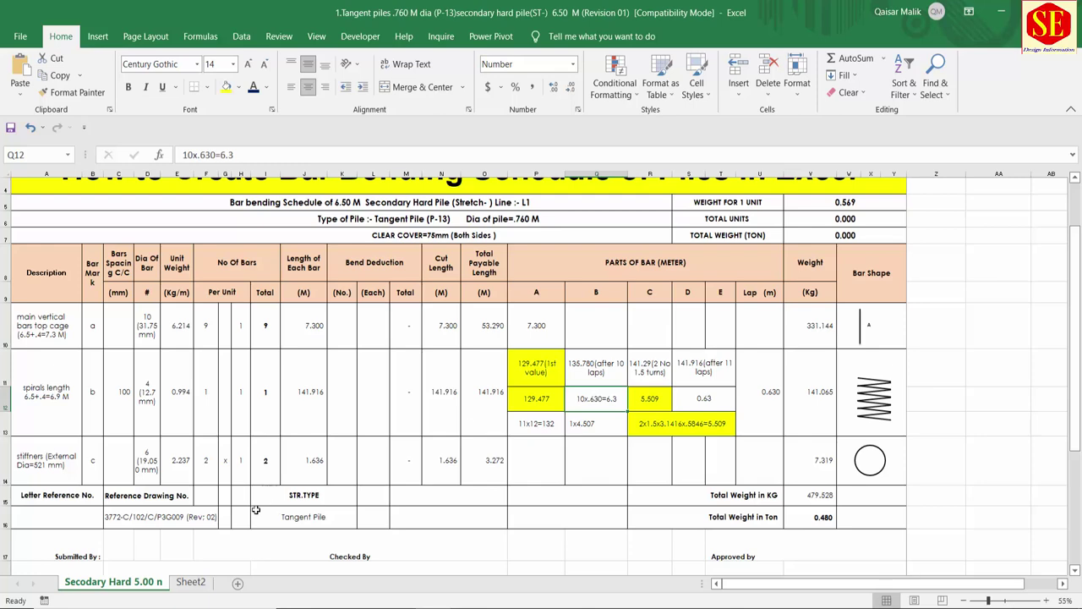
- On Sheet2, review the stirrup count, total circular stirrup length and Lap Length rows
click(191, 581)
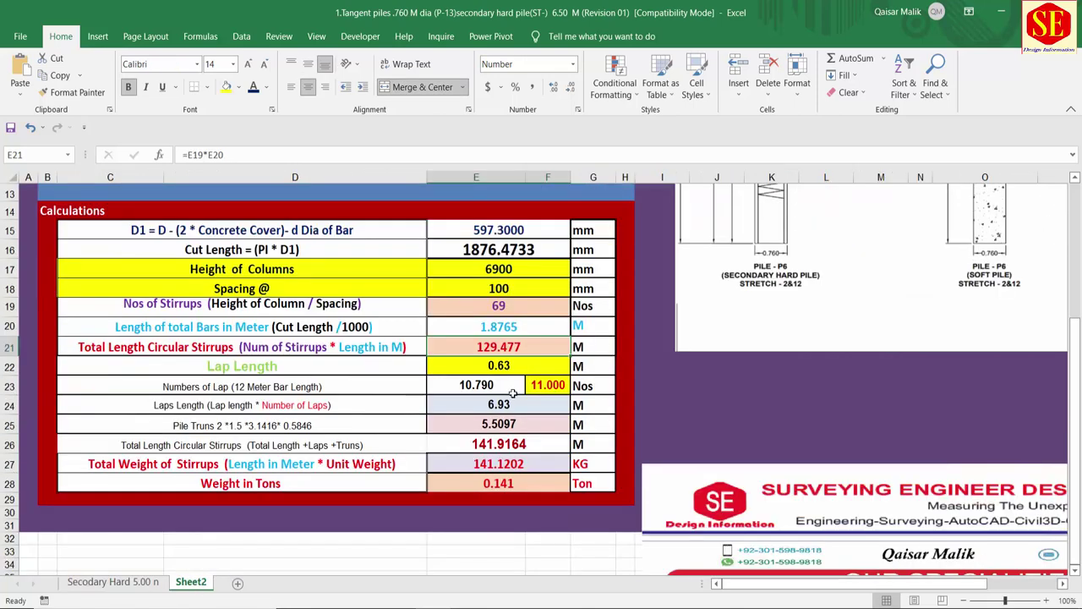
click(498, 305)
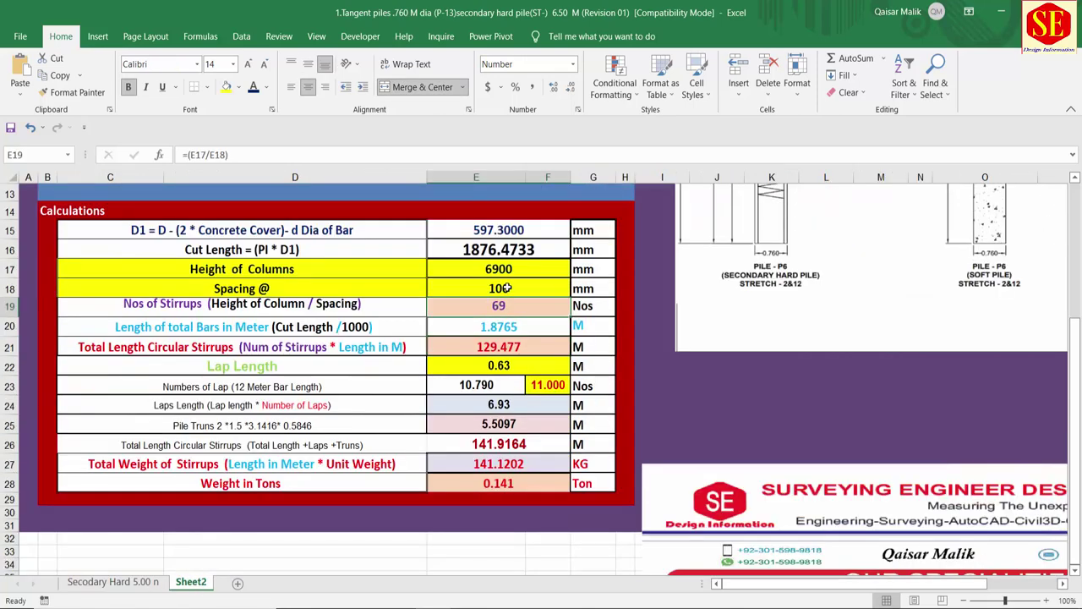
click(514, 347)
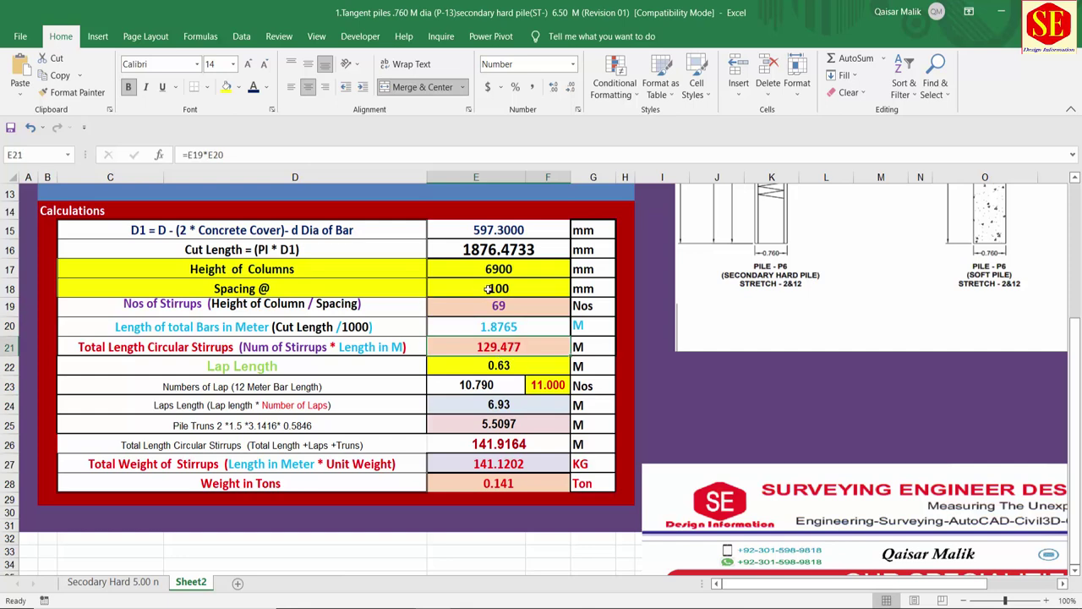
click(496, 370)
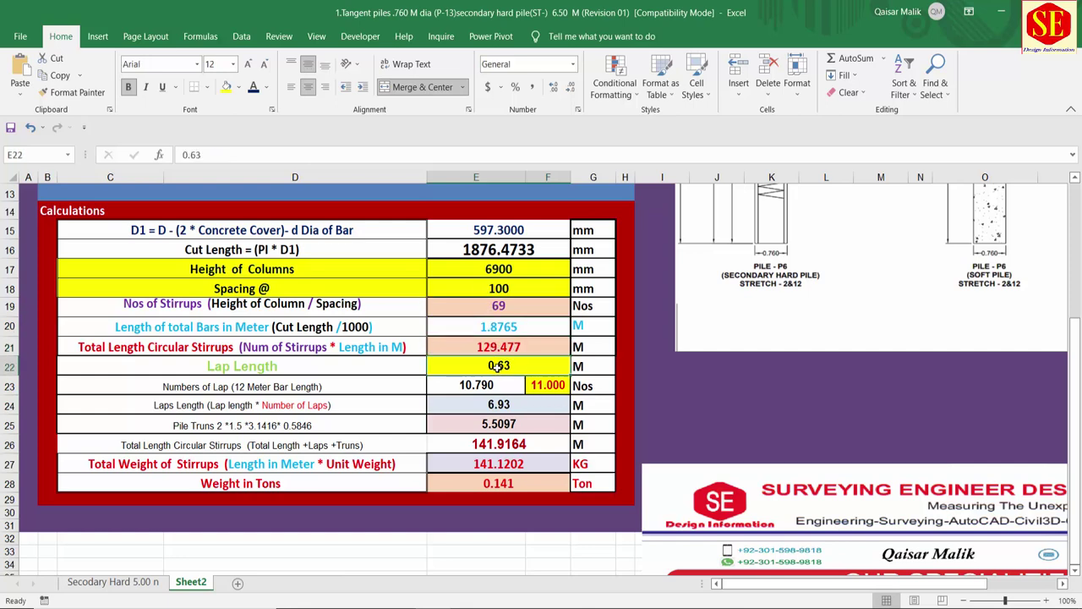
click(234, 370)
- Re-enter the lap length in E22 as 0.63 and inspect the number-of-laps formula =E21/12
click(491, 367)
text(.63)
key(Return)
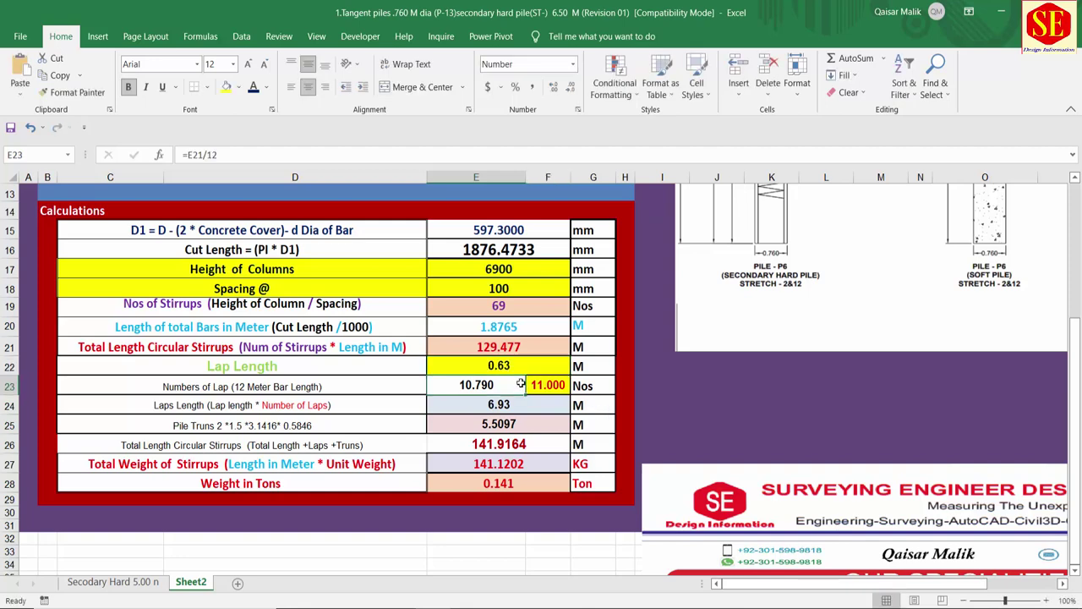
click(529, 365)
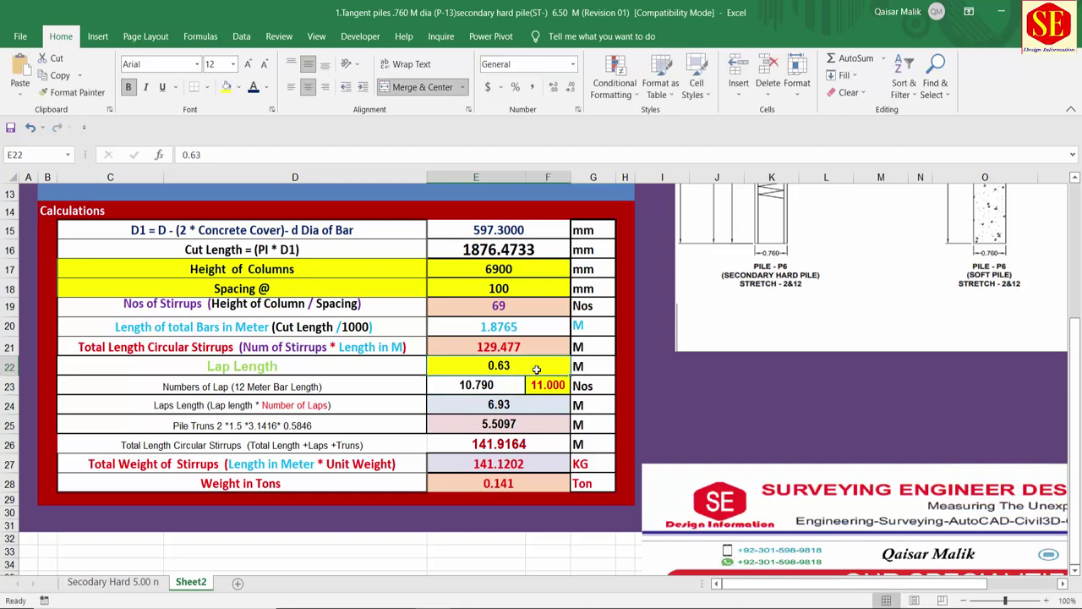
click(495, 384)
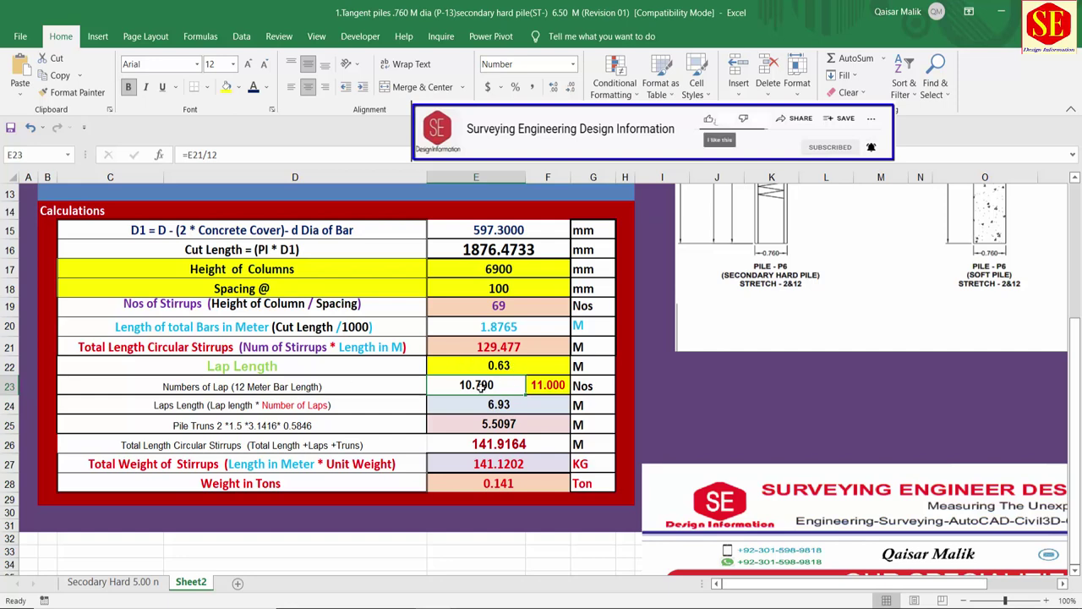
double_click(484, 385)
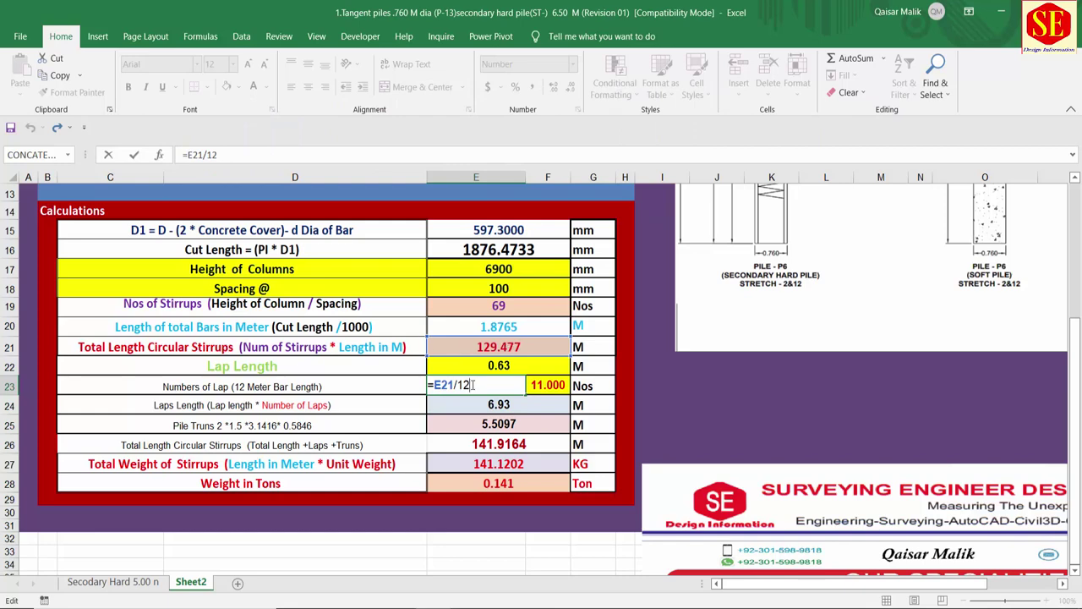
- Rebuild the number-of-laps formula from the total circular stirrup length, then review E23, F23, E24 and E22
key(Return)
text(=)
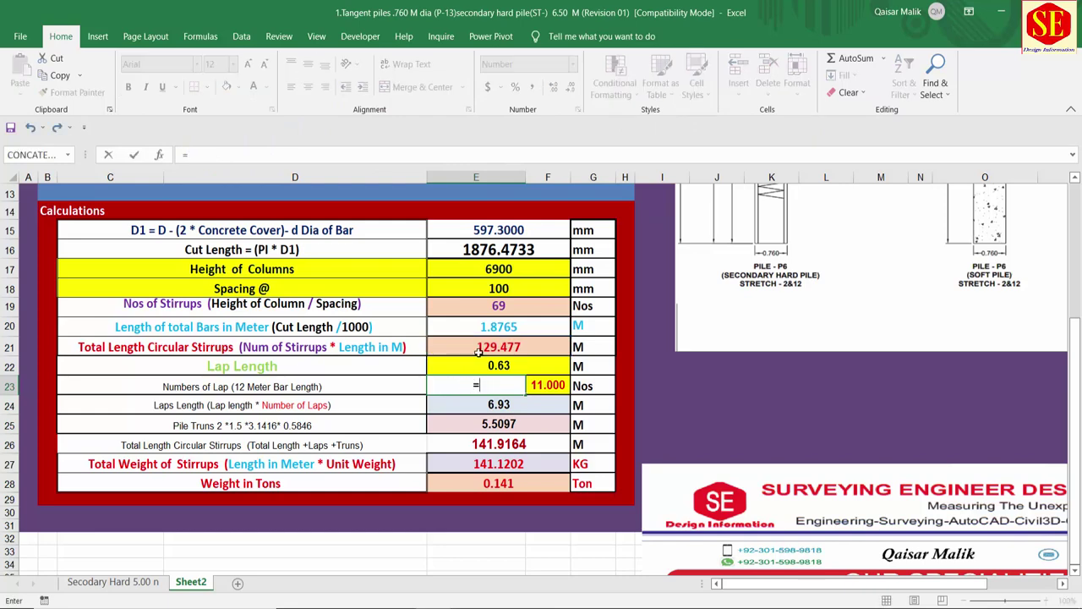
click(486, 349)
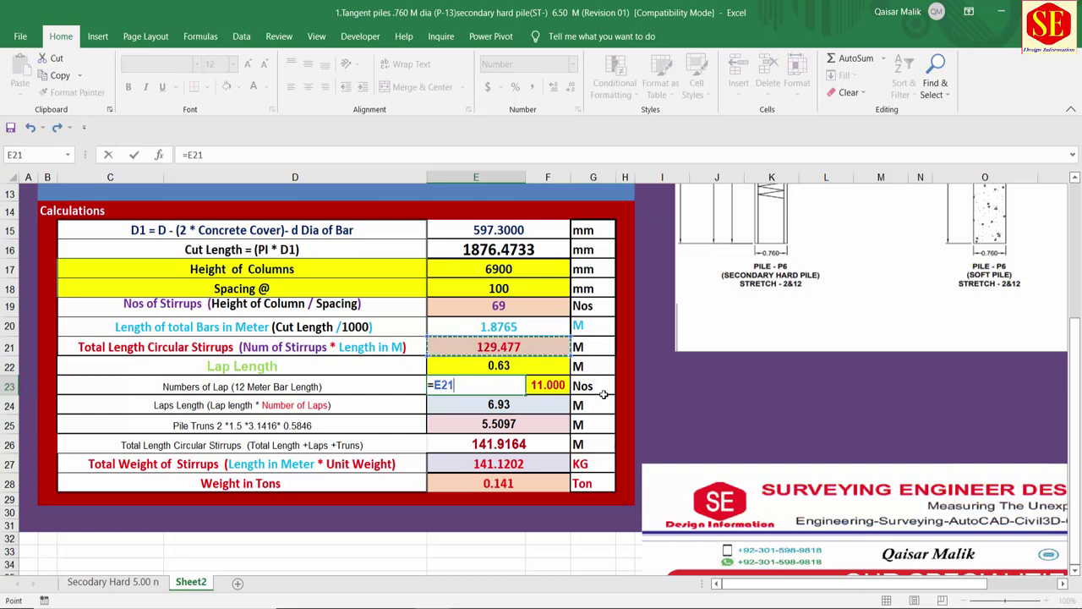
text(/12)
key(Return)
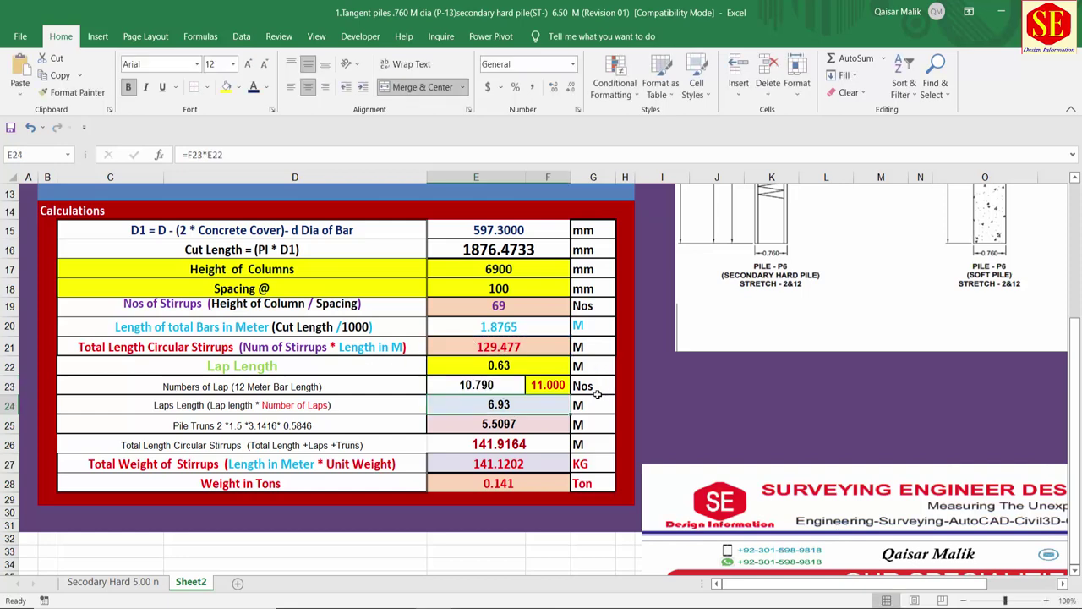
click(448, 377)
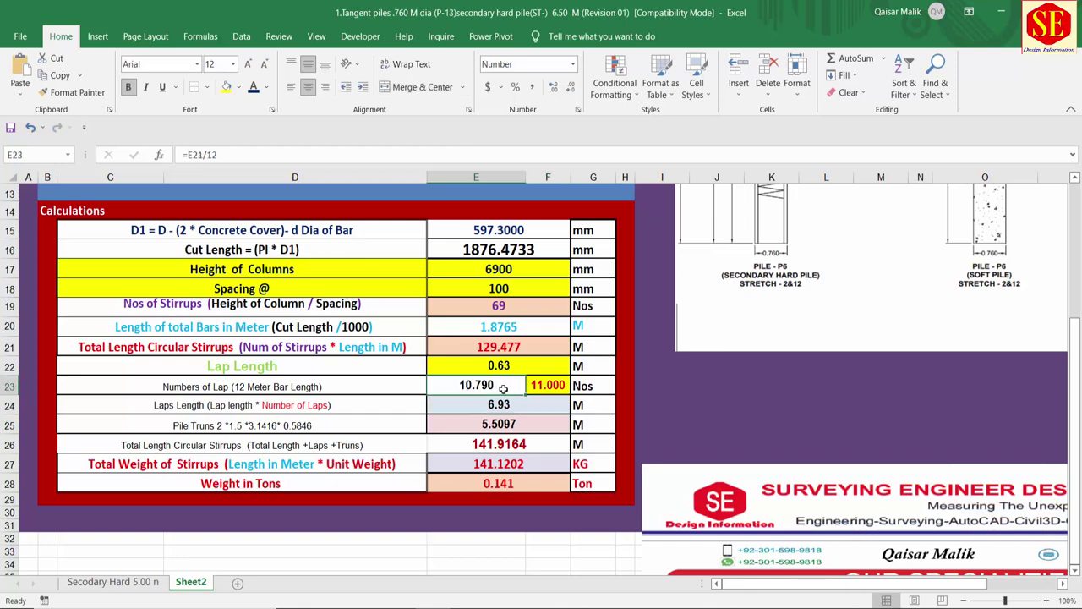
click(558, 387)
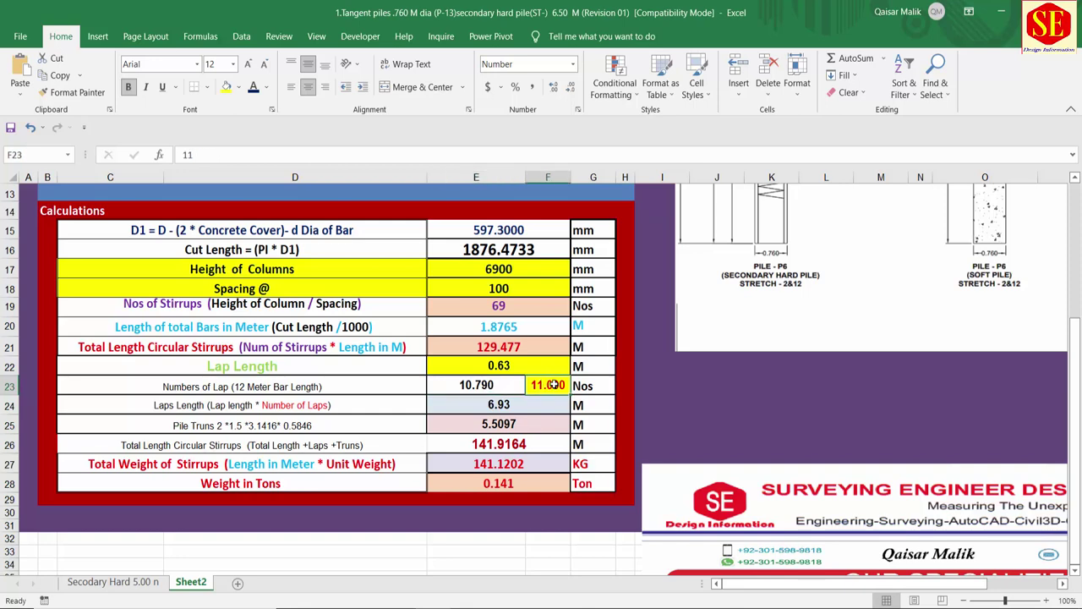
click(478, 385)
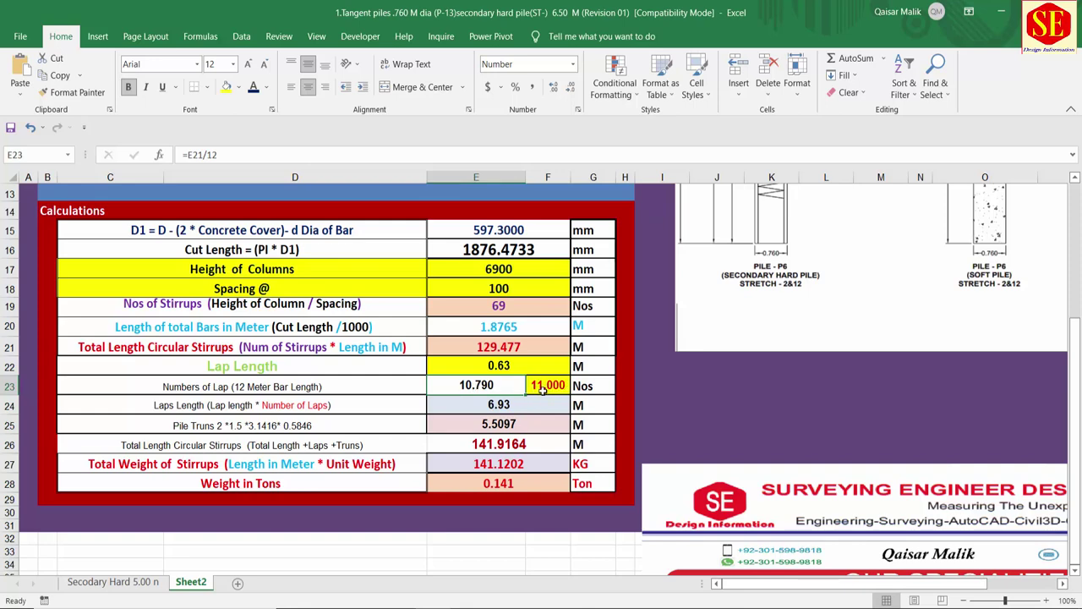
click(526, 399)
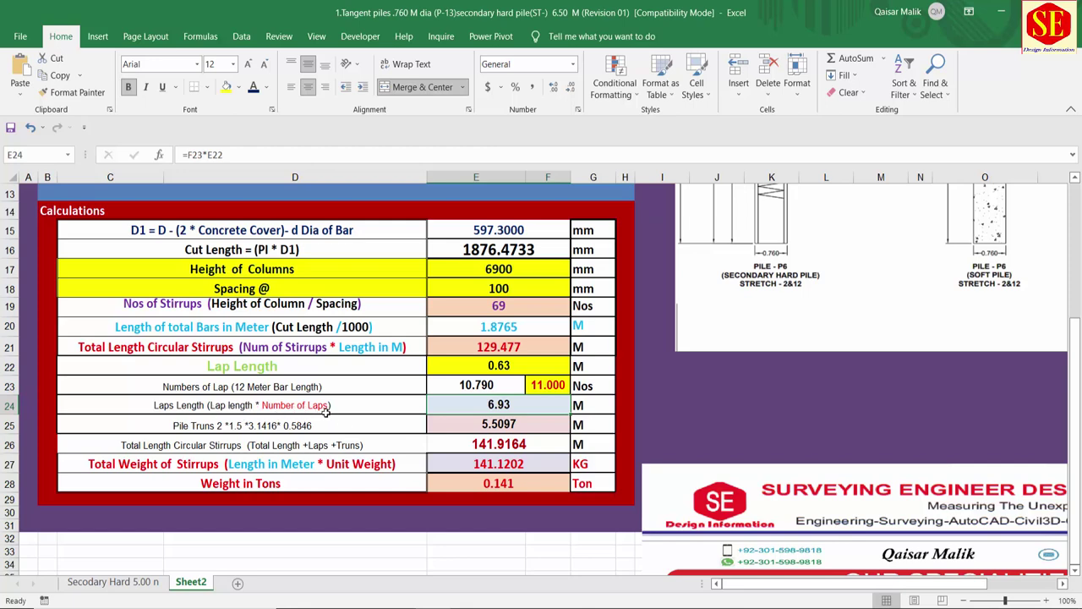
click(541, 388)
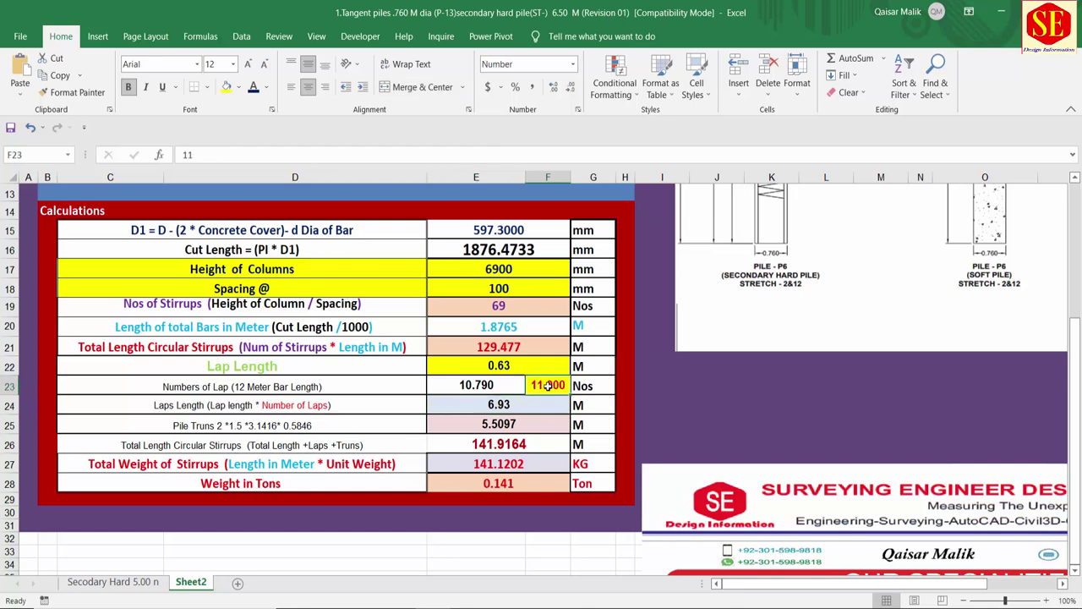
click(524, 367)
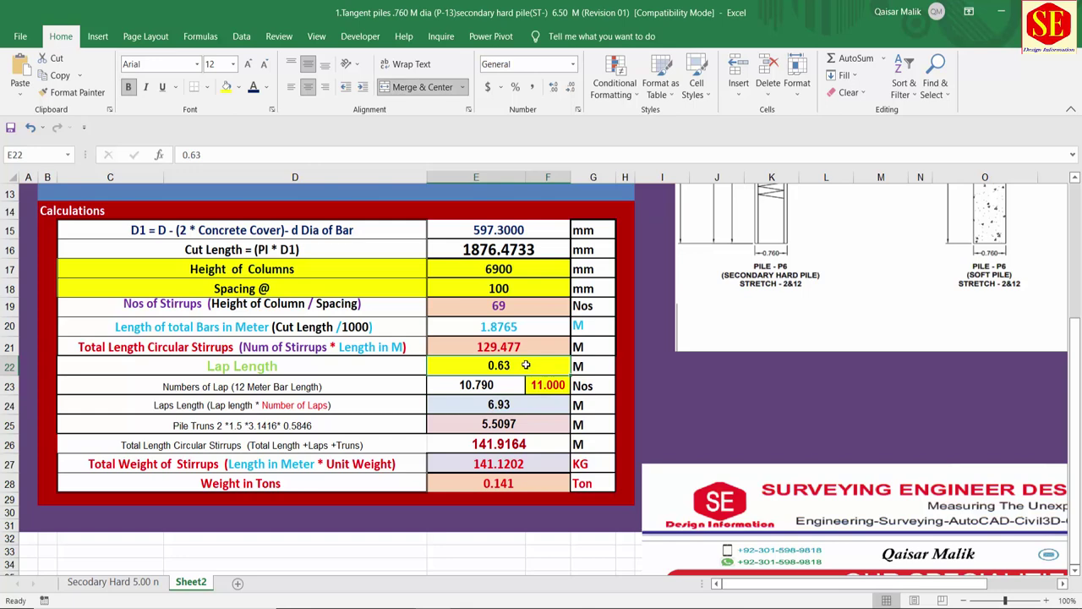
- Rewrite the laps length in E24 as =F23*E22, giving 6.93, and return to the schedule sheet
click(513, 406)
key(Delete)
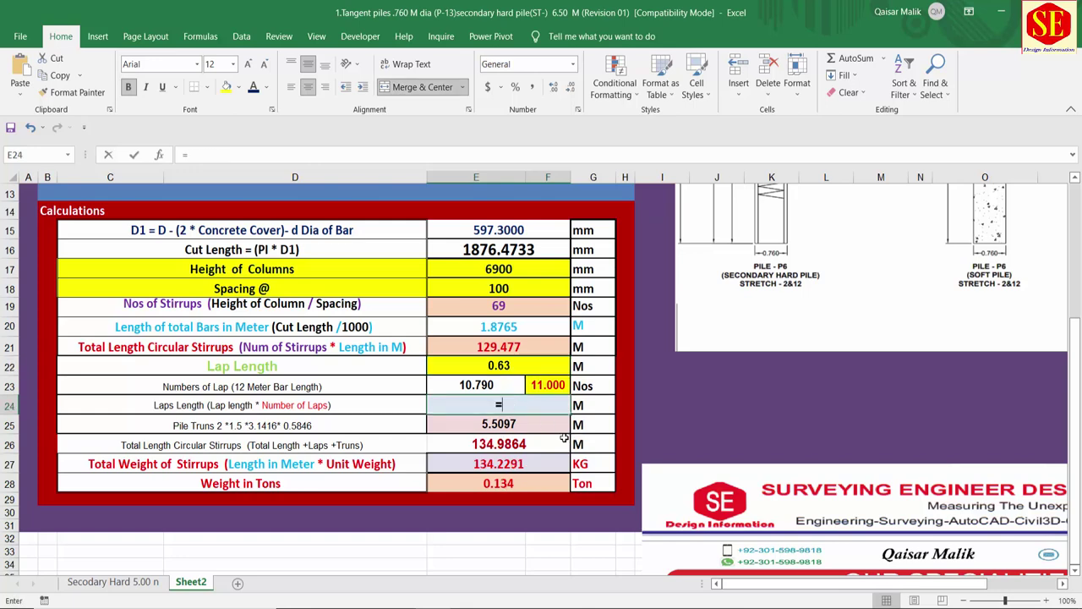
text(=)
click(535, 386)
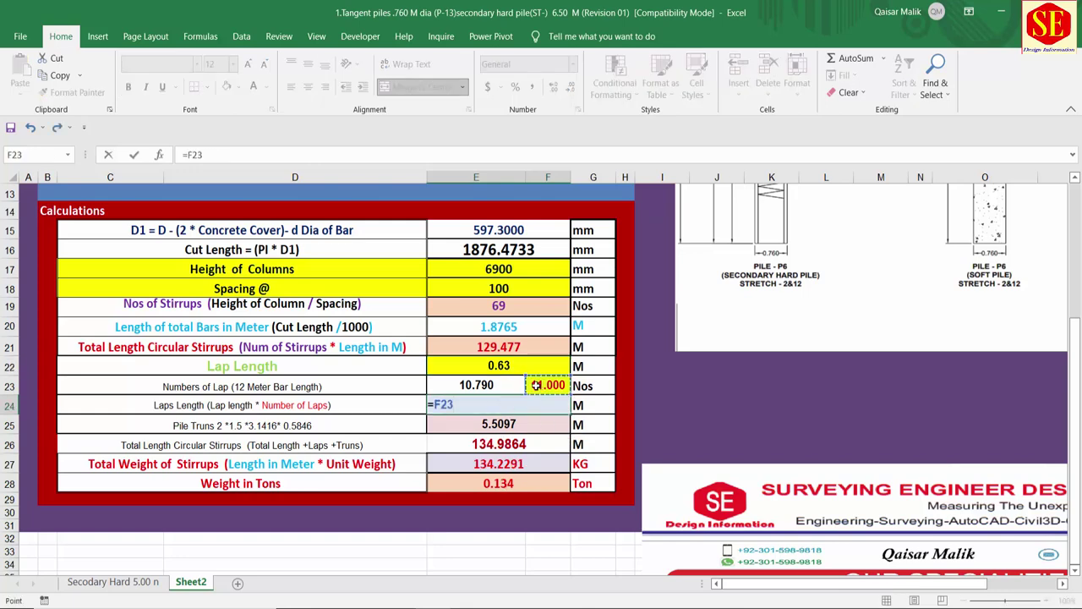
text(*)
click(504, 365)
key(Return)
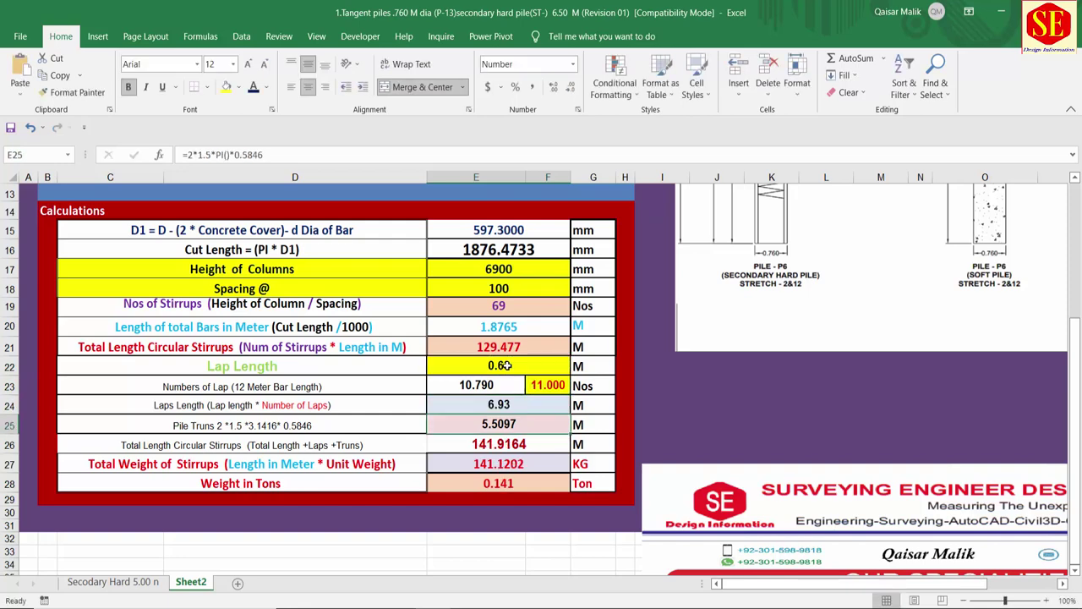
click(499, 405)
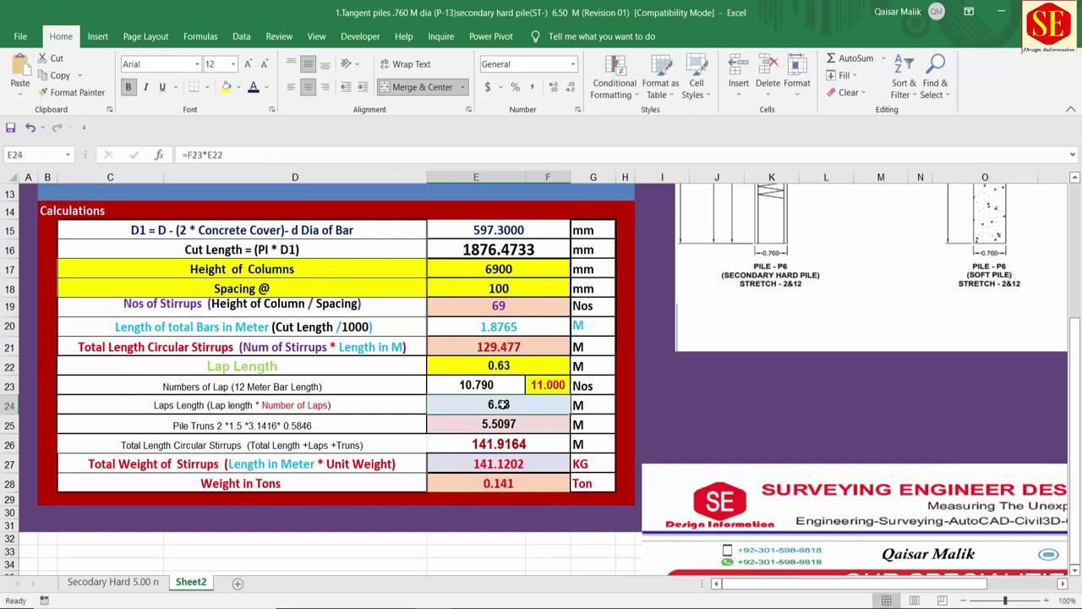
click(146, 582)
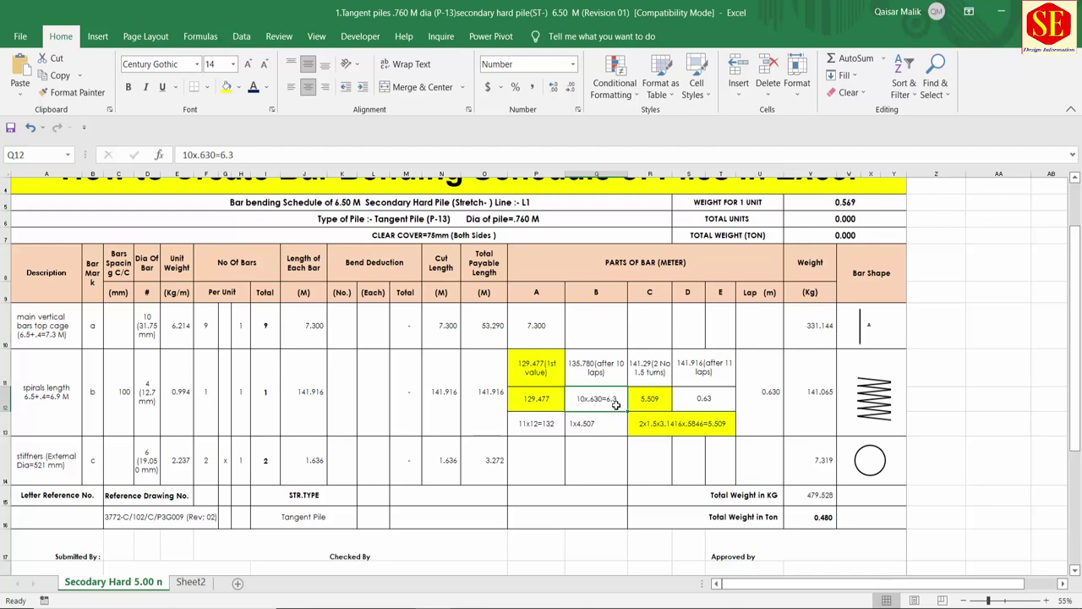
- On Sheet2, try 10 as the lap count in F23, then restore it to 11
click(191, 582)
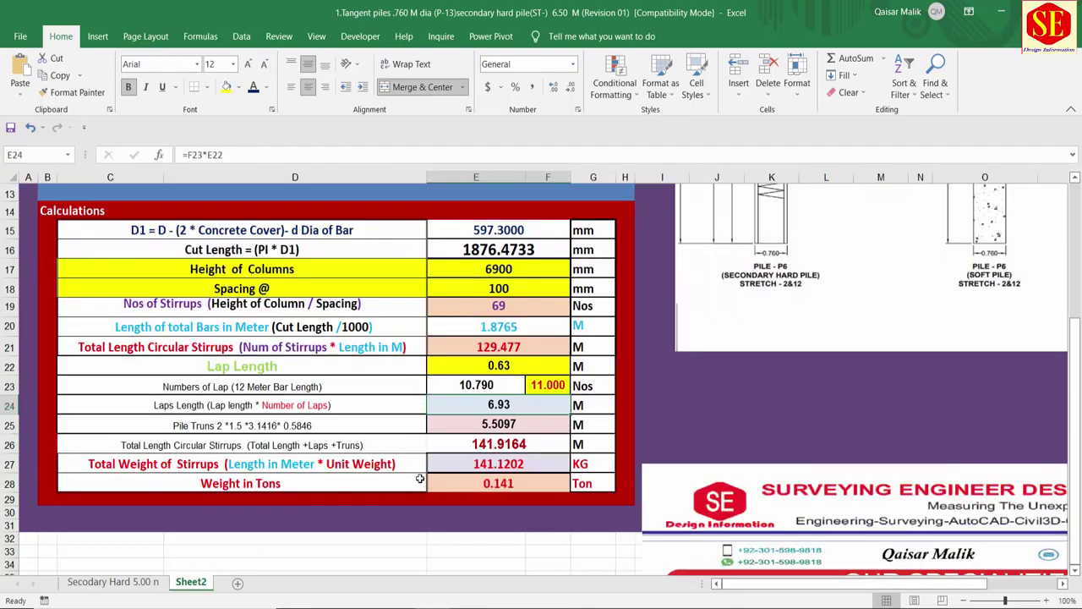
click(565, 388)
text(10)
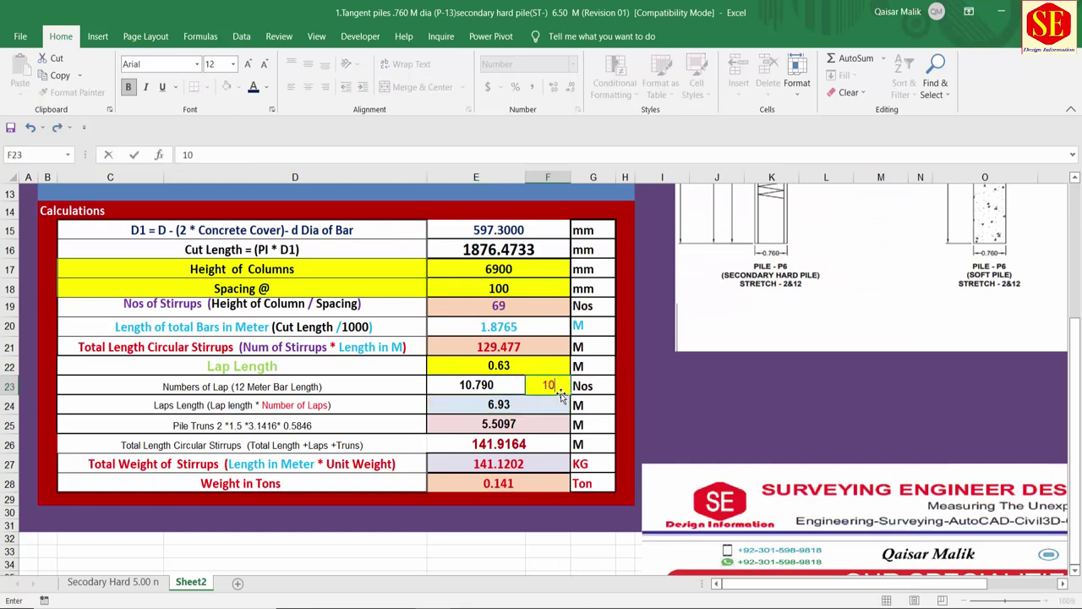
key(Return)
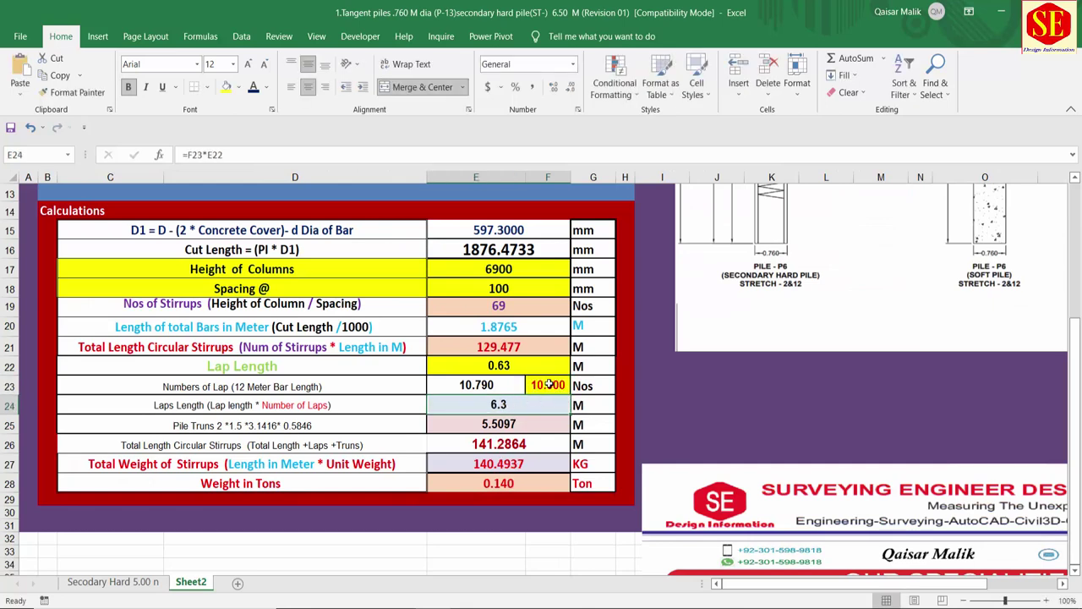
click(559, 385)
text(11)
key(Return)
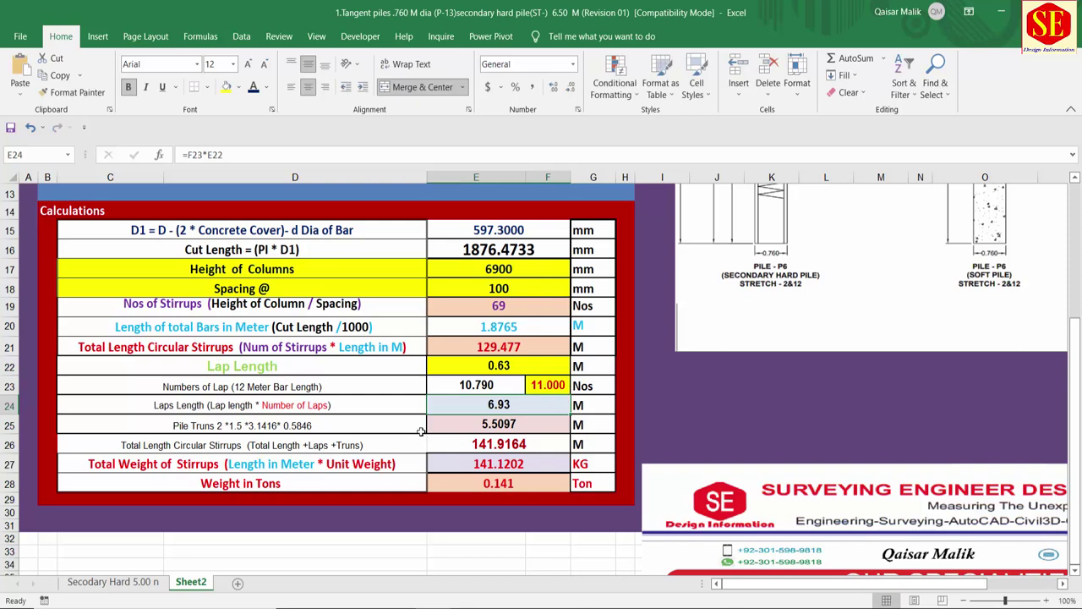
- Compare the schedule's 129.477, 10x.630=6.3 and 135.780 spiral entries, then bring up Windows search
click(163, 585)
click(586, 424)
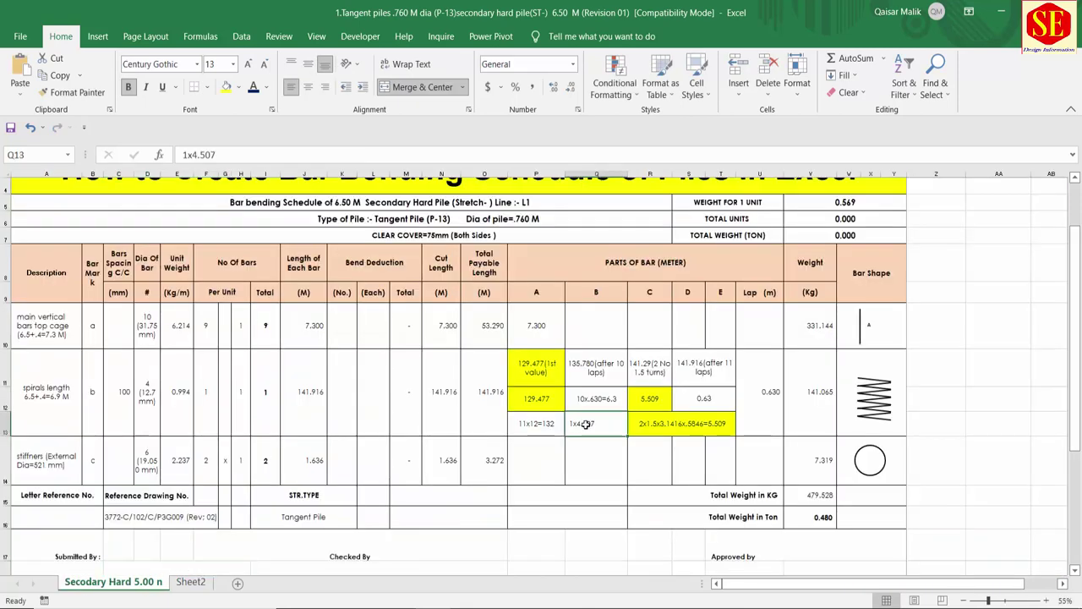
click(611, 399)
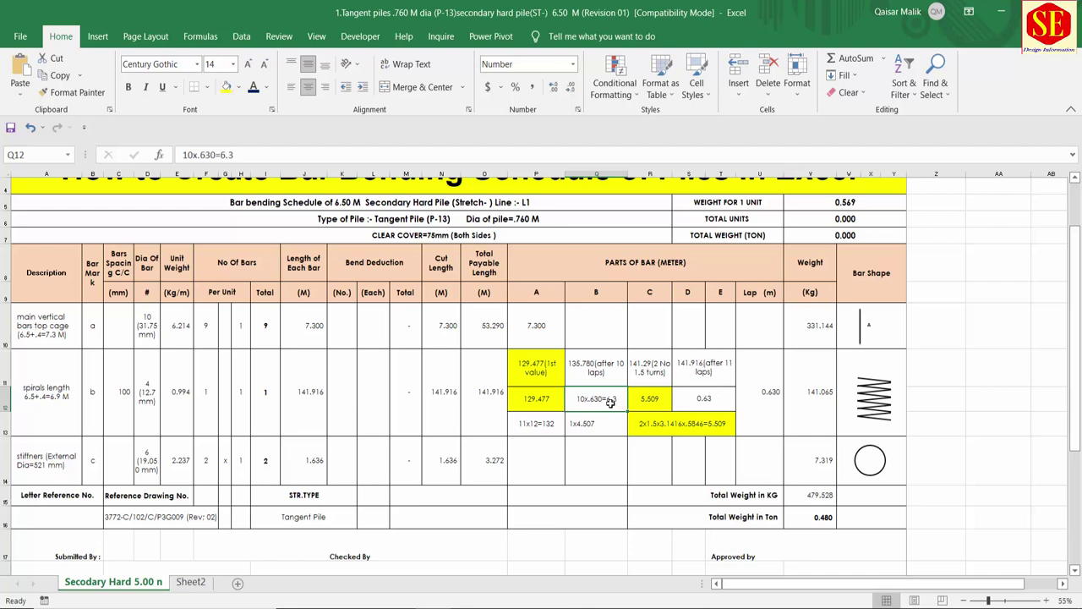
click(546, 399)
click(601, 398)
click(554, 398)
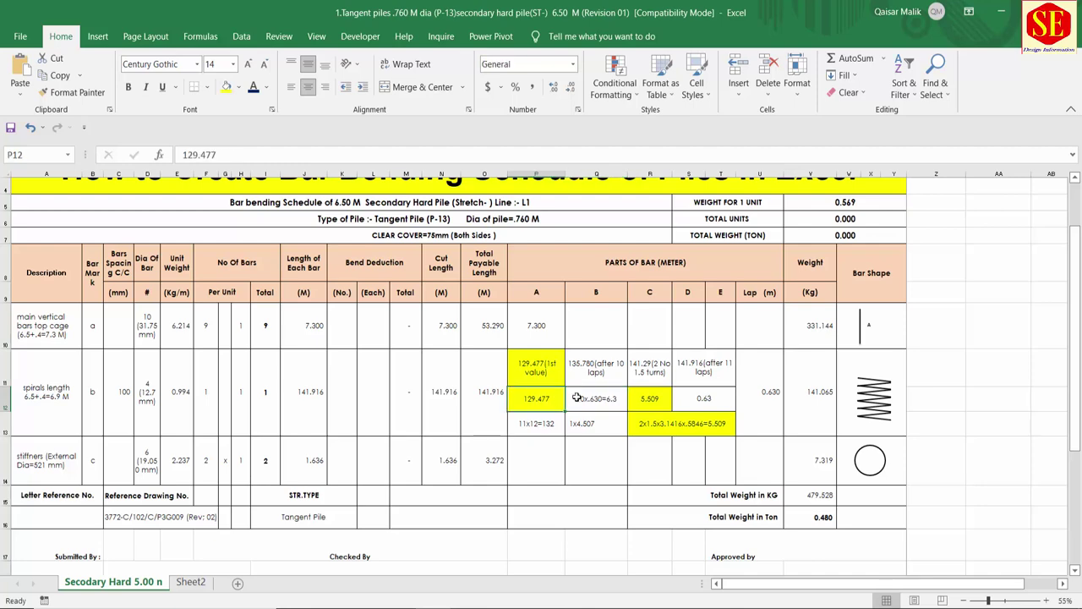
click(577, 398)
click(583, 368)
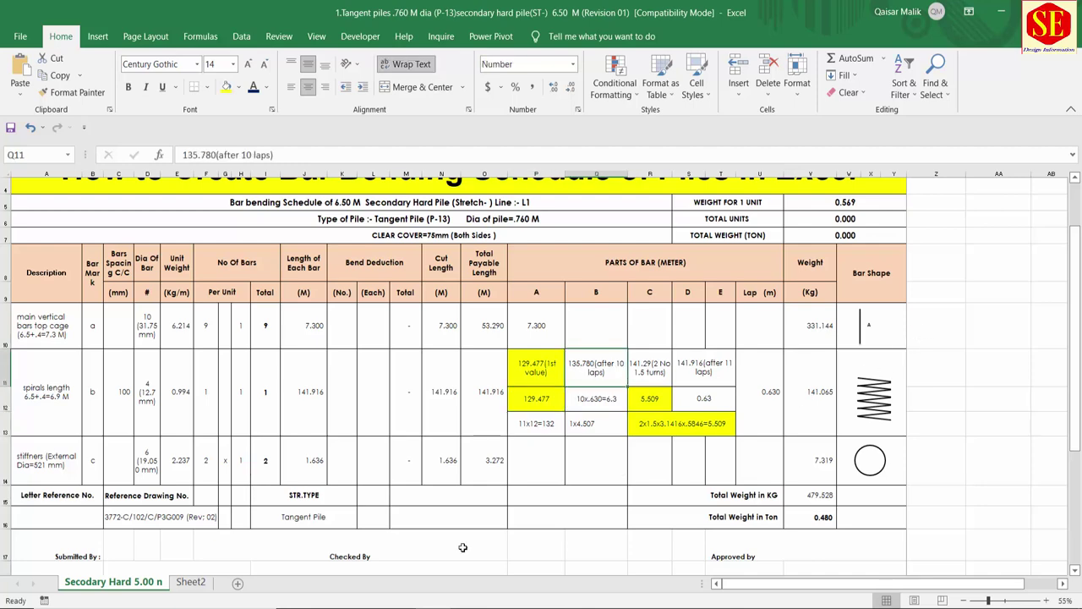
key(super)
- Launch Calculator and add 129.477 + 6.3 to get 135.777
text(c)
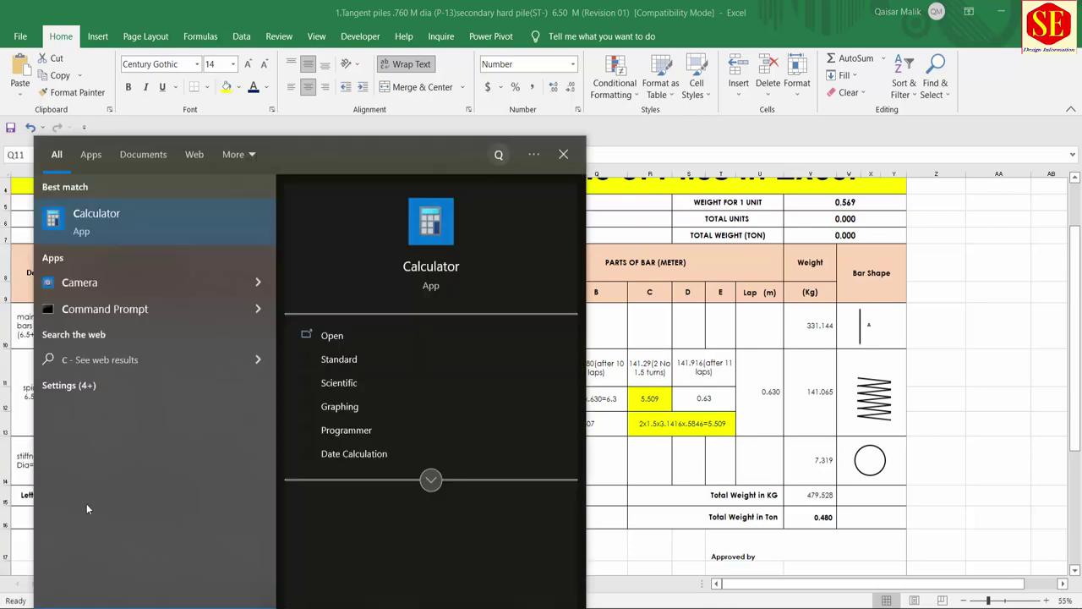
click(78, 221)
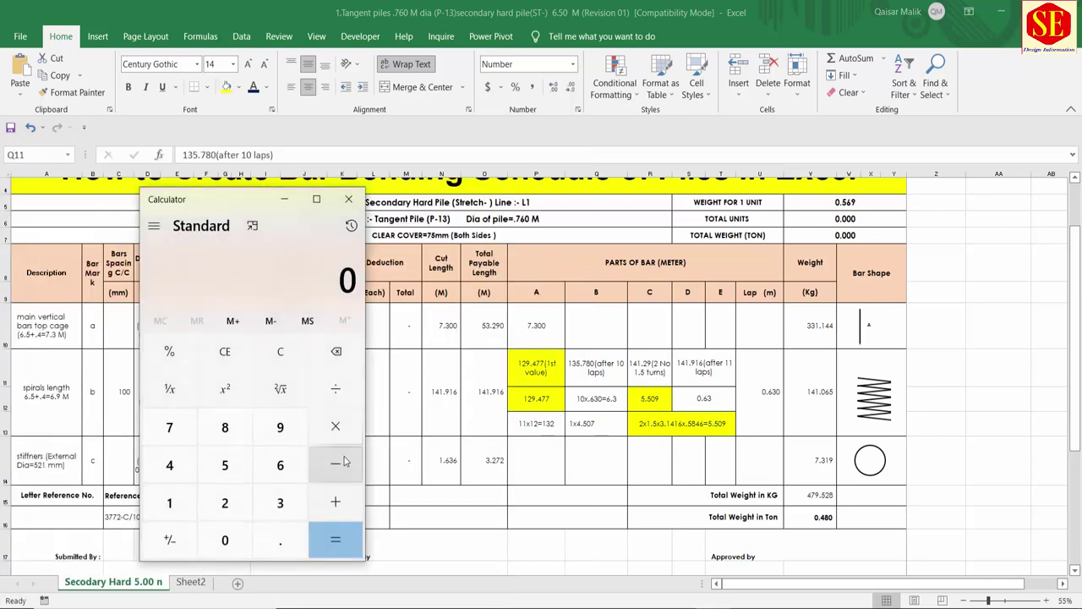
text(129)
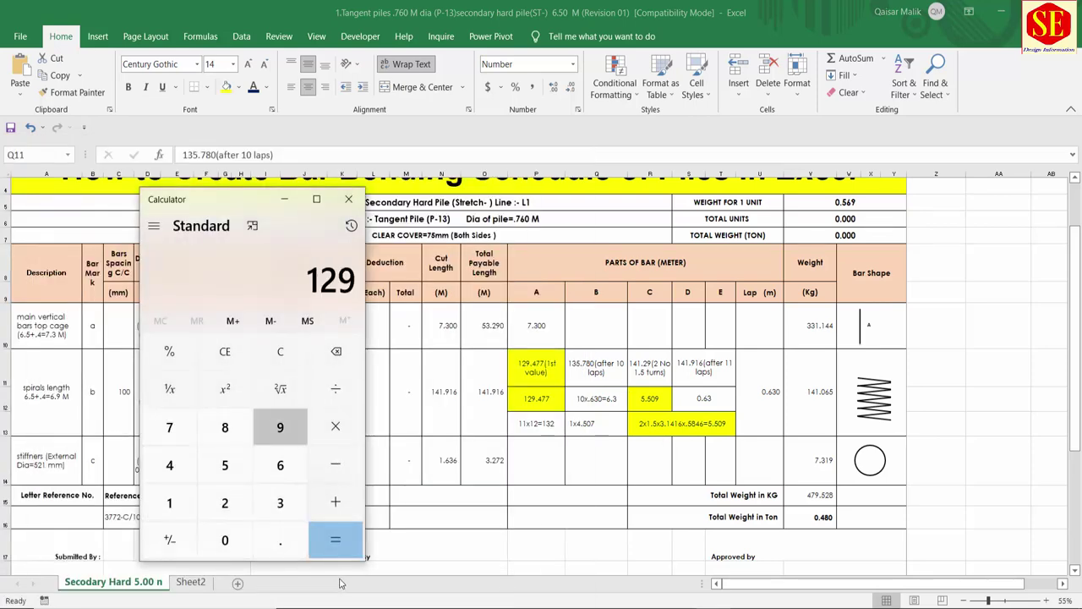
text(.477)
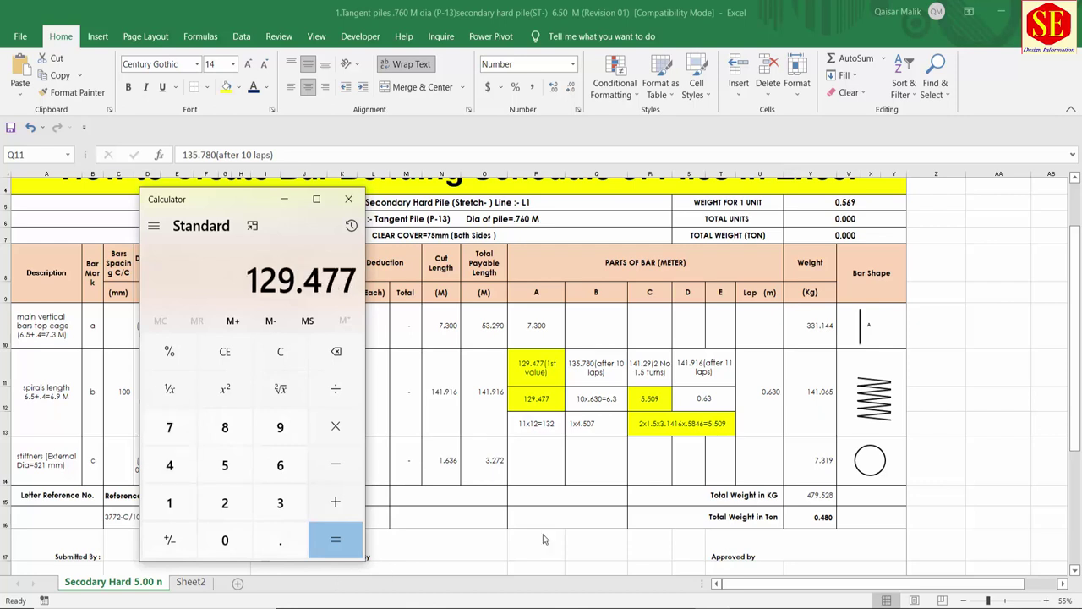
key(plus)
text(6.3)
key(Return)
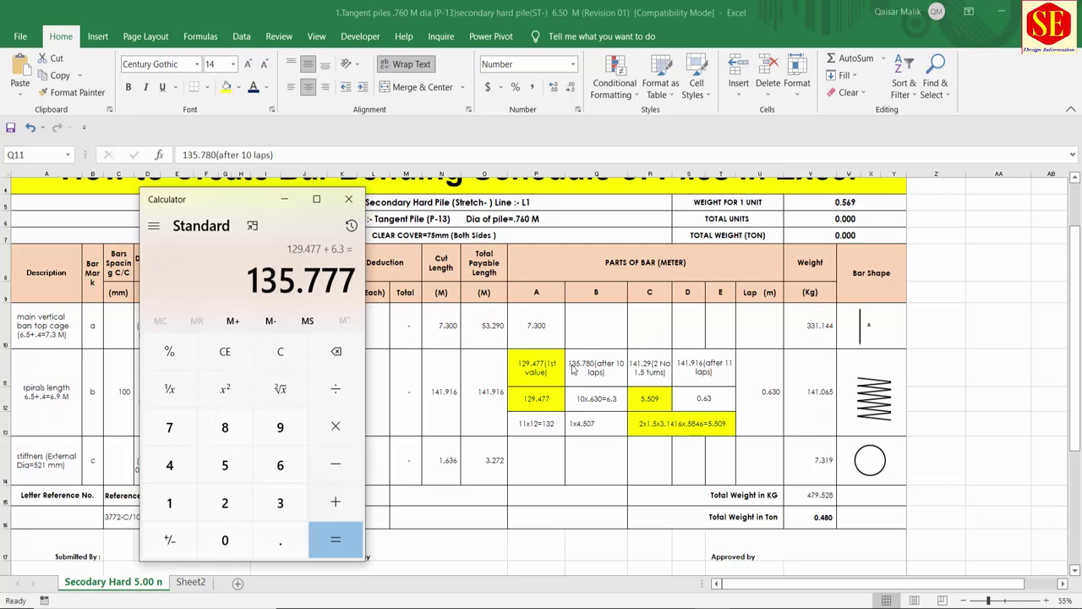
click(605, 359)
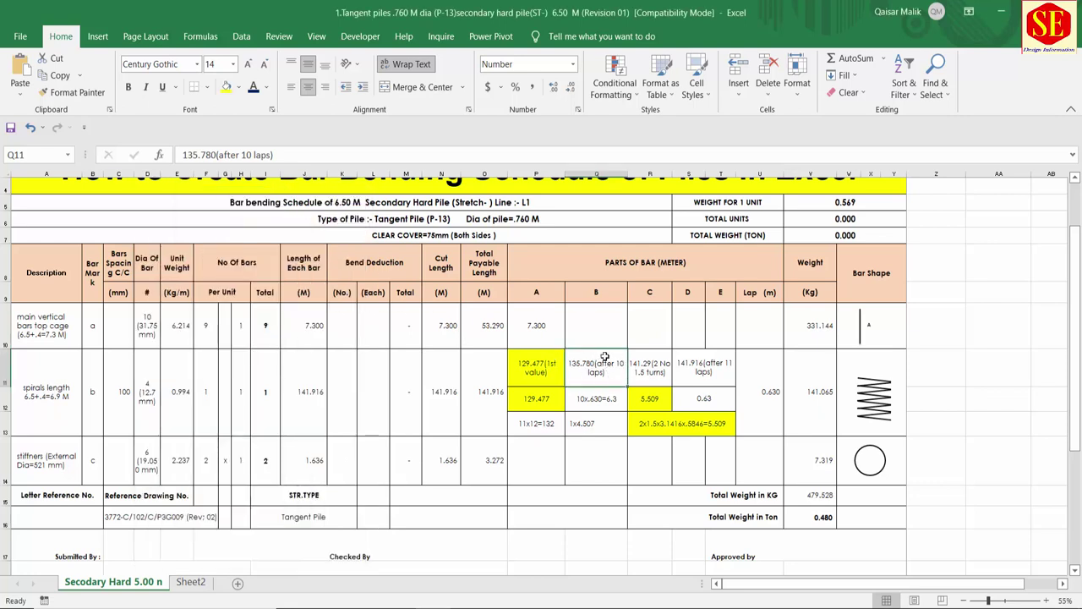
click(600, 296)
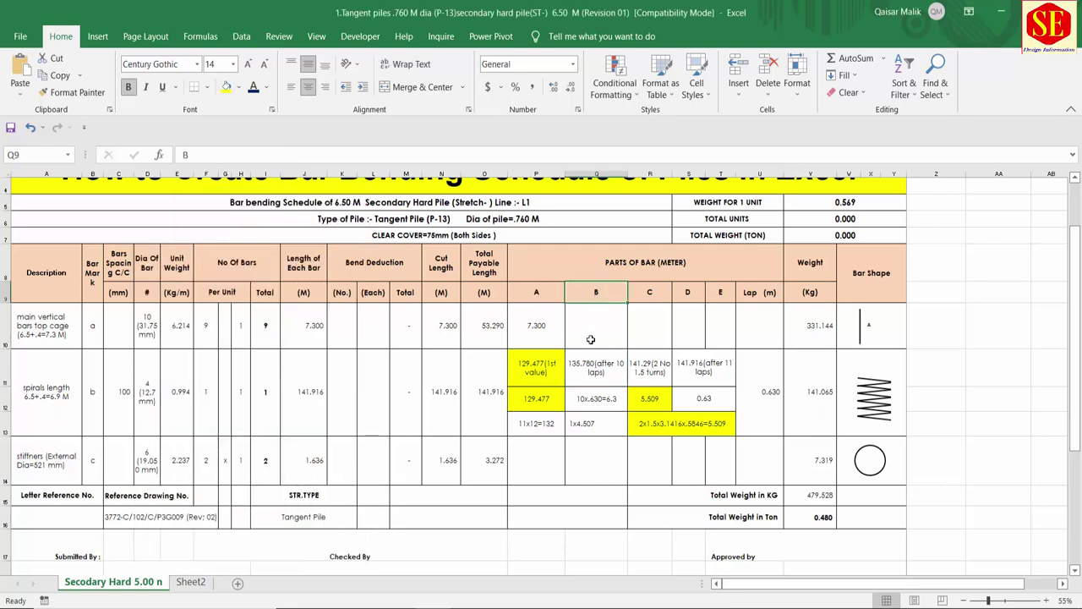
click(584, 366)
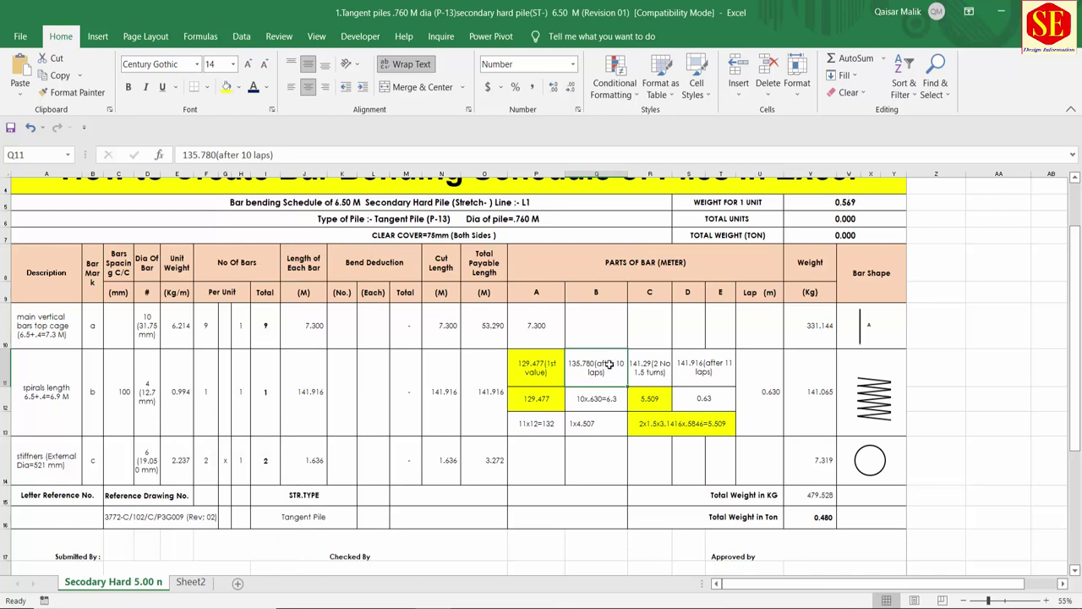
click(608, 368)
click(607, 396)
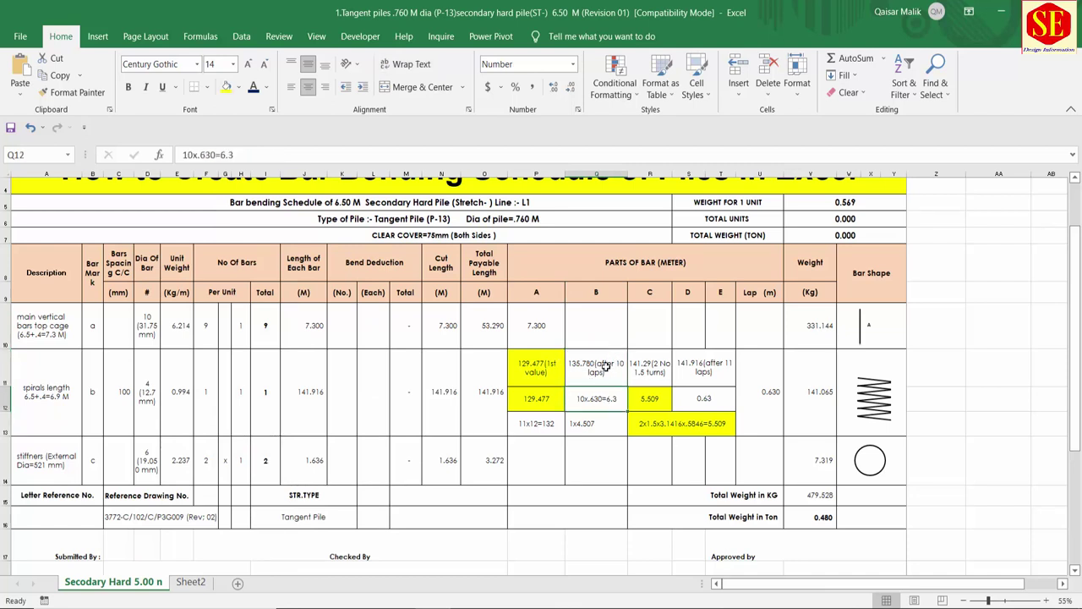
click(606, 372)
click(605, 394)
click(604, 380)
click(606, 394)
click(653, 372)
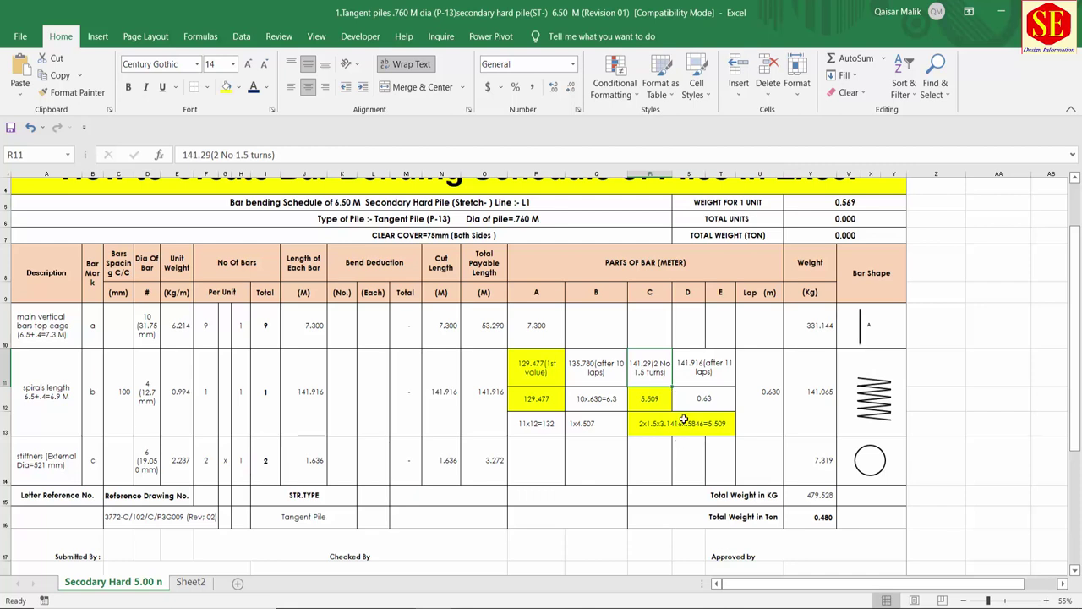
- Check the two-turn calculation in R13, then move to Sheet2's Calculations table
click(672, 427)
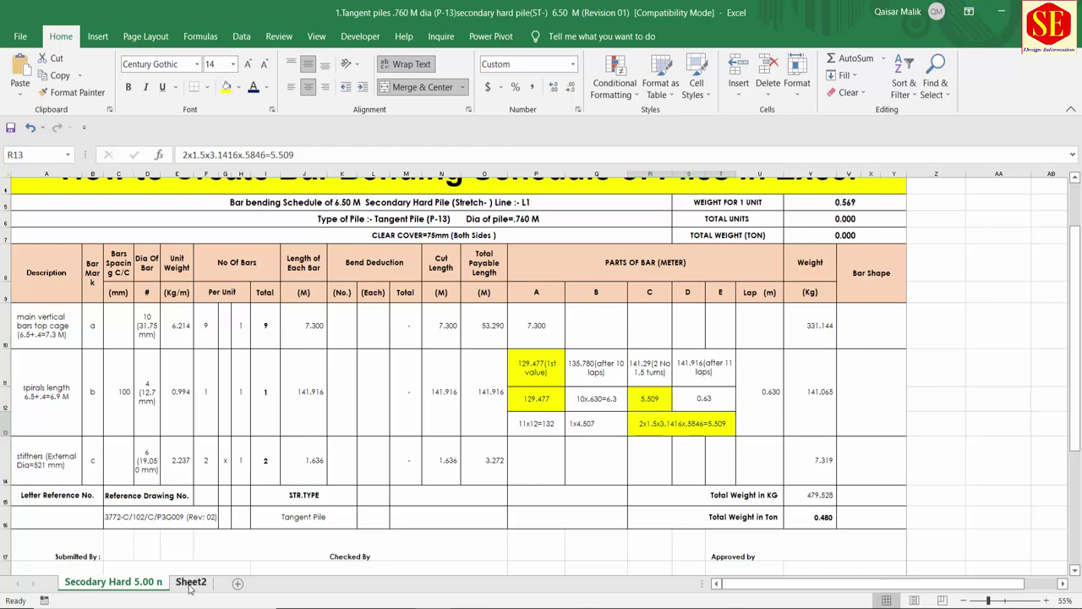
click(192, 582)
- Rewrite Sheet2's E25 pile-turns formula as =2*1.5*PI()*0.5846 (5.5097), then return to the schedule
click(234, 427)
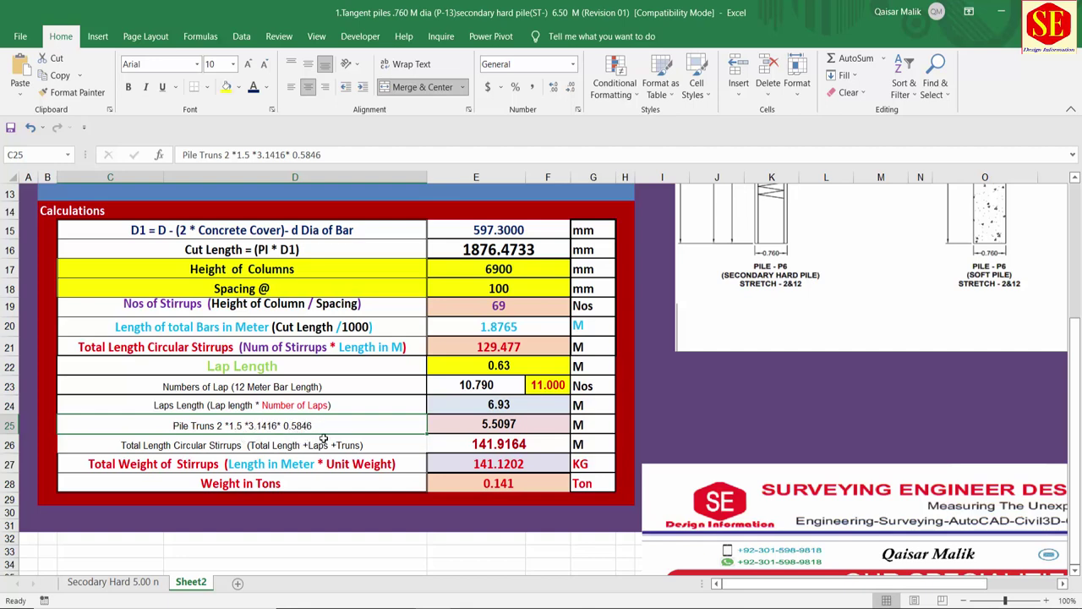
click(506, 424)
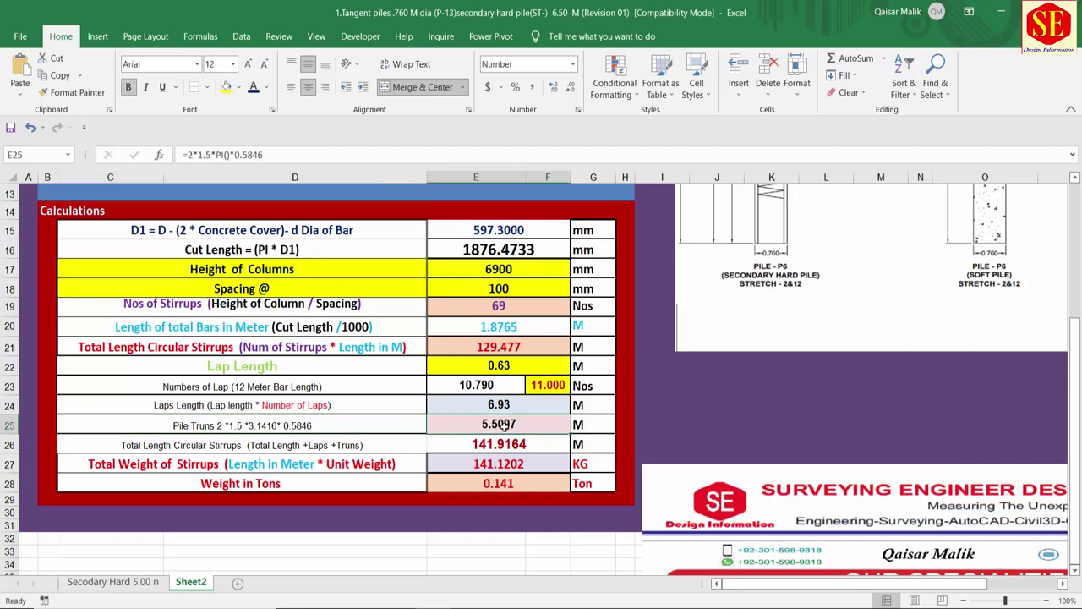
double_click(505, 425)
text(=)
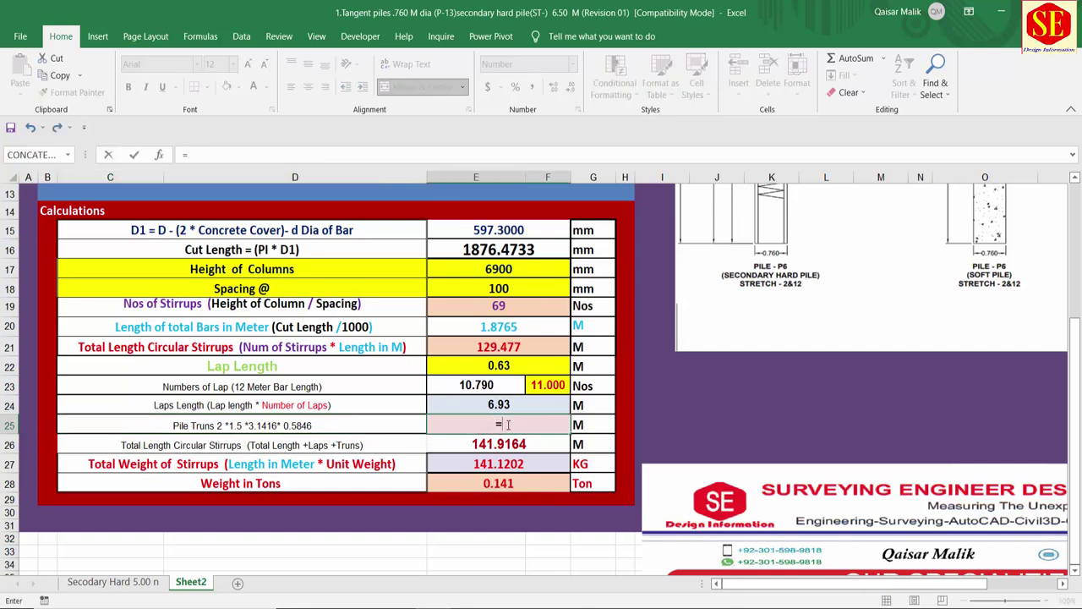
text(2)
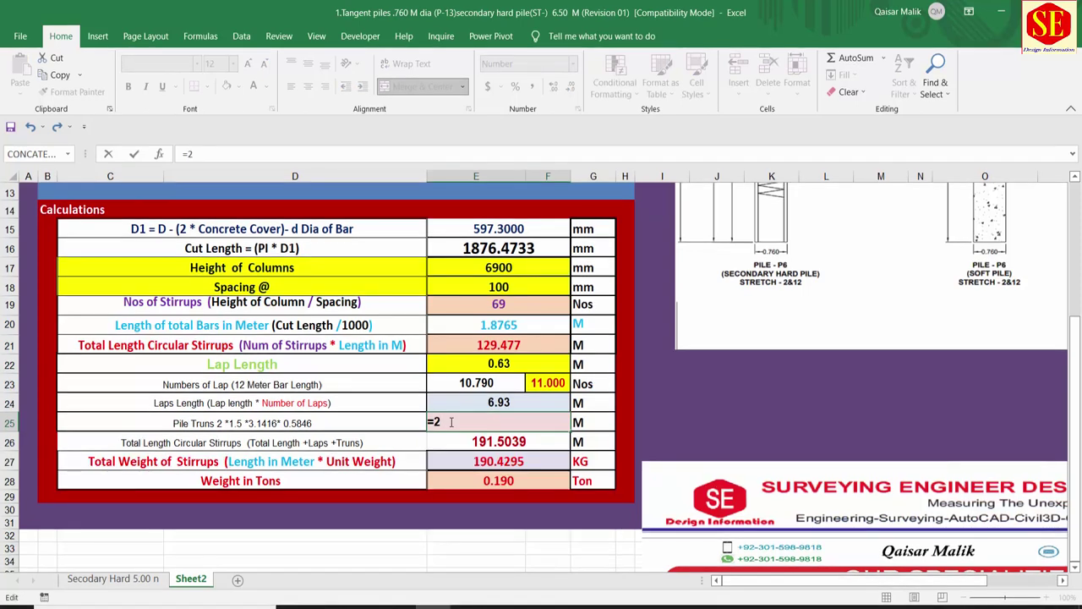
text(*1.5*)
text(pi)
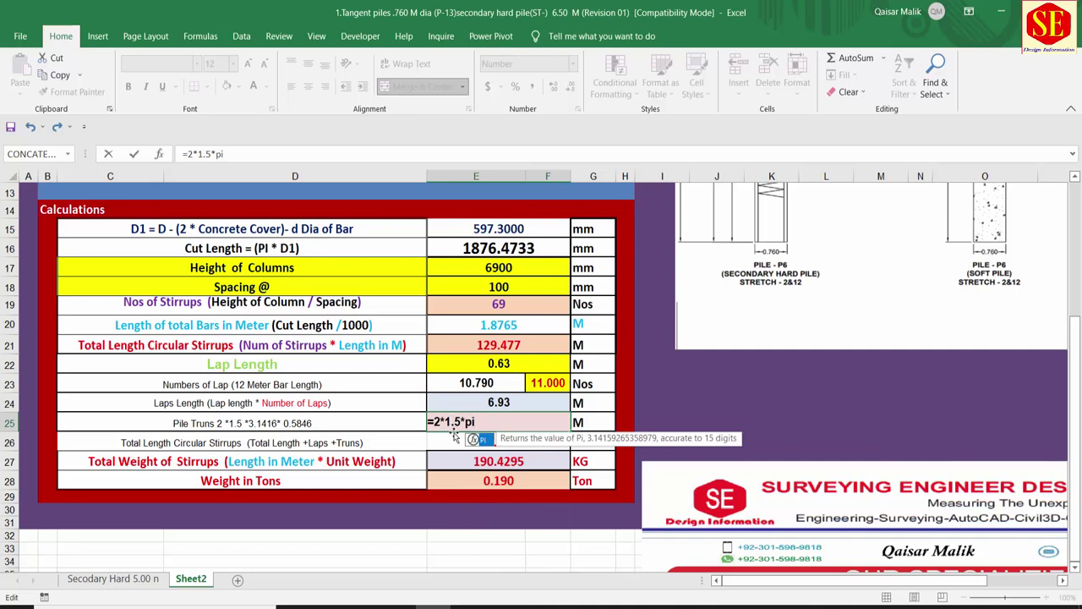
key(Tab)
click(492, 443)
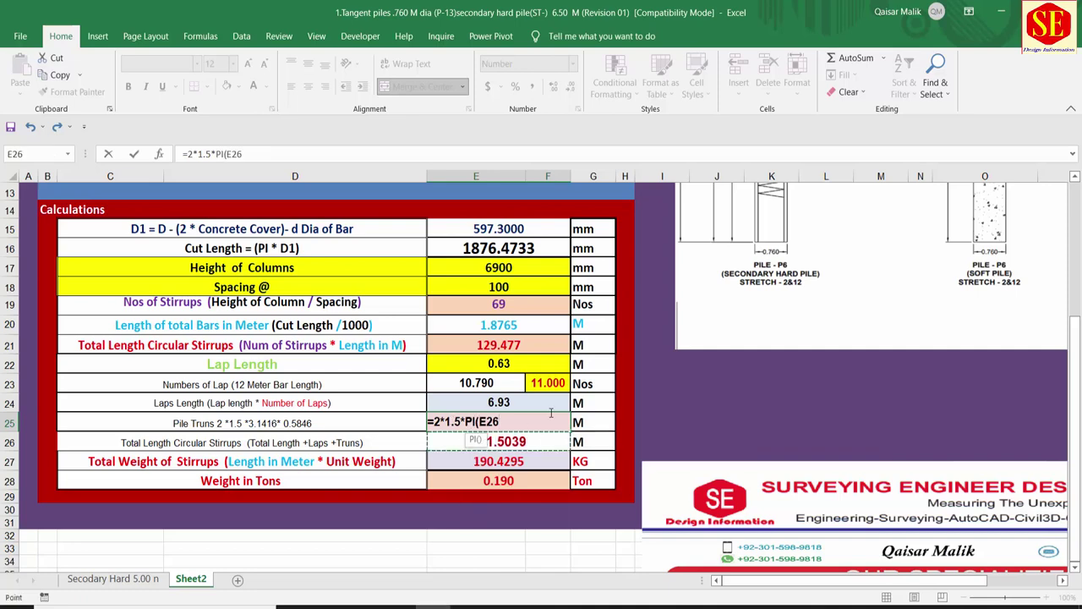
key(BackSpace)
key(BackSpace)
key(BackSpace)
key(BackSpace)
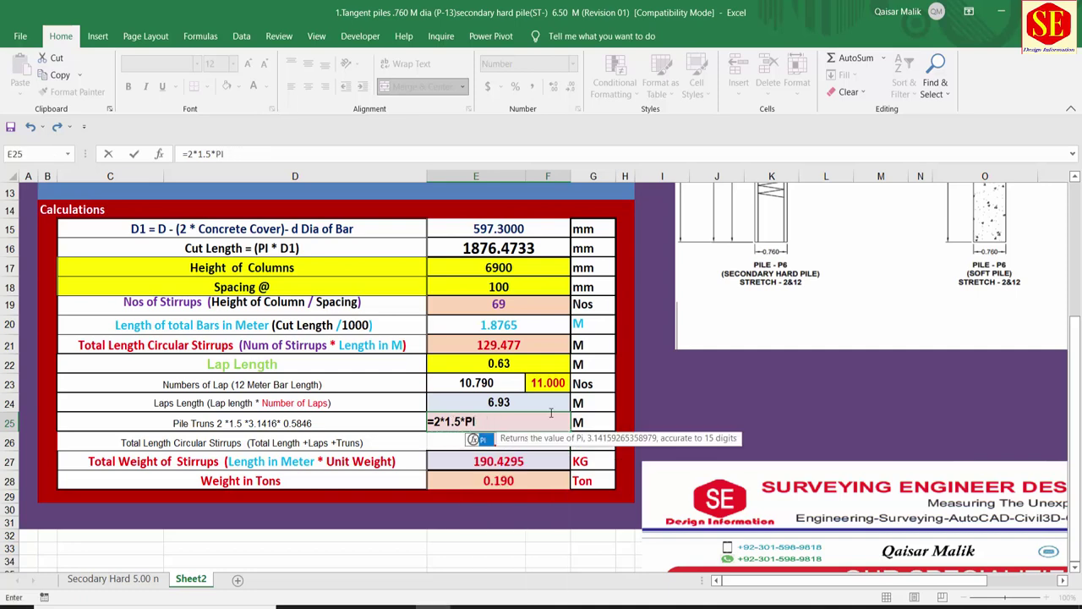
text(())
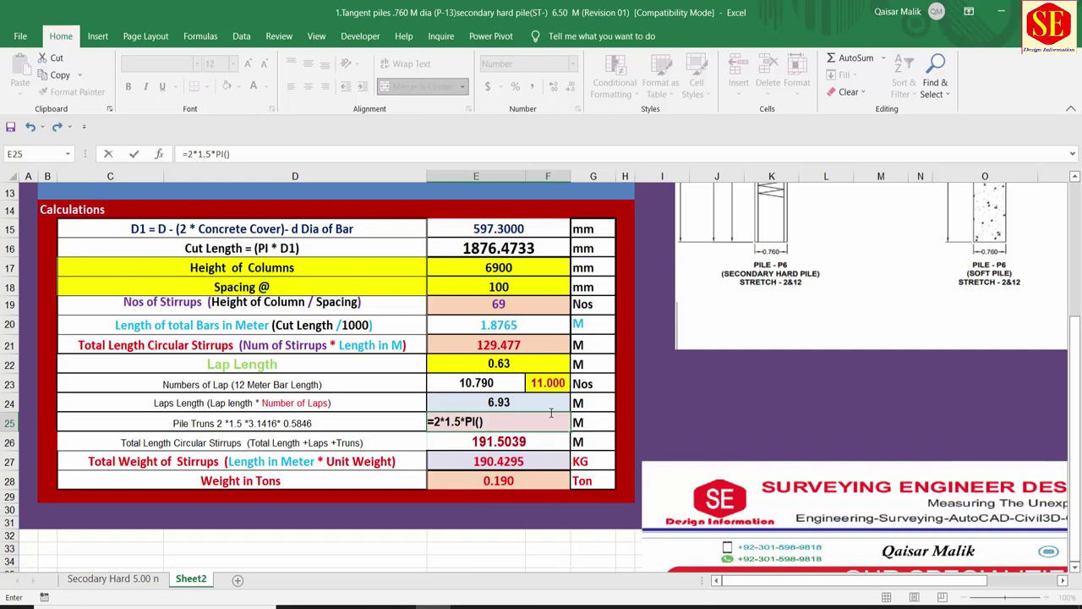
text(*)
key(ctrl+Return)
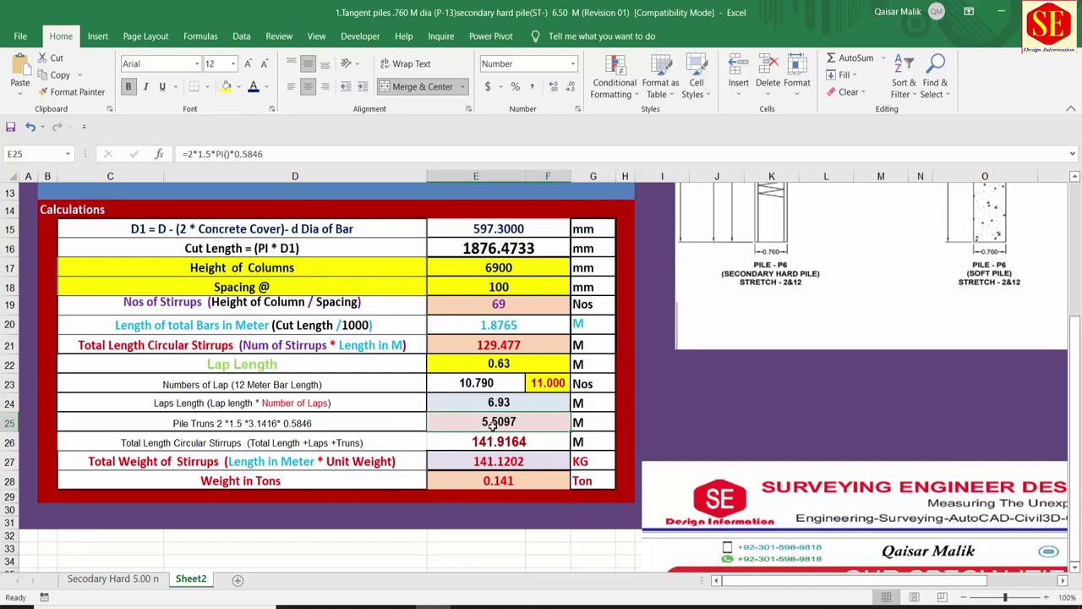
click(151, 580)
- Re-enter 5.509 in R12 and fill the 5.509 calculation cell orange
click(655, 406)
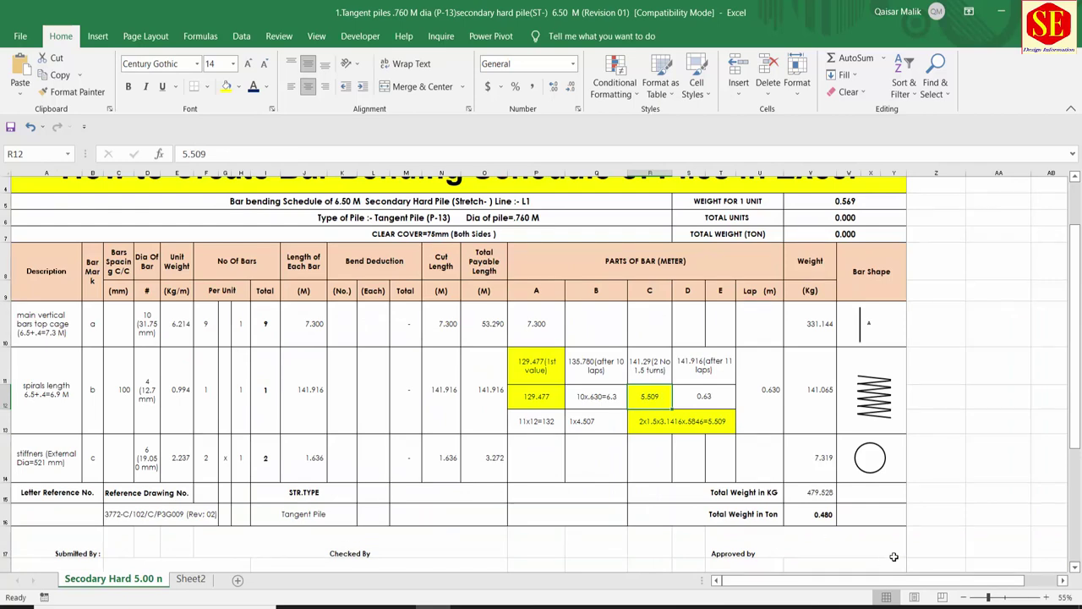
text(5.509)
key(Return)
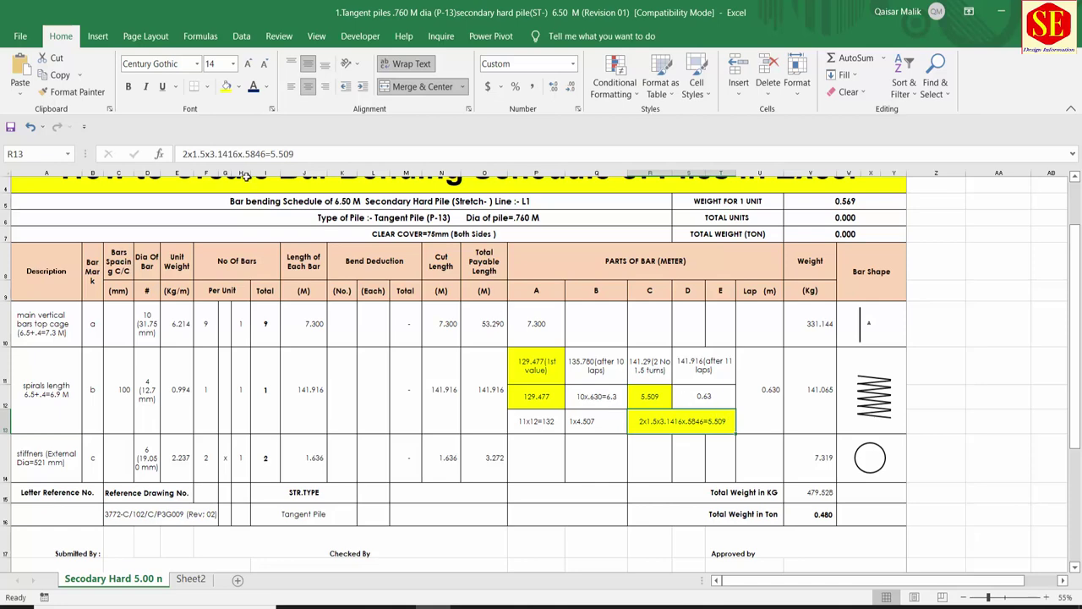
click(239, 87)
click(252, 208)
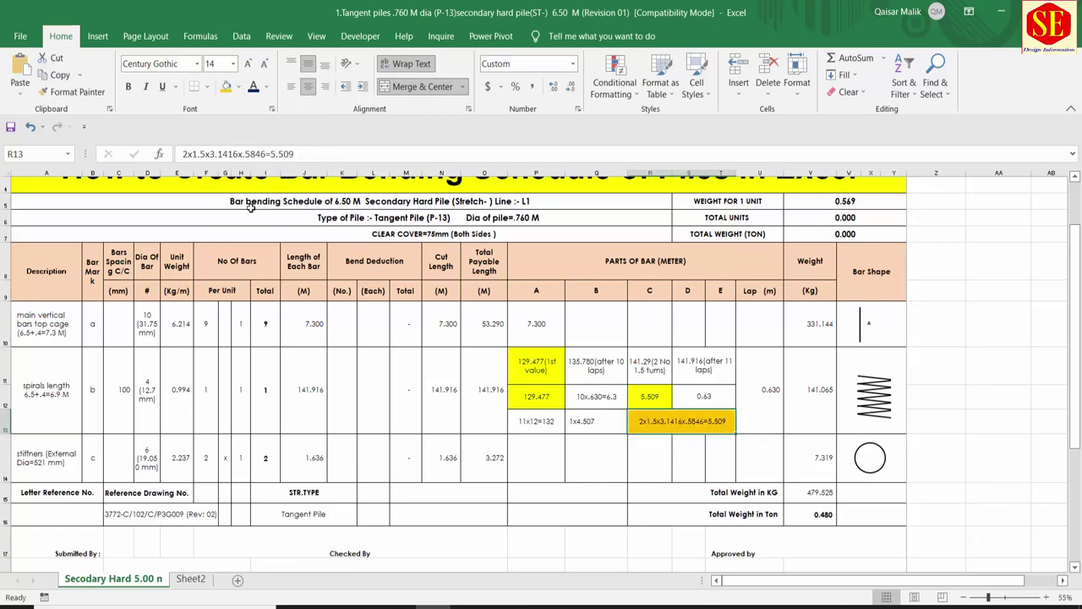
- In Calculator, add 5.509 to 135.777 to get 141.286
click(655, 396)
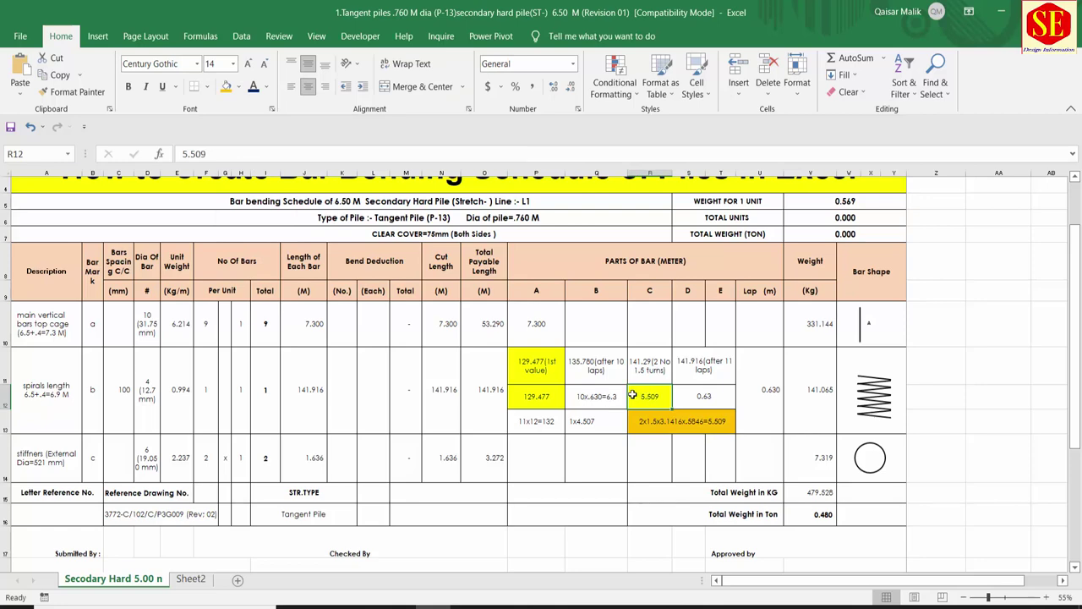
click(582, 373)
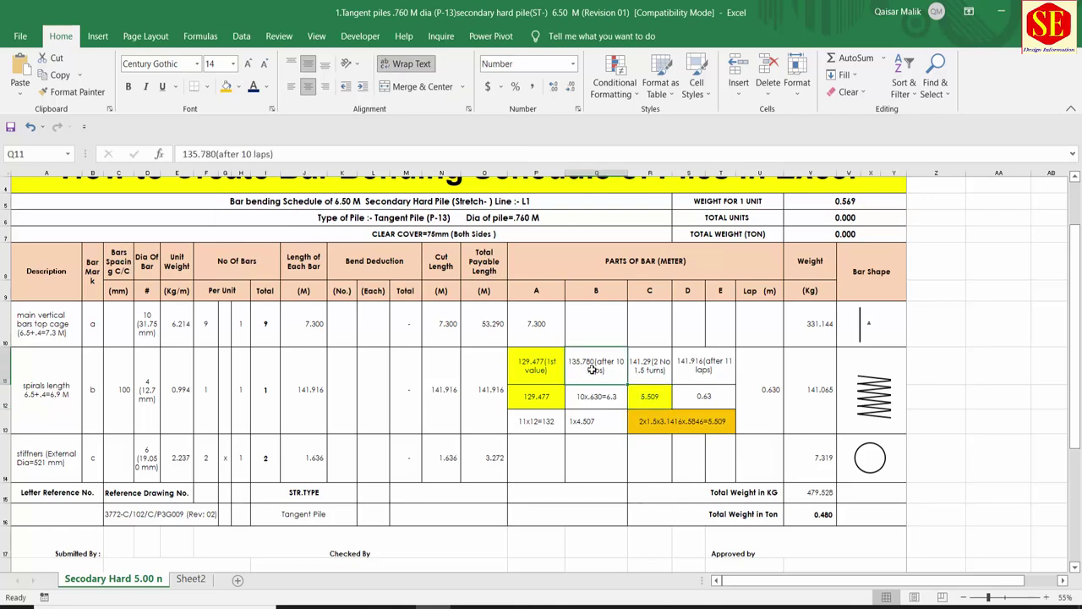
click(677, 606)
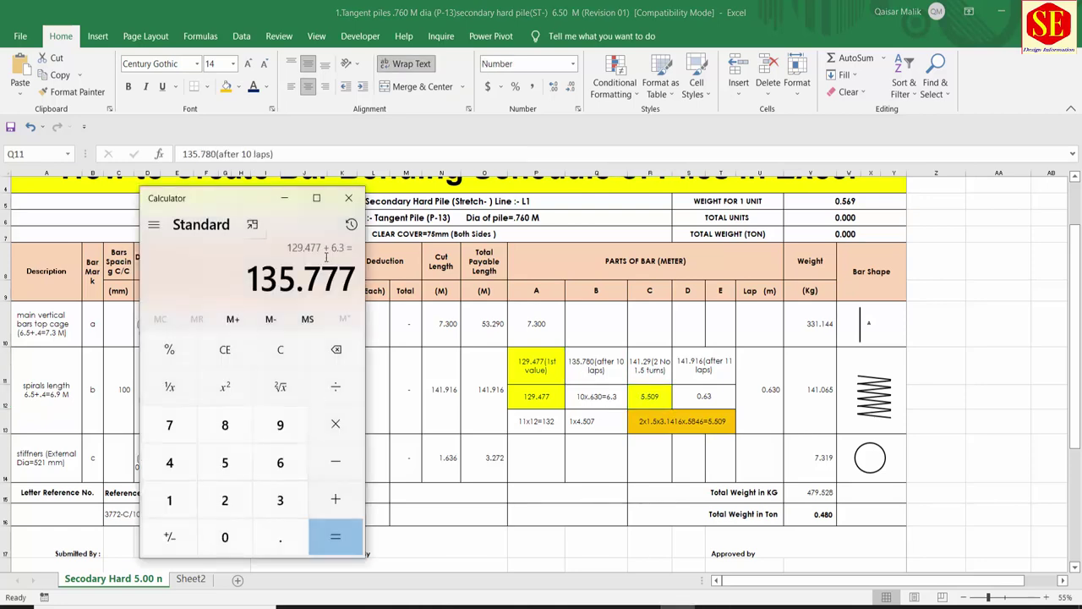
click(335, 500)
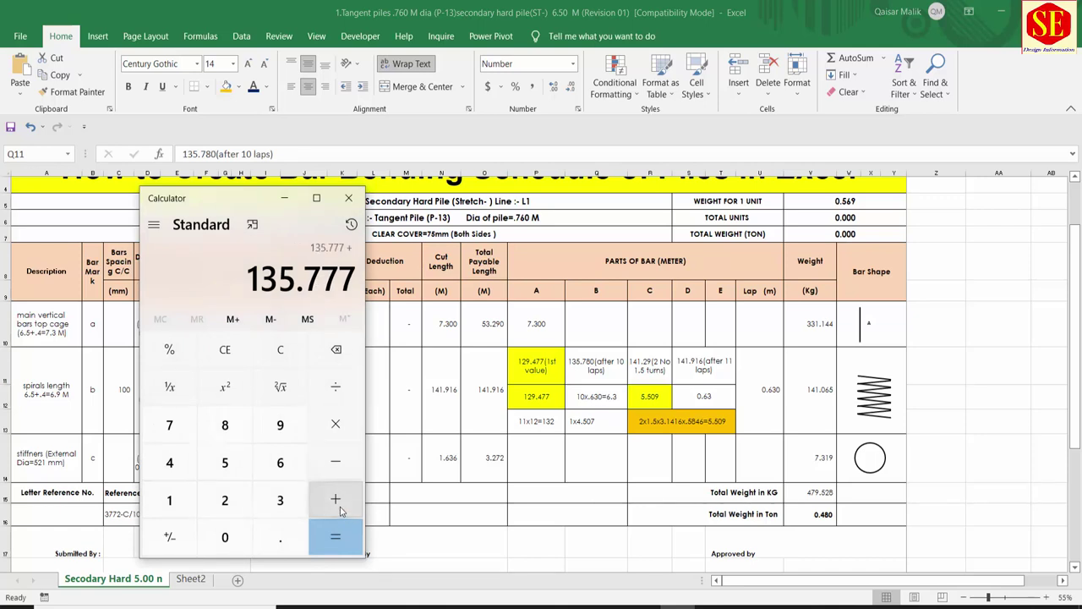
text(5.509)
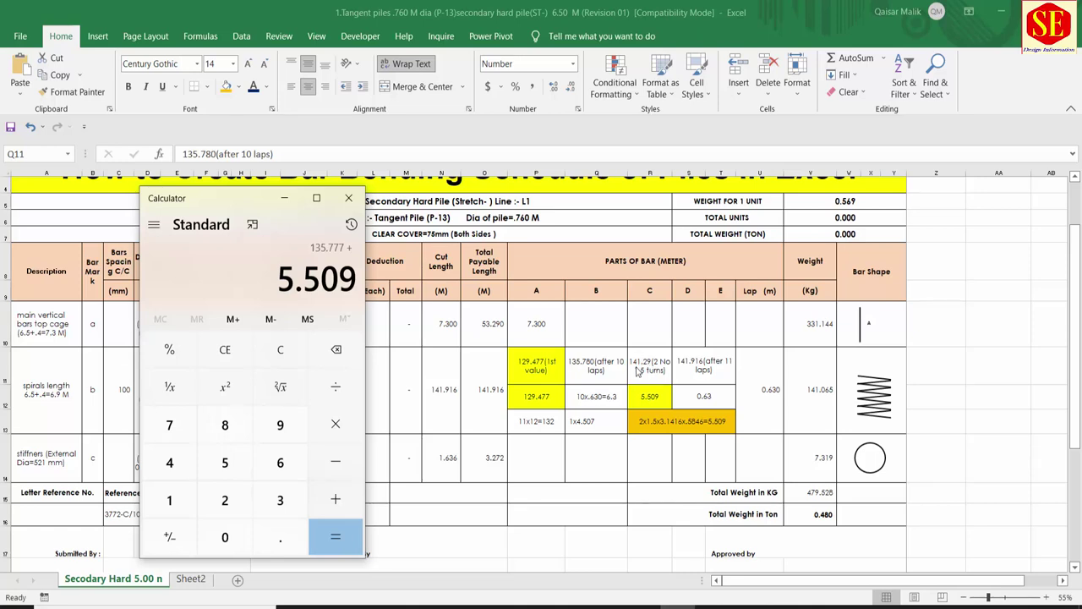
key(Return)
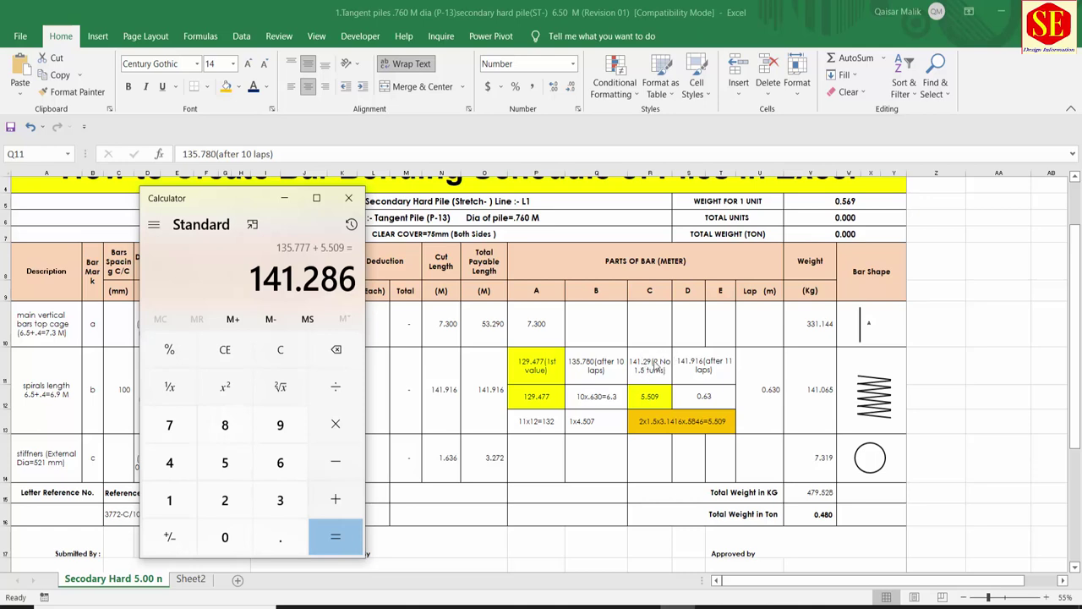
key(alt+Tab)
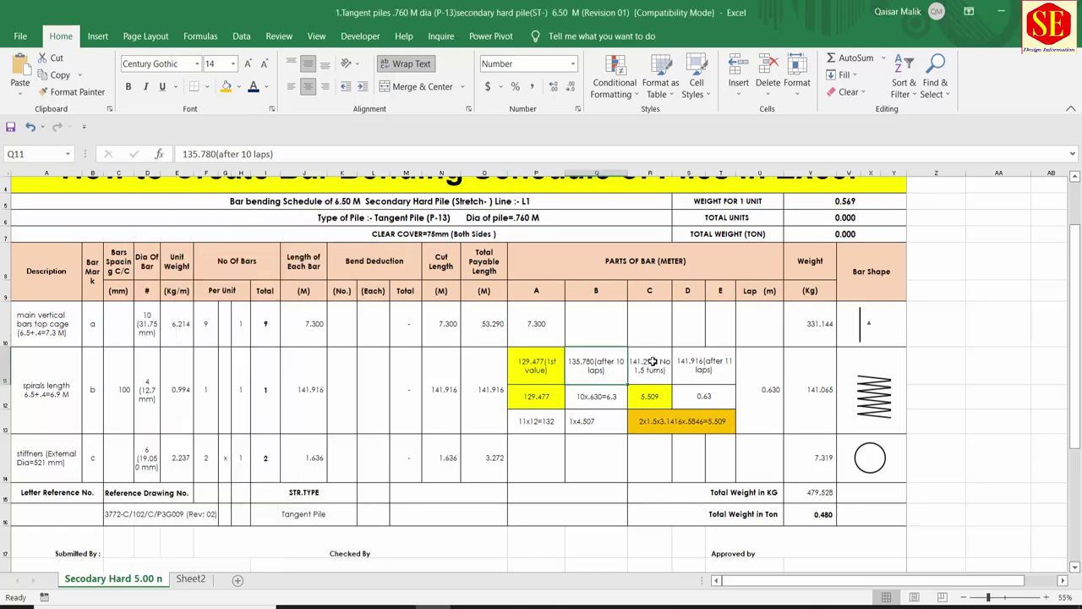
- Add the 0.63 lap to 141.286 in Calculator, confirming 141.916
click(715, 369)
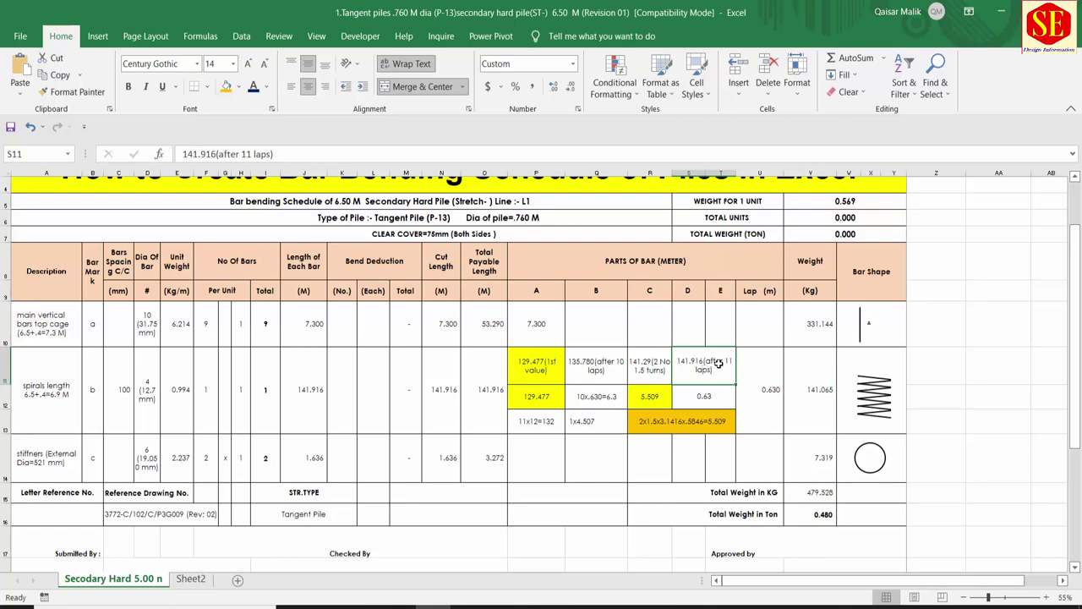
click(704, 398)
click(652, 361)
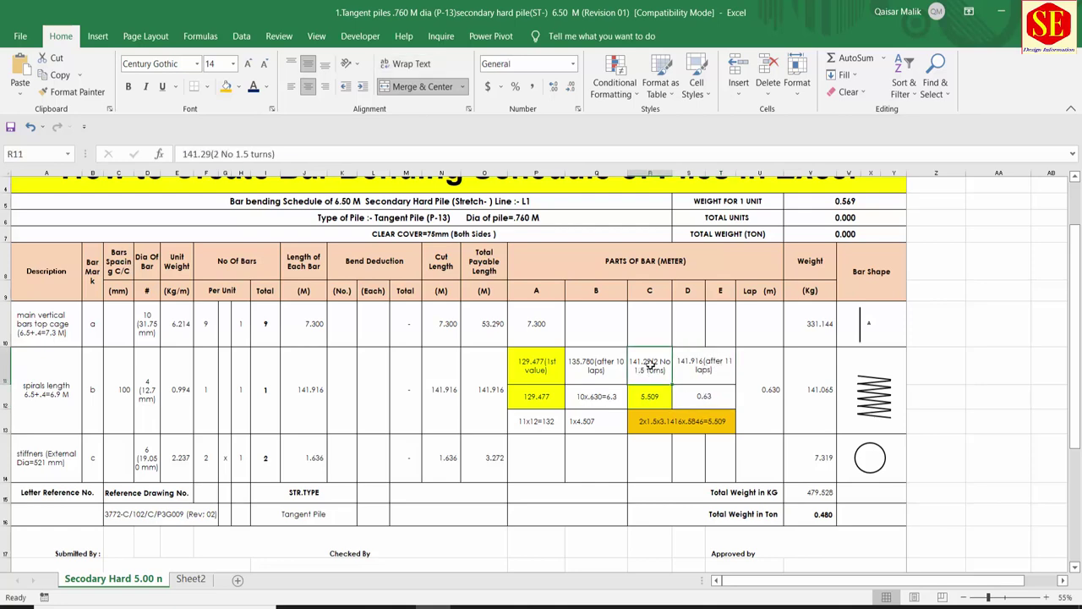
click(676, 607)
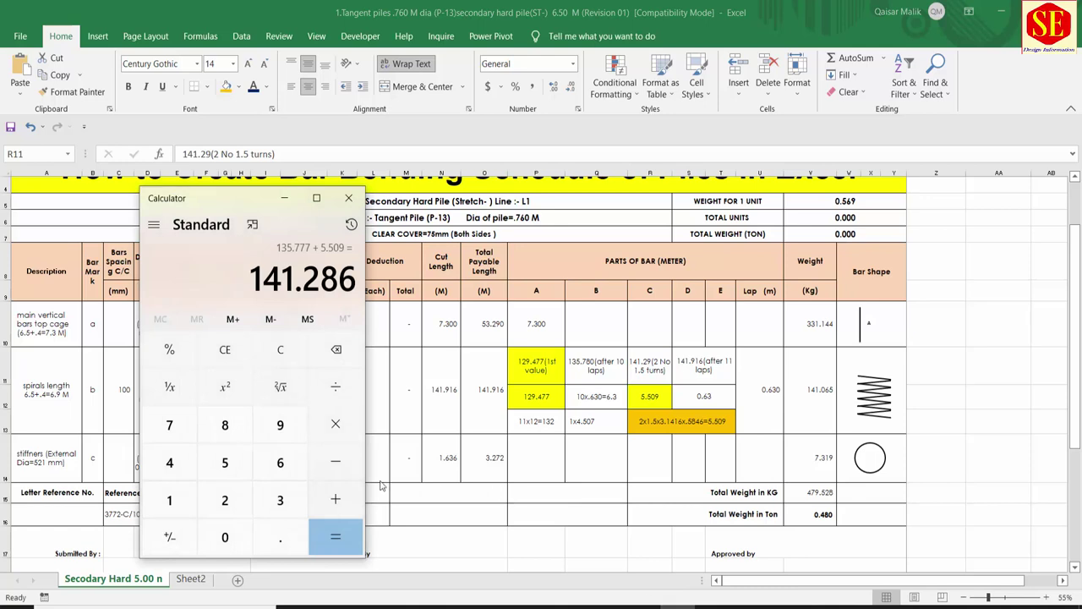
click(336, 499)
click(282, 539)
click(280, 463)
click(282, 500)
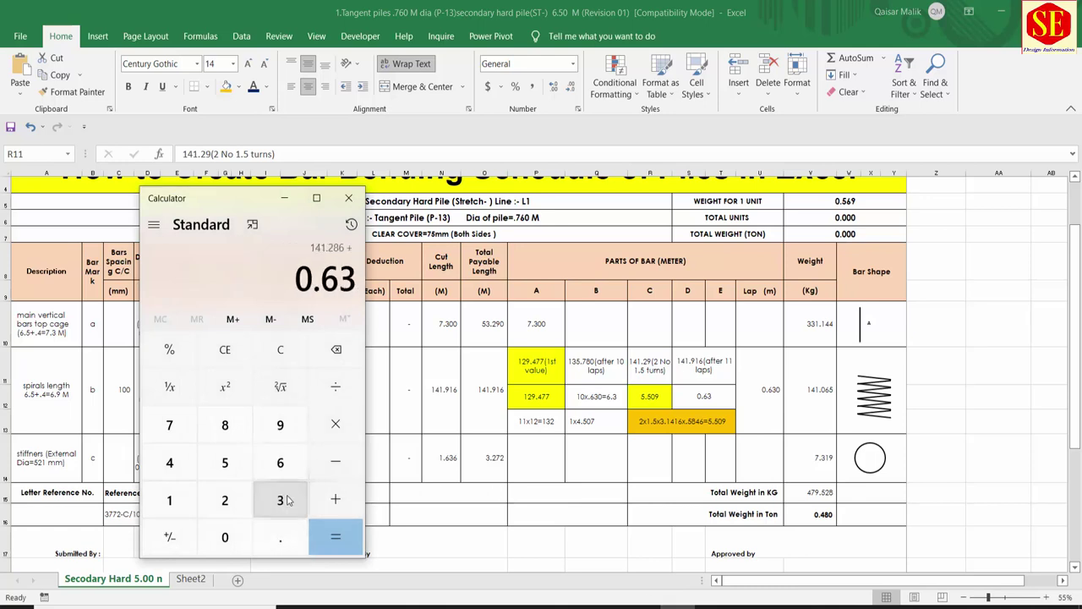
click(354, 535)
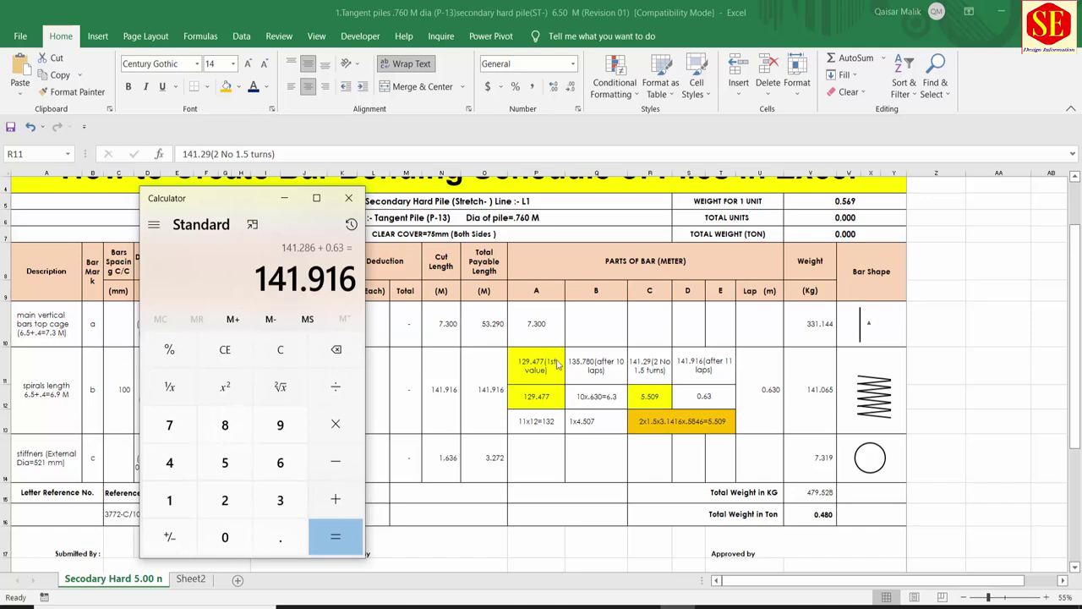
key(alt+Tab)
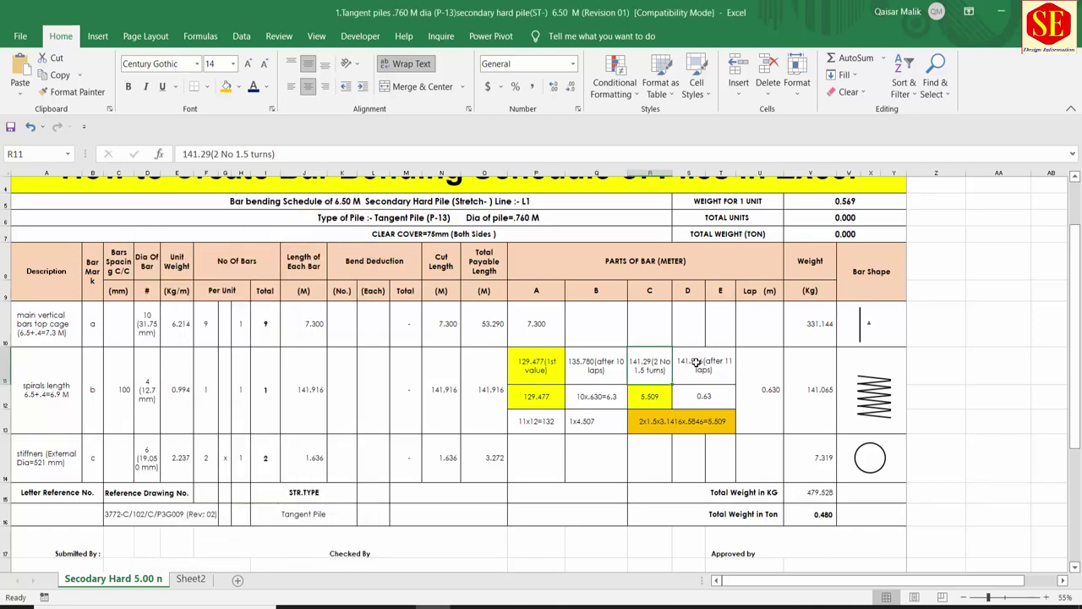
- Adjust the lap length cell, then fix O11's payable length at 141.916
click(778, 394)
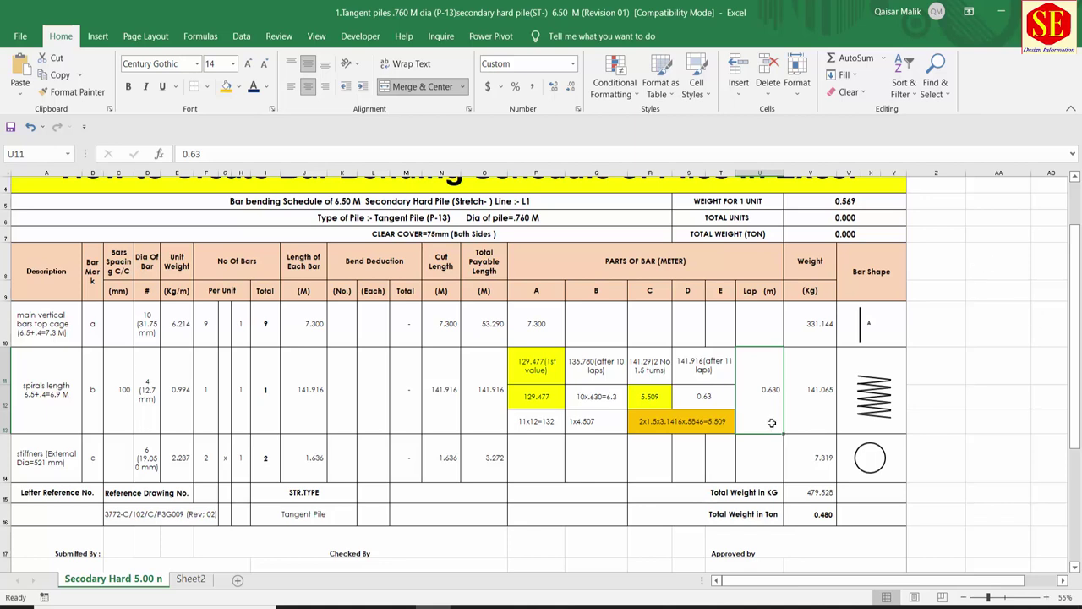
text(=.6)
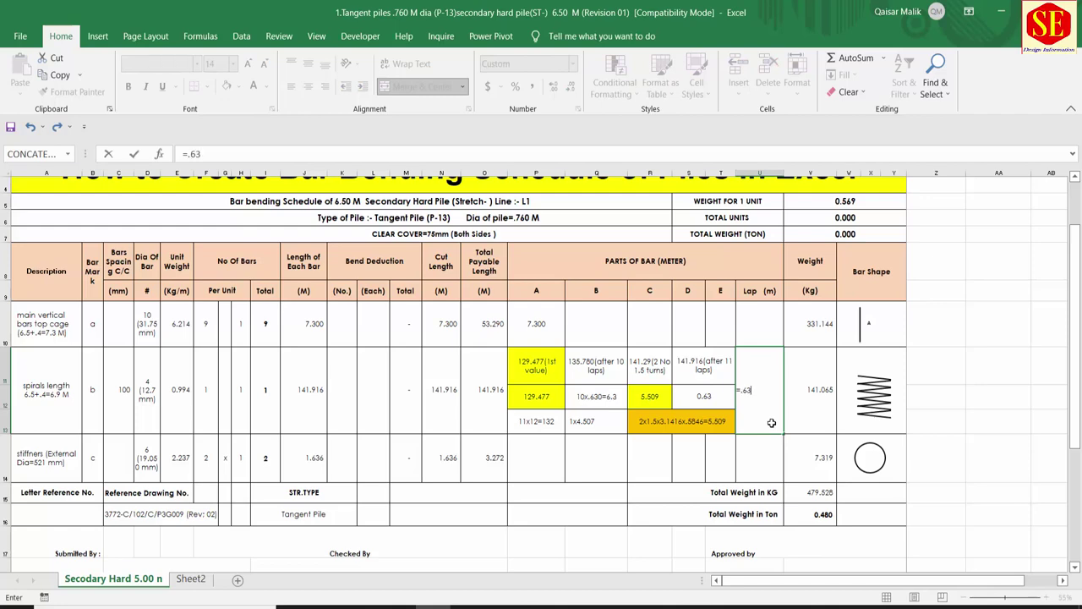
key(Return)
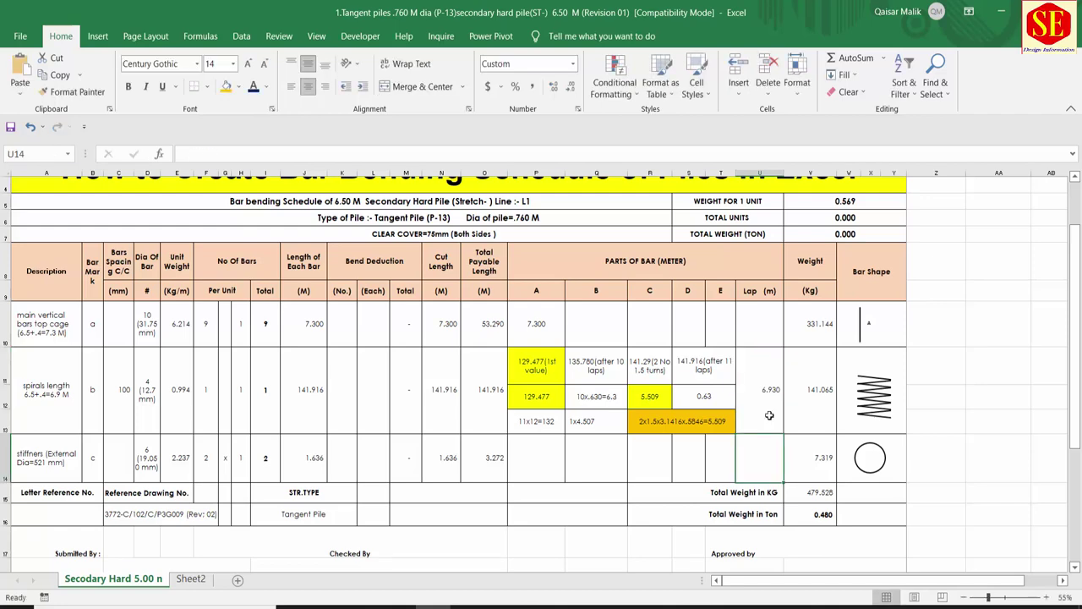
click(769, 420)
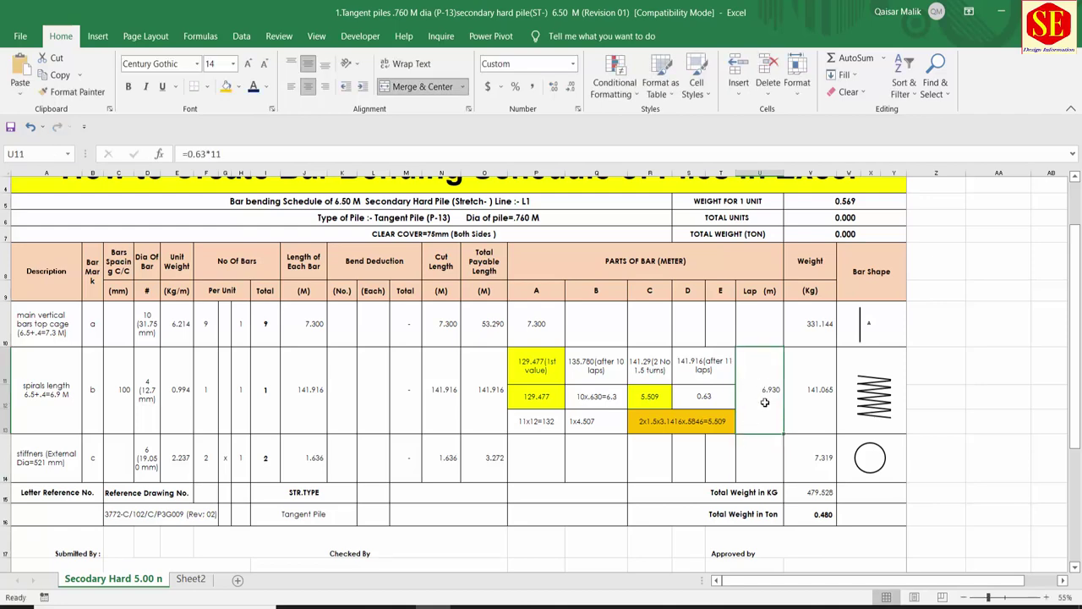
click(804, 259)
click(810, 380)
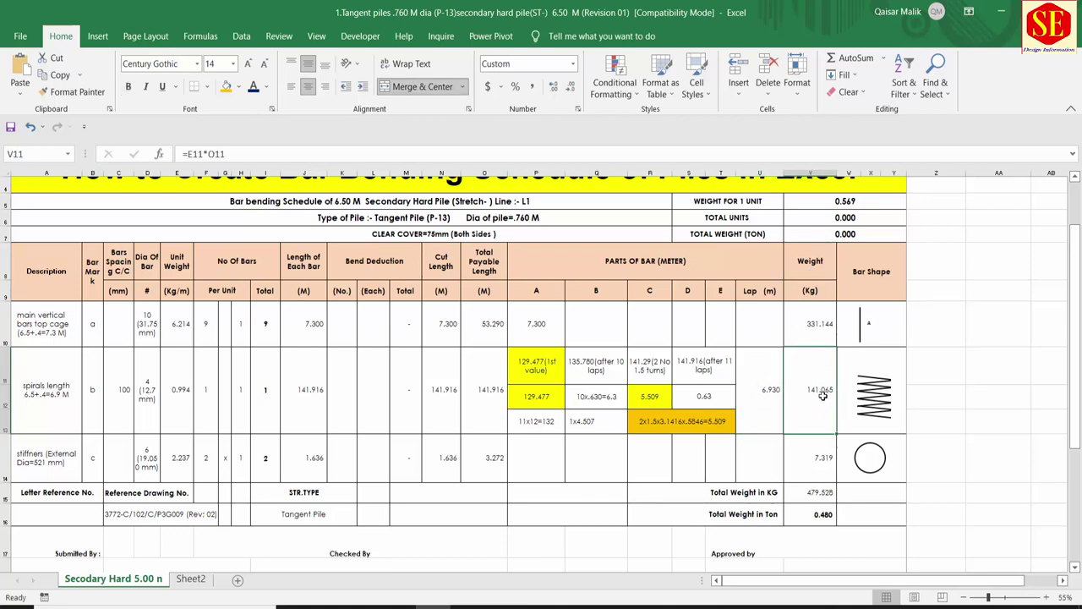
double_click(825, 395)
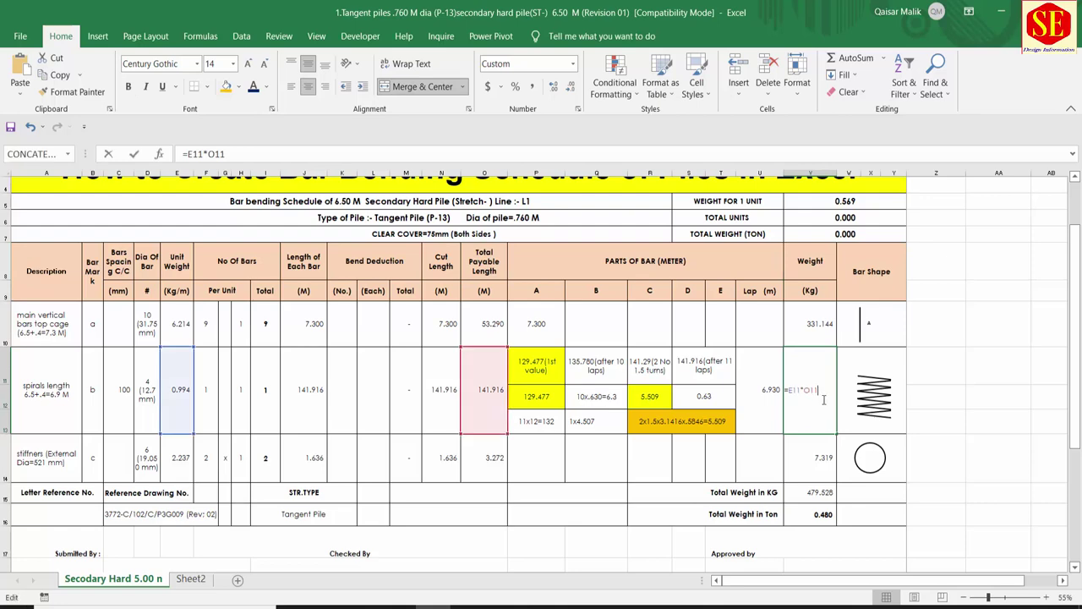
click(487, 362)
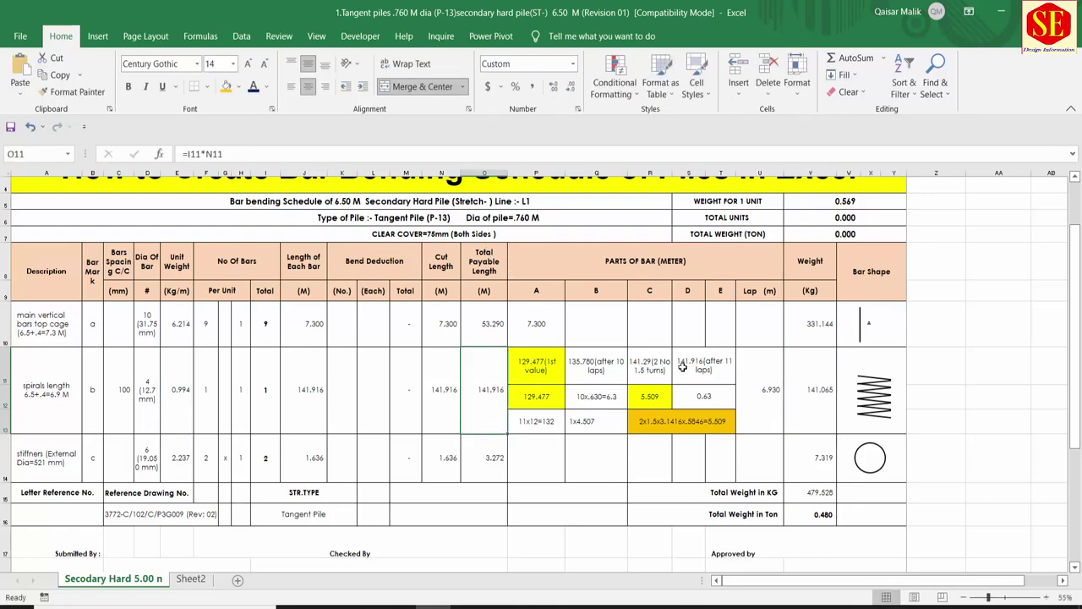
double_click(501, 391)
text(141)
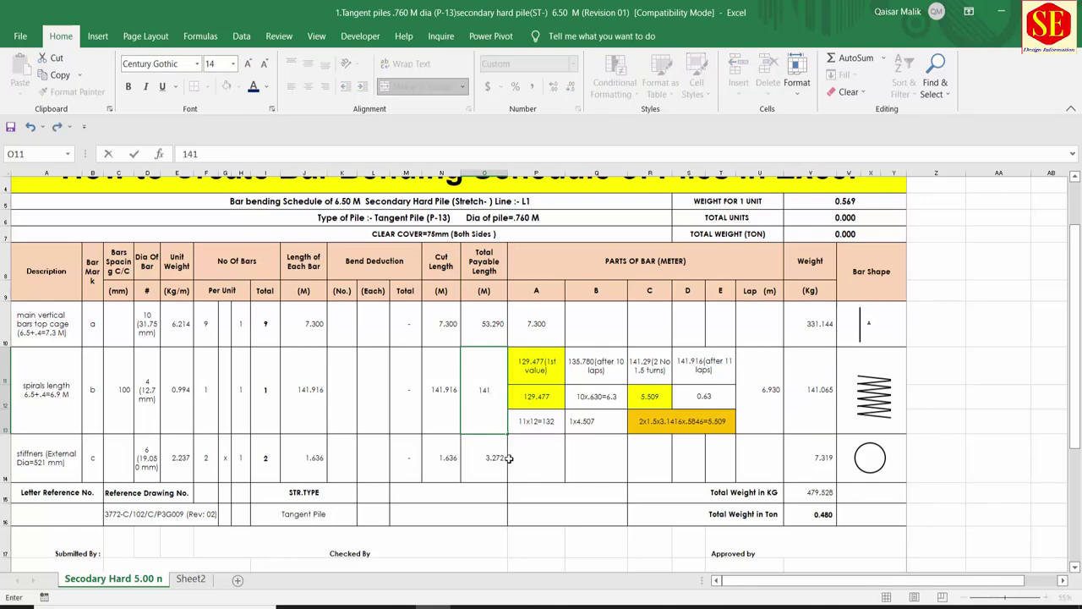
text(.916)
key(Return)
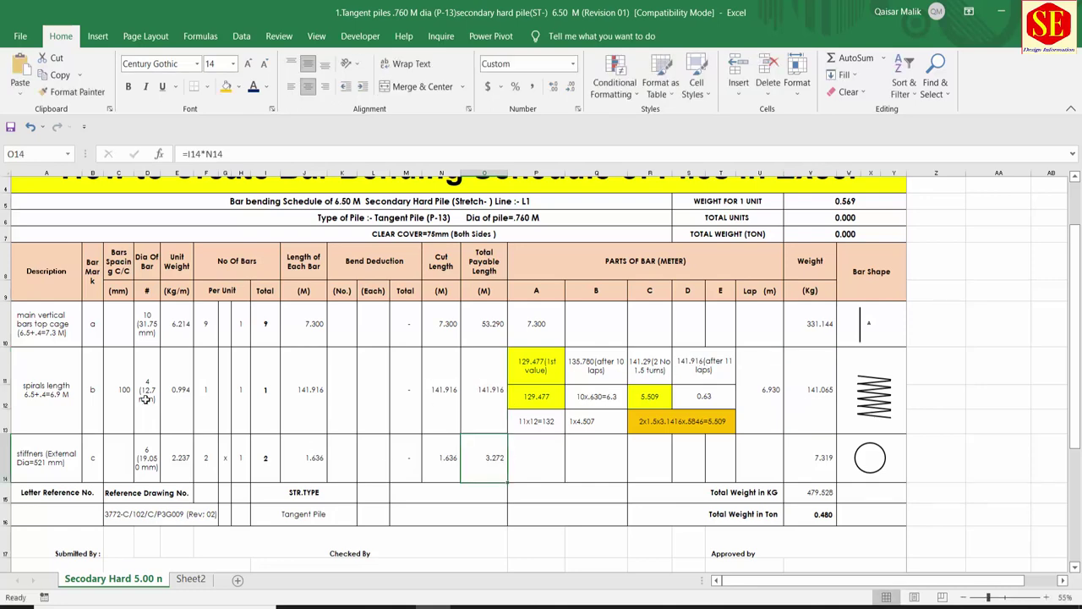
- Replace V11's spiral weight with =O11*E11, giving 141.065 kg
click(288, 393)
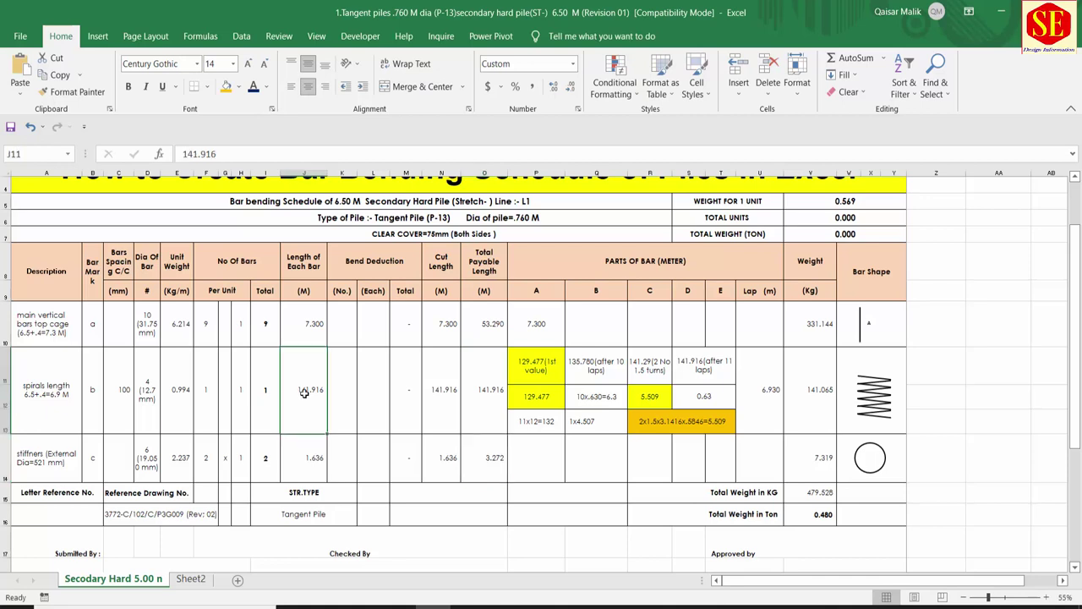
click(442, 356)
click(292, 394)
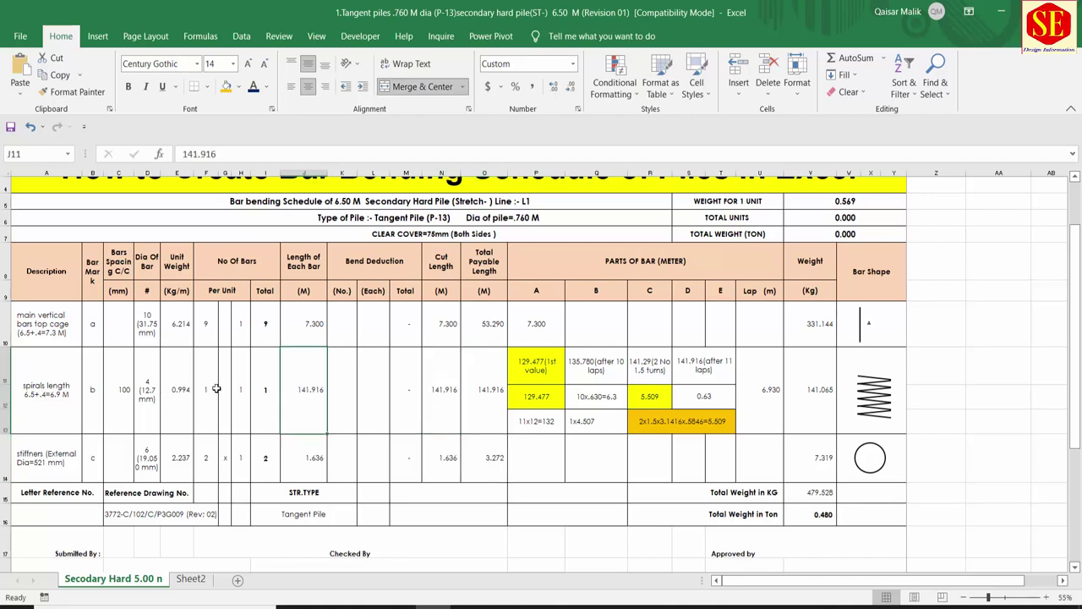
drag(302, 390, 488, 390)
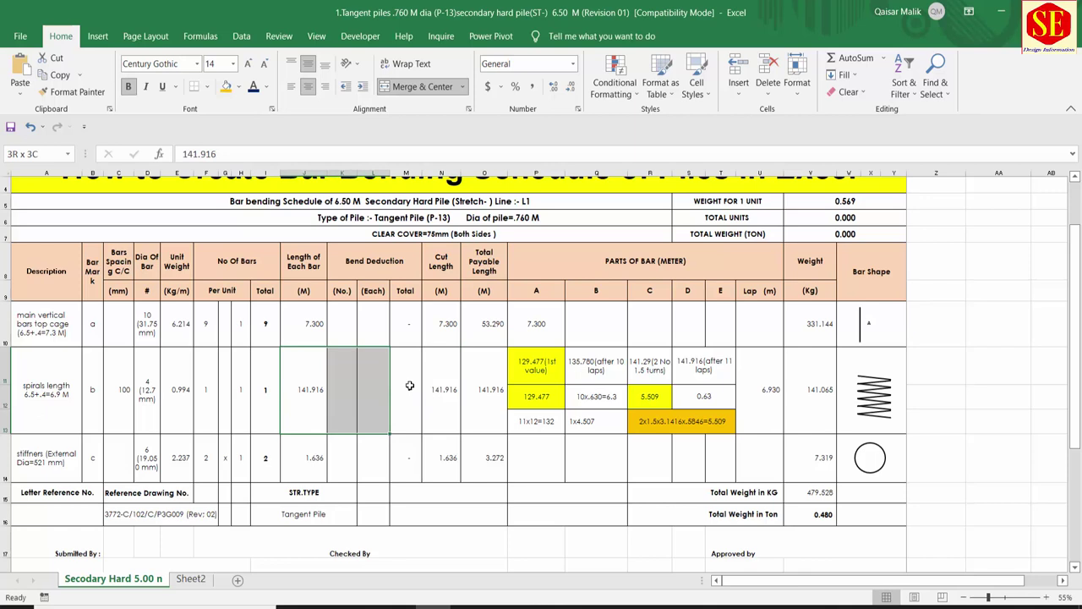
click(486, 391)
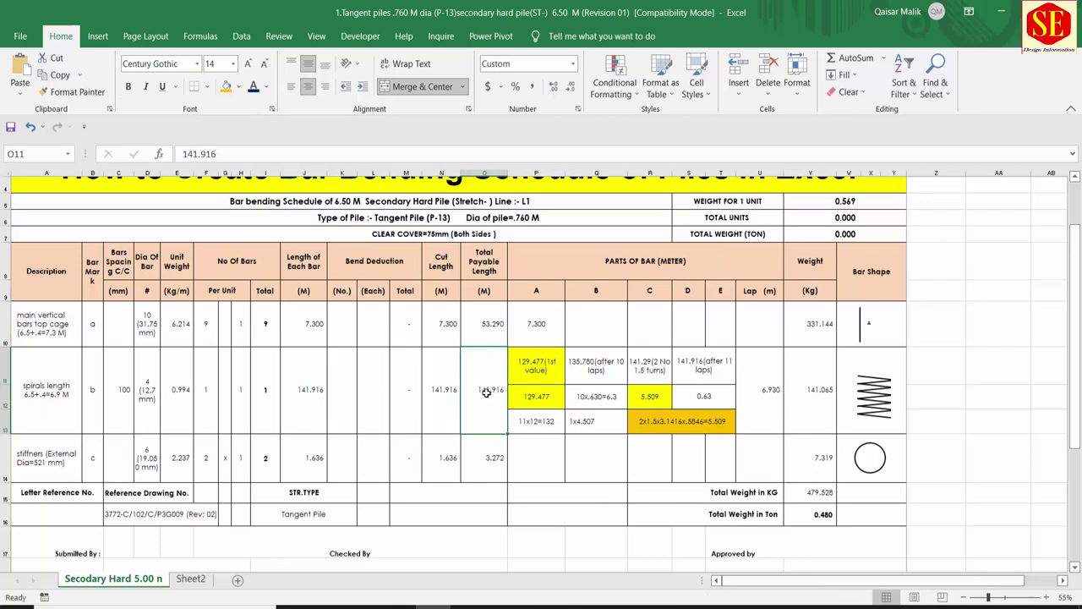
click(821, 388)
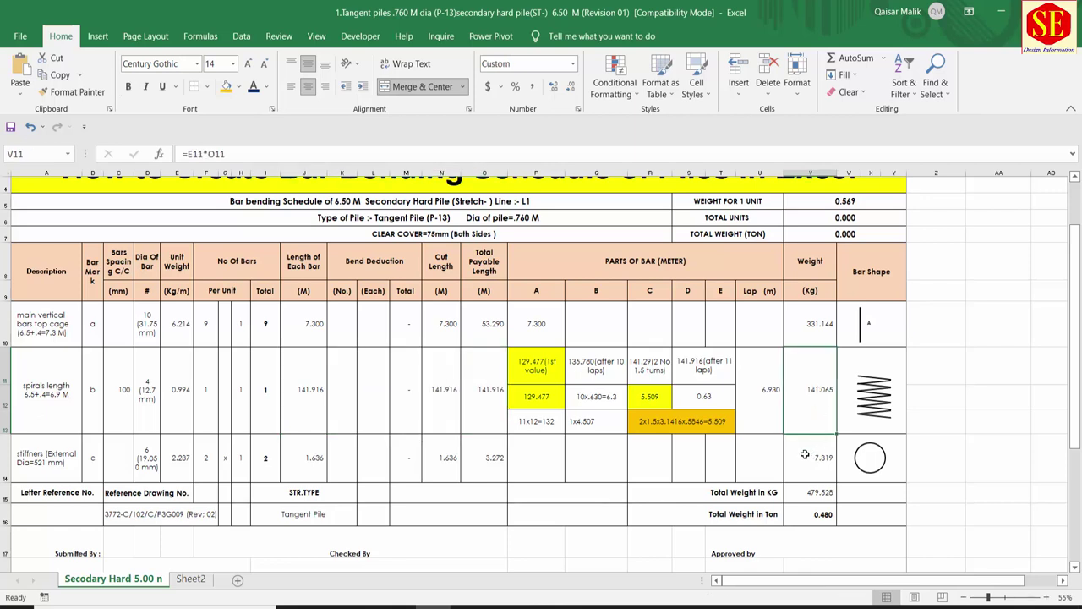
key(Delete)
text(=)
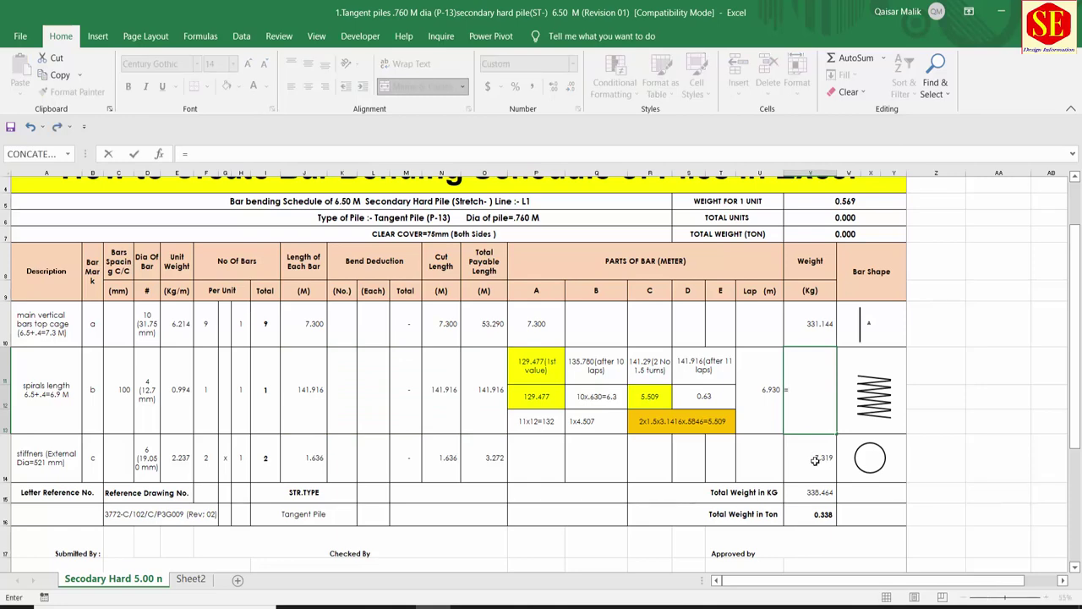
click(482, 403)
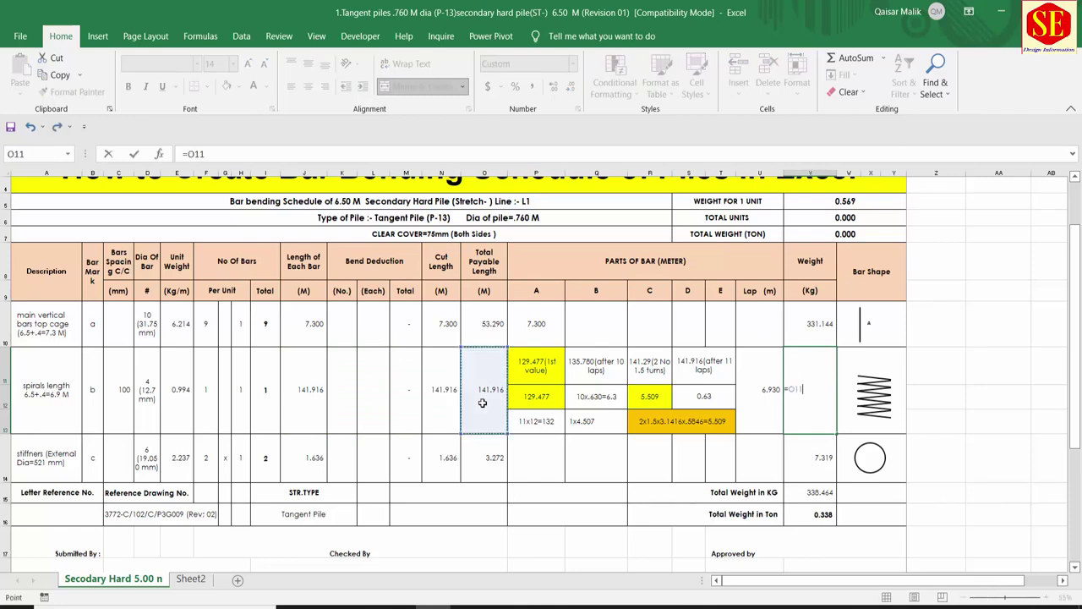
text(*)
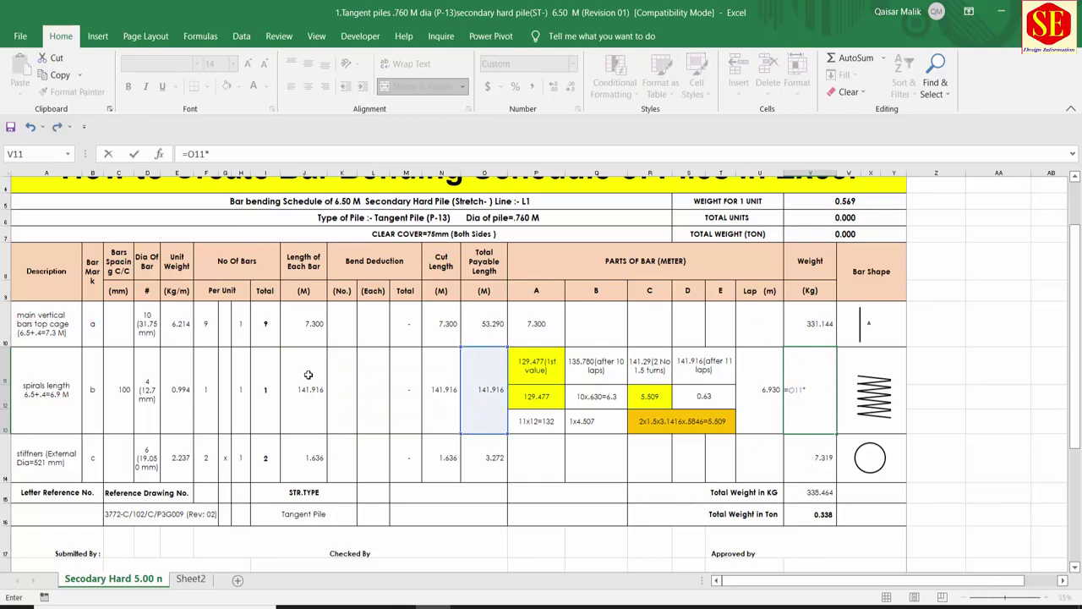
click(174, 389)
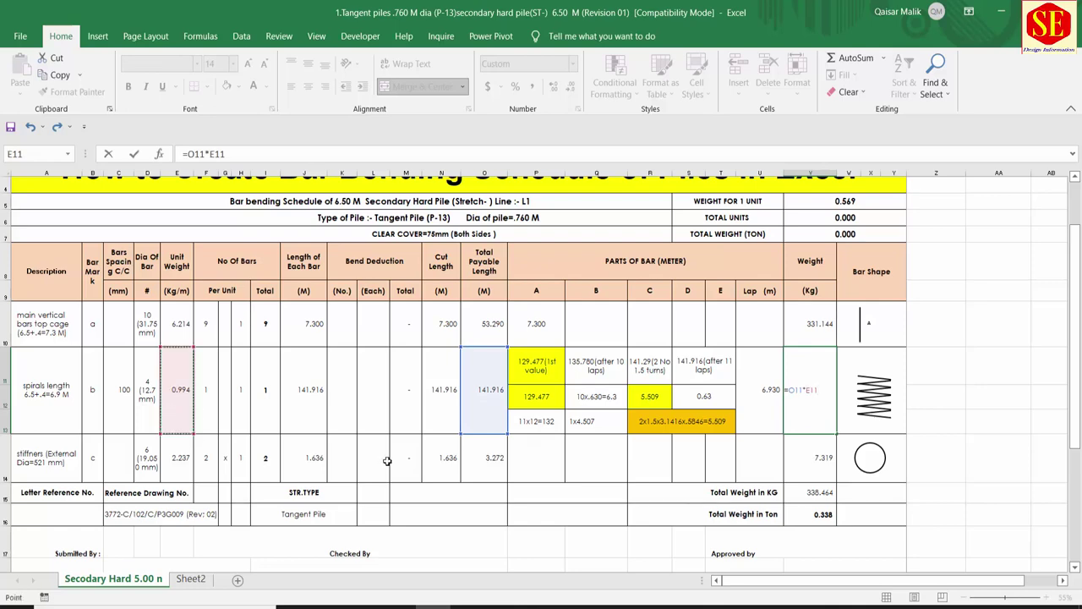
key(Return)
click(811, 387)
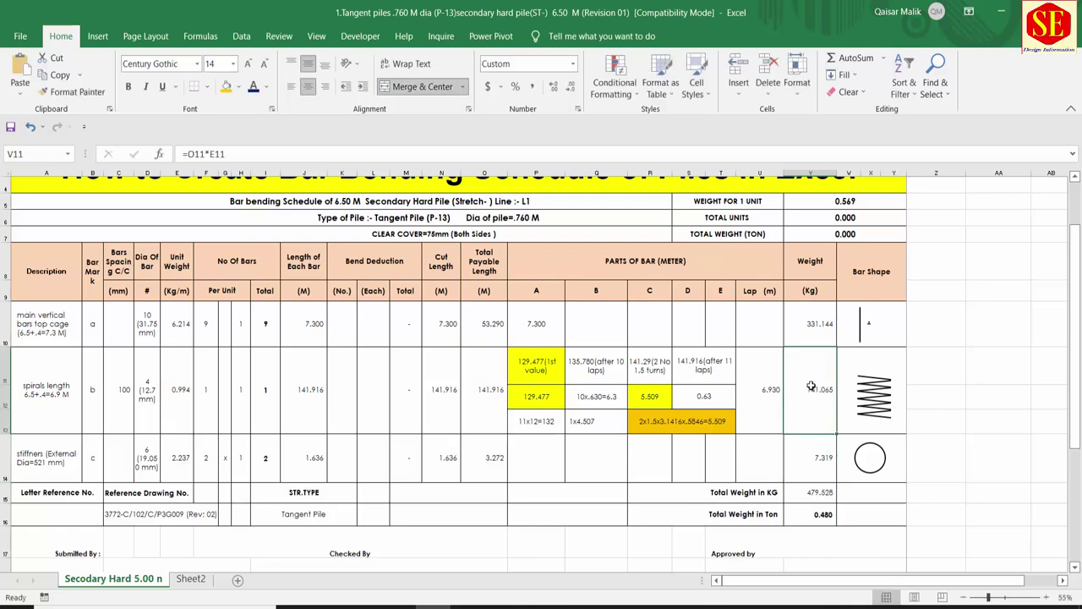
- Select the spring drawing, then browse Insert > Shapes and close it without choosing
click(879, 398)
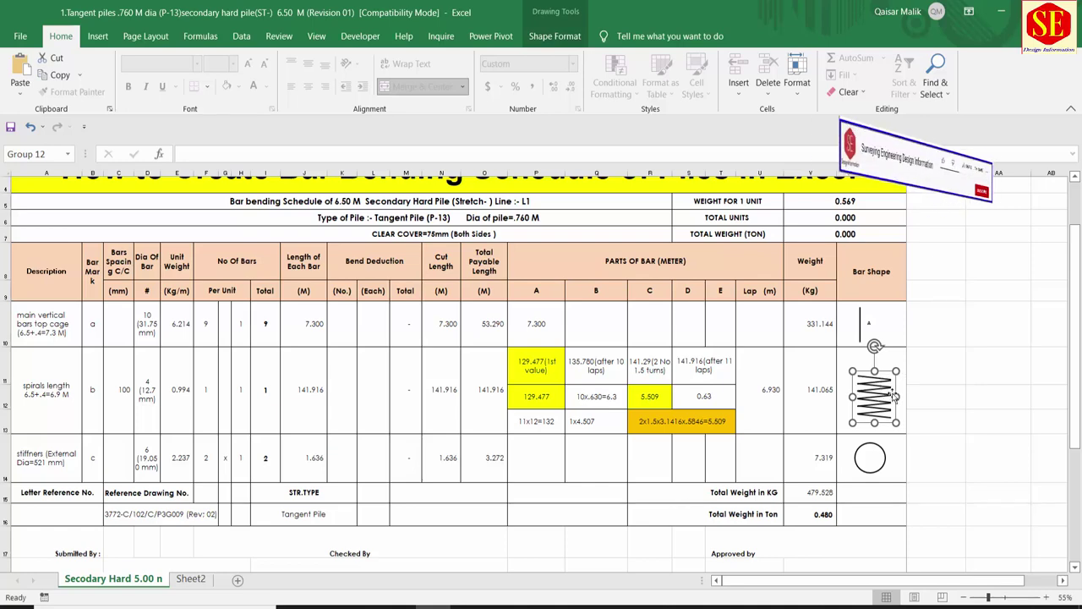
click(96, 39)
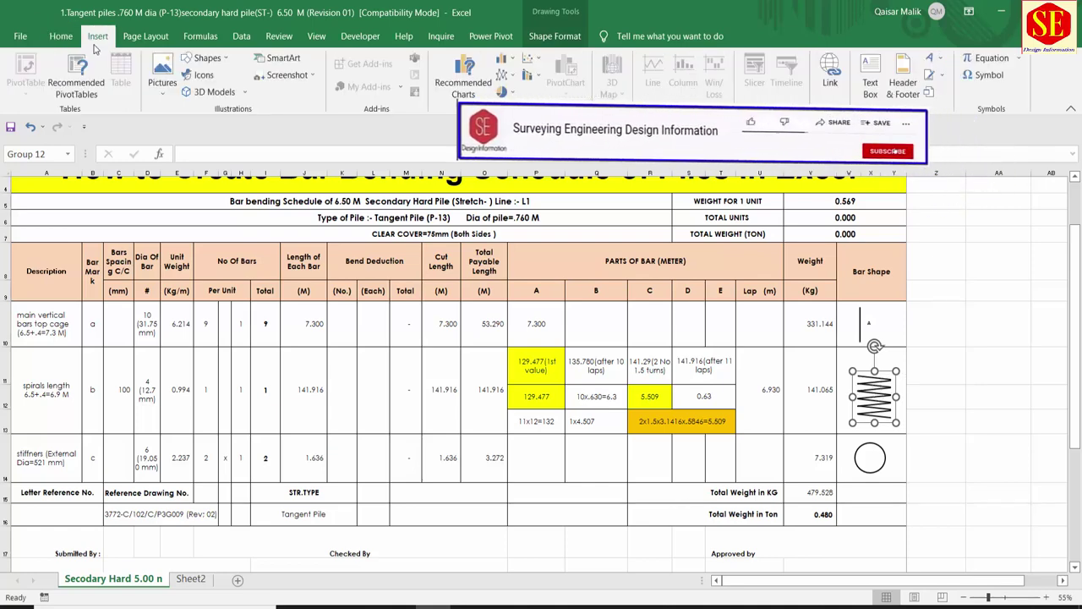
click(207, 57)
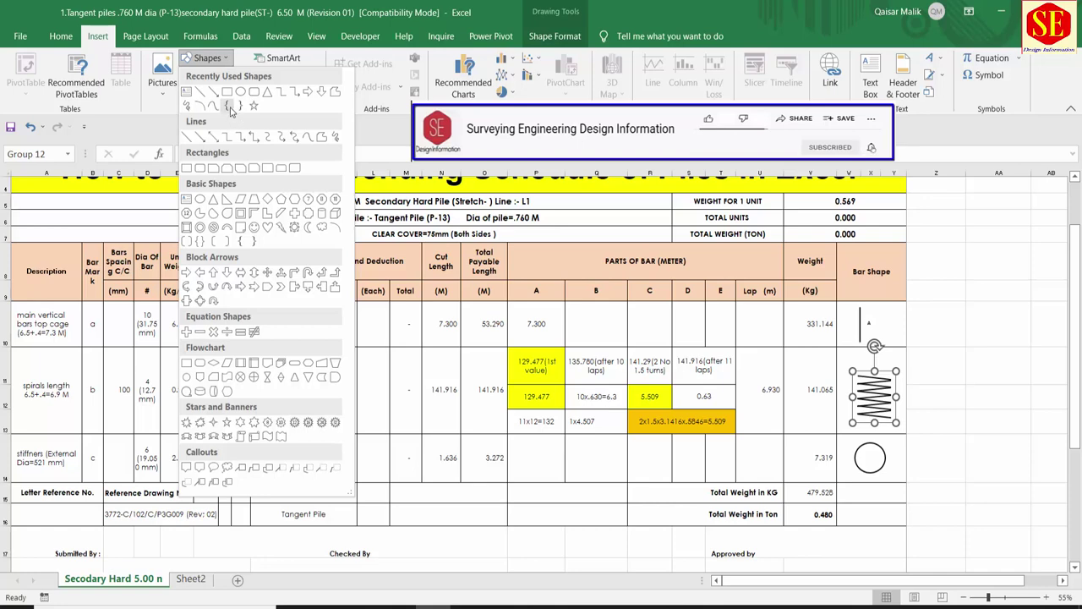
click(228, 109)
- In Paint, draw a zigzag spring from straight lines, undoing a stray triangle
key(super)
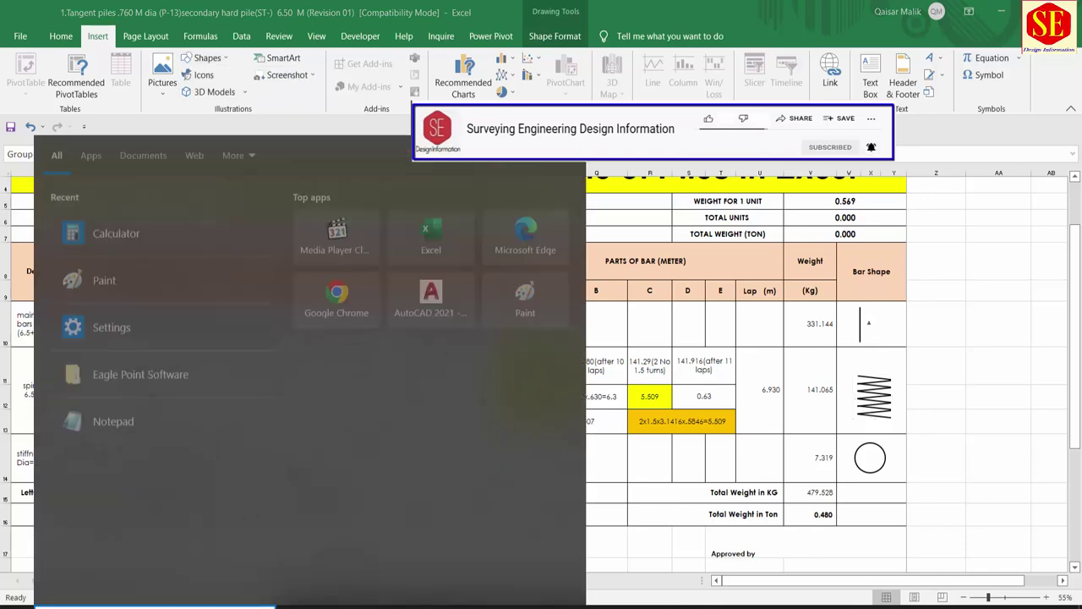
text(p)
click(133, 223)
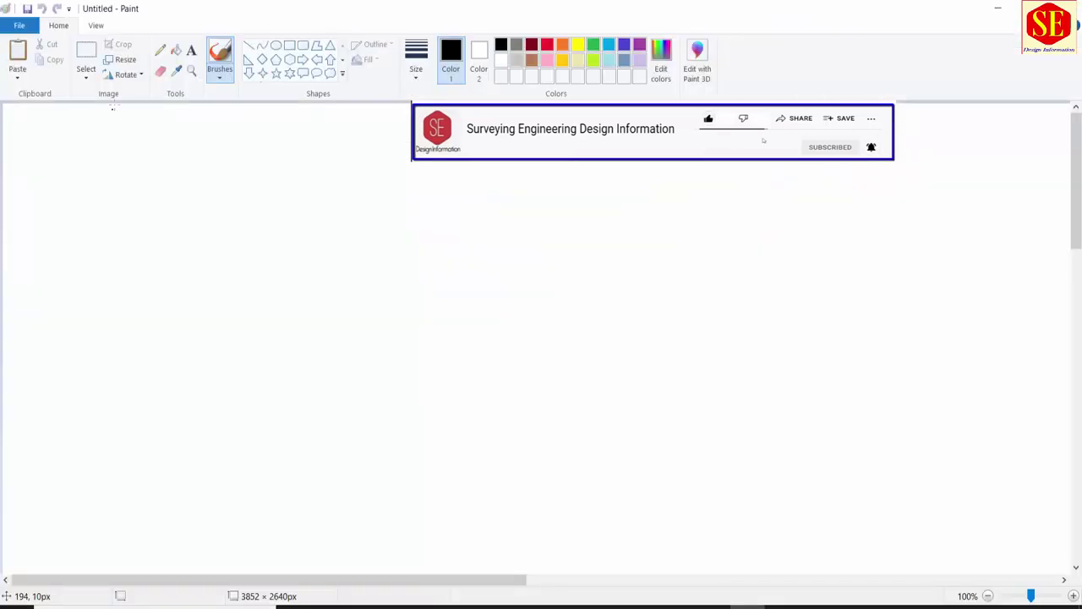
click(249, 45)
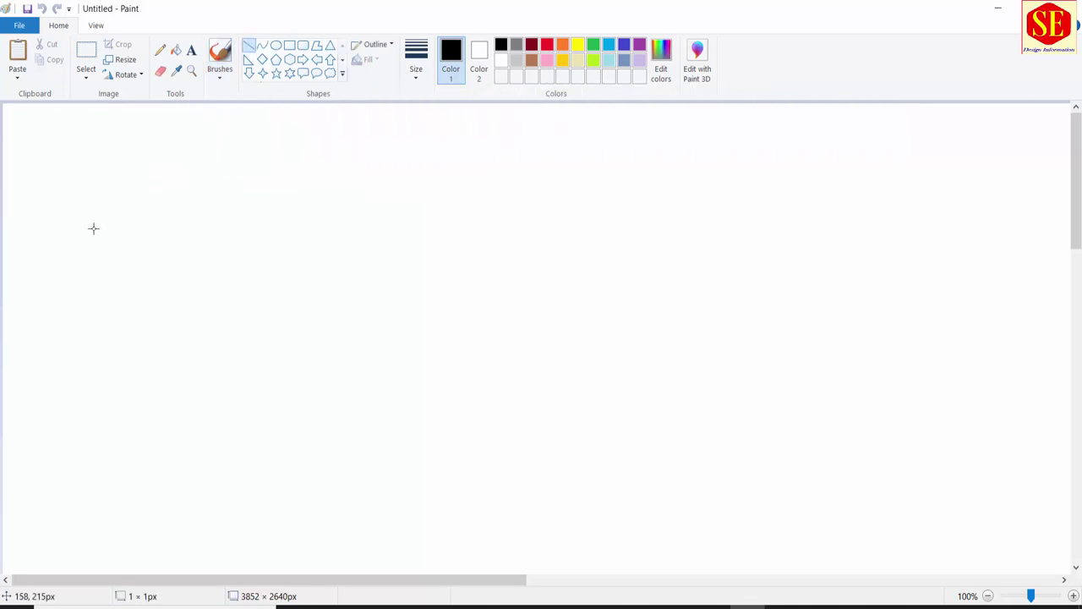
mouse_move(92, 230)
mouse_down()
mouse_move(191, 290)
mouse_move(188, 302)
mouse_up()
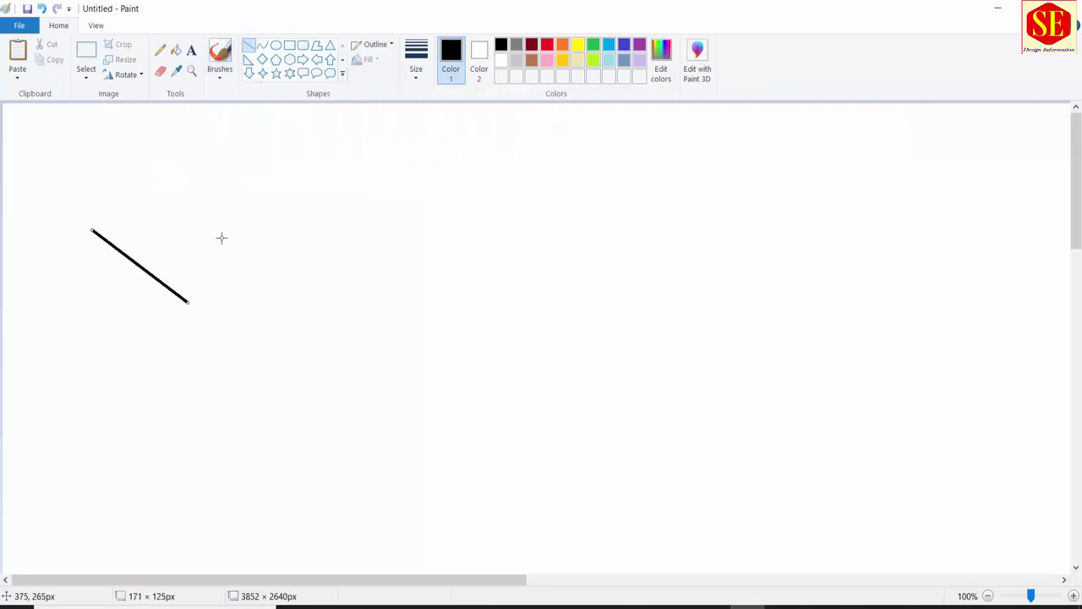
click(248, 57)
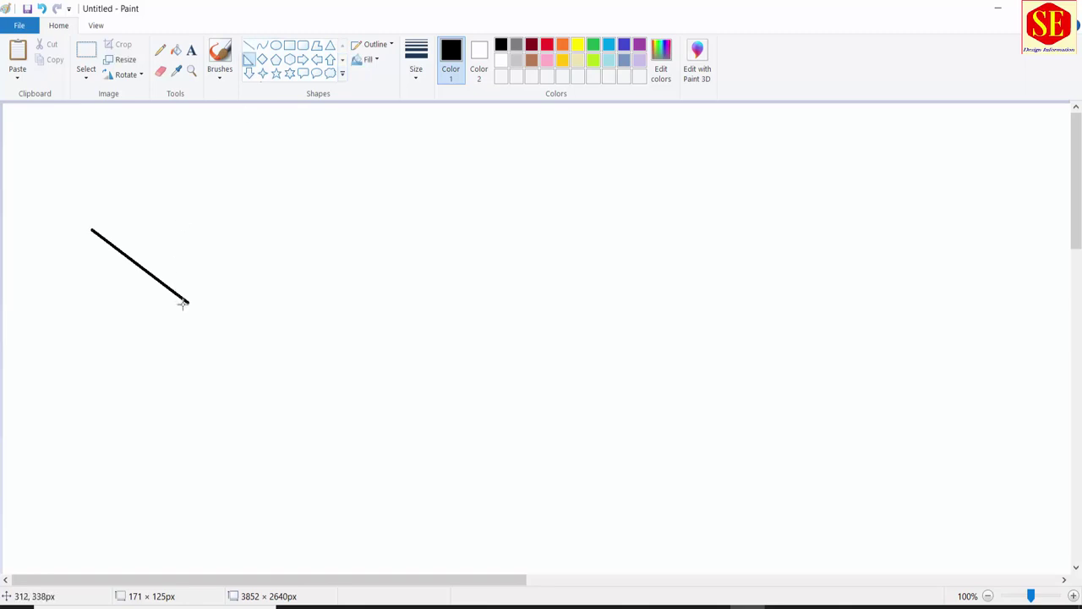
drag(186, 302, 49, 314)
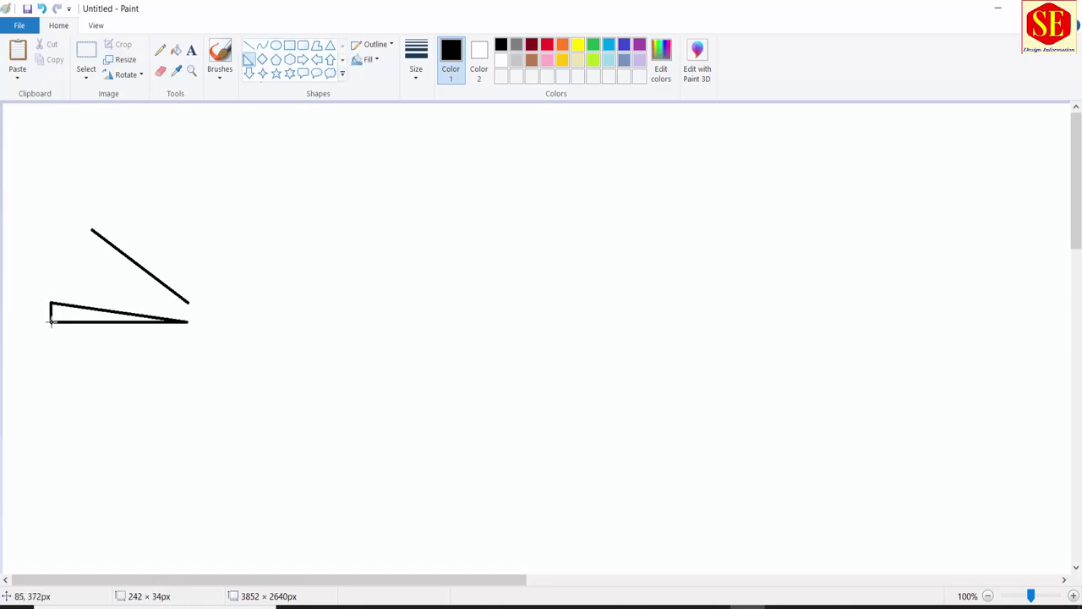
key(ctrl+z)
click(250, 47)
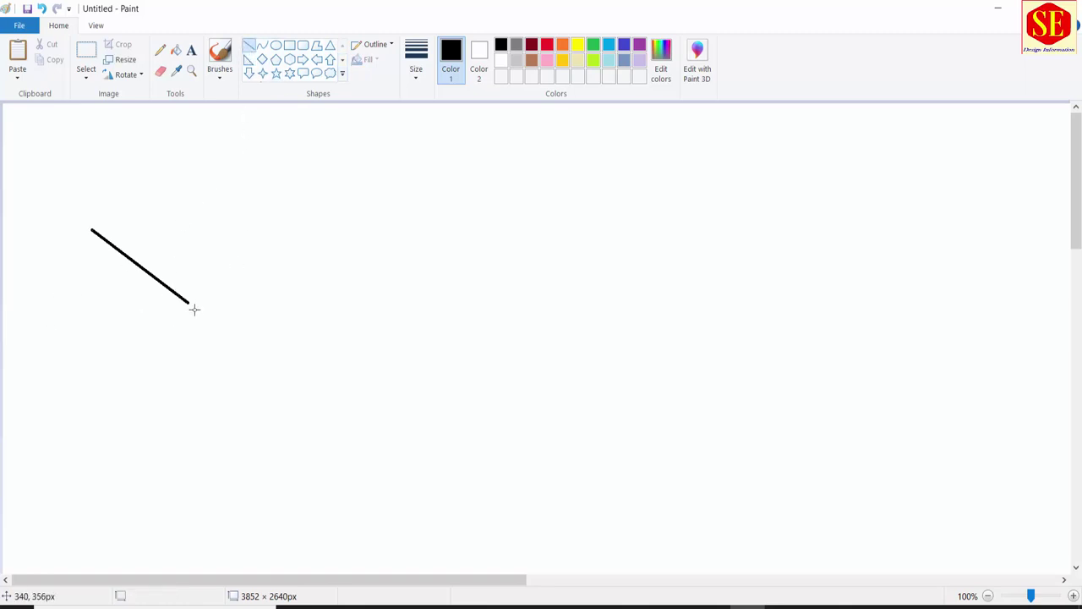
mouse_move(189, 302)
mouse_down()
mouse_move(55, 295)
mouse_move(203, 346)
mouse_move(58, 374)
mouse_move(54, 364)
mouse_move(196, 394)
mouse_up()
click(66, 394)
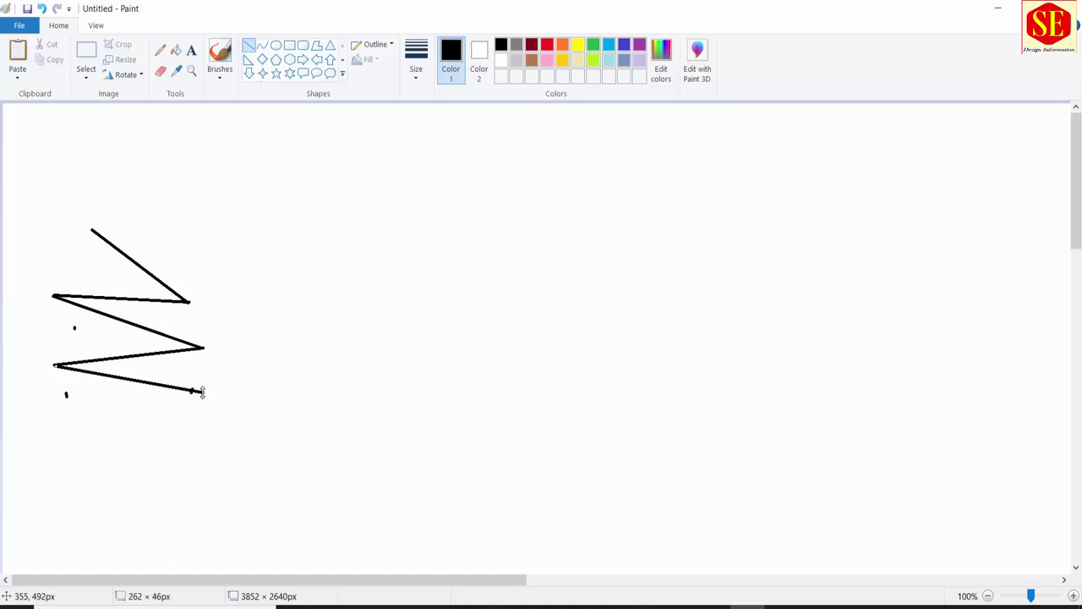
drag(199, 394, 63, 415)
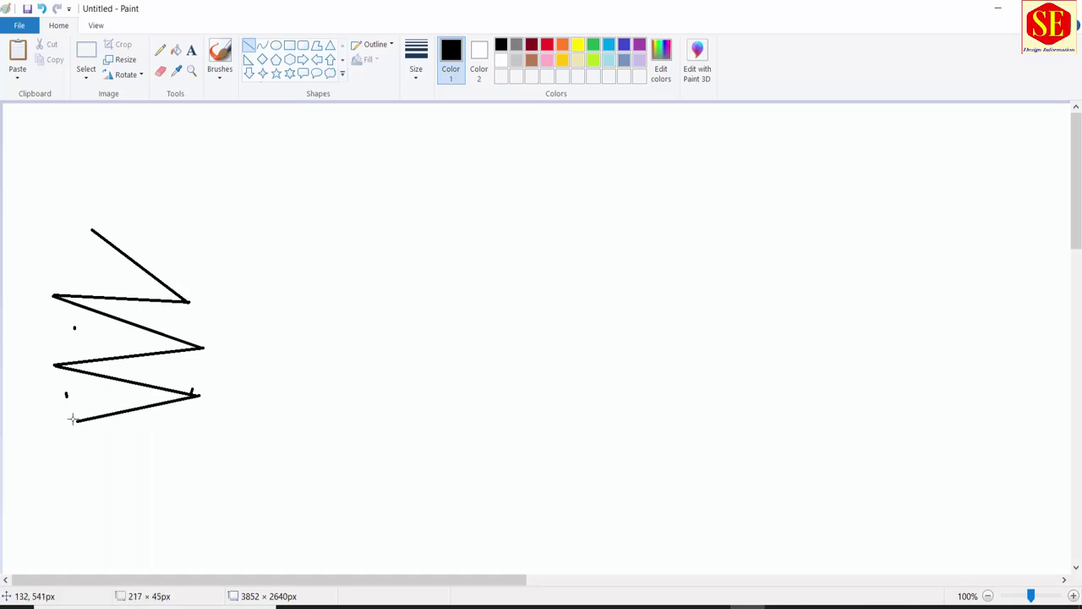
- Select the whole zigzag drawing and copy it
click(86, 56)
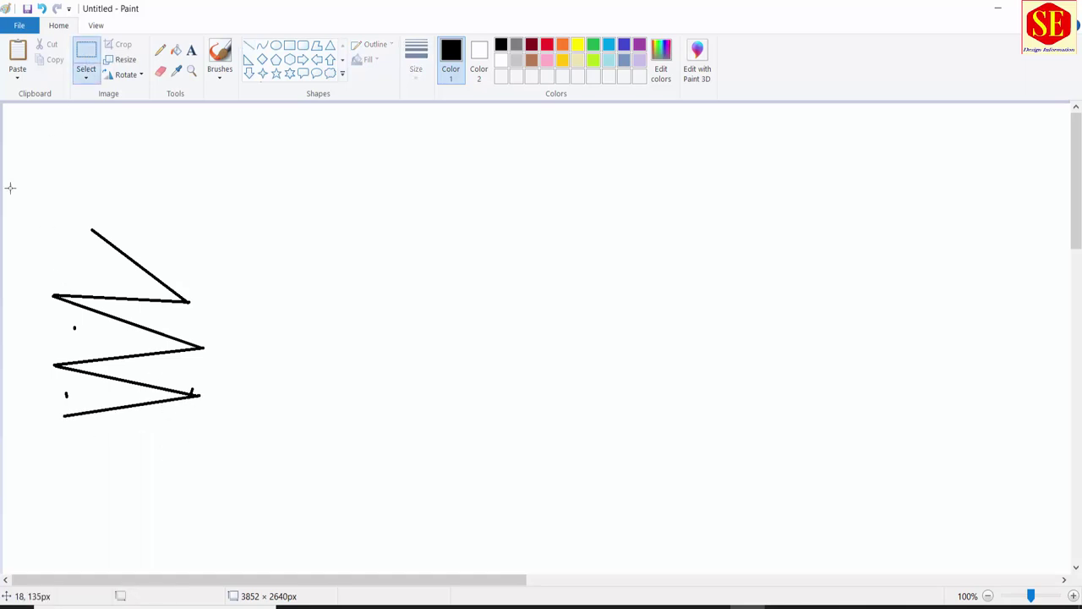
drag(22, 199, 221, 458)
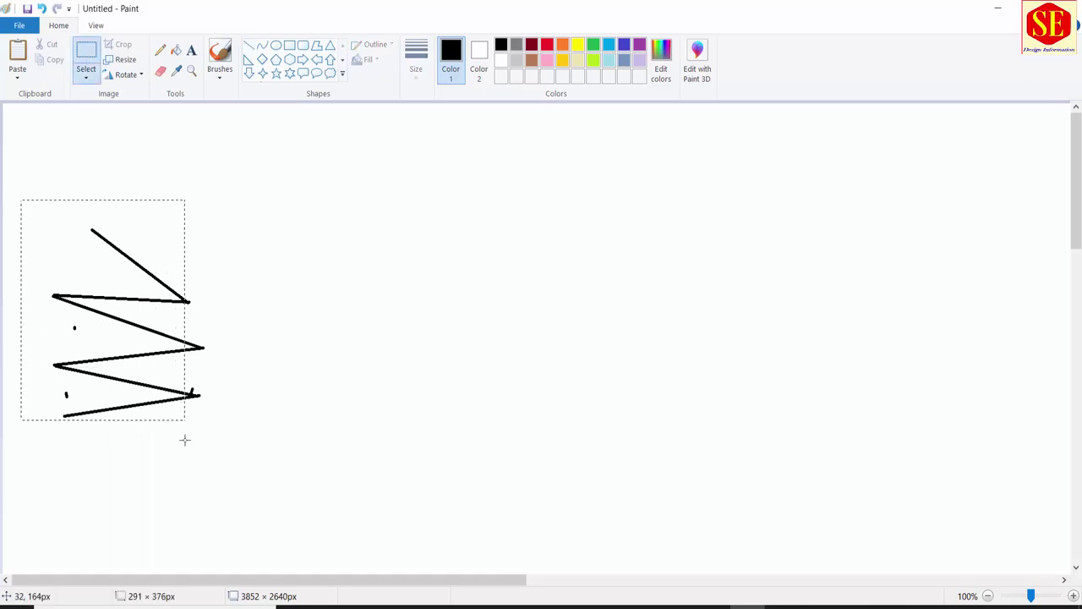
right_click(180, 342)
click(211, 367)
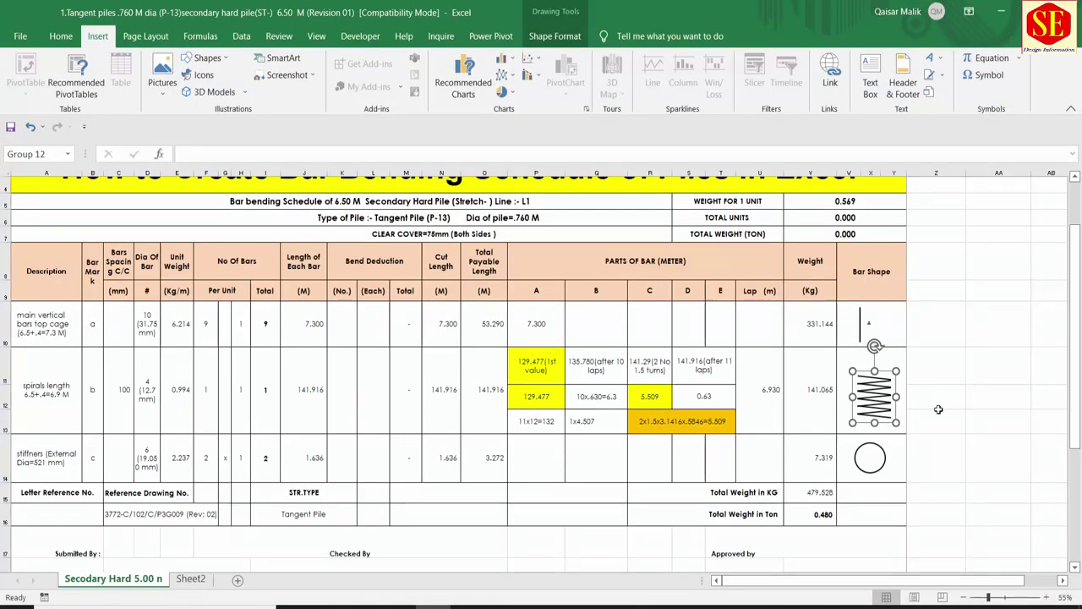
- Paste the zigzag into Excel, resize it, then undo and delete the leftover picture
click(954, 399)
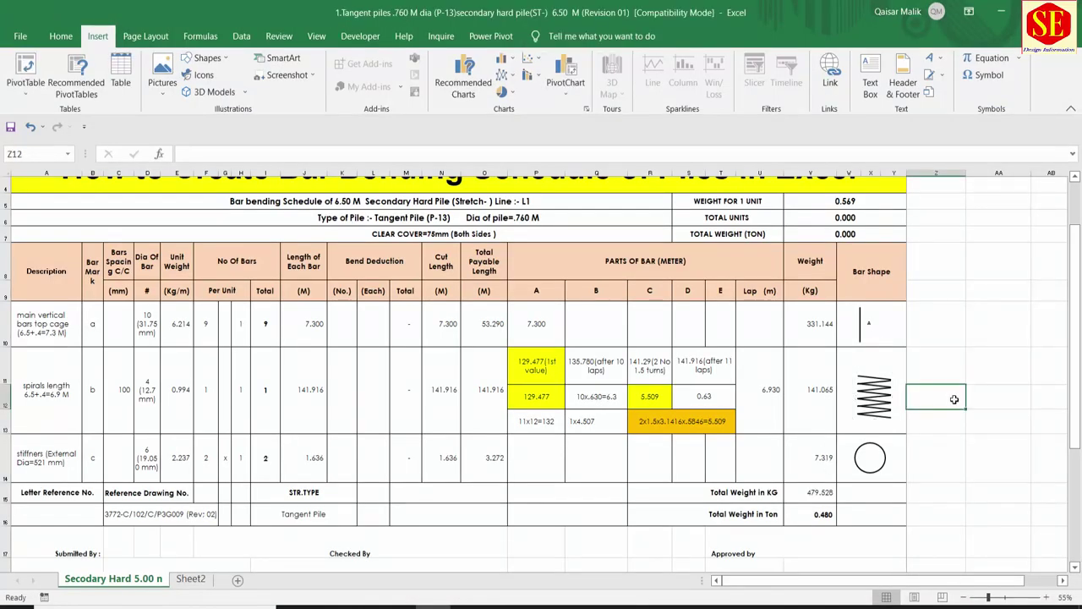
key(ctrl+v)
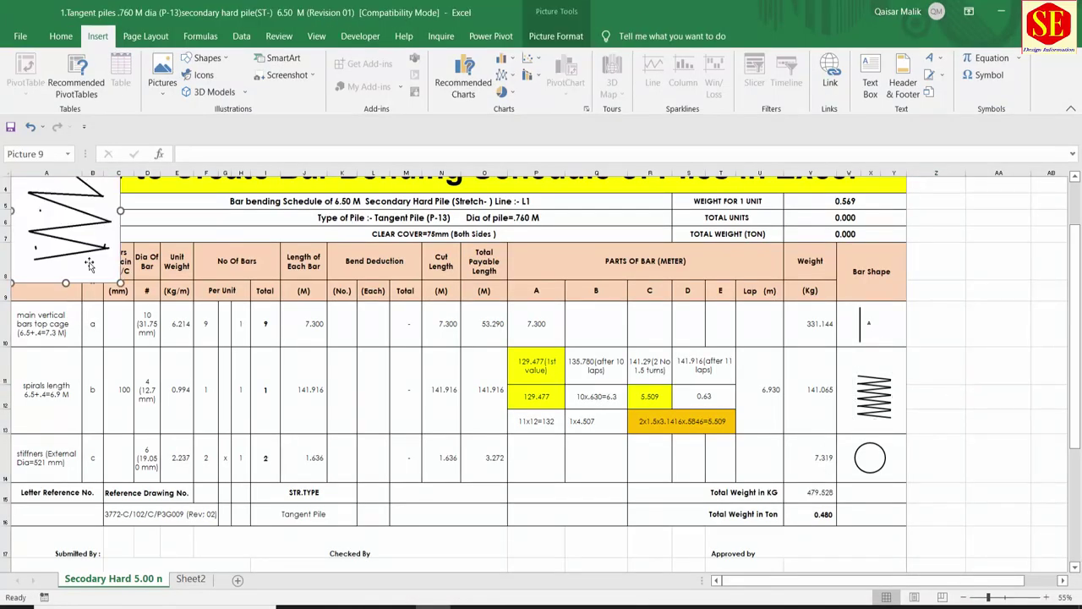
mouse_move(78, 226)
mouse_down()
mouse_move(1060, 420)
mouse_move(976, 419)
mouse_up()
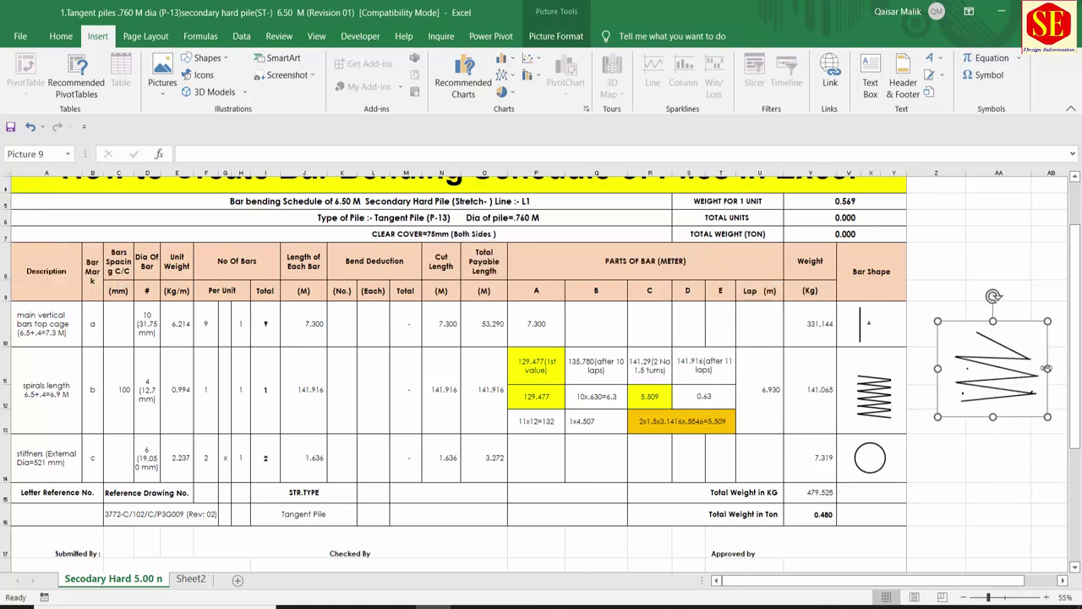
drag(1053, 369, 1003, 369)
drag(952, 320, 875, 392)
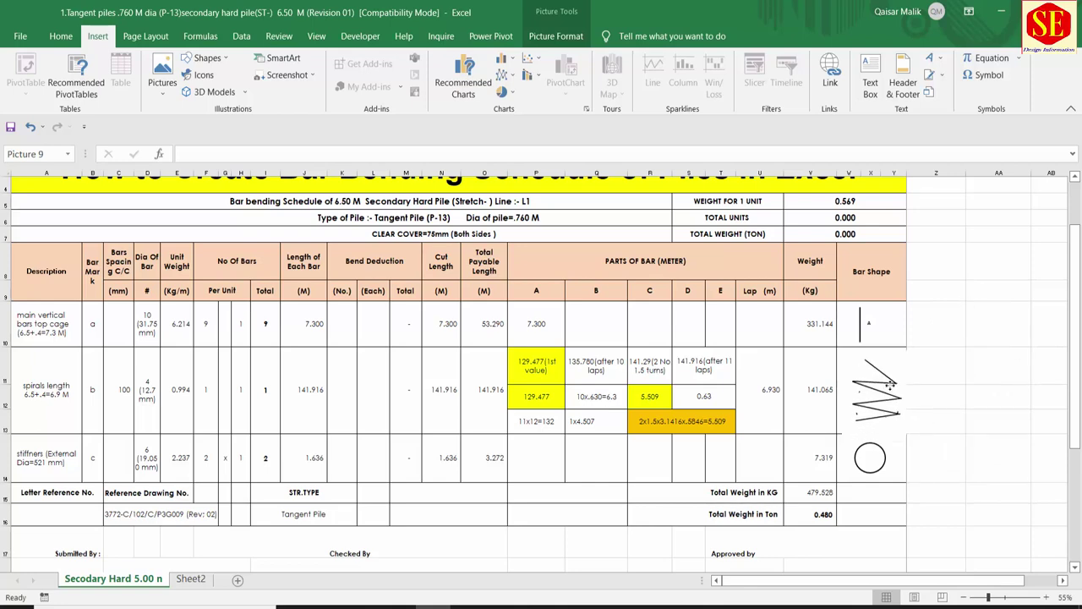
key(ctrl+z)
key(Delete)
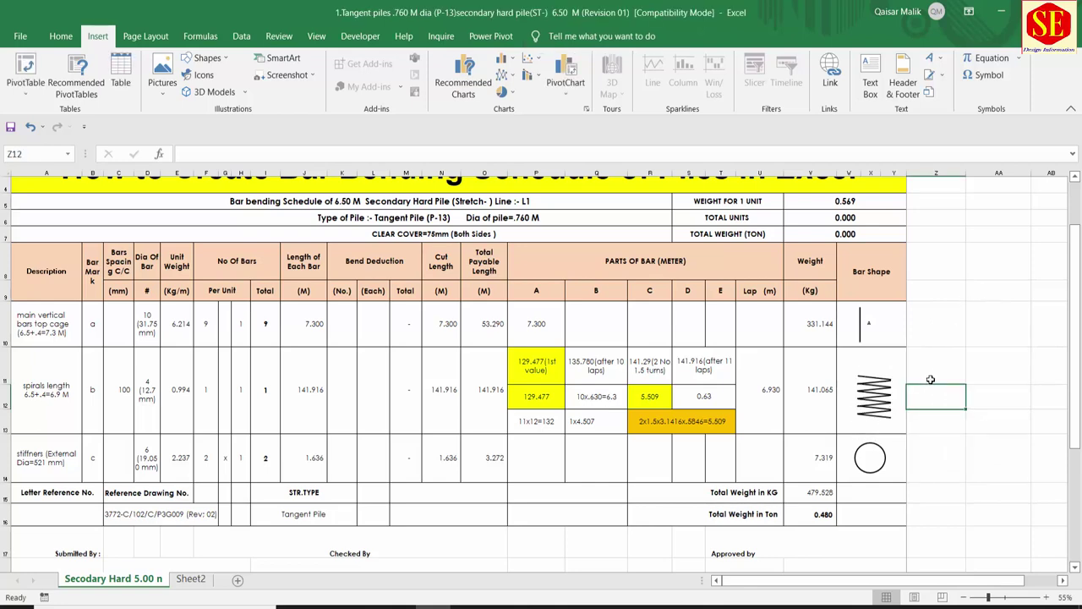
- Select the whole spirals row across the table, A11:X13
click(893, 382)
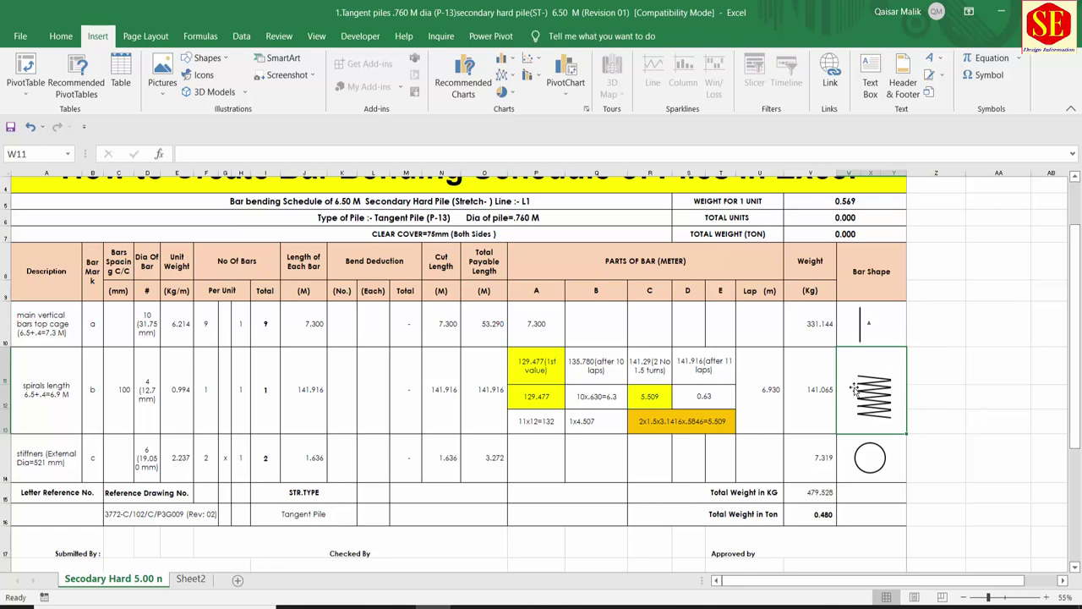
click(543, 381)
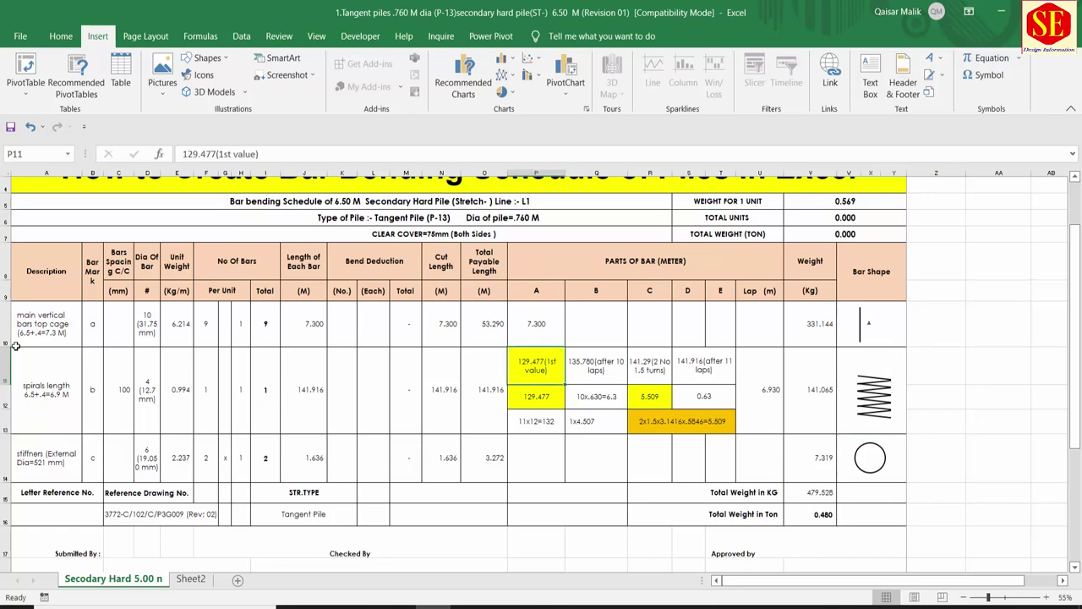
click(41, 366)
drag(42, 366, 888, 389)
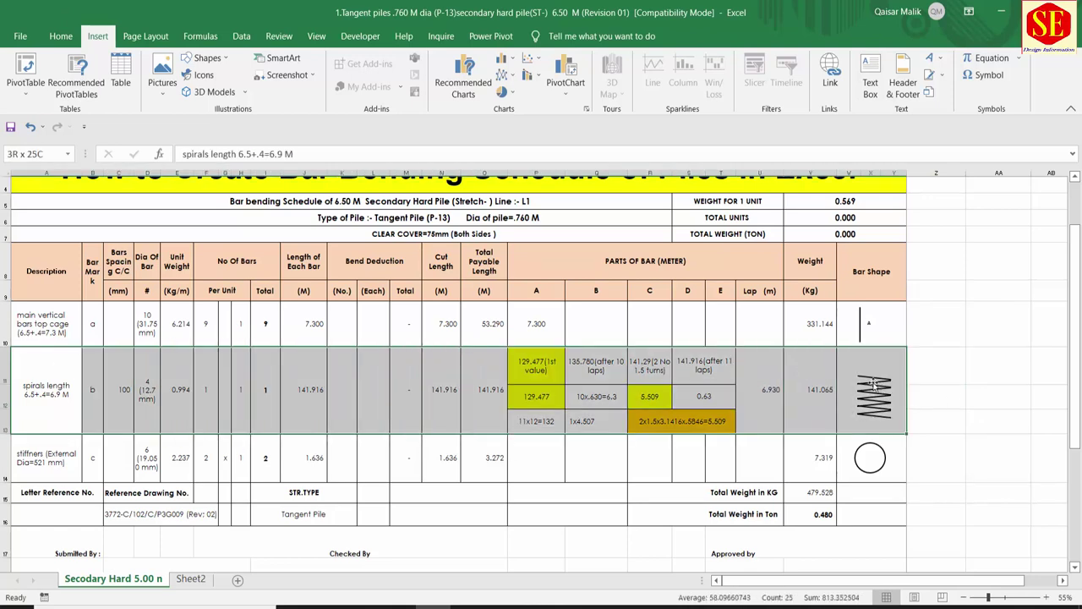
click(190, 579)
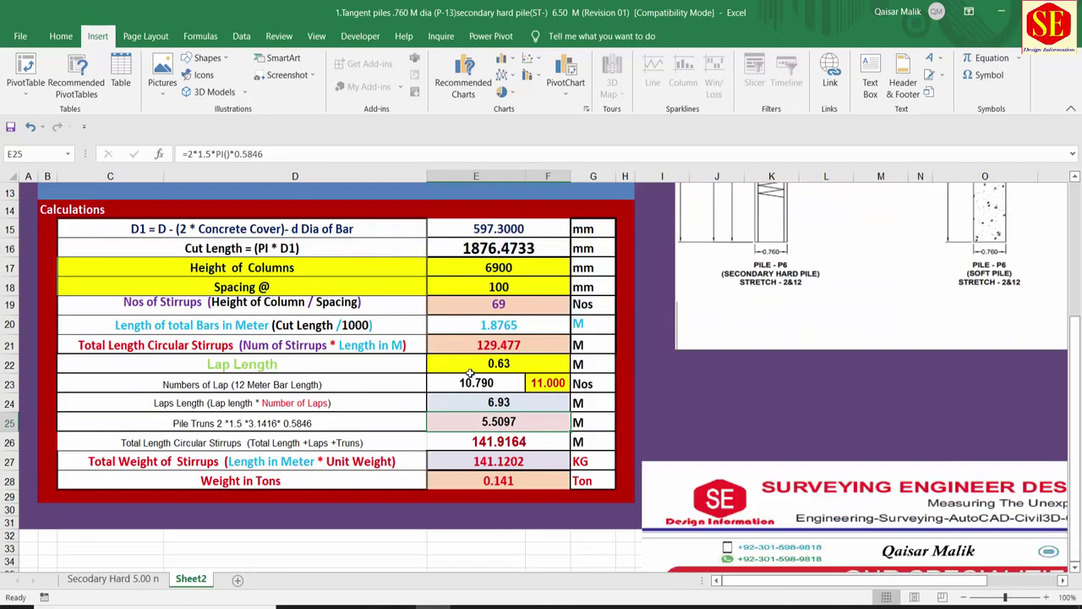
scroll(470, 374, up, 3)
scroll(451, 354, up, 1)
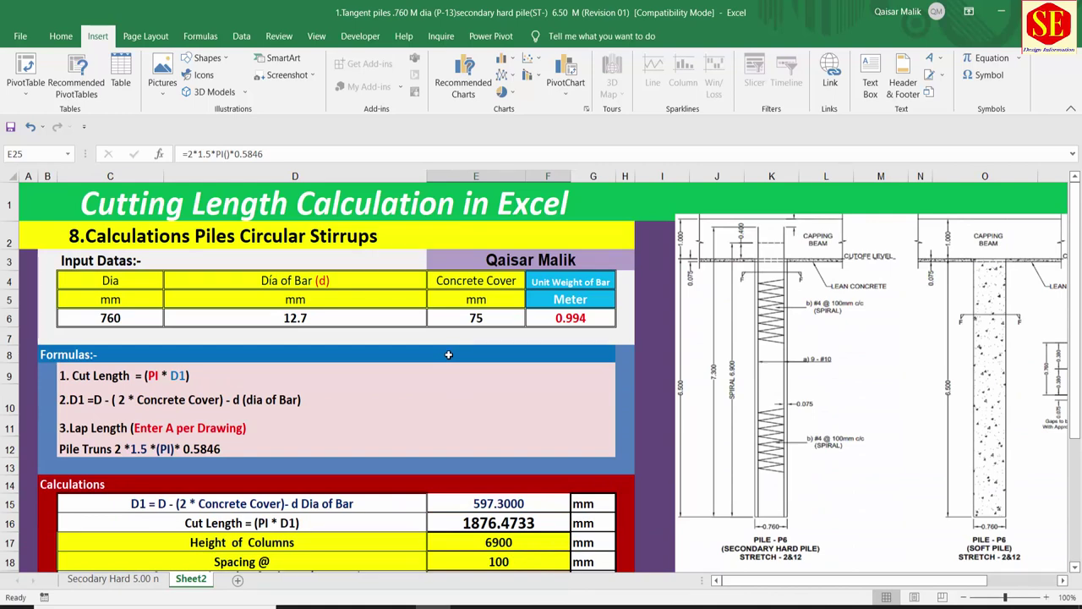
scroll(448, 355, down, 2)
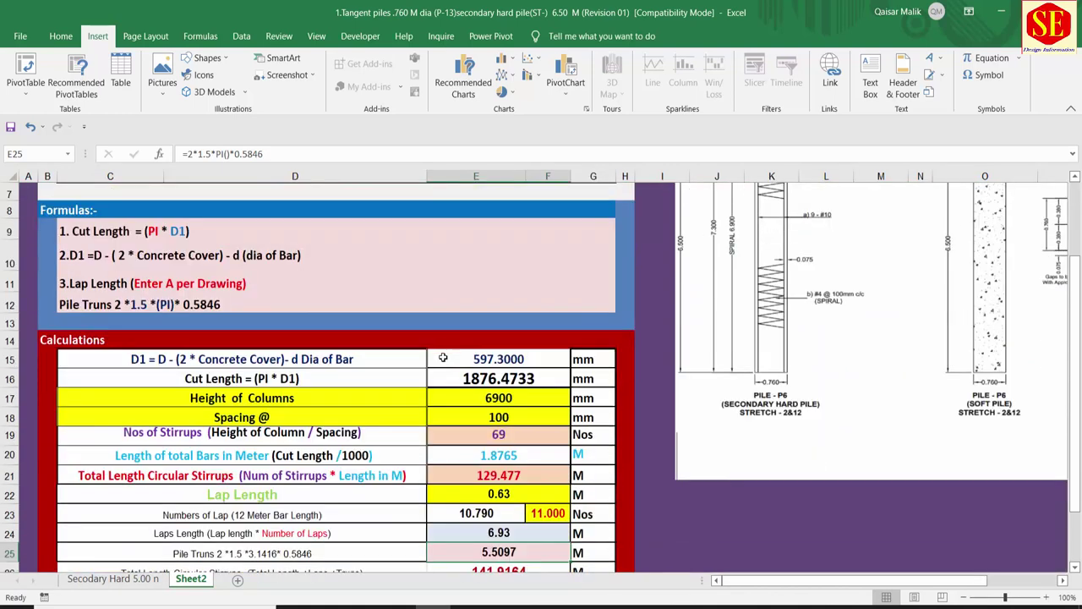
scroll(460, 442, up, 2)
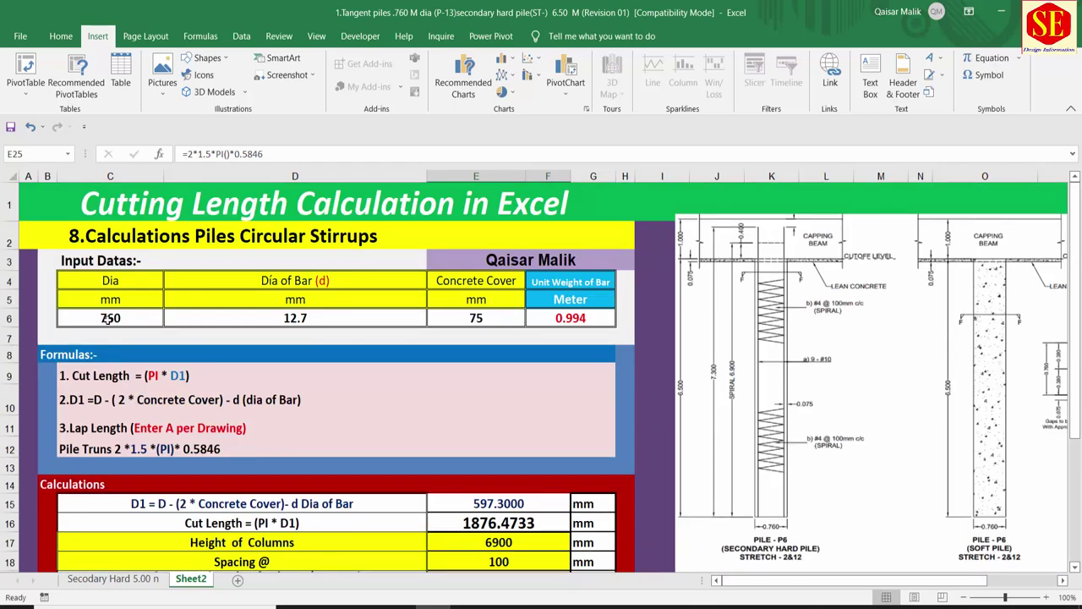
click(108, 320)
click(338, 319)
scroll(513, 308, down, 2)
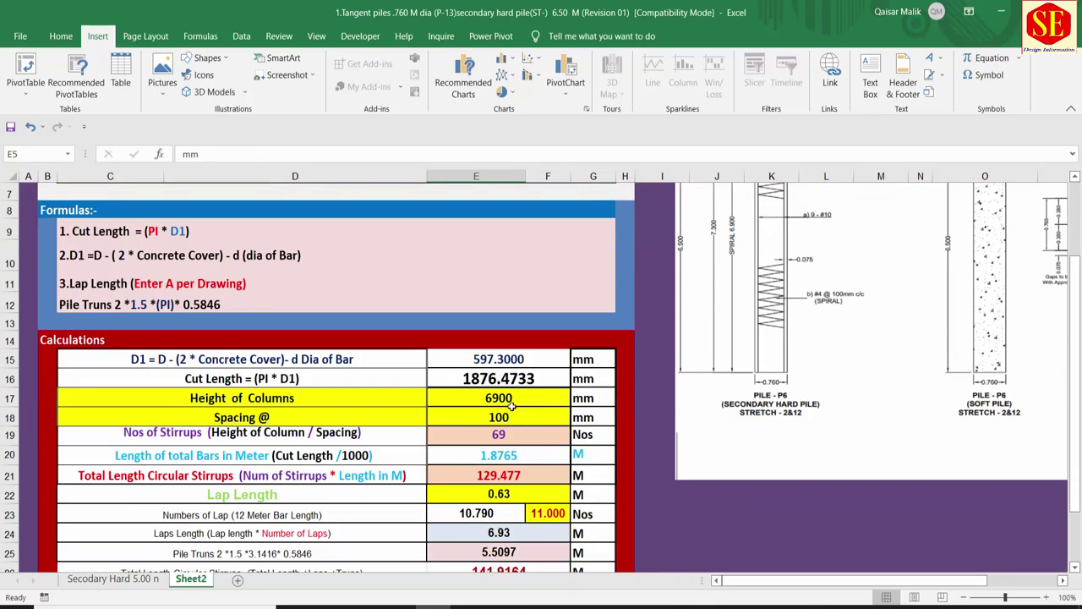
click(515, 416)
scroll(542, 477, down, 1)
click(548, 459)
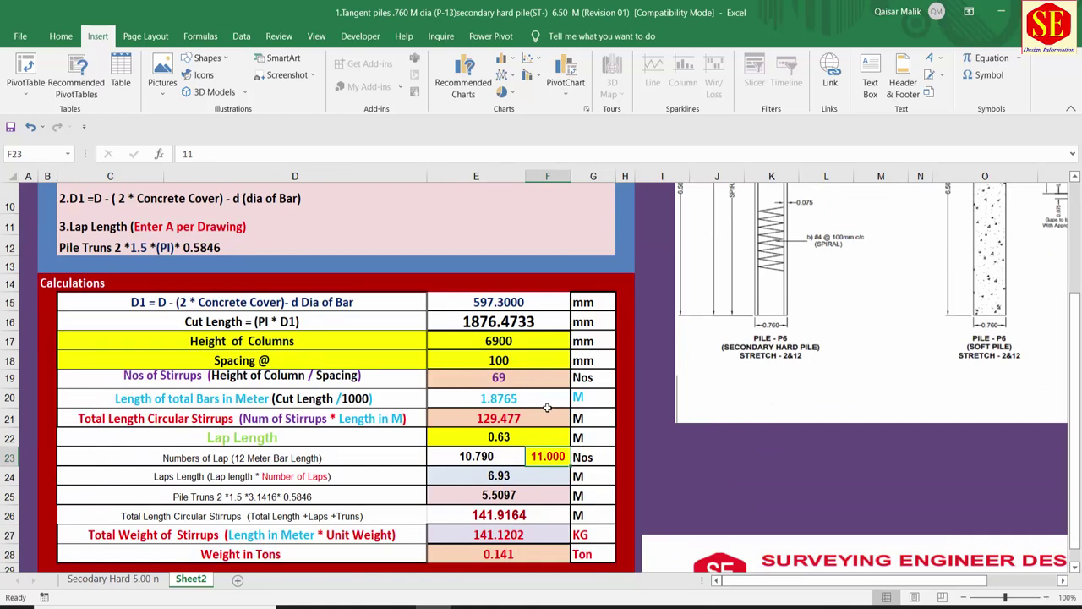
scroll(547, 408, down, 1)
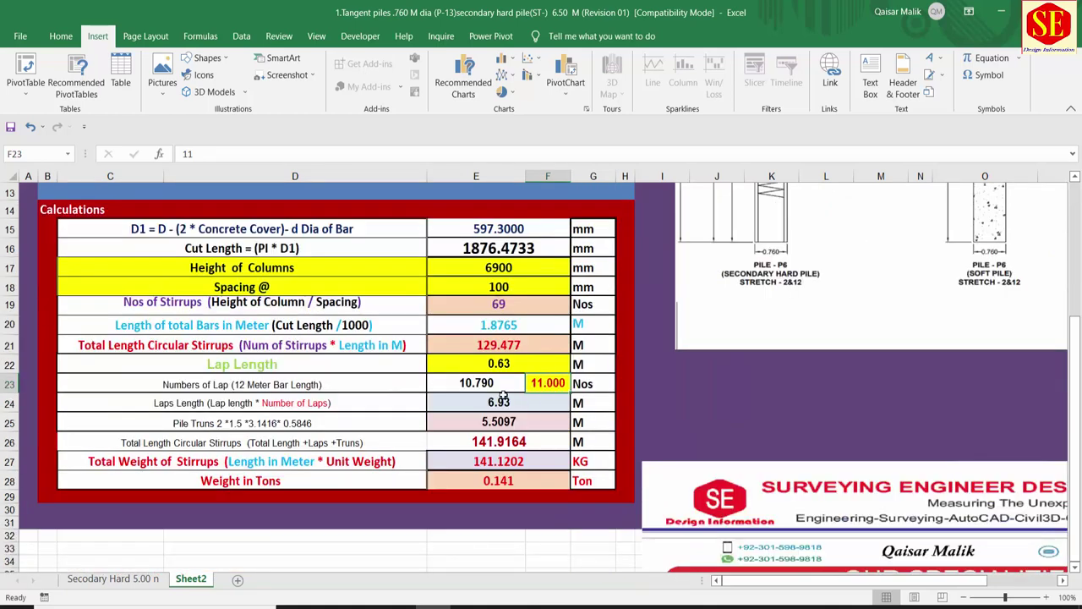
click(499, 442)
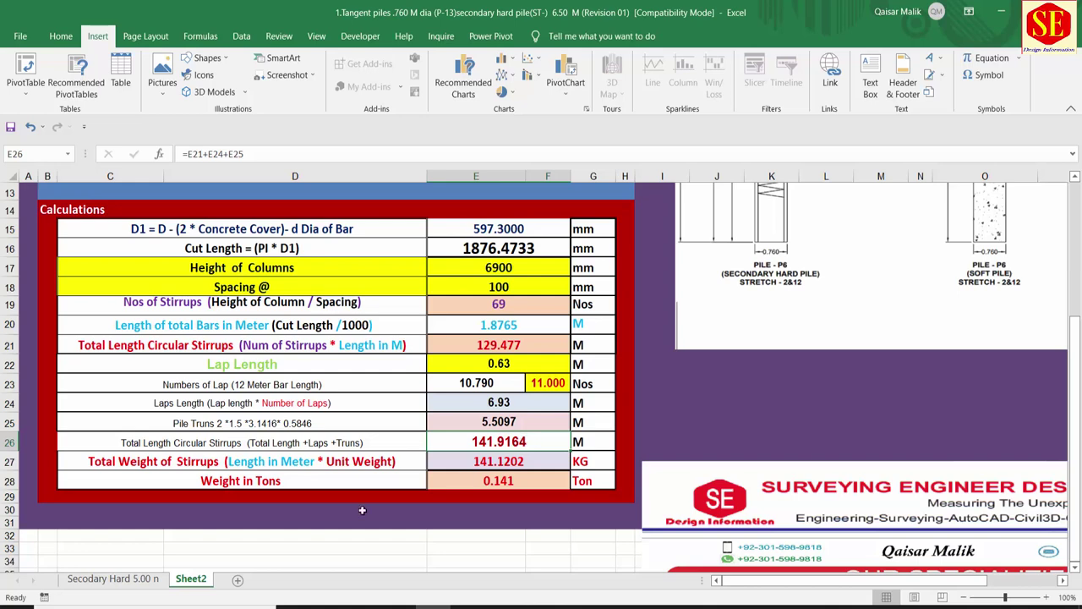
click(112, 579)
click(541, 375)
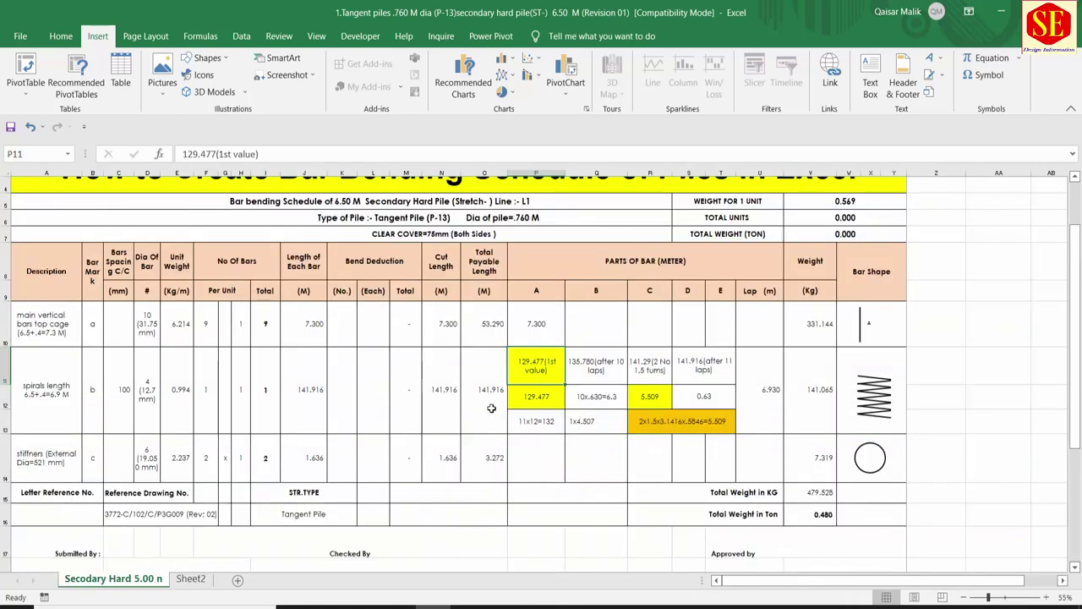
click(492, 397)
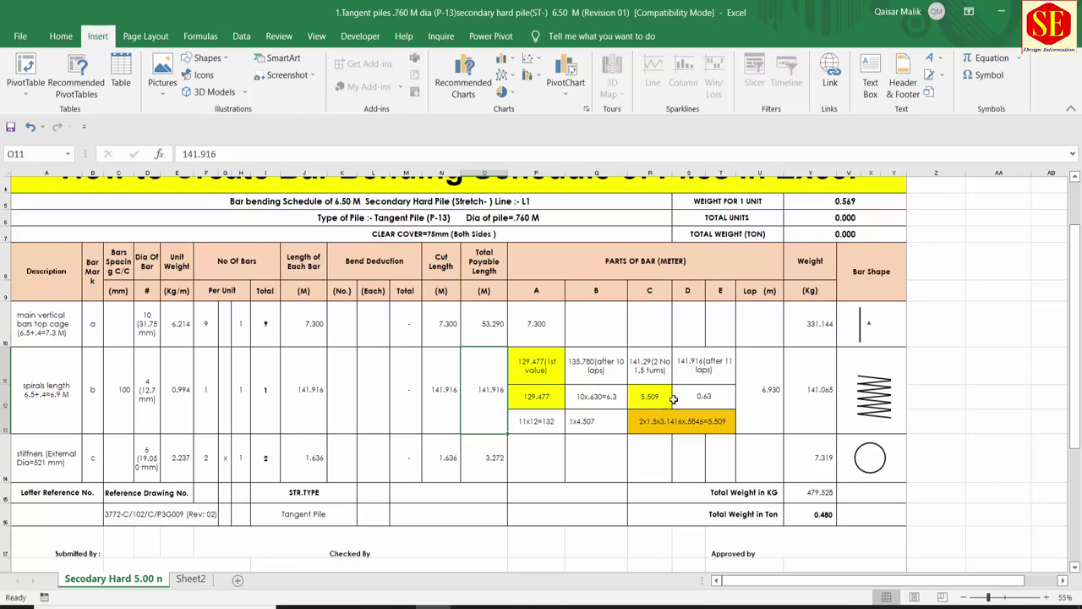
click(190, 580)
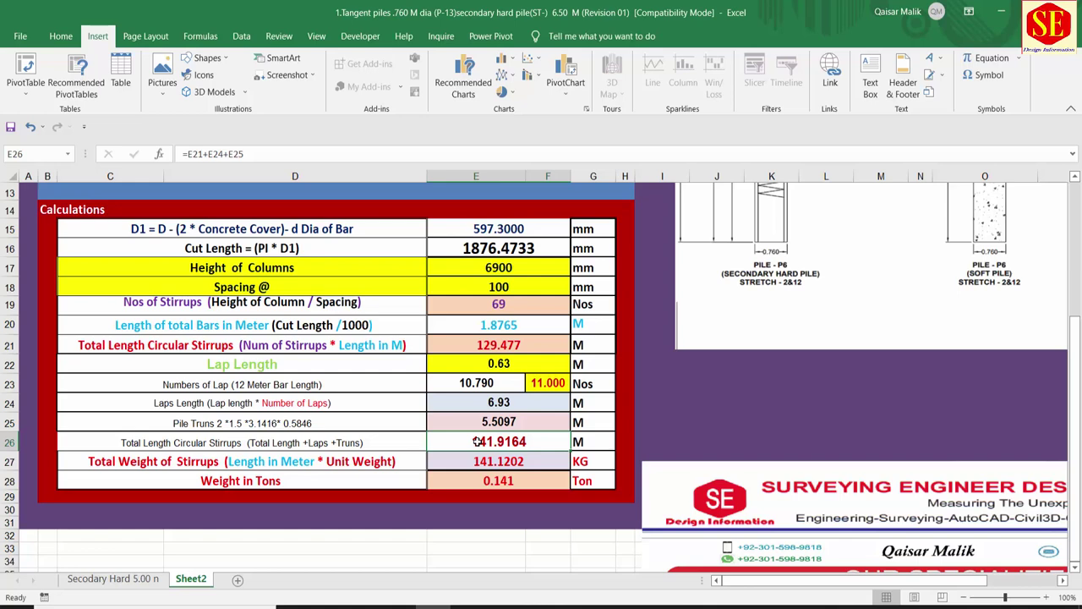
click(523, 463)
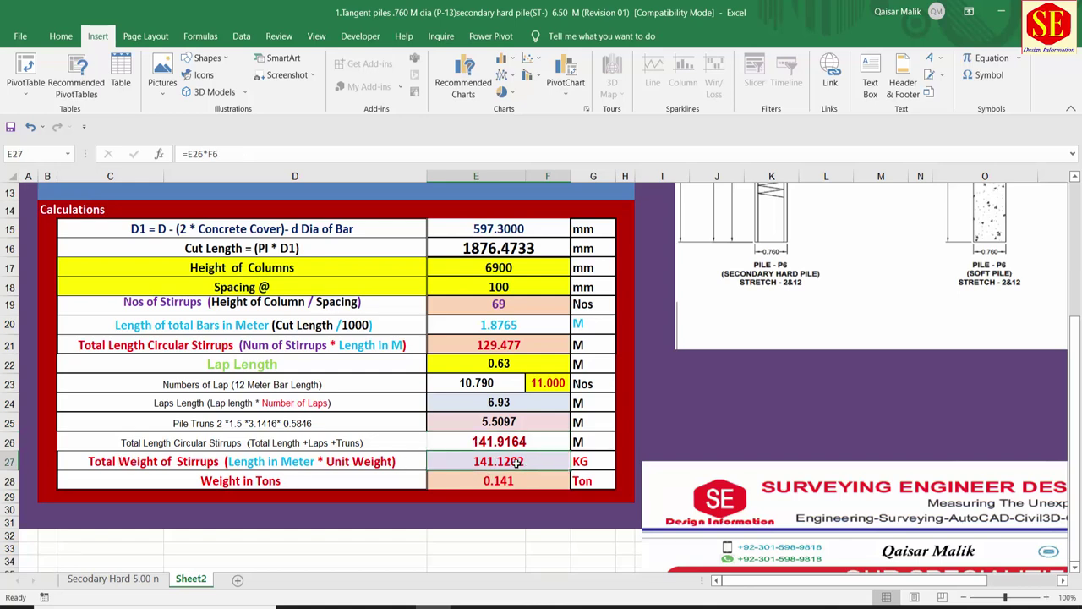
double_click(518, 463)
scroll(575, 454, up, 3)
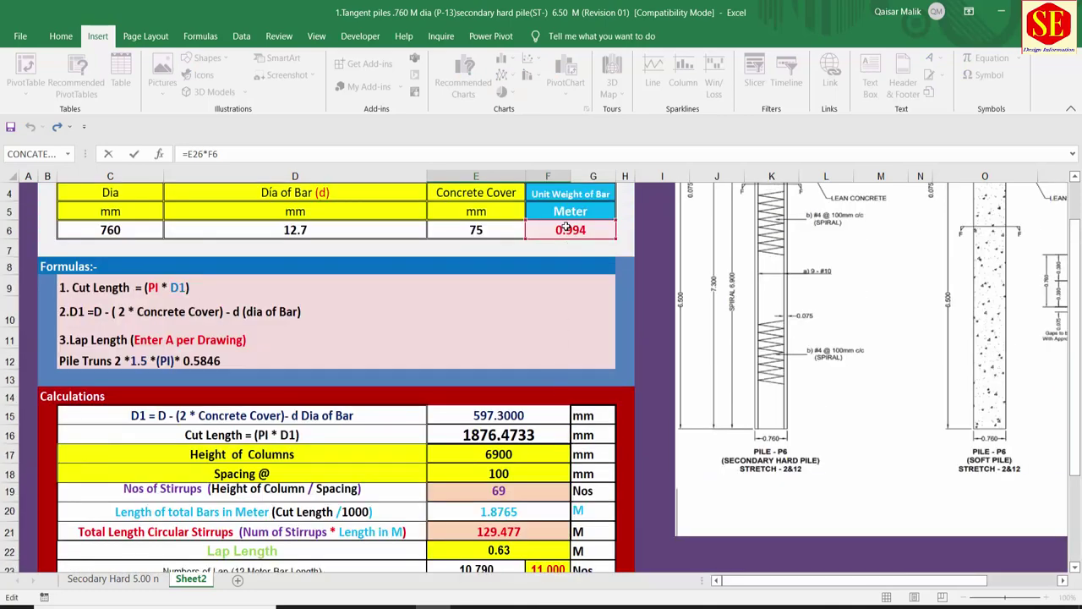
scroll(563, 246, down, 2)
scroll(519, 532, down, 1)
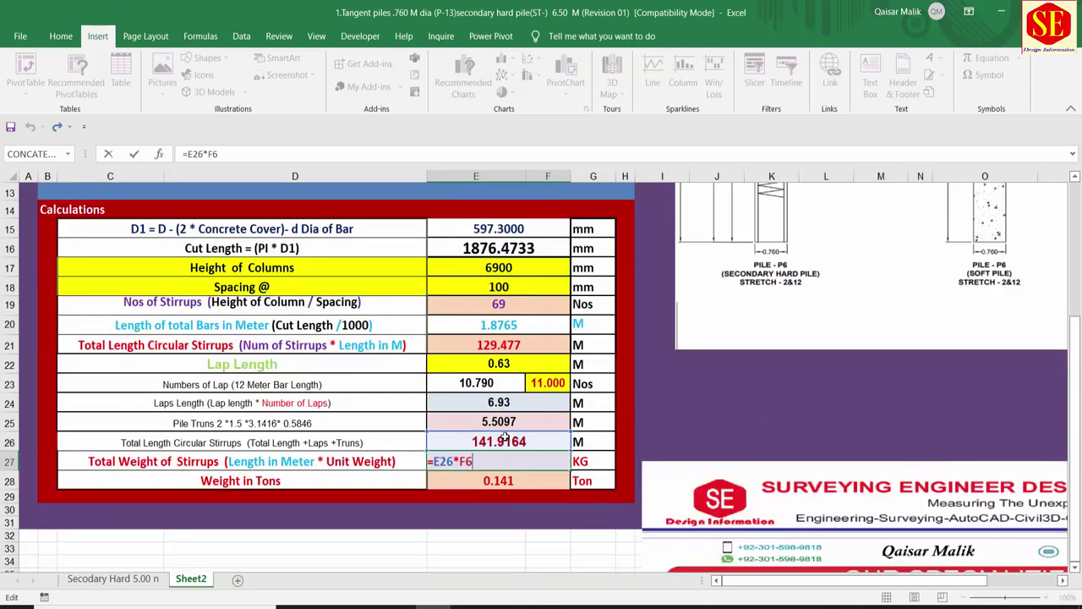
key(Return)
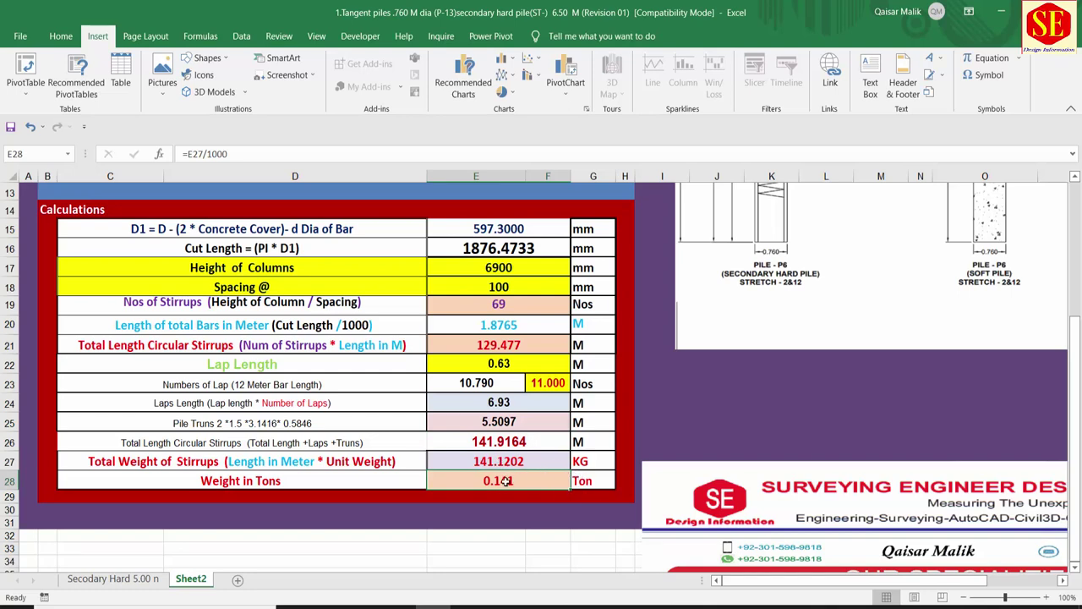
scroll(505, 480, up, 1)
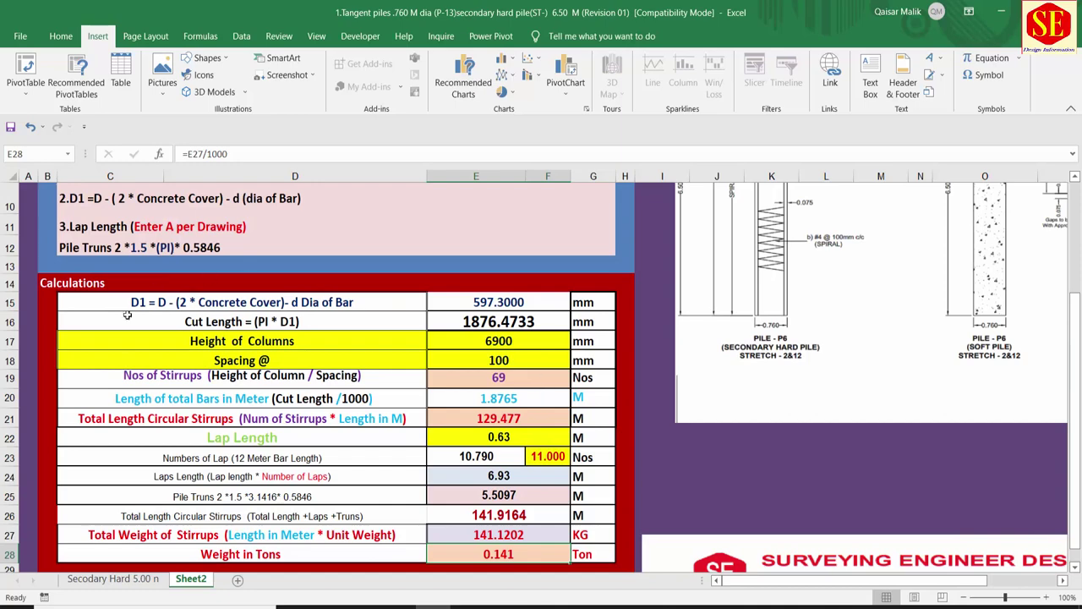
scroll(335, 336, up, 1)
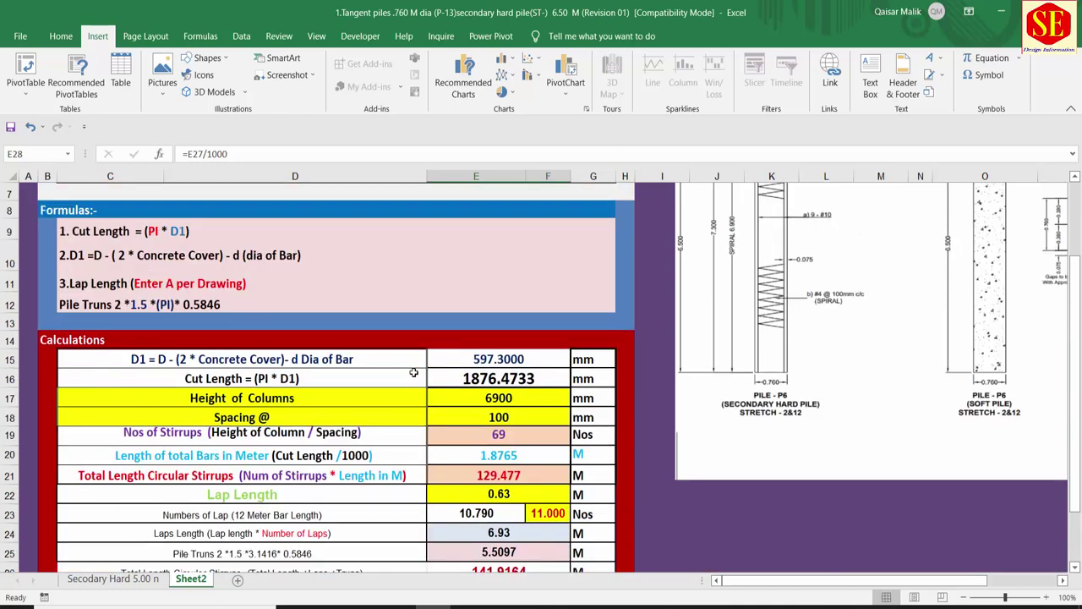
scroll(345, 312, up, 1)
scroll(345, 312, up, 1)
scroll(345, 312, down, 1)
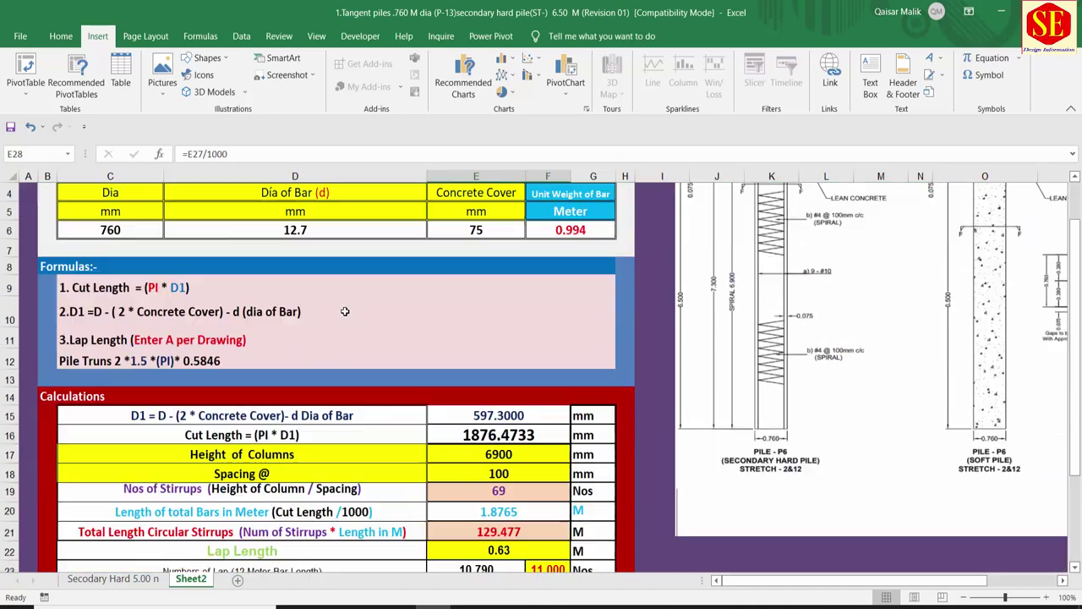
scroll(345, 312, down, 2)
click(112, 580)
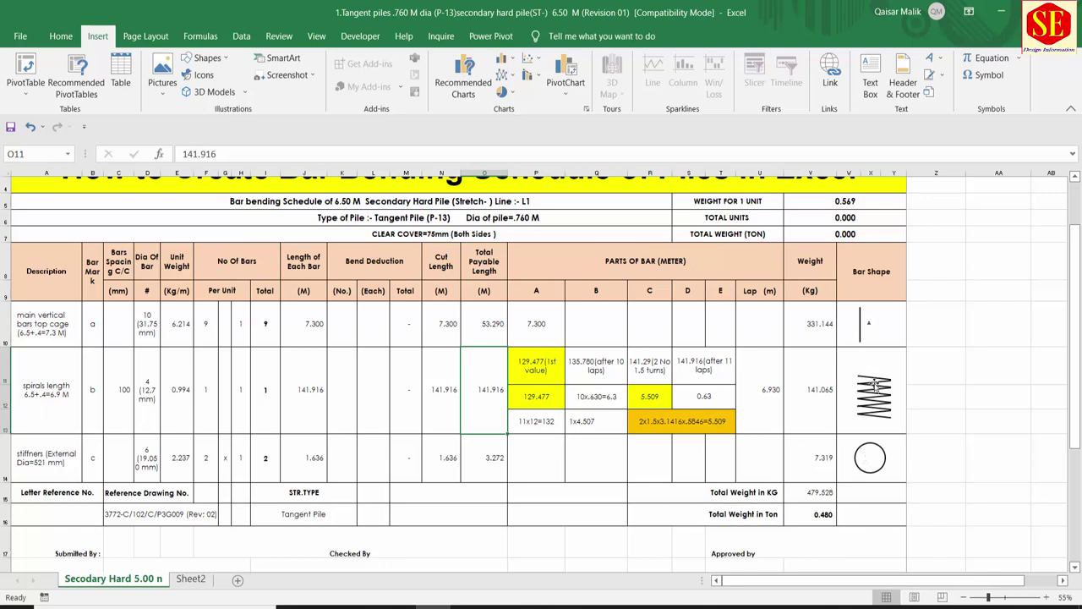
- Review the stiffener row values and enter V14's weight formula =E14*O14
click(268, 457)
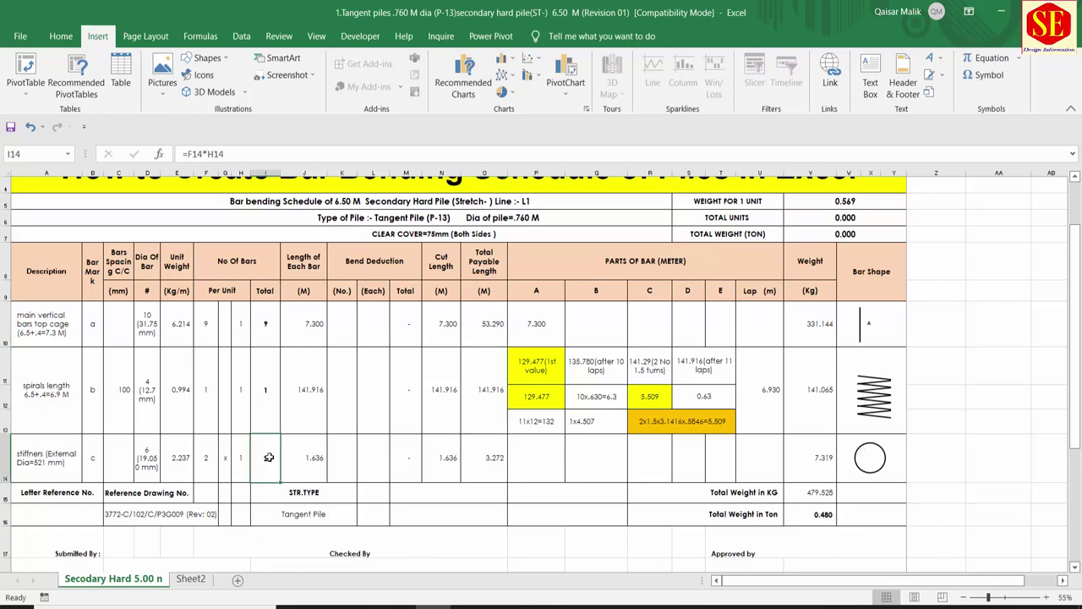
click(317, 467)
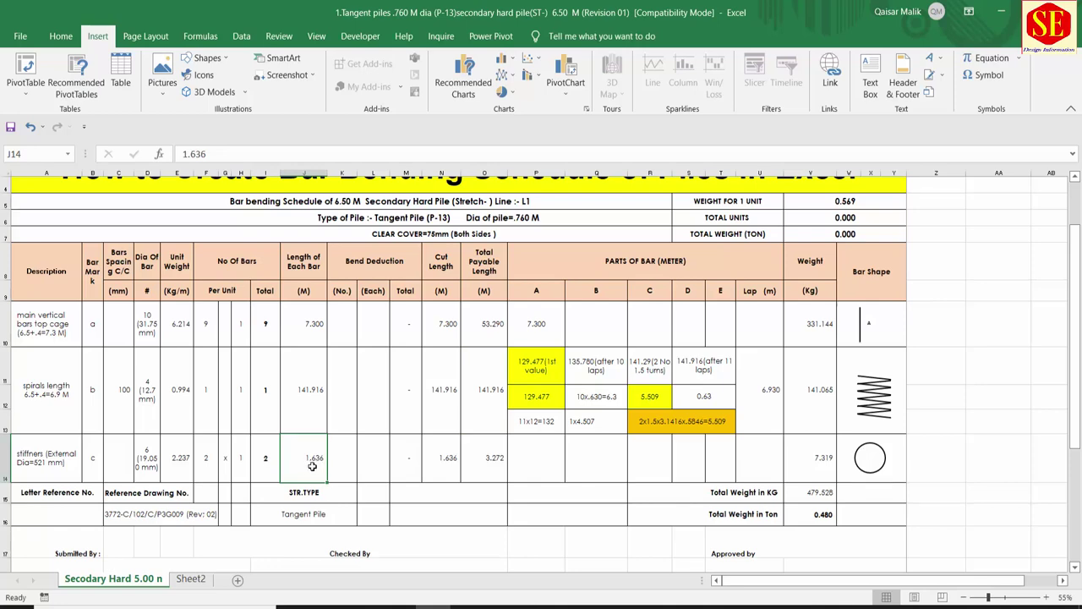
click(455, 472)
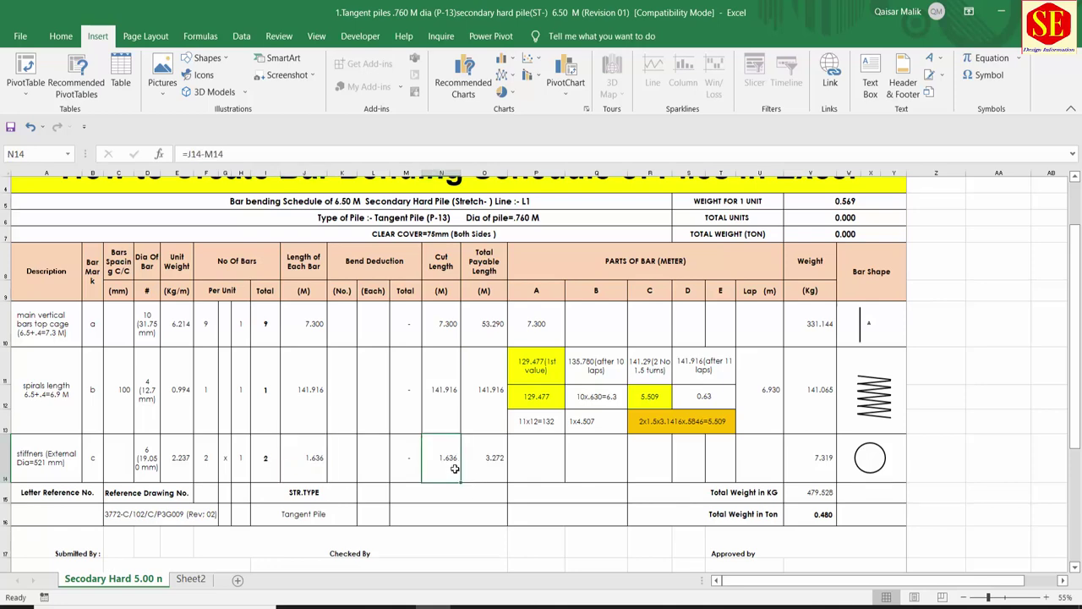
click(488, 459)
click(835, 465)
text(=)
click(180, 458)
text(*)
click(488, 460)
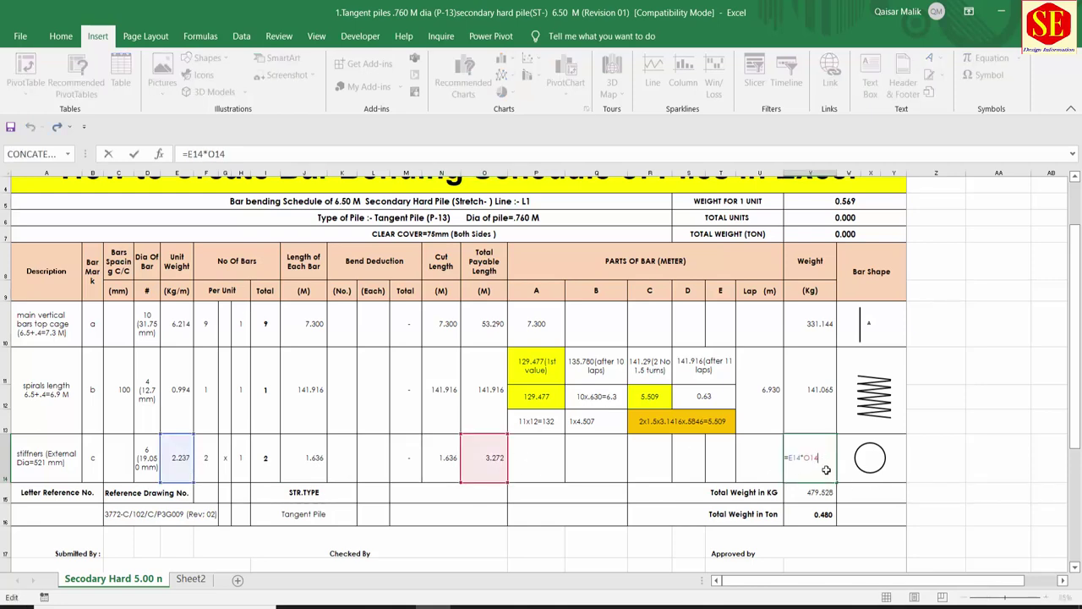
key(ctrl+Return)
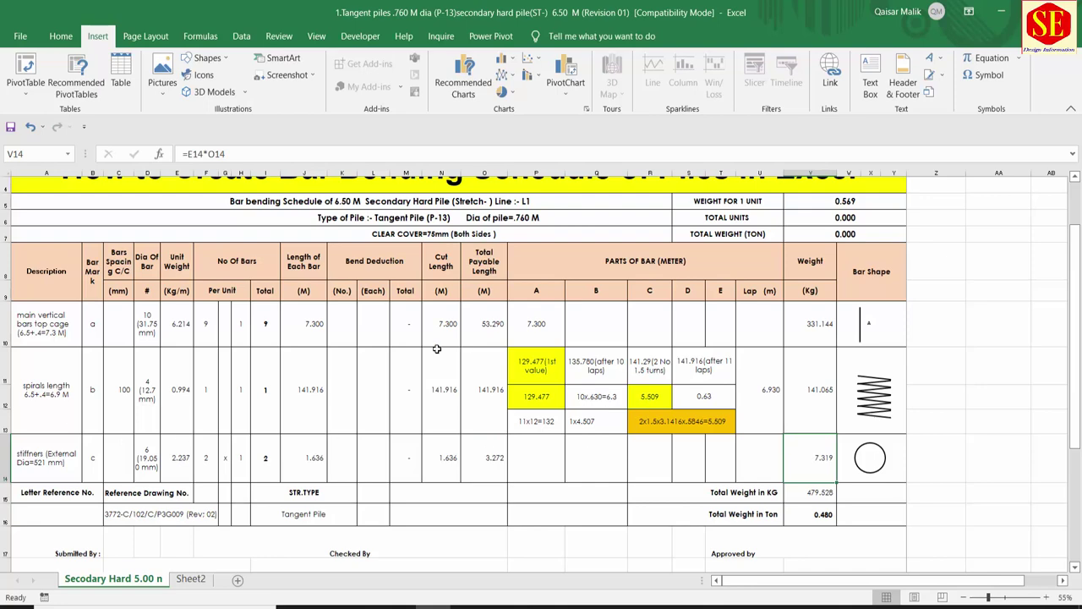
- Check the reference drawing number against the pile PDF, then review Tangent Pile and total weight entries
click(37, 493)
click(49, 510)
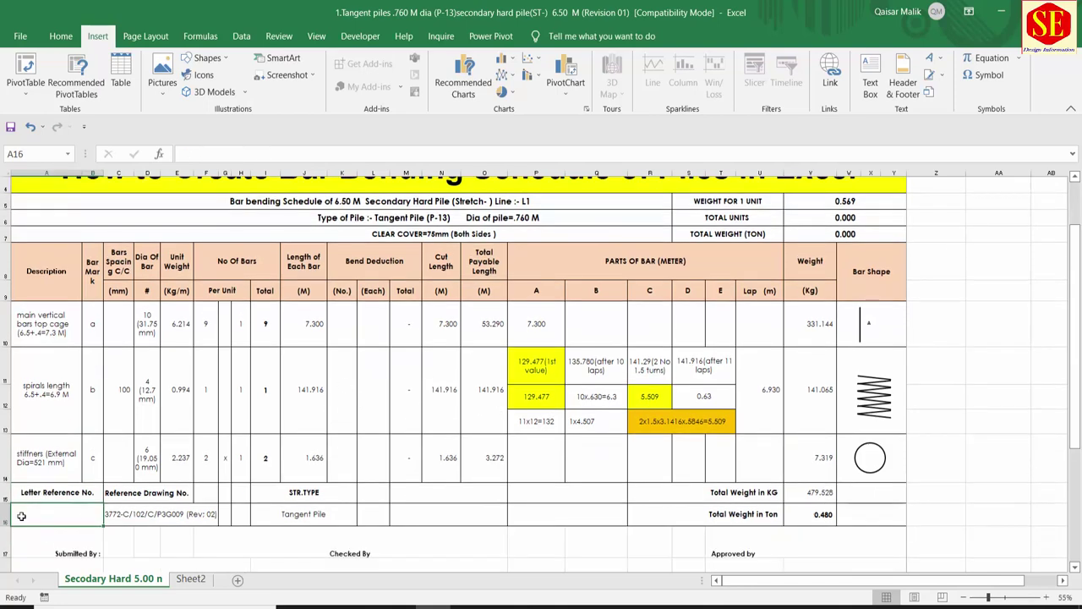
click(171, 490)
click(167, 513)
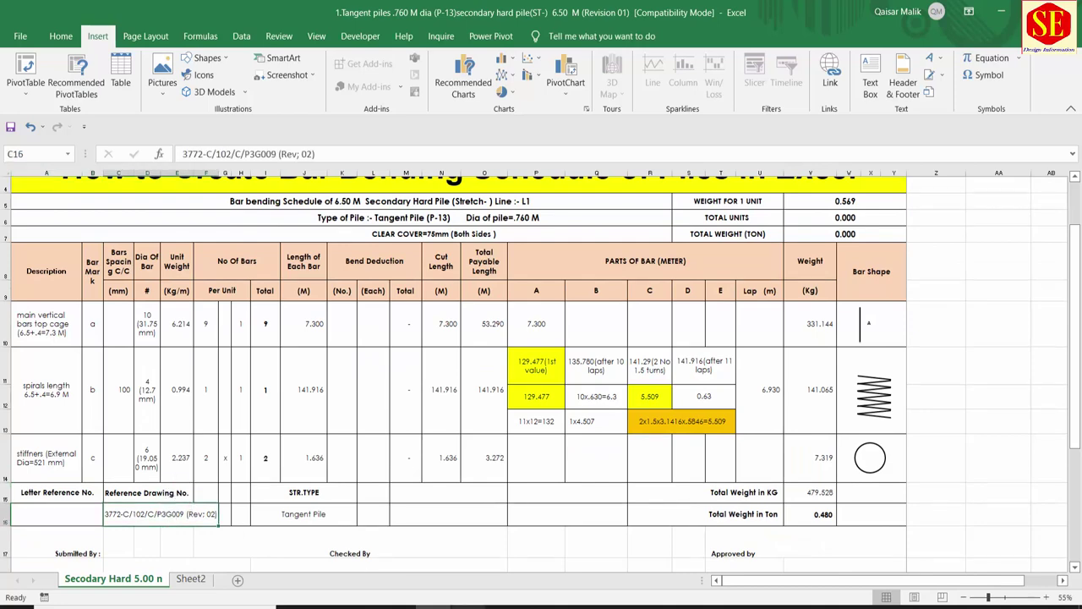
click(469, 602)
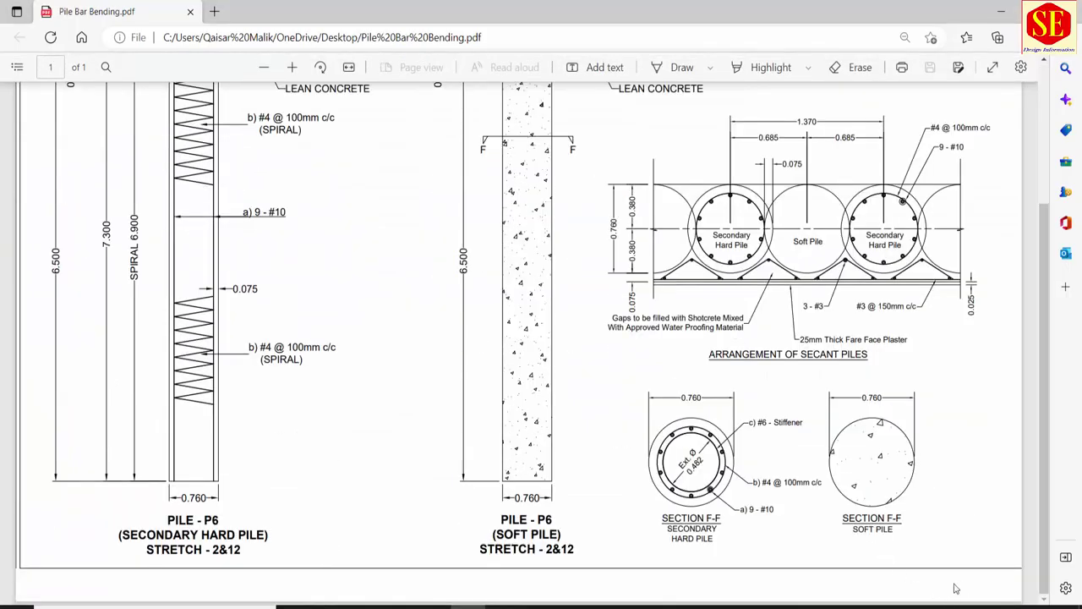
click(433, 602)
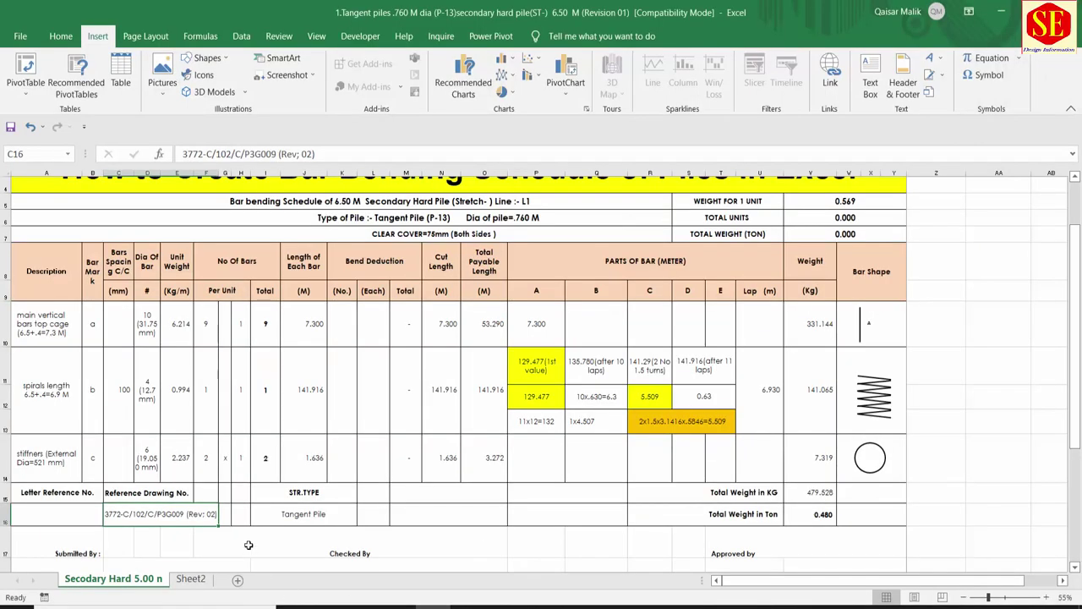
click(320, 517)
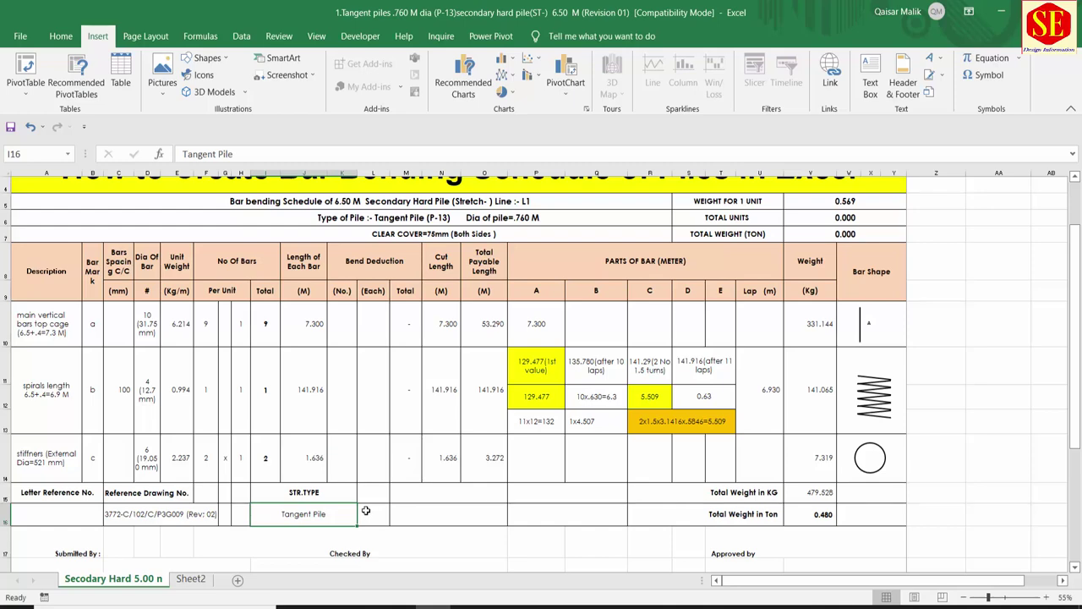
click(830, 491)
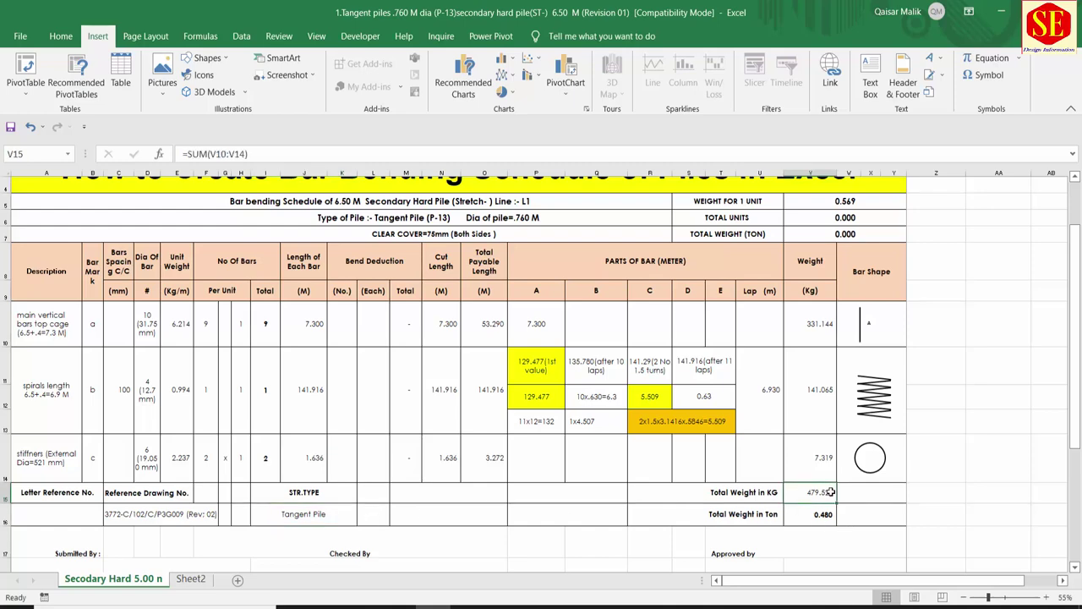
- Clear V15 and AutoSum the bar weights V10:V14 into it, giving 479.528 kg
double_click(830, 491)
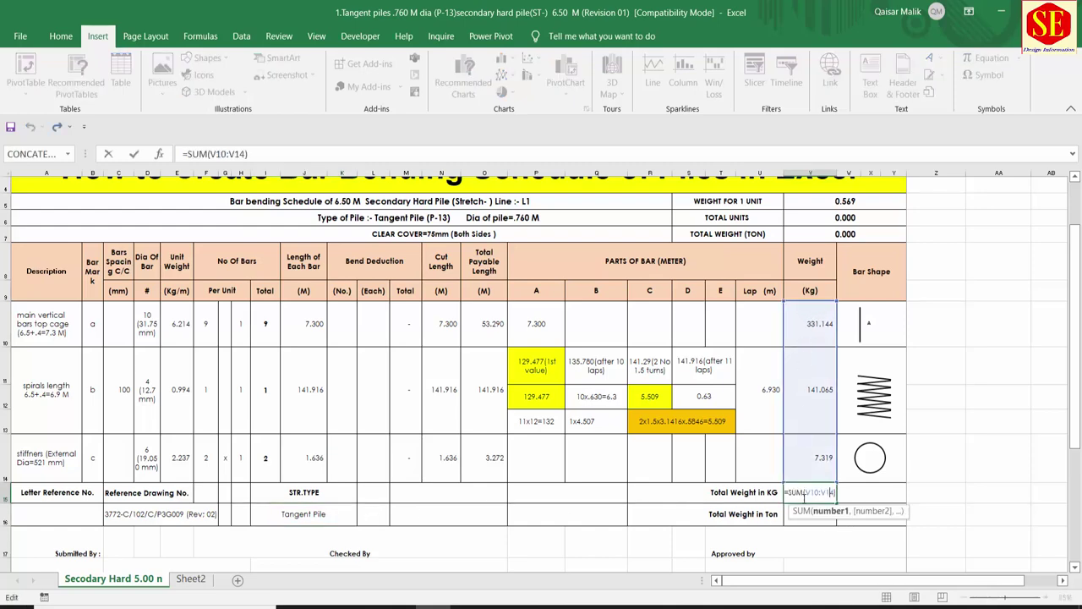
key(Escape)
key(Delete)
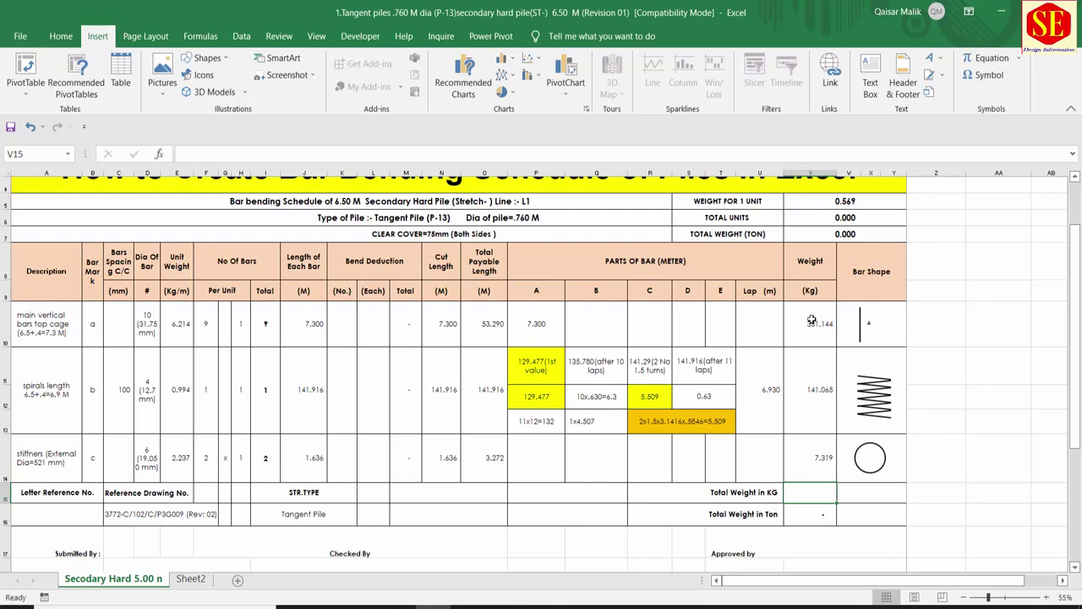
drag(812, 320, 805, 495)
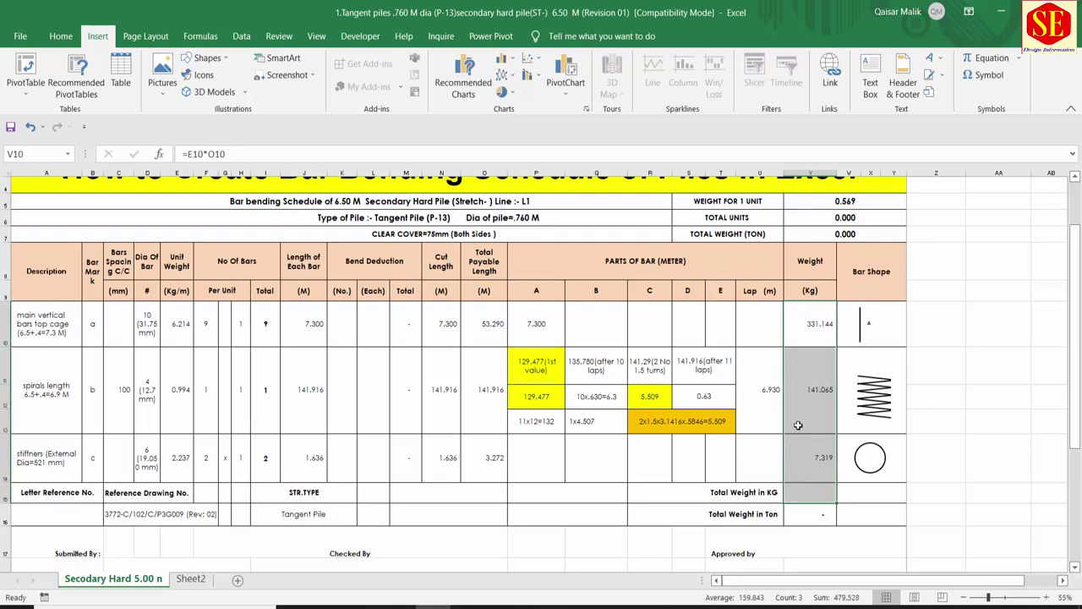
click(59, 37)
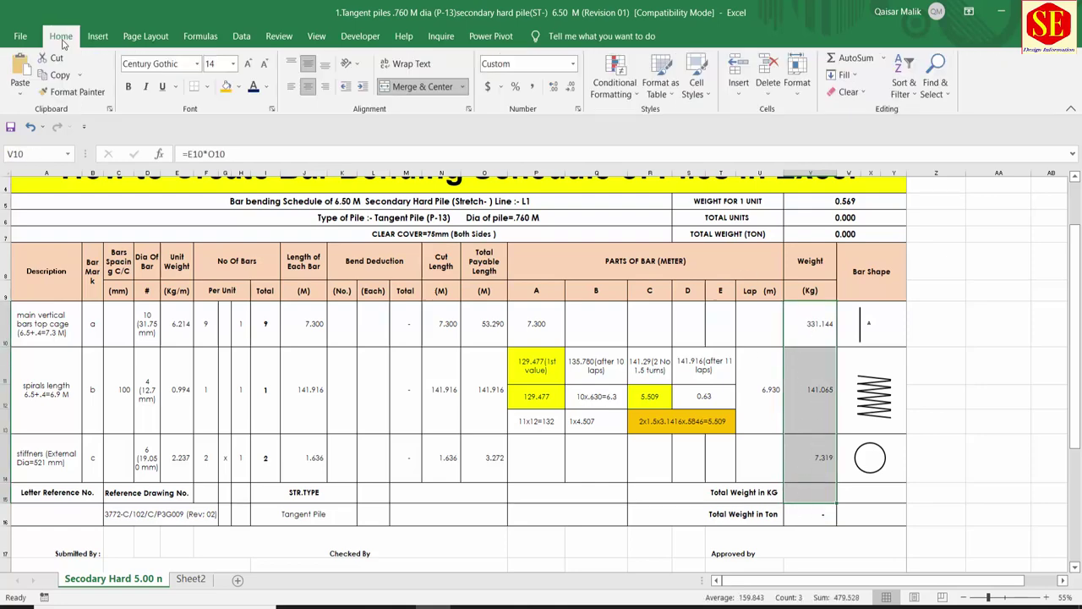
click(844, 57)
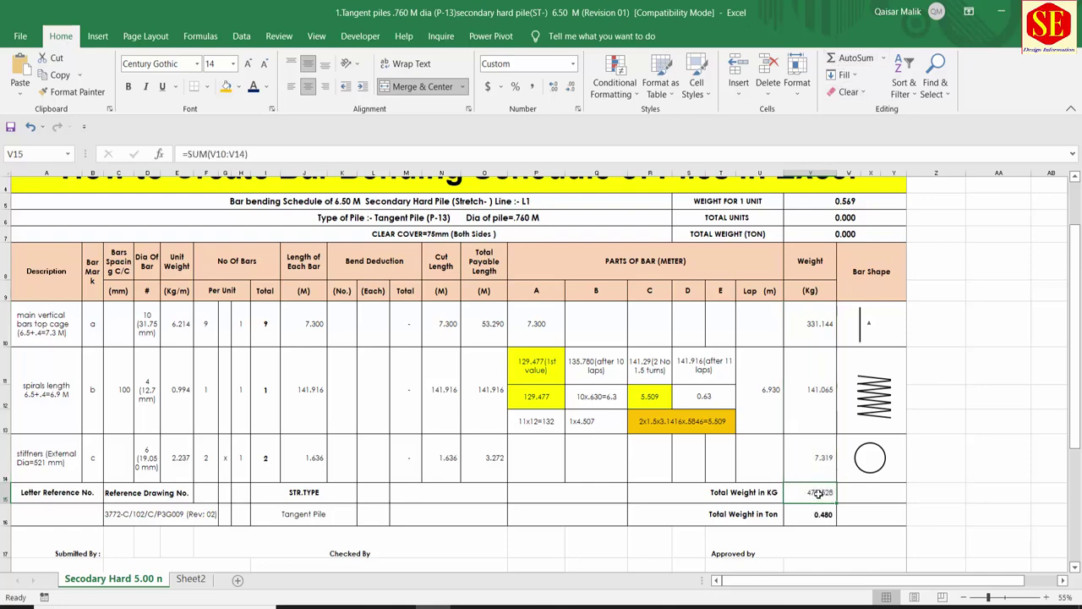
click(802, 327)
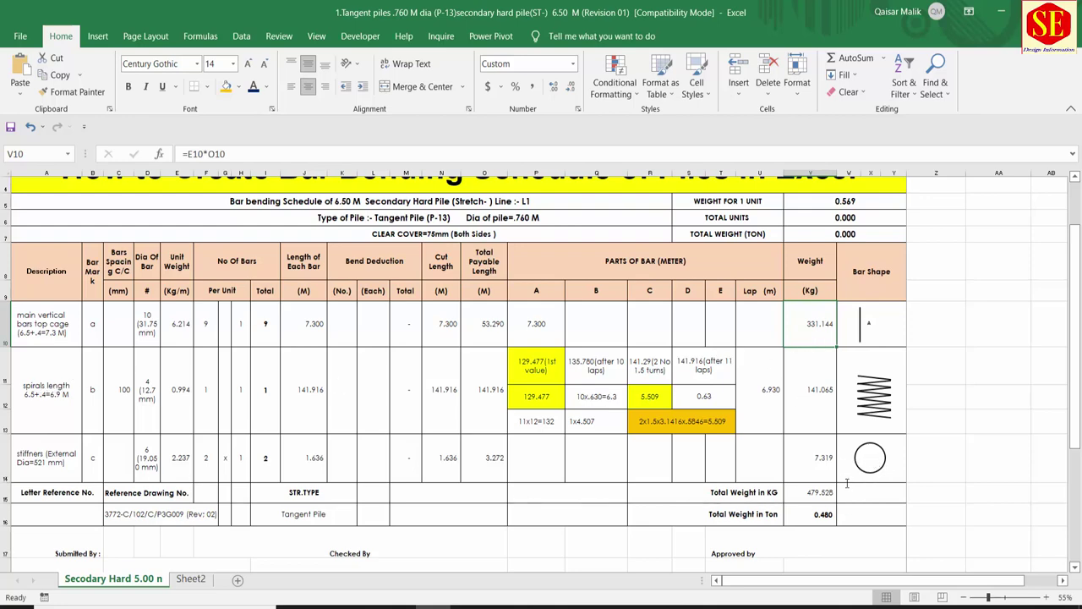
click(822, 490)
- Set Total Weight in Ton V16 to =V15/1000, showing 0.480
click(822, 516)
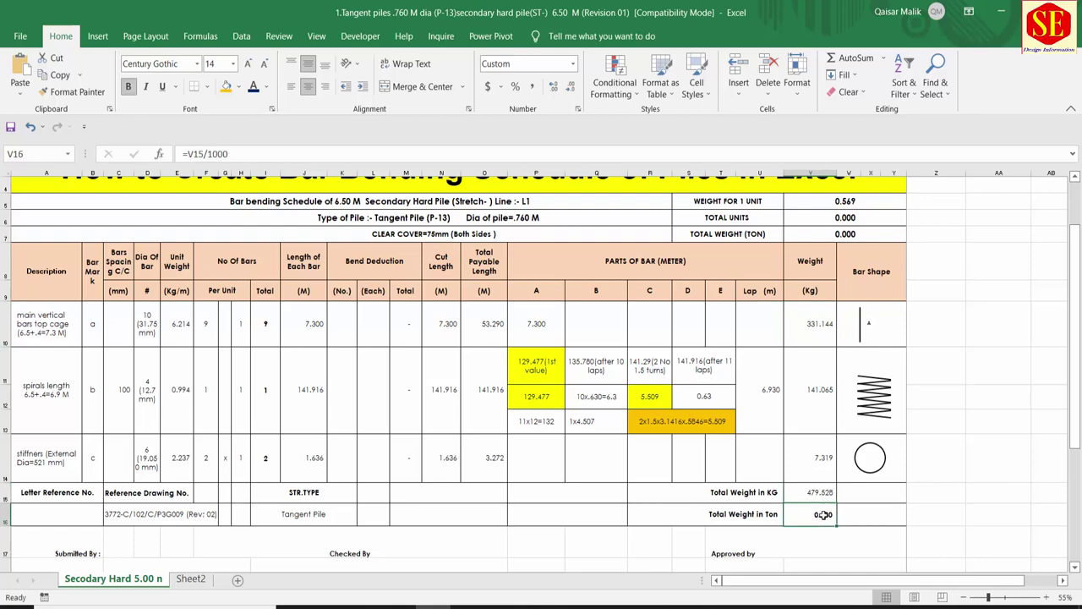
double_click(824, 514)
key(ctrl+Return)
scroll(817, 505, down, 1)
scroll(818, 505, down, 1)
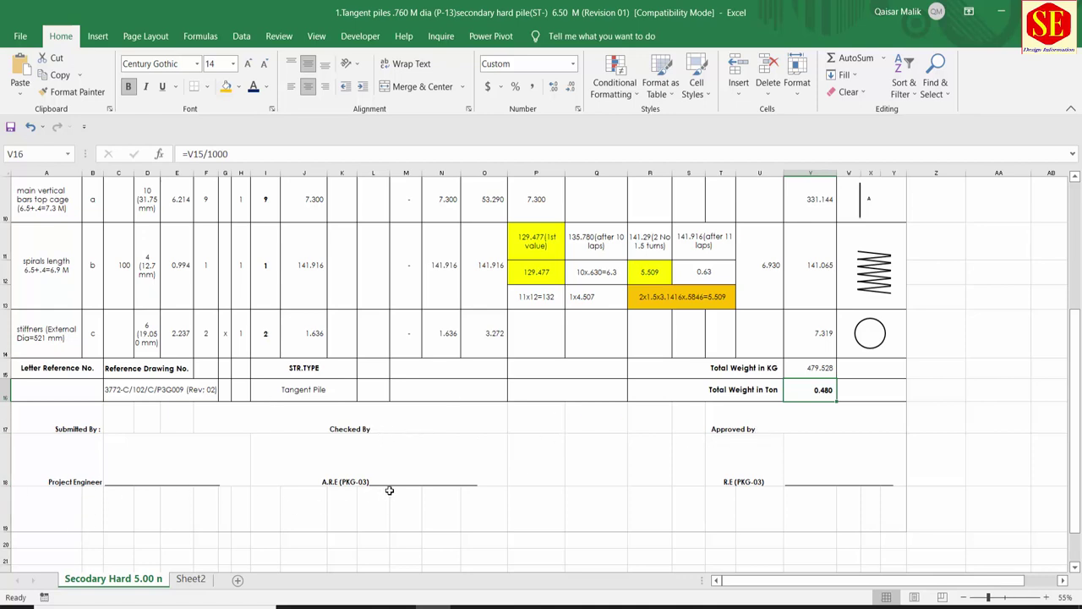
- Remove the yellow fill from spiral length cells P11:P12
scroll(809, 483, up, 1)
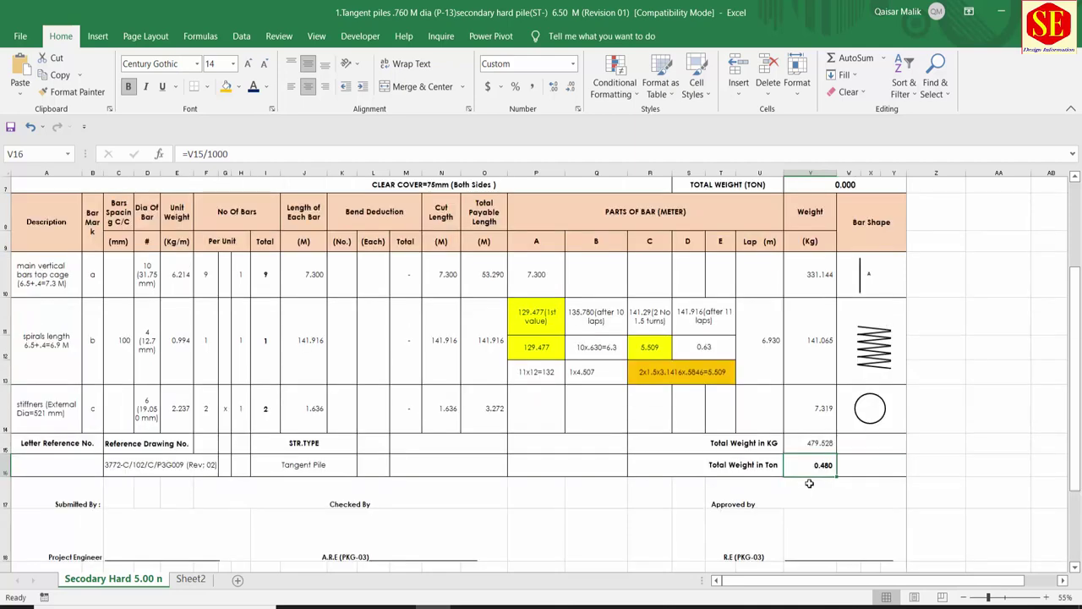
scroll(532, 388, up, 1)
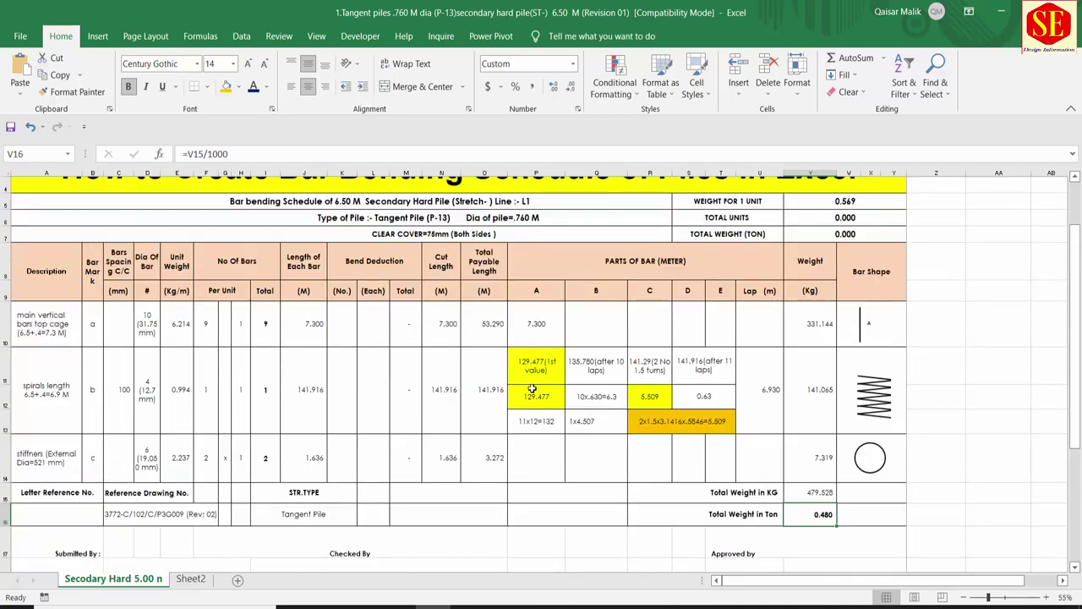
scroll(527, 389, down, 1)
scroll(493, 384, down, 2)
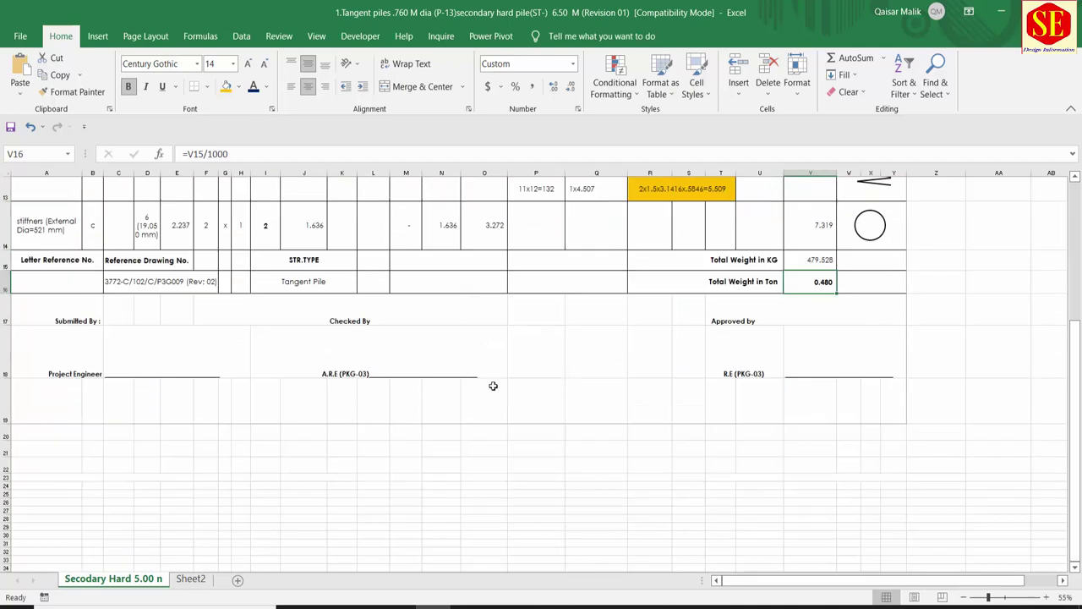
scroll(476, 371, up, 3)
scroll(476, 371, up, 1)
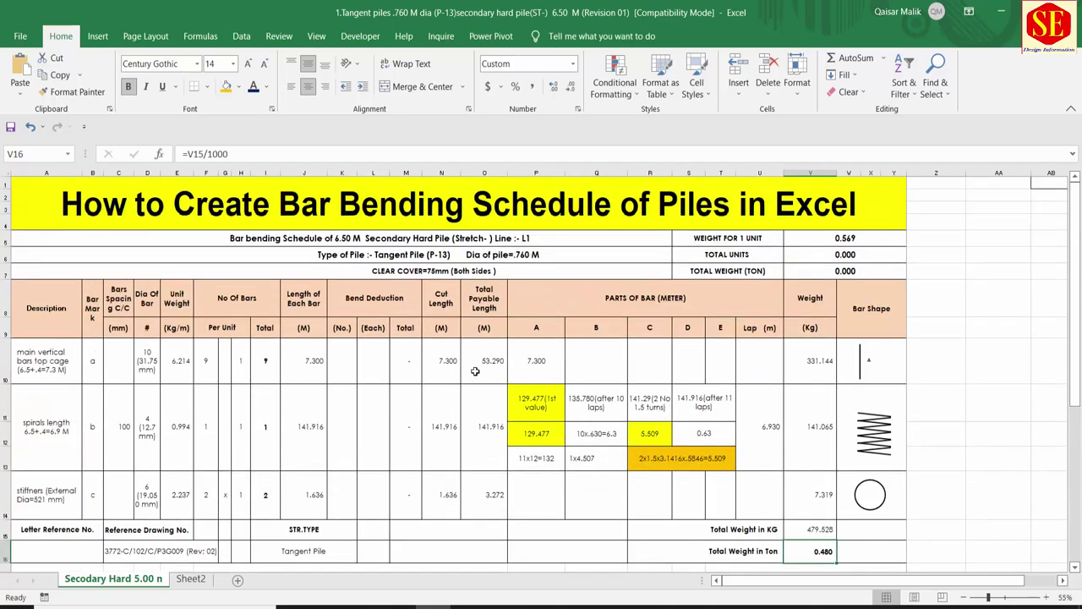
drag(539, 401, 536, 433)
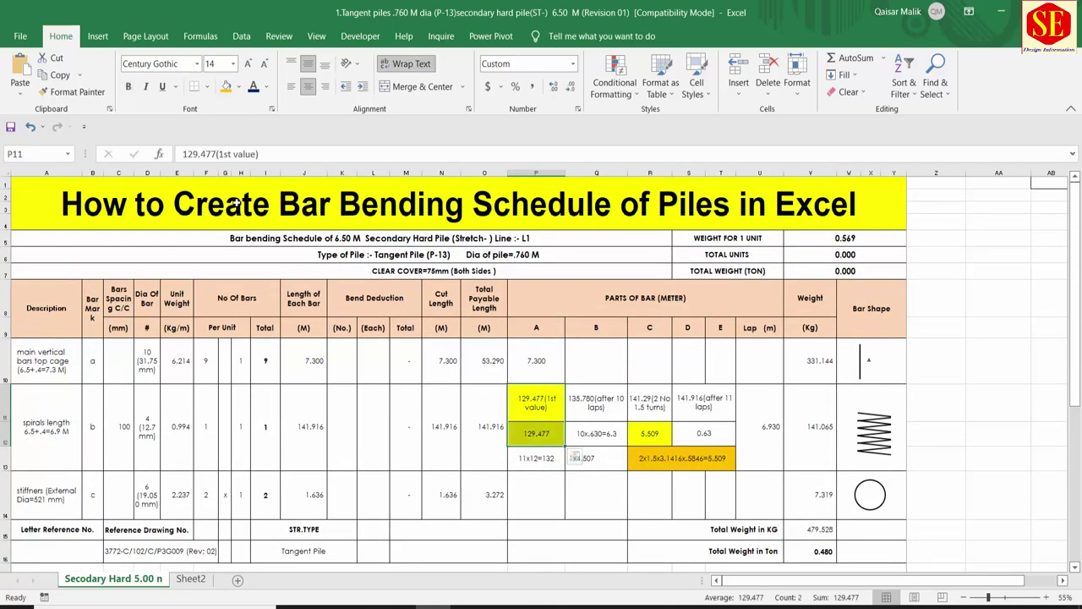
click(239, 86)
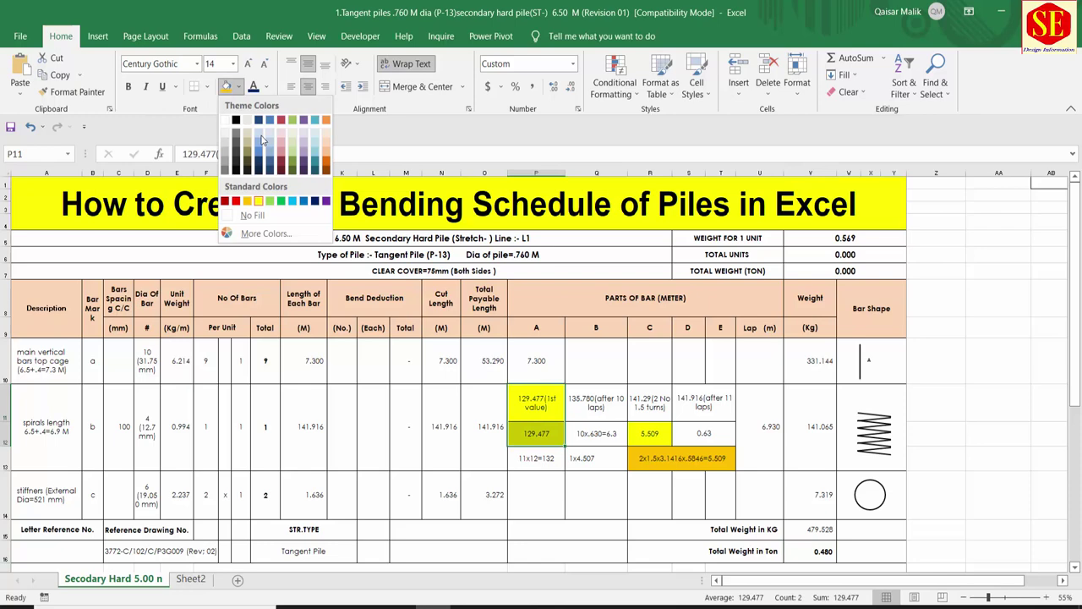
click(258, 217)
- Clear the yellow and orange fill from R12:T13, then go to Sheet2
drag(655, 440, 718, 462)
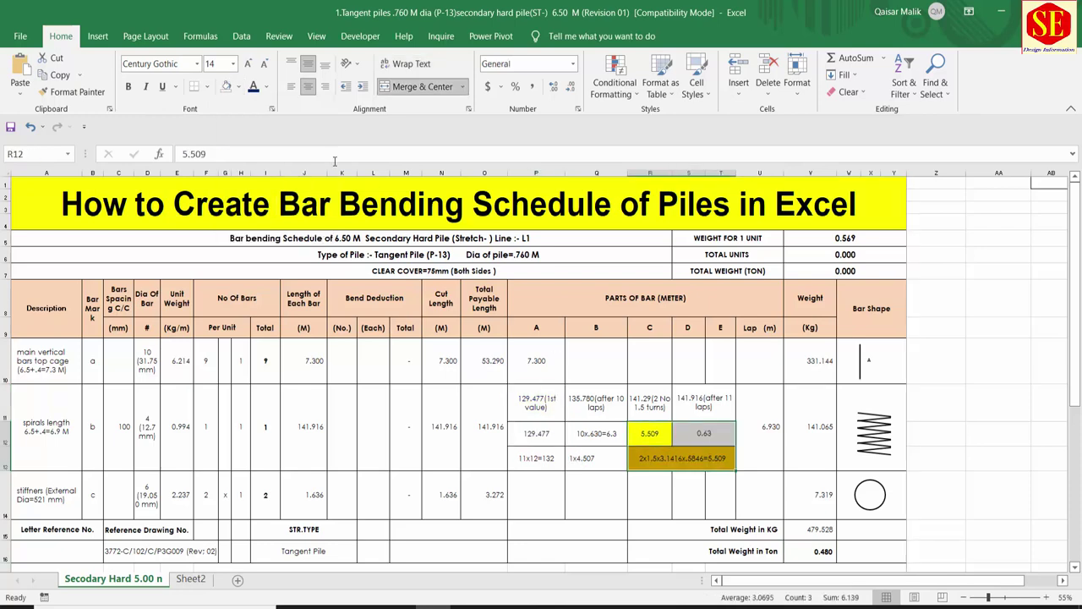
click(226, 86)
click(758, 387)
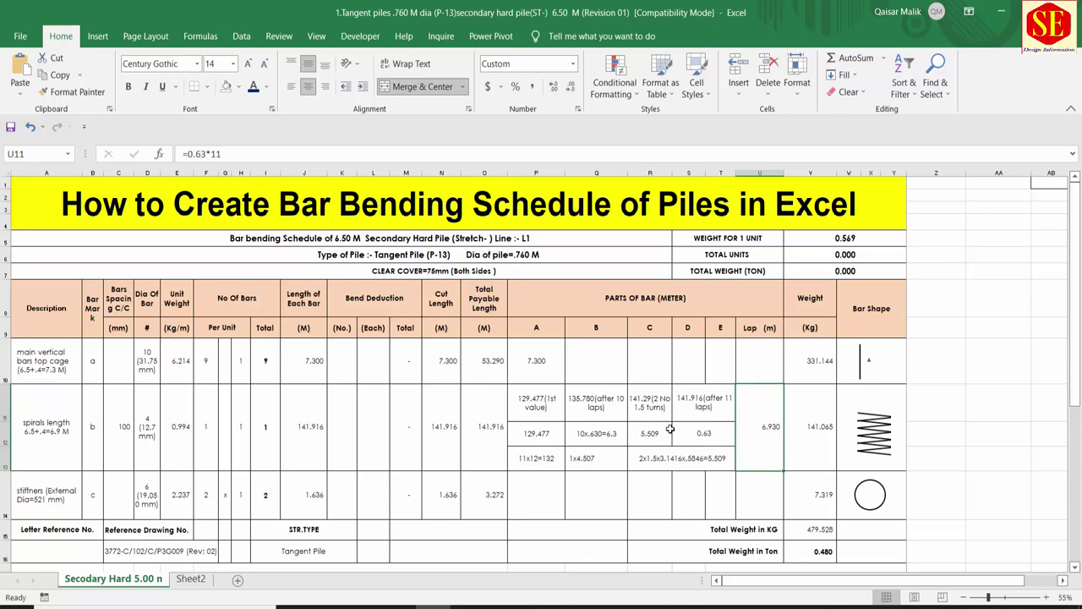
click(191, 579)
scroll(458, 303, up, 2)
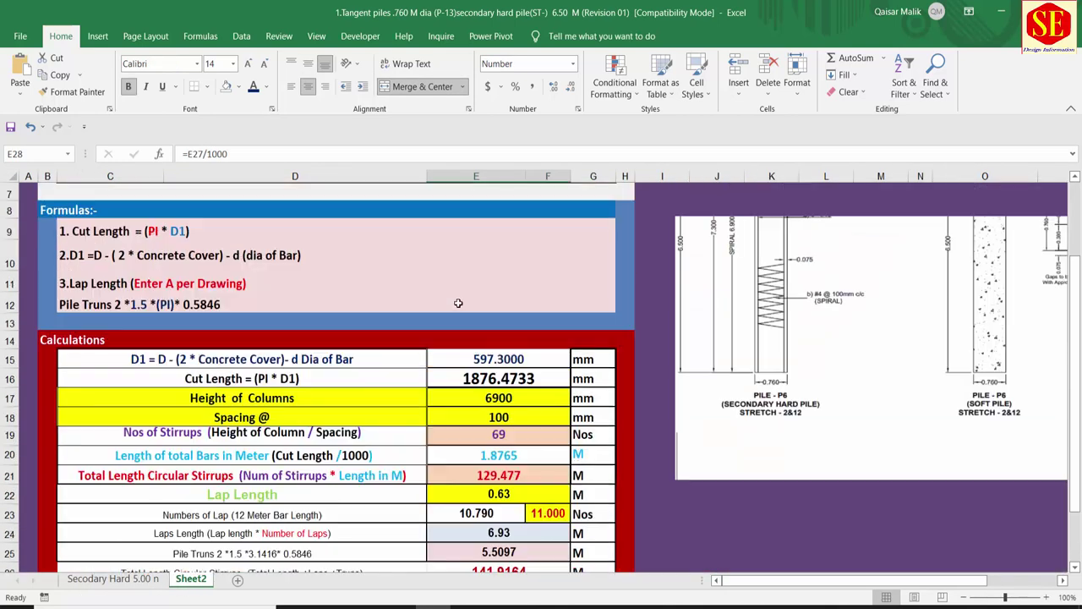
scroll(457, 302, up, 1)
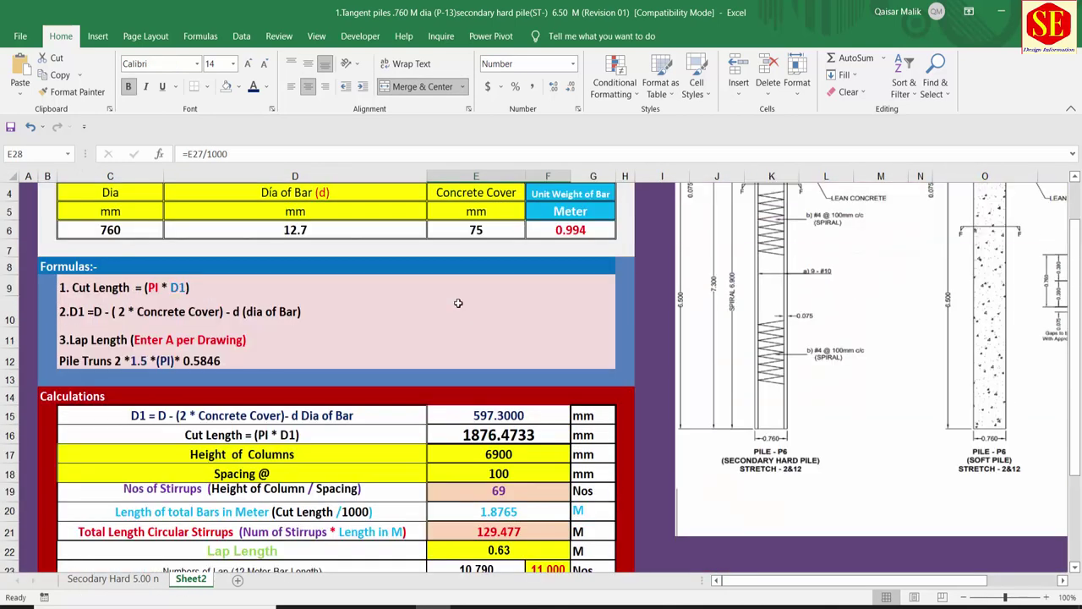
scroll(246, 370, down, 1)
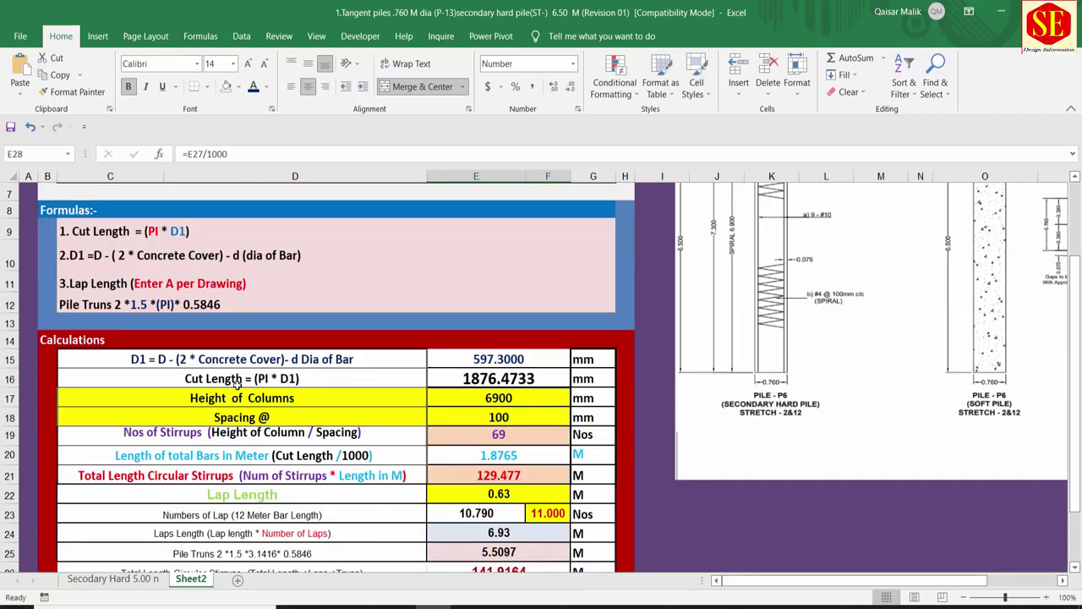
click(128, 580)
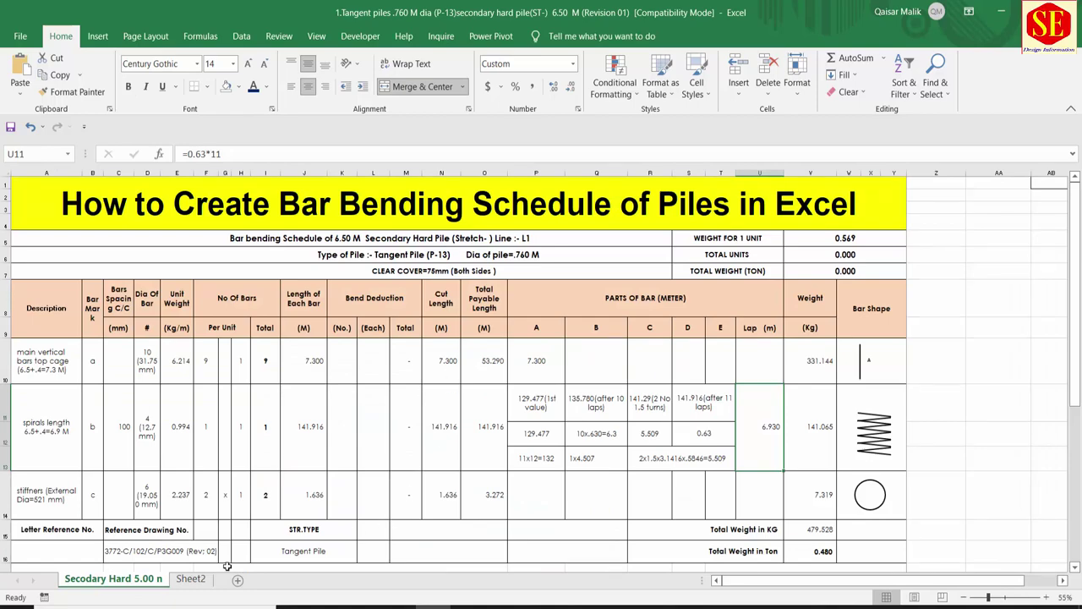
click(194, 580)
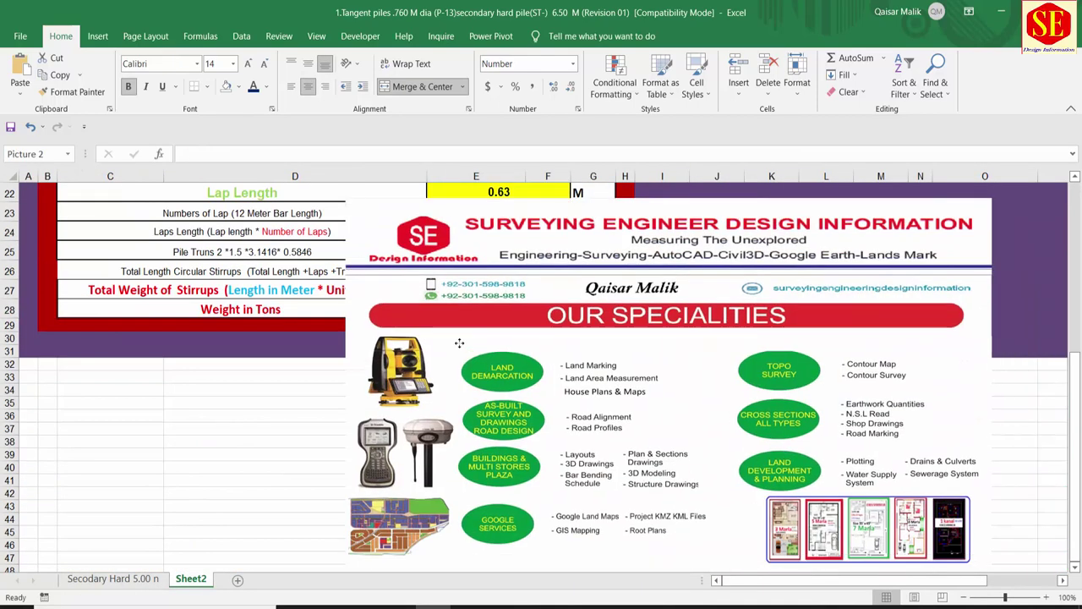
- Drag Sheet2's advert picture down-right, uncovering the 141.1202 KG stirrup total
click(541, 329)
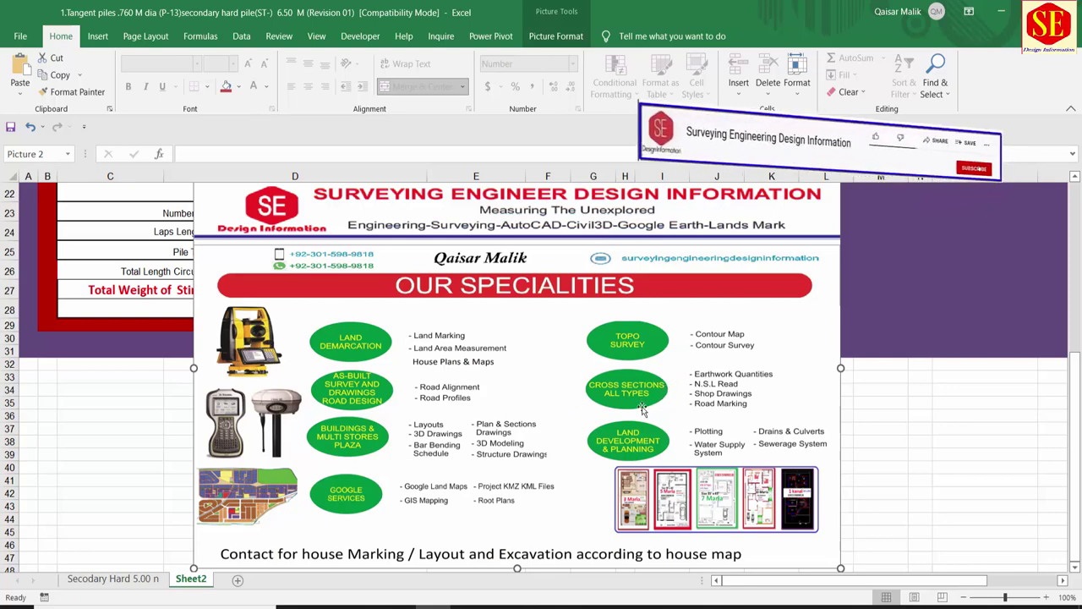
drag(397, 261, 738, 409)
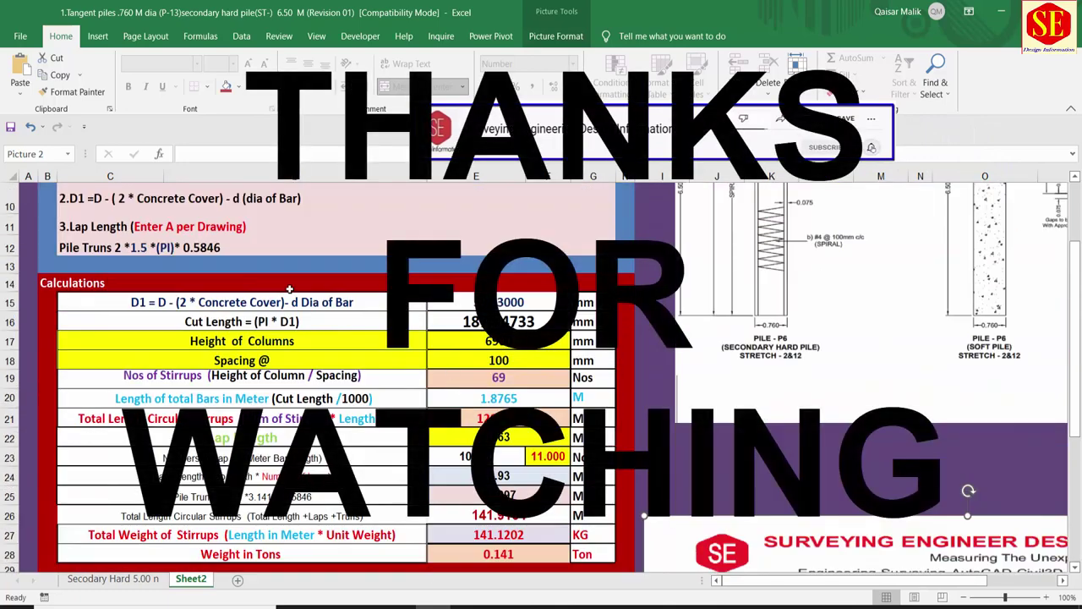
scroll(289, 289, up, 2)
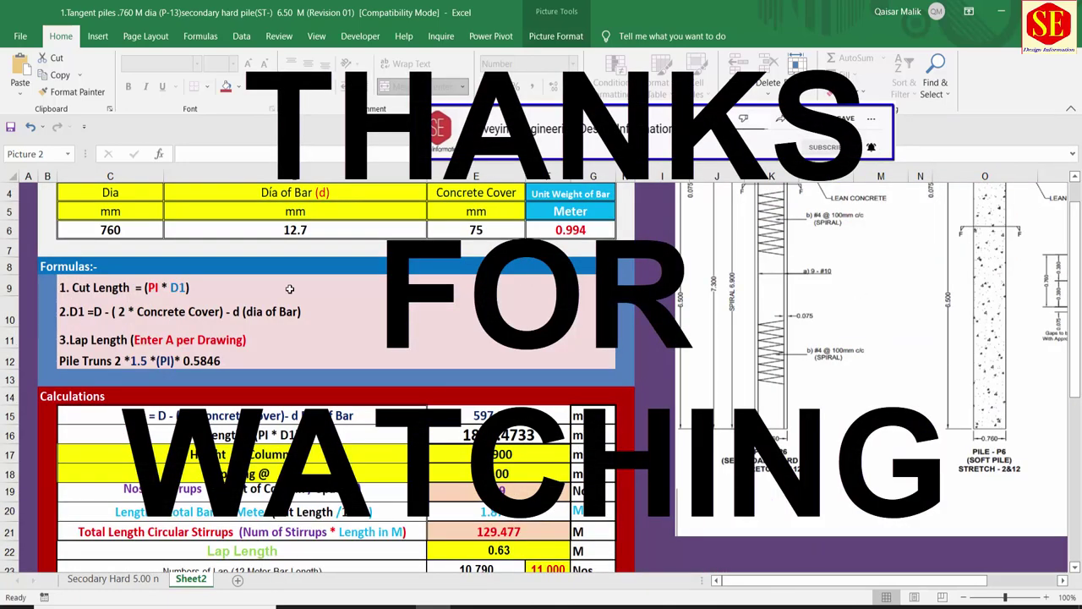